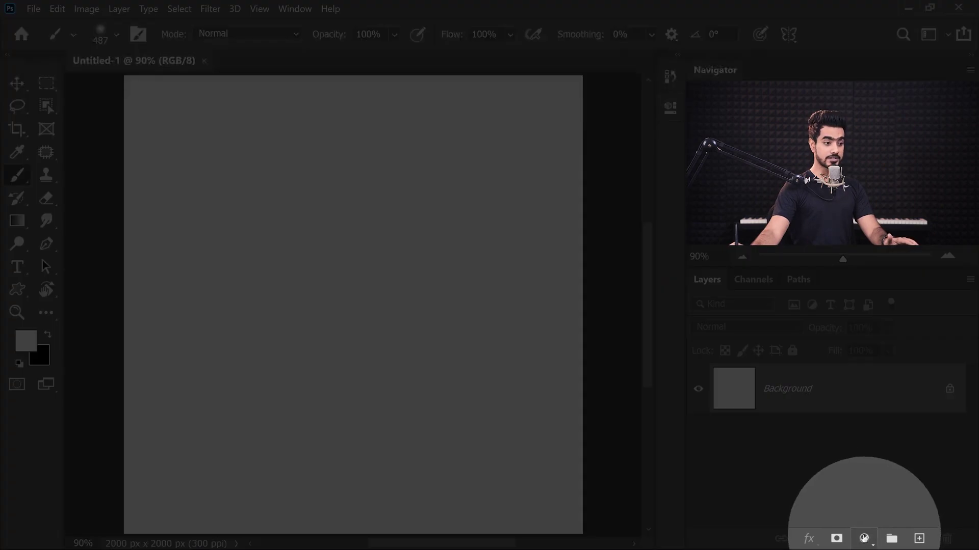
# Add a Solid Color fill layer in dark navy blue (#07112e) and delete the Background layer
pyautogui.click(863, 539)
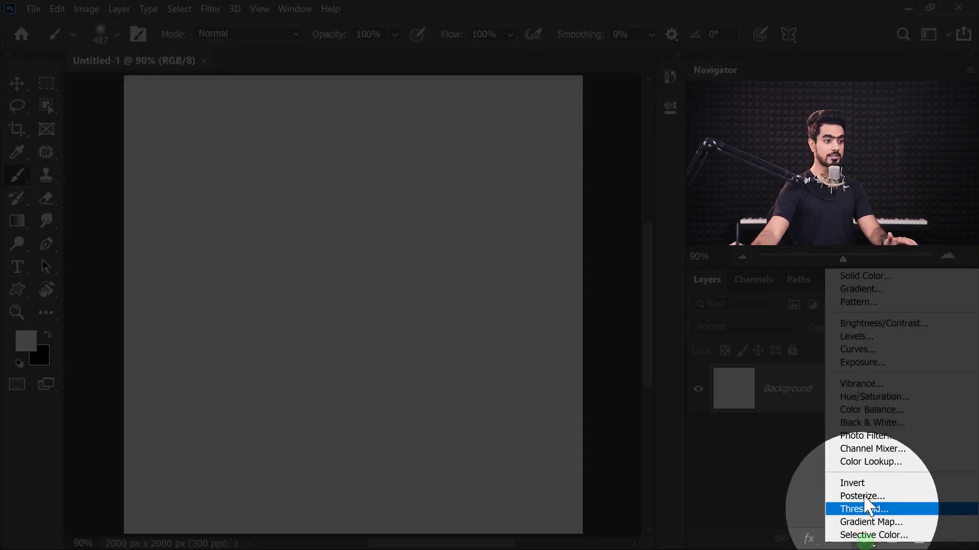
pyautogui.click(867, 276)
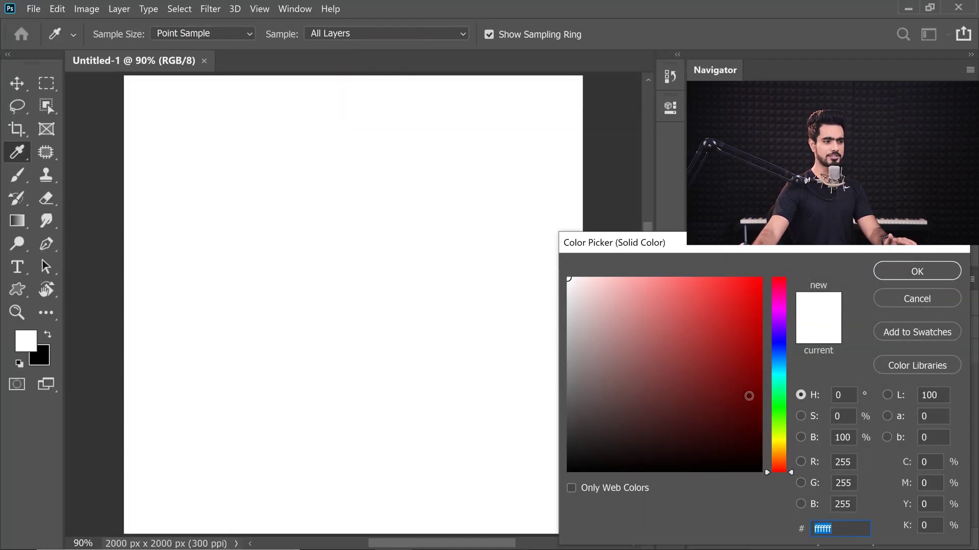
pyautogui.click(754, 433)
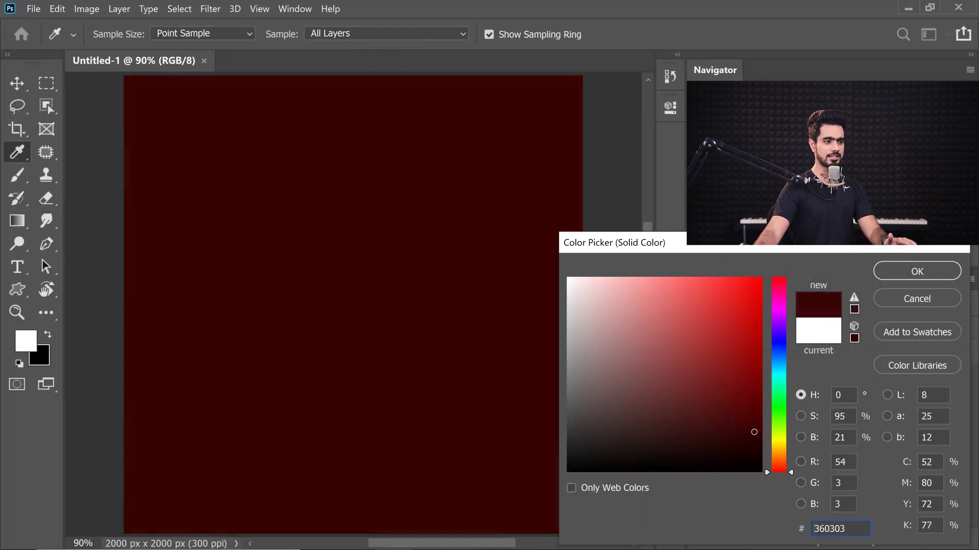
pyautogui.click(782, 345)
pyautogui.moveTo(782, 344); pyautogui.dragTo(782, 351)
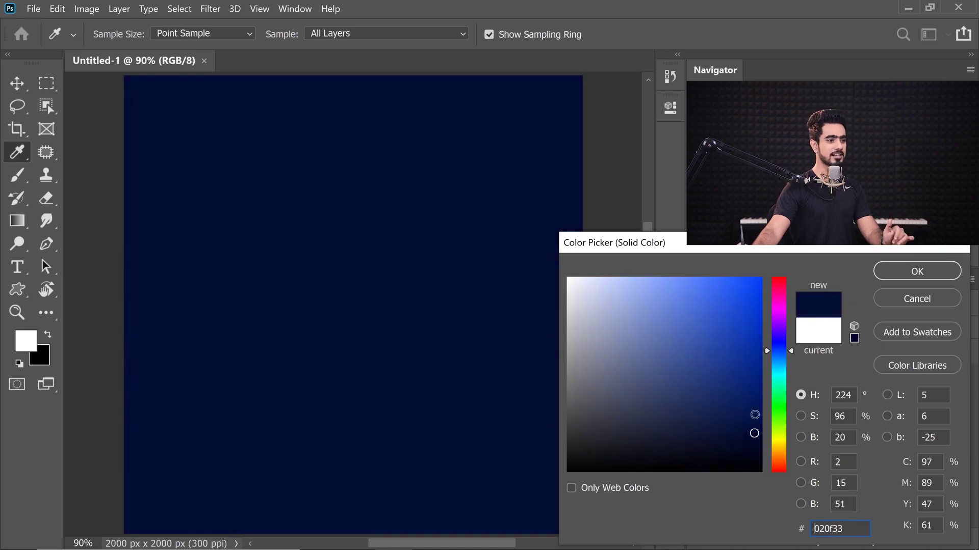
pyautogui.moveTo(754, 433); pyautogui.dragTo(733, 436)
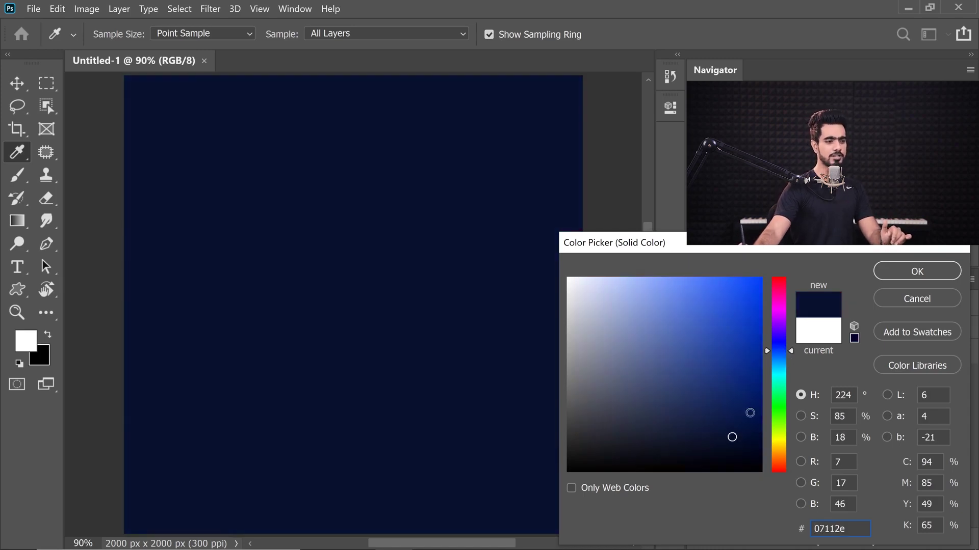
pyautogui.click(904, 270)
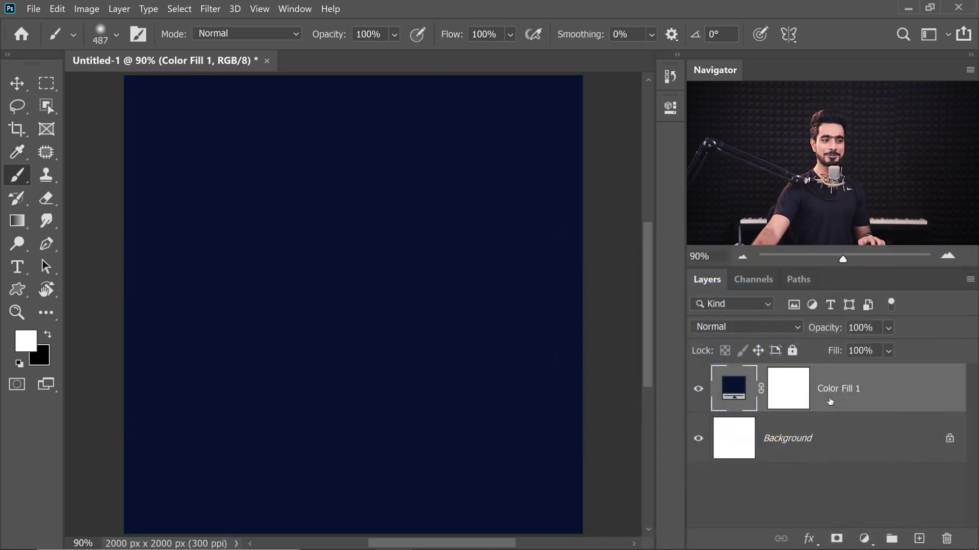
pyautogui.click(817, 439)
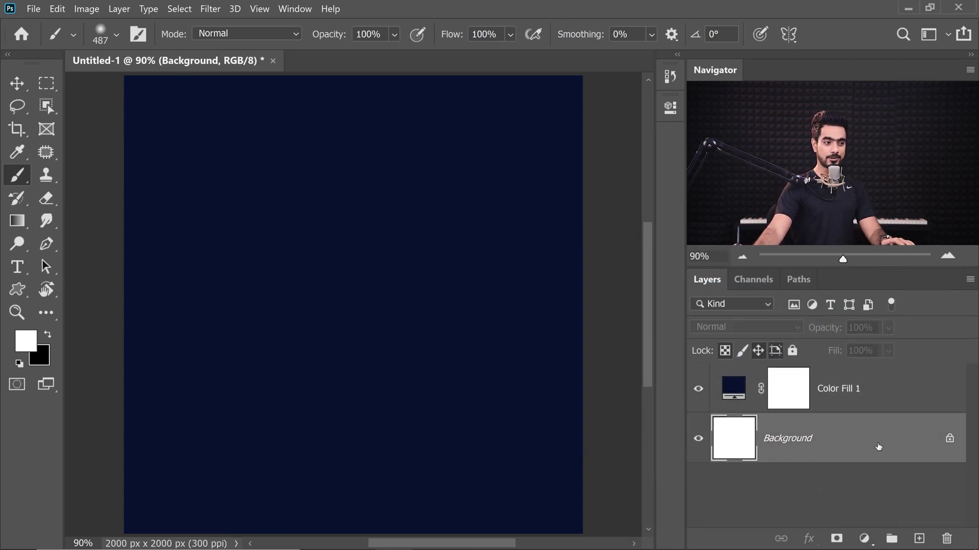
pyautogui.press('Delete')
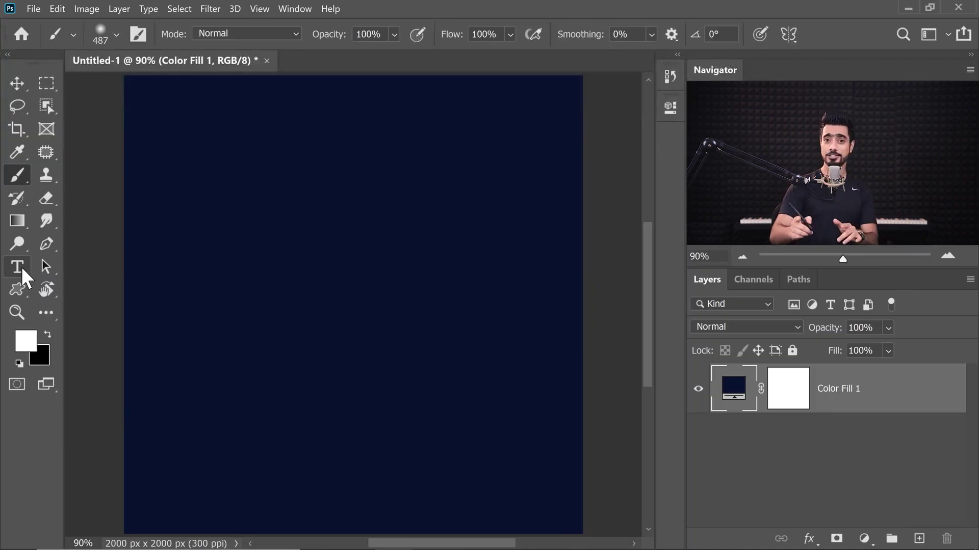
# Discard the first placeholder text layer and add new center-aligned text reading CREATE on the canvas
pyautogui.press('t')
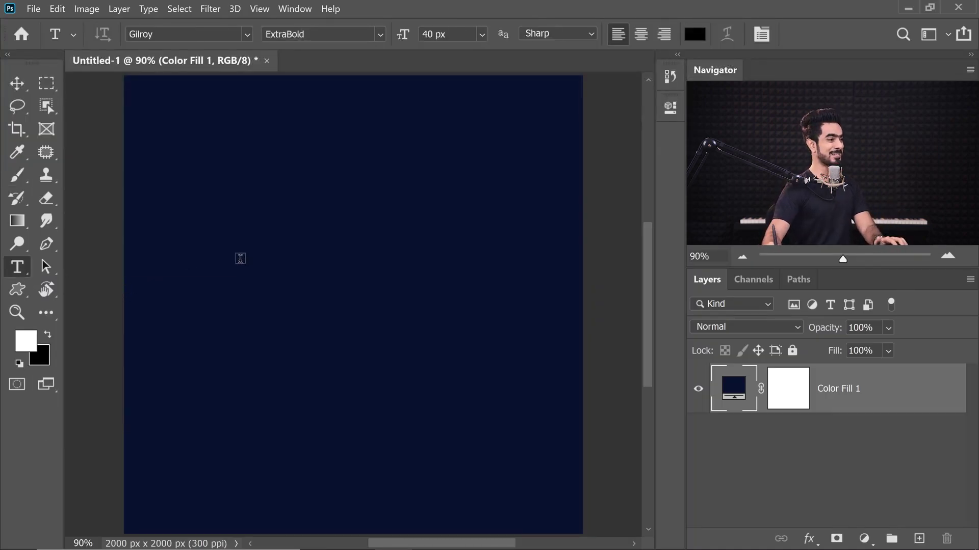
pyautogui.click(239, 263)
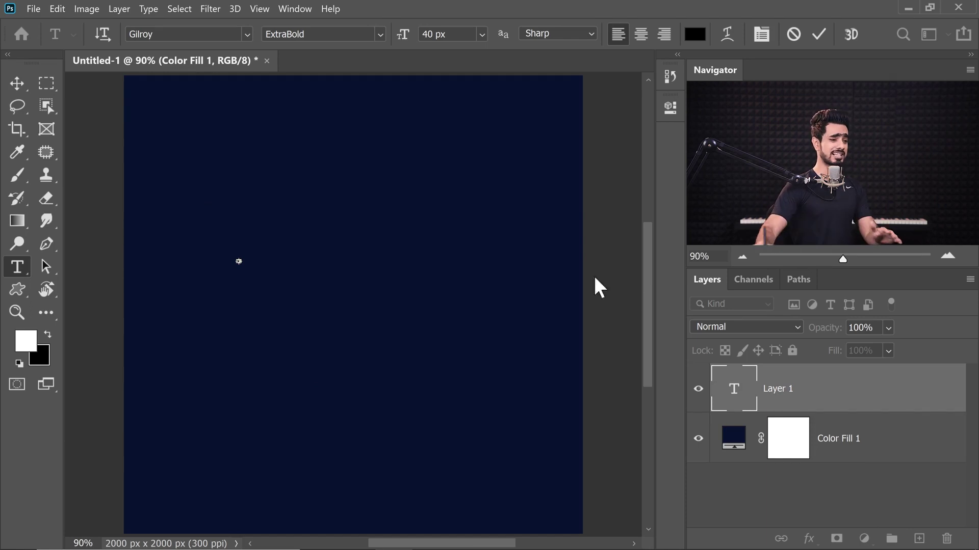
pyautogui.moveTo(855, 393); pyautogui.dragTo(947, 539)
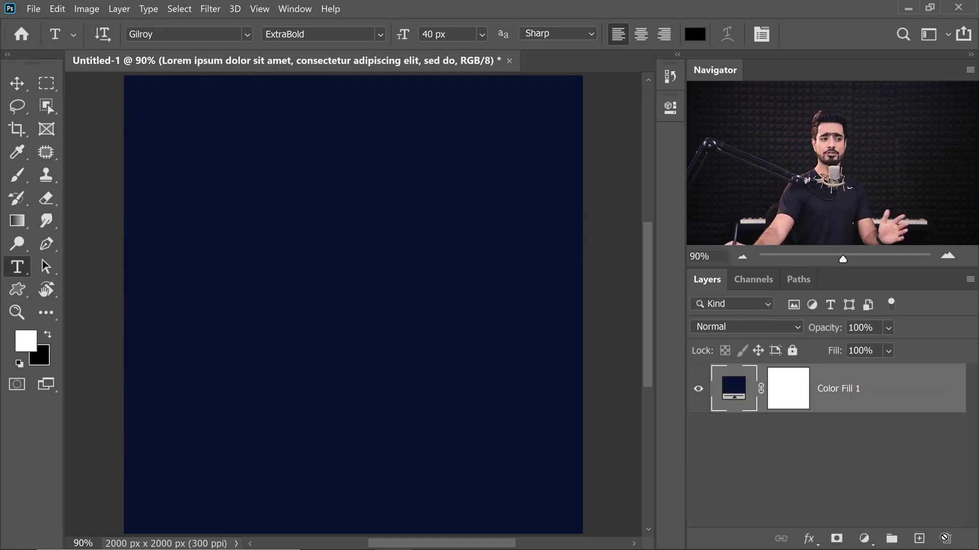
pyautogui.click(265, 251)
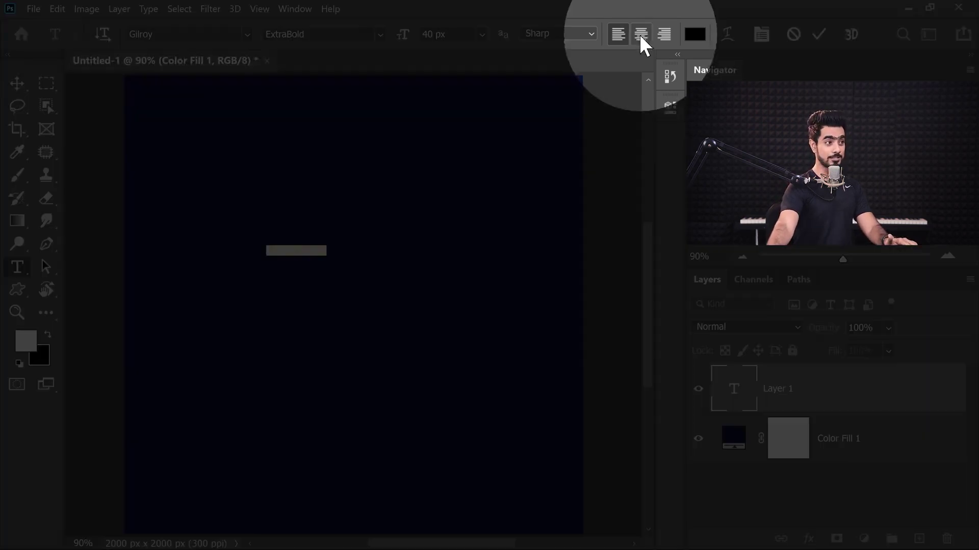
pyautogui.click(640, 35)
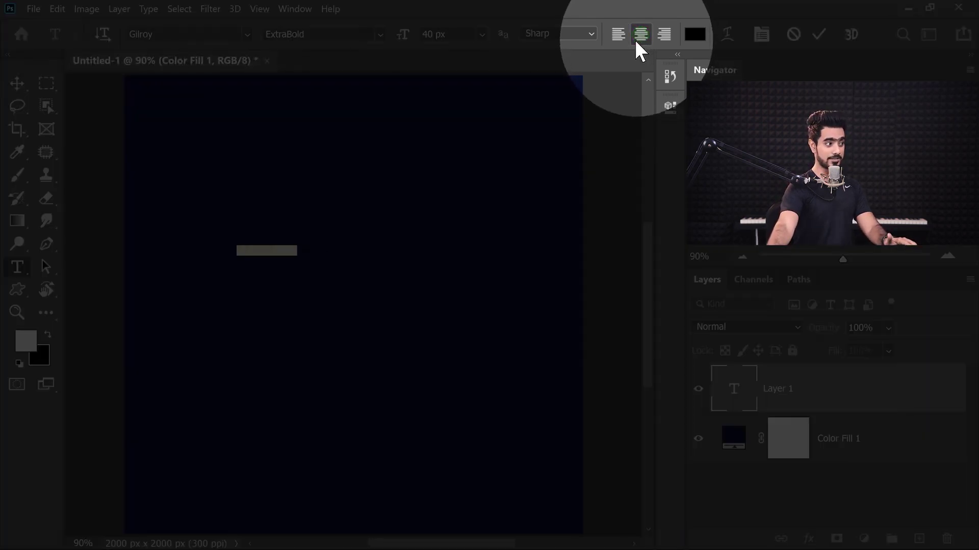
pyautogui.write('CREATE')
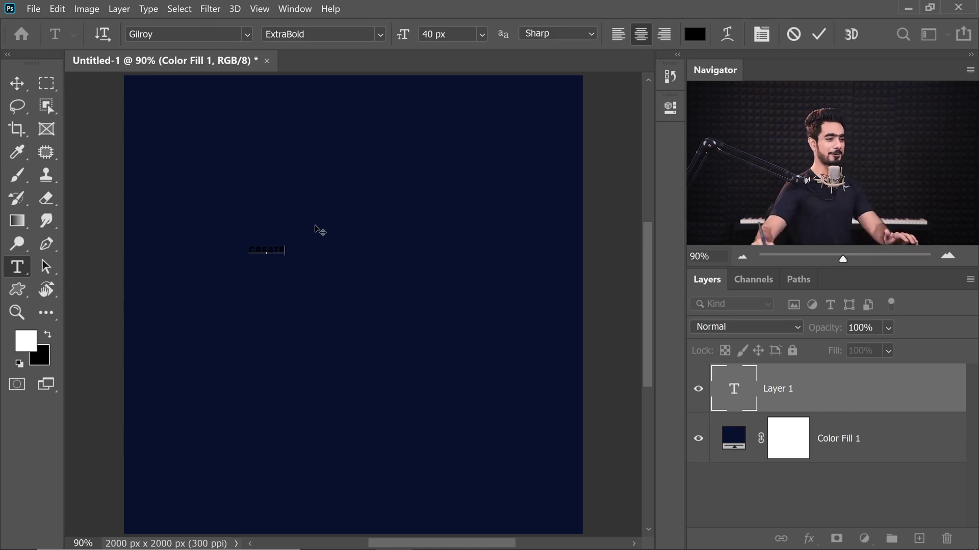
# Change the color of the whole CREATE text to pure white
pyautogui.doubleClick(734, 390)
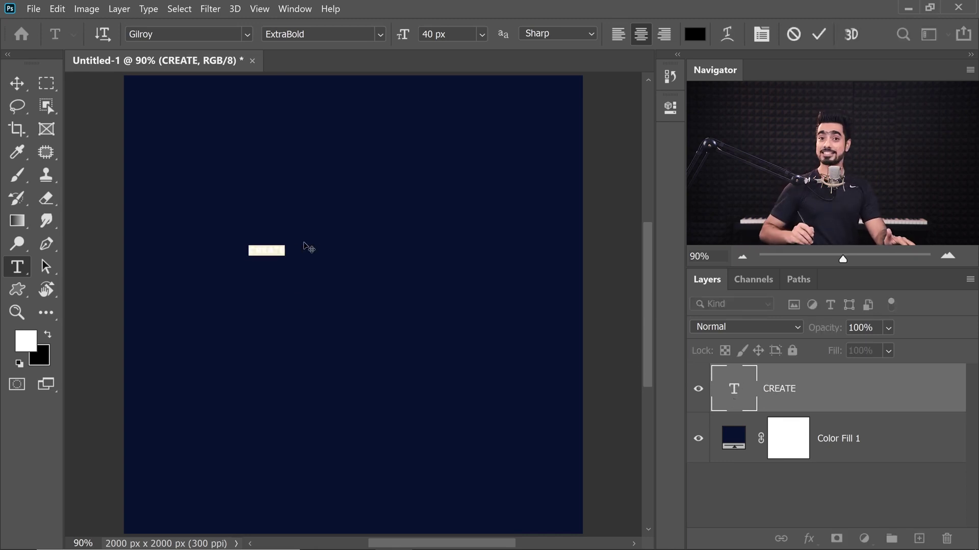
pyautogui.click(695, 34)
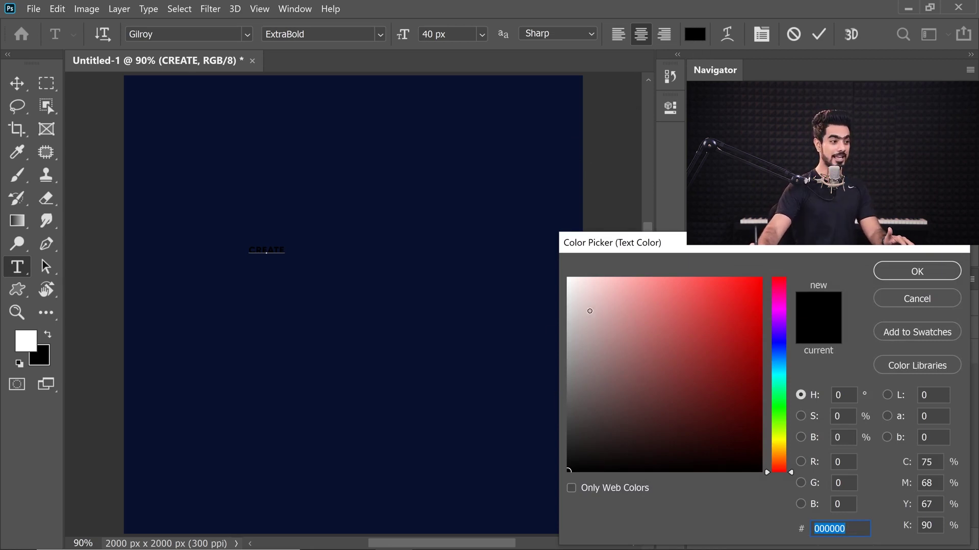
pyautogui.moveTo(590, 311); pyautogui.dragTo(567, 278)
pyautogui.moveTo(576, 324)
pyautogui.mouseDown()
pyautogui.moveTo(690, 331)
pyautogui.moveTo(678, 367)
pyautogui.mouseUp()
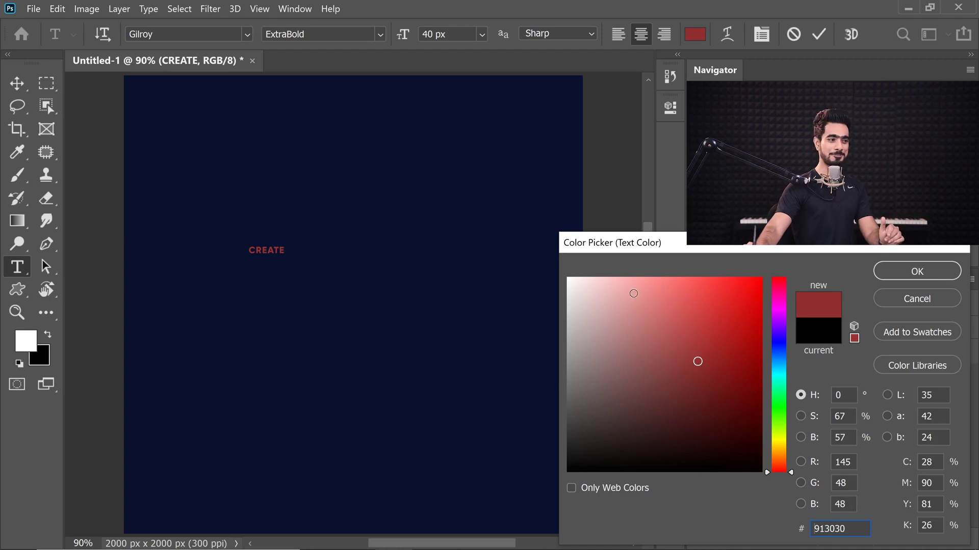
pyautogui.moveTo(618, 289); pyautogui.dragTo(557, 264)
pyautogui.click(892, 268)
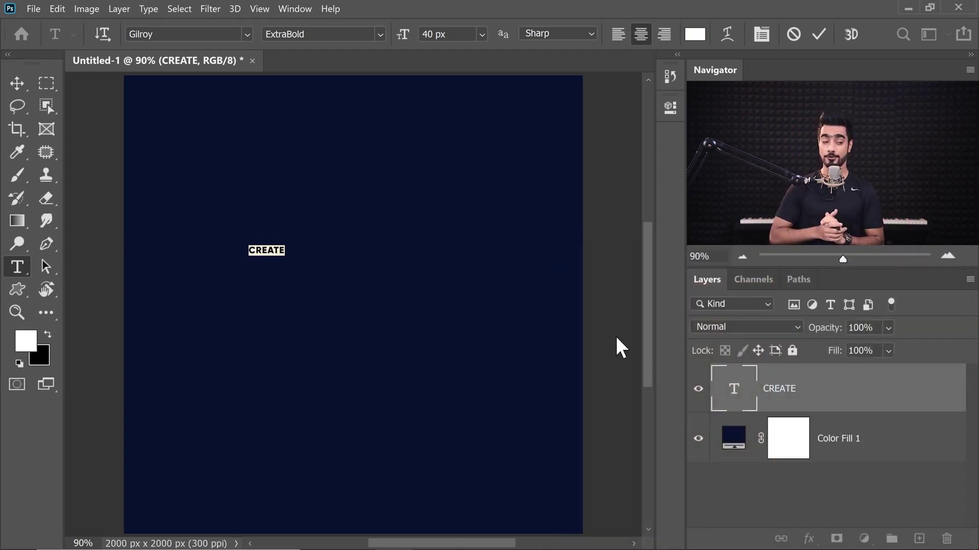
pyautogui.hotkey('ctrl', 'Return')
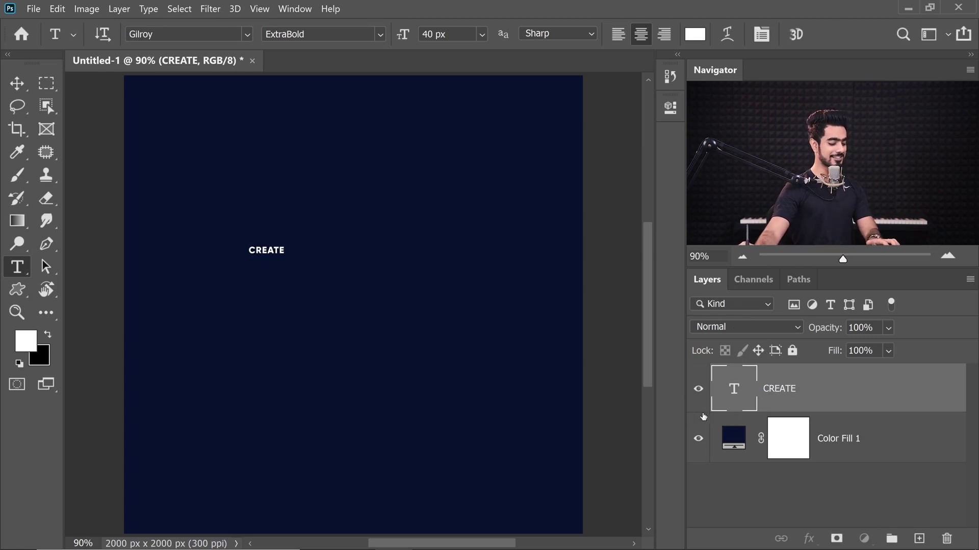
# Scale up the CREATE text with Free Transform to about half the canvas width
pyautogui.click(17, 85)
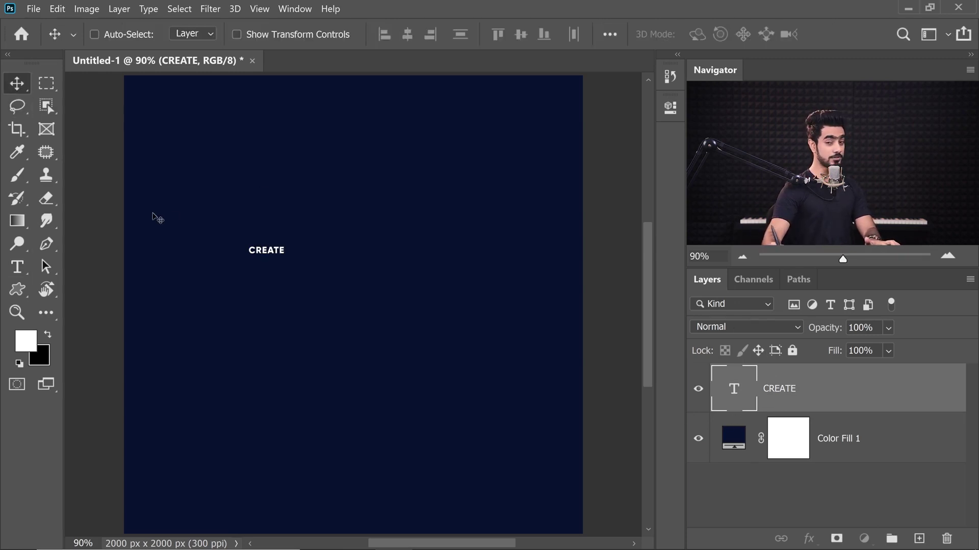
pyautogui.hotkey('ctrl', 't')
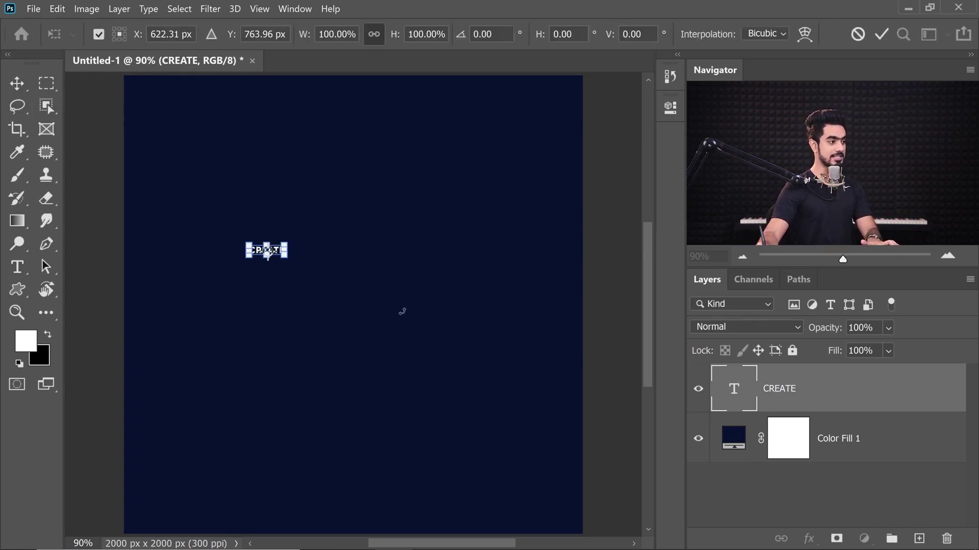
pyautogui.moveTo(287, 259); pyautogui.dragTo(470, 332)
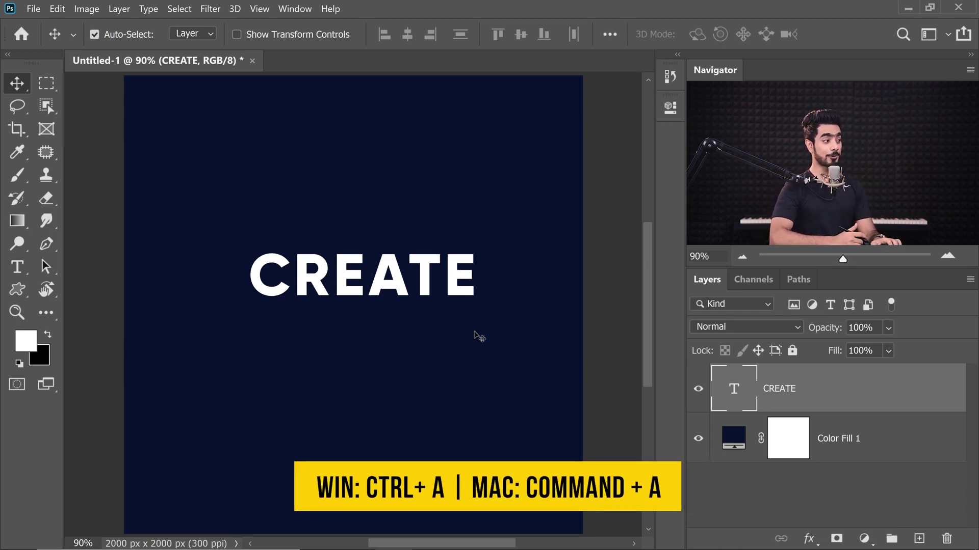
# Align the CREATE text to the horizontal and vertical center of the canvas, leaving nothing selected
pyautogui.hotkey('ctrl', 'a')
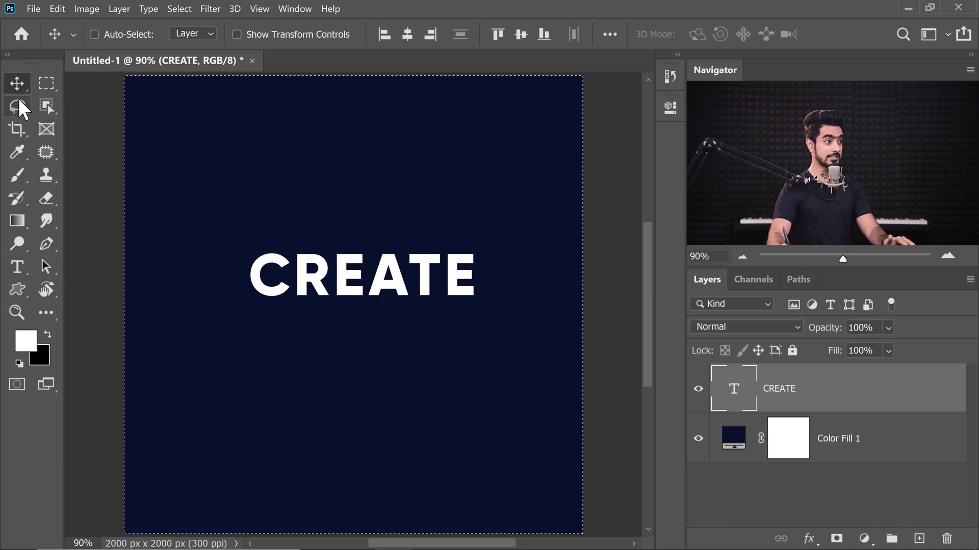
pyautogui.click(407, 35)
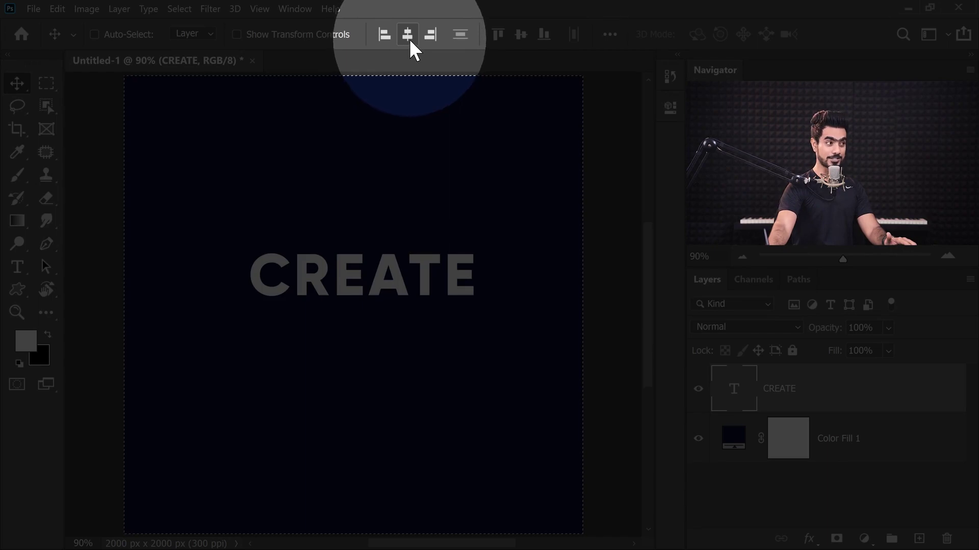
pyautogui.click(408, 40)
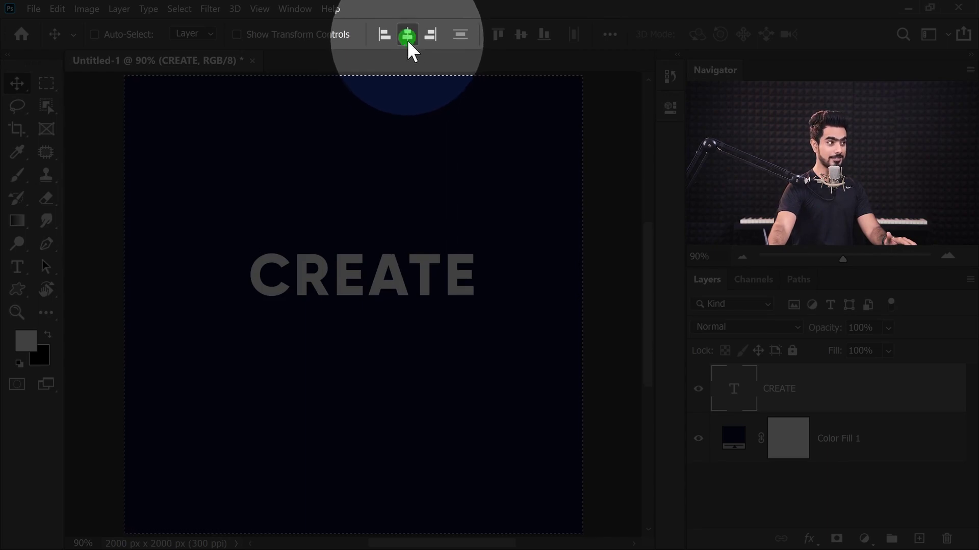
pyautogui.click(522, 35)
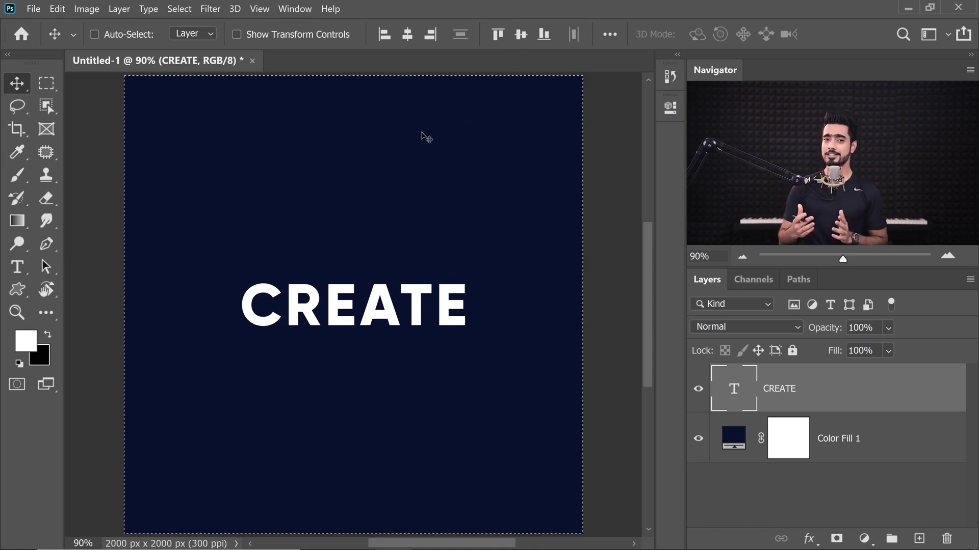
pyautogui.hotkey('ctrl', 'd')
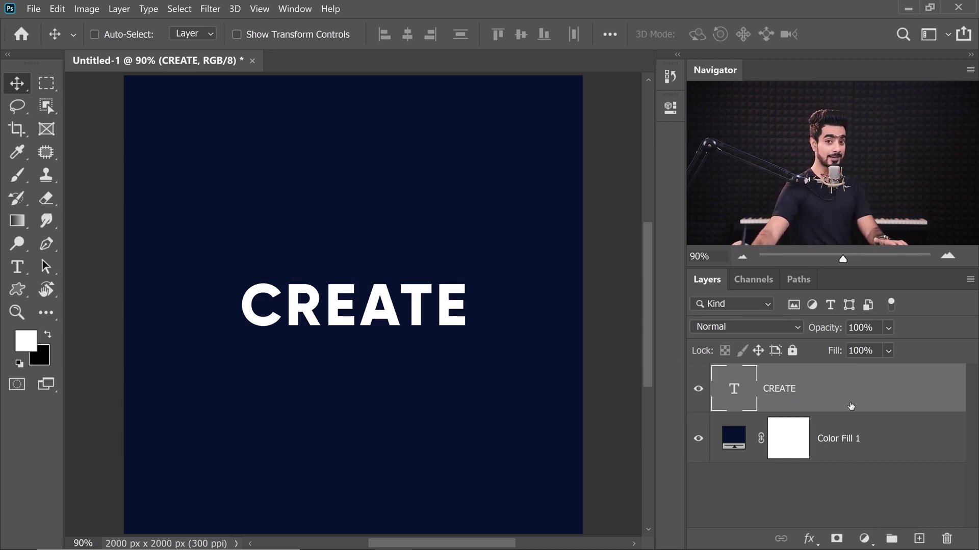
# Duplicate the CREATE text layer and rename the copy as CREATE Reflection
pyautogui.press('ctrl')
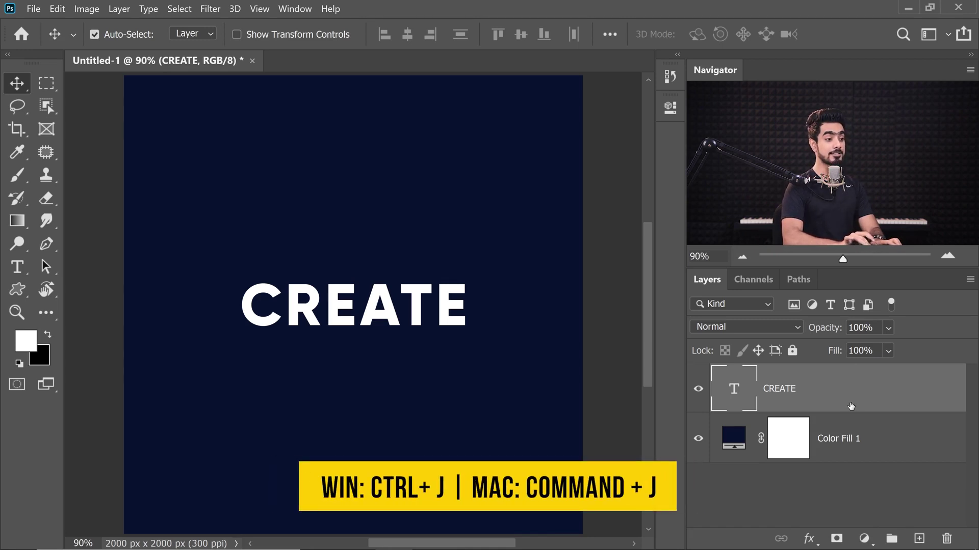
pyautogui.hotkey('ctrl', 'j')
pyautogui.doubleClick(807, 393)
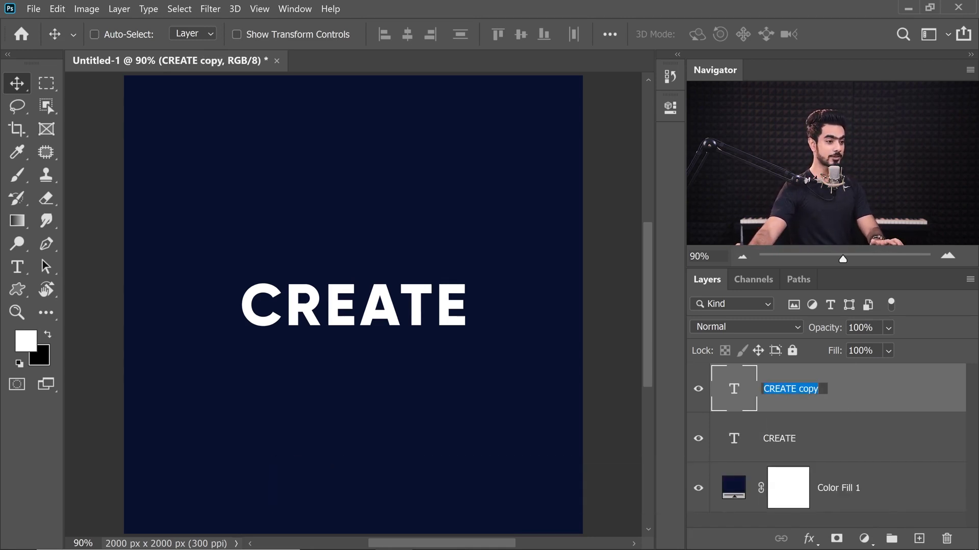
pyautogui.click(795, 389)
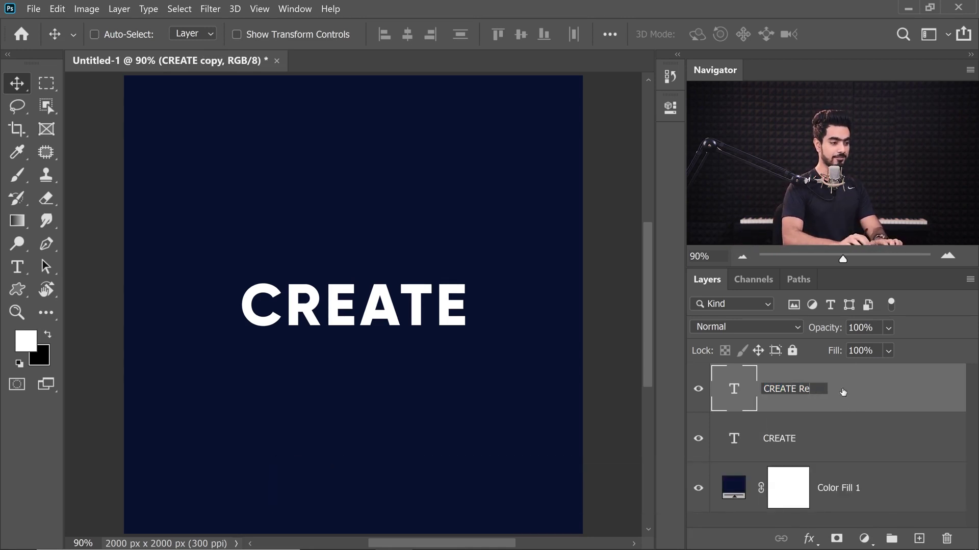
pyautogui.press('Return')
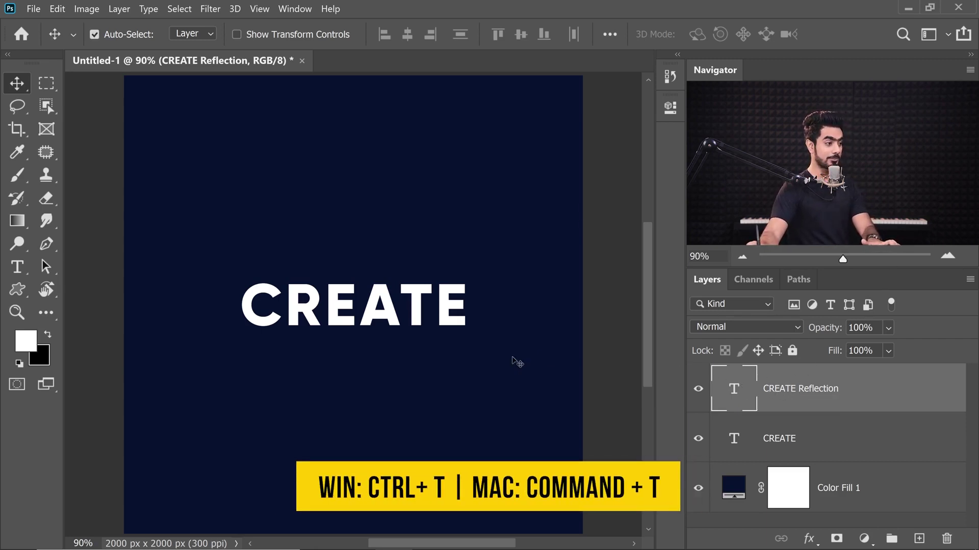
# Flip the CREATE Reflection layer vertically and move it straight down to just below the original text, leaving a small gap
pyautogui.hotkey('ctrl', 't')
pyautogui.rightClick(407, 308)
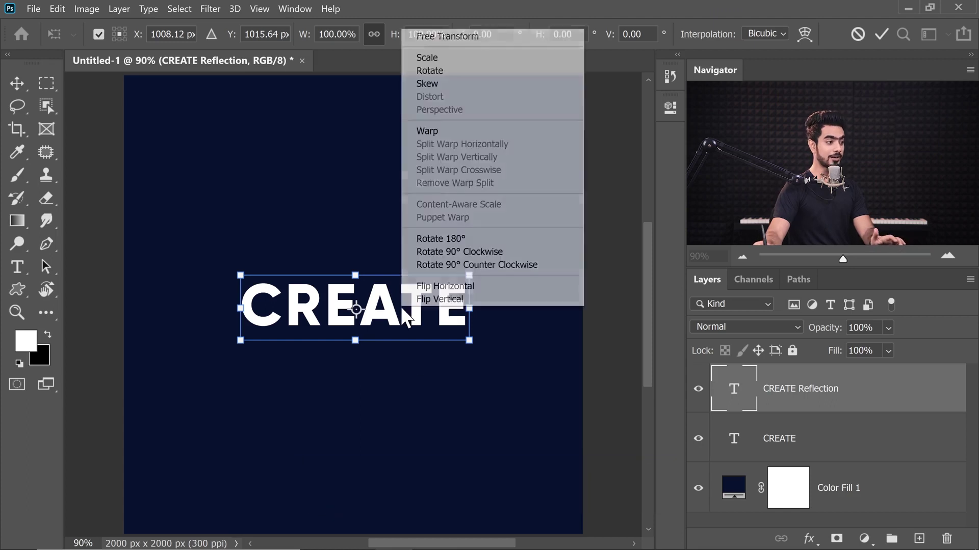
pyautogui.click(422, 299)
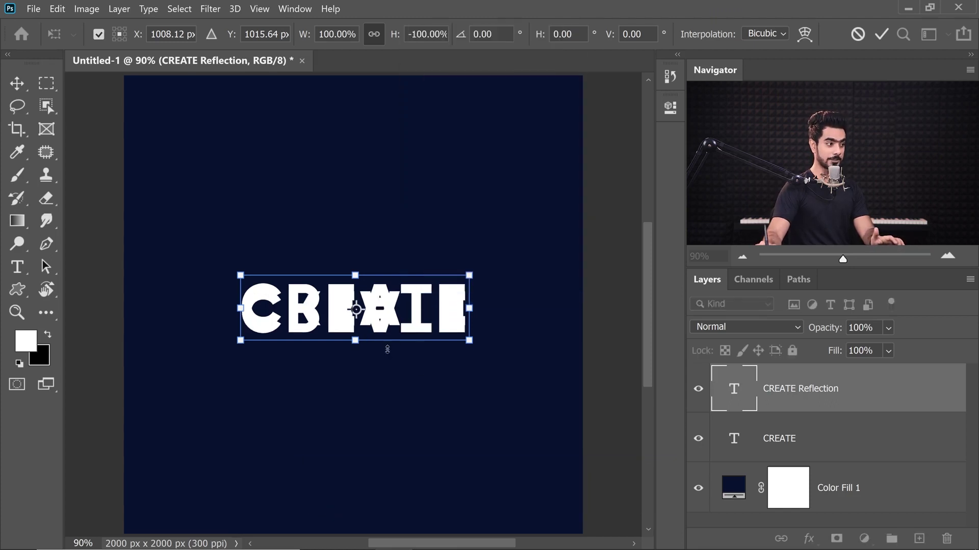
pyautogui.moveTo(407, 304); pyautogui.dragTo(407, 338)
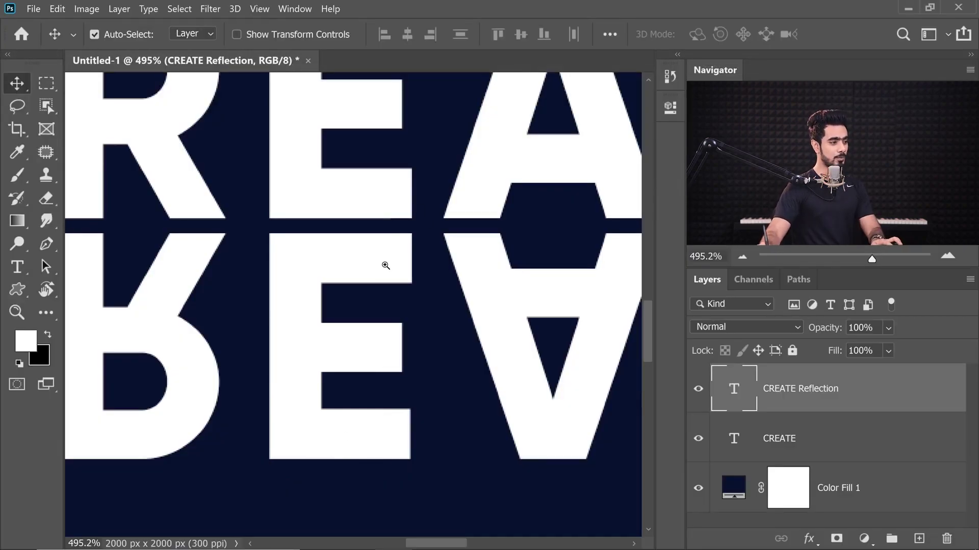
pyautogui.moveTo(395, 258); pyautogui.dragTo(301, 297)
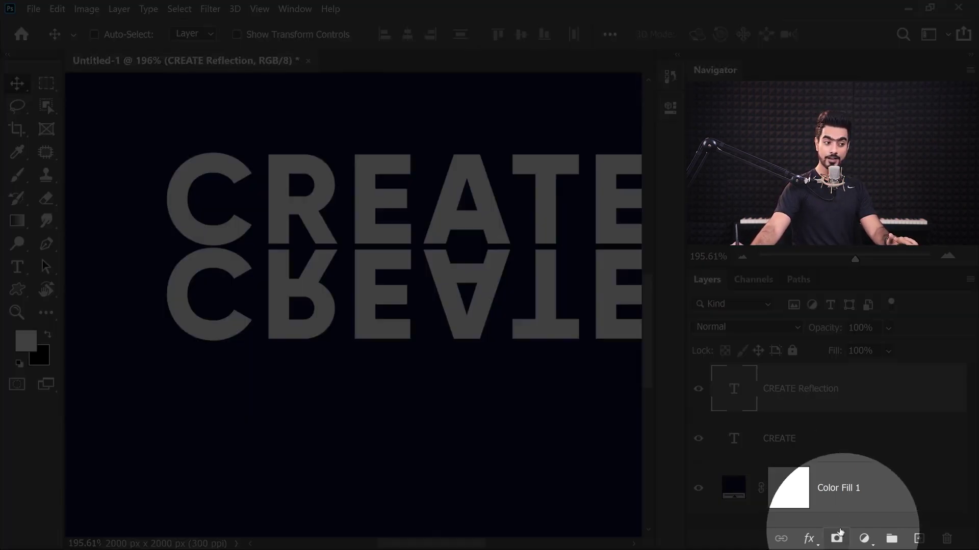
# Add a white layer mask to the CREATE Reflection layer and make the mask active for editing
pyautogui.click(836, 539)
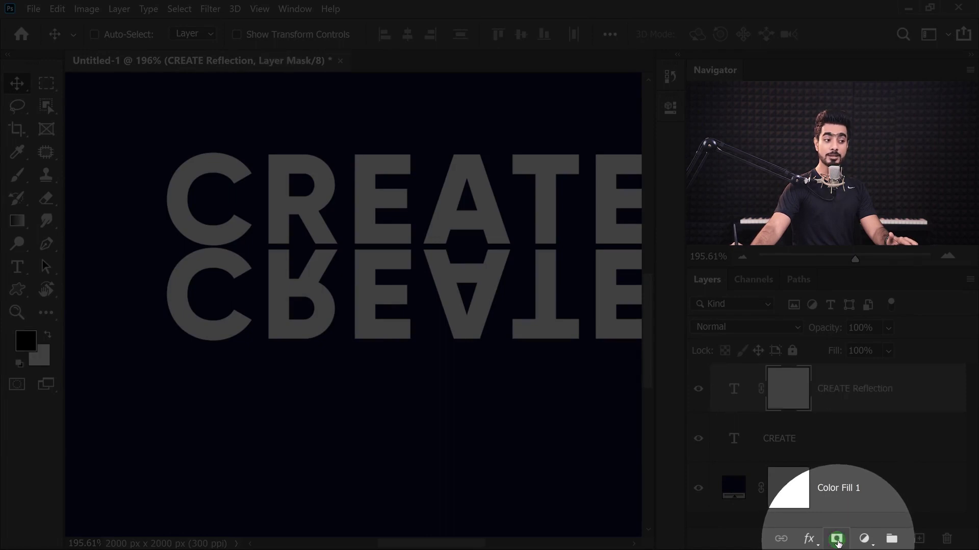
pyautogui.click(735, 385)
pyautogui.click(789, 388)
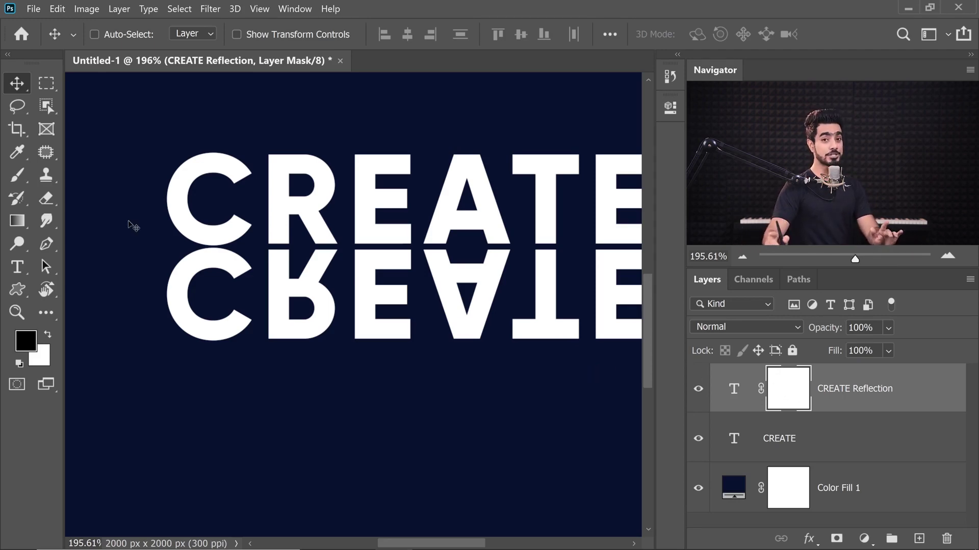
# Paint black on the CREATE Reflection mask with a soft 192 px brush to hide most of the mirrored letters
pyautogui.click(16, 175)
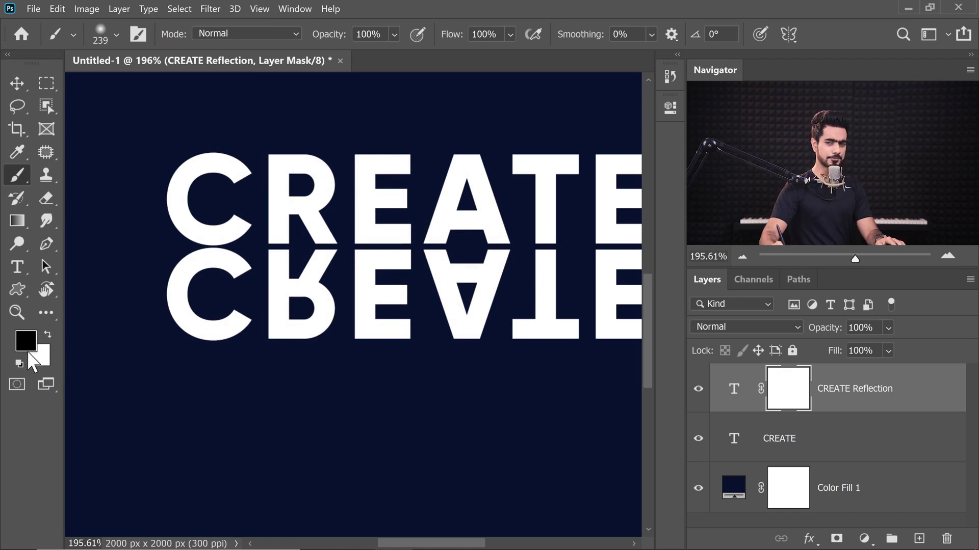
pyautogui.press('[')
pyautogui.press('[')
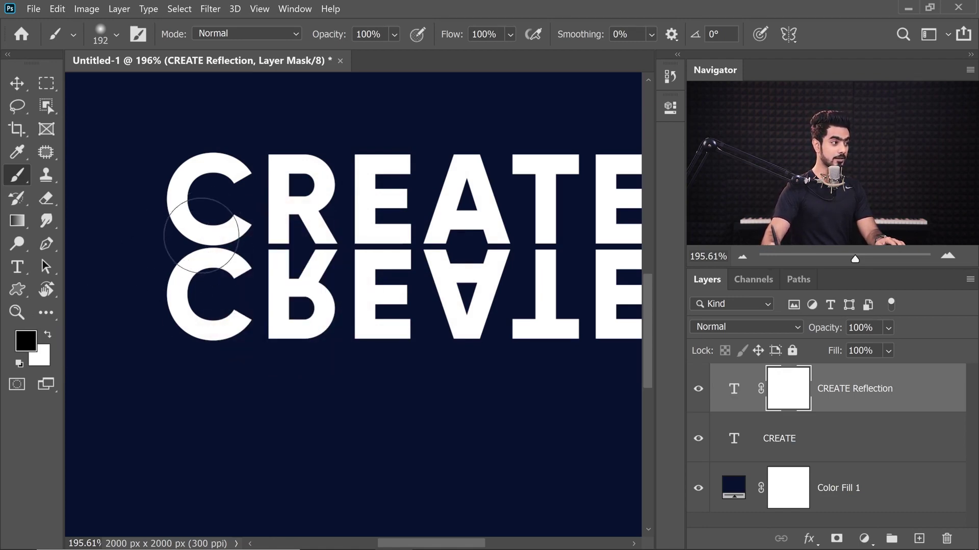
pyautogui.moveTo(201, 236)
pyautogui.mouseDown()
pyautogui.moveTo(214, 301)
pyautogui.moveTo(492, 285)
pyautogui.moveTo(587, 266)
pyautogui.moveTo(574, 275)
pyautogui.mouseUp()
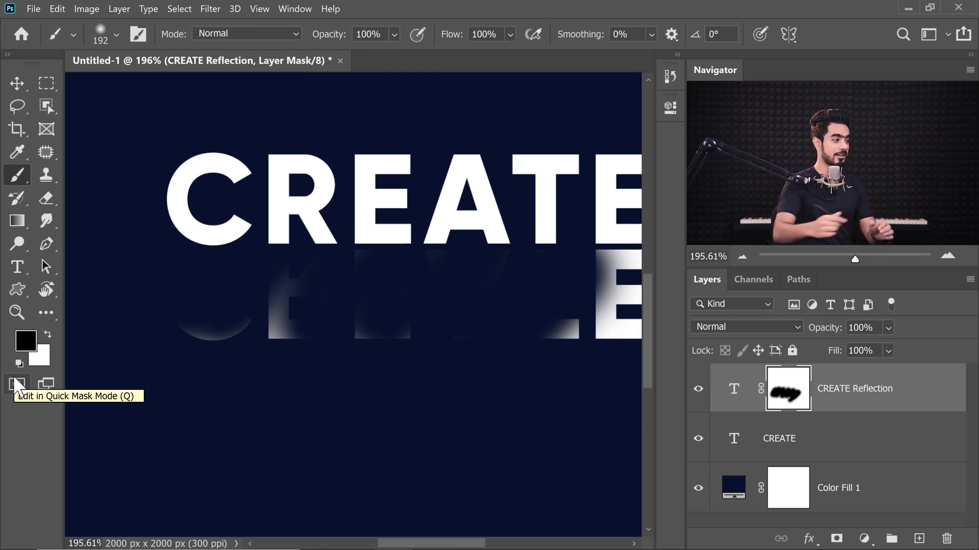
# Paint white over the blacked-out areas of the CREATE Reflection mask to reveal all the mirrored letters
pyautogui.press('x')
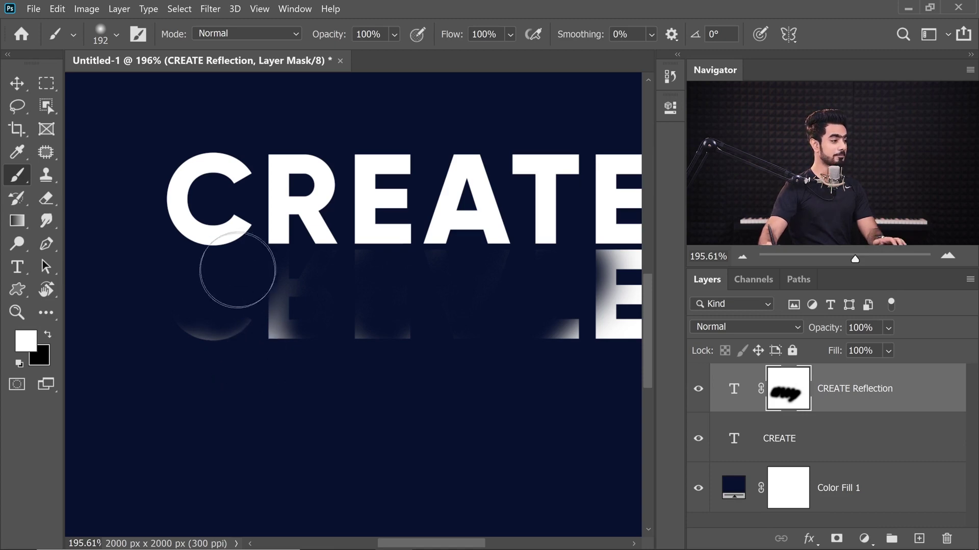
pyautogui.moveTo(219, 262)
pyautogui.mouseDown()
pyautogui.moveTo(190, 313)
pyautogui.moveTo(213, 313)
pyautogui.moveTo(309, 255)
pyautogui.moveTo(295, 345)
pyautogui.mouseUp()
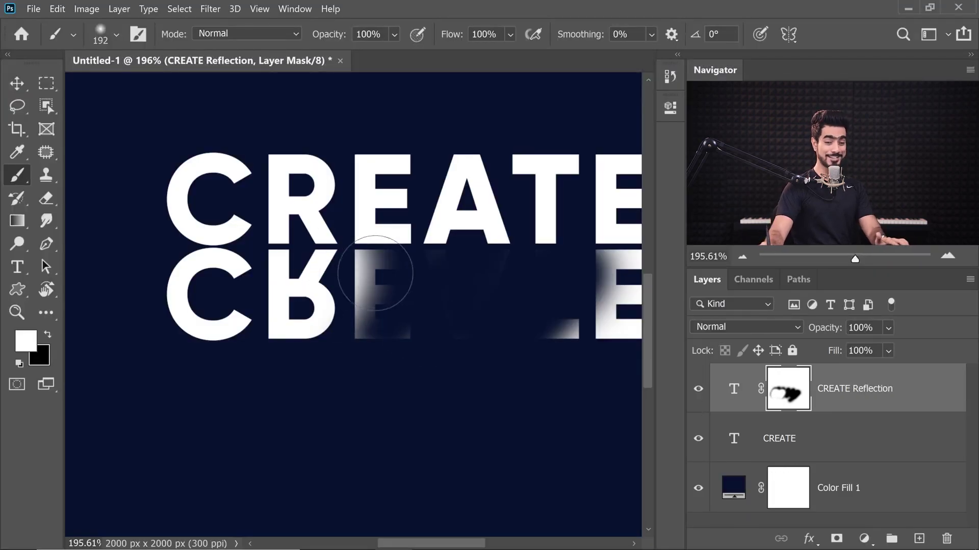
pyautogui.moveTo(367, 273); pyautogui.dragTo(459, 308)
pyautogui.moveTo(284, 312)
pyautogui.mouseDown()
pyautogui.moveTo(539, 282)
pyautogui.moveTo(595, 316)
pyautogui.moveTo(393, 312)
pyautogui.mouseUp()
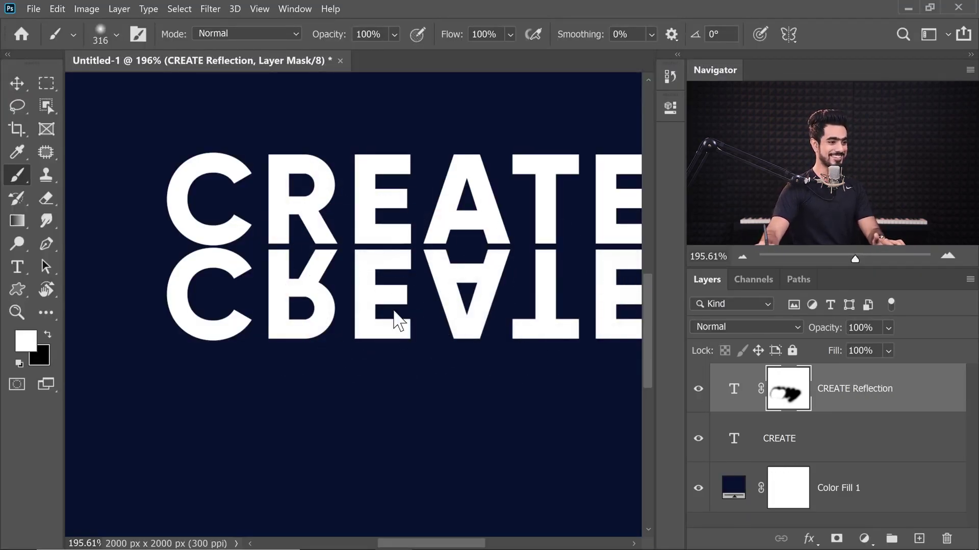
pyautogui.scroll(-5, 394, 312)
pyautogui.moveTo(418, 357)
pyautogui.mouseDown()
pyautogui.moveTo(452, 363)
pyautogui.moveTo(435, 393)
pyautogui.moveTo(321, 288)
pyautogui.moveTo(251, 305)
pyautogui.moveTo(282, 311)
pyautogui.mouseUp()
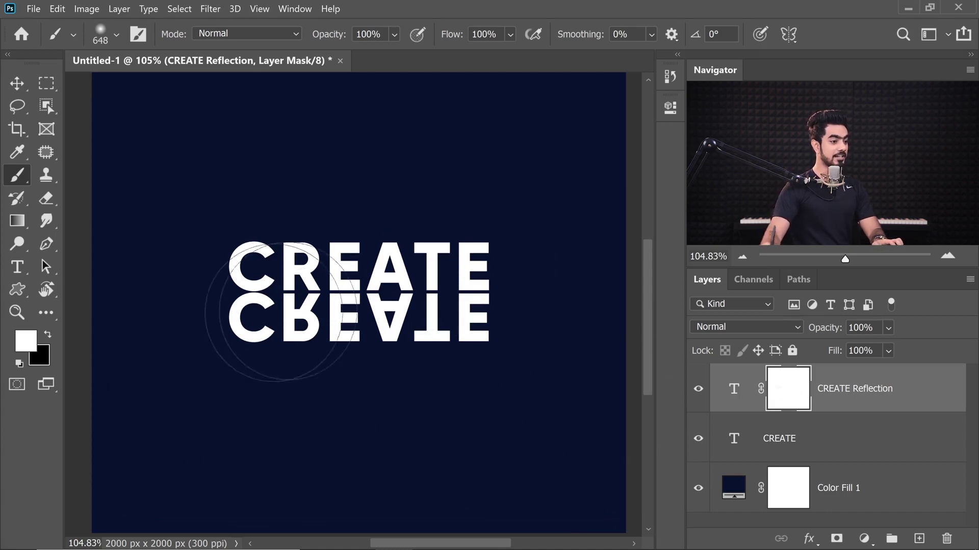
pyautogui.scroll(3, 306, 316)
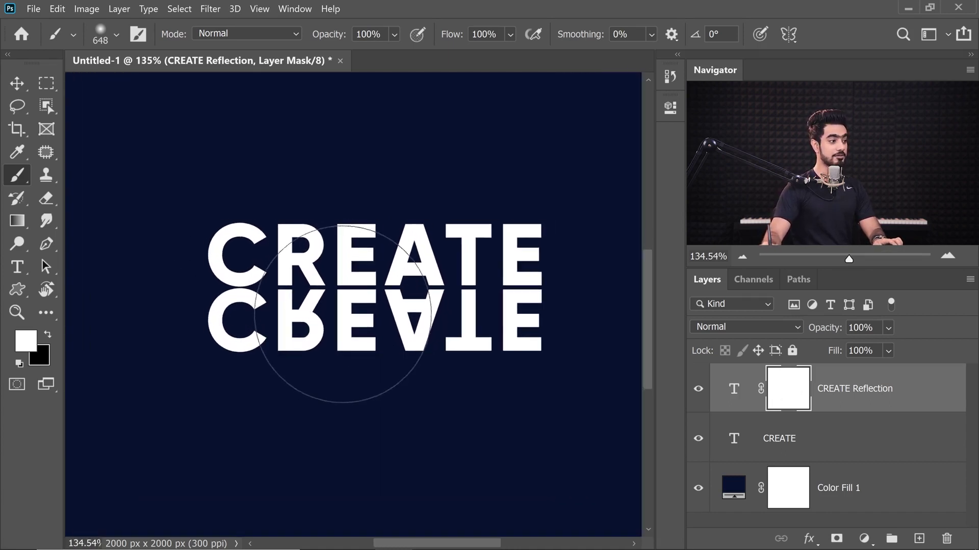
pyautogui.moveTo(342, 313); pyautogui.dragTo(328, 317)
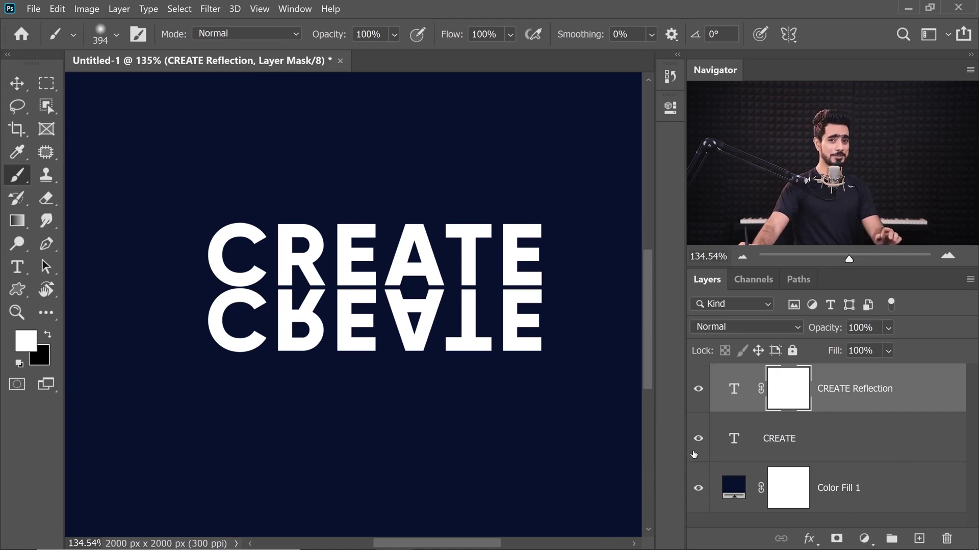
# Add a new layer and try a straight diagonal white line above the text with a 216 px brush
pyautogui.click(919, 538)
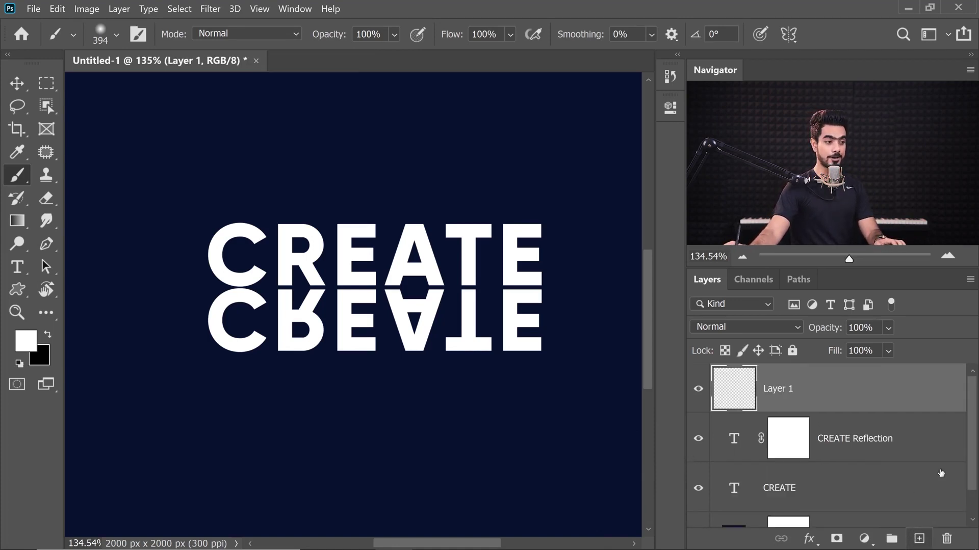
pyautogui.scroll(-3, 243, 193)
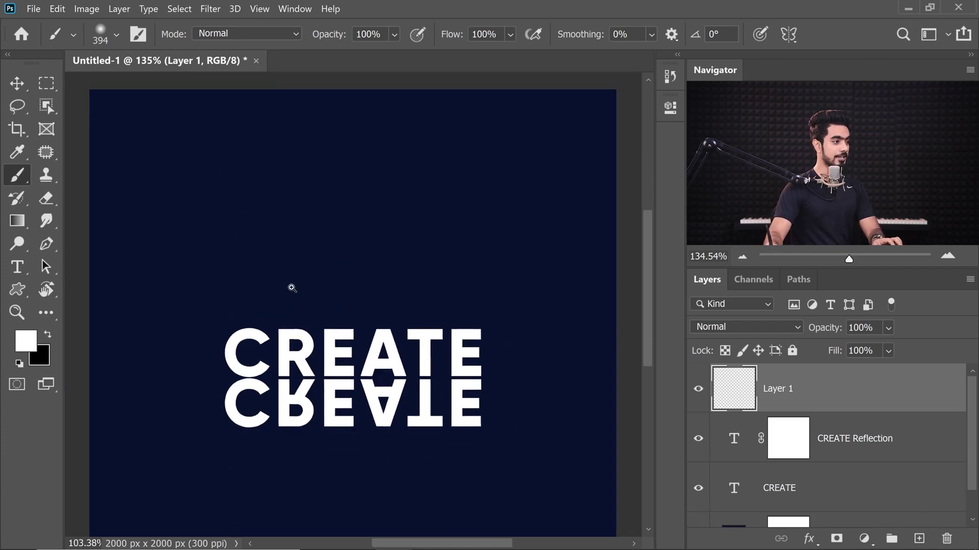
pyautogui.keyDown('alt'); pyautogui.rightClick(268, 258); pyautogui.keyUp('alt')
pyautogui.moveTo(268, 258); pyautogui.dragTo(171, 251)
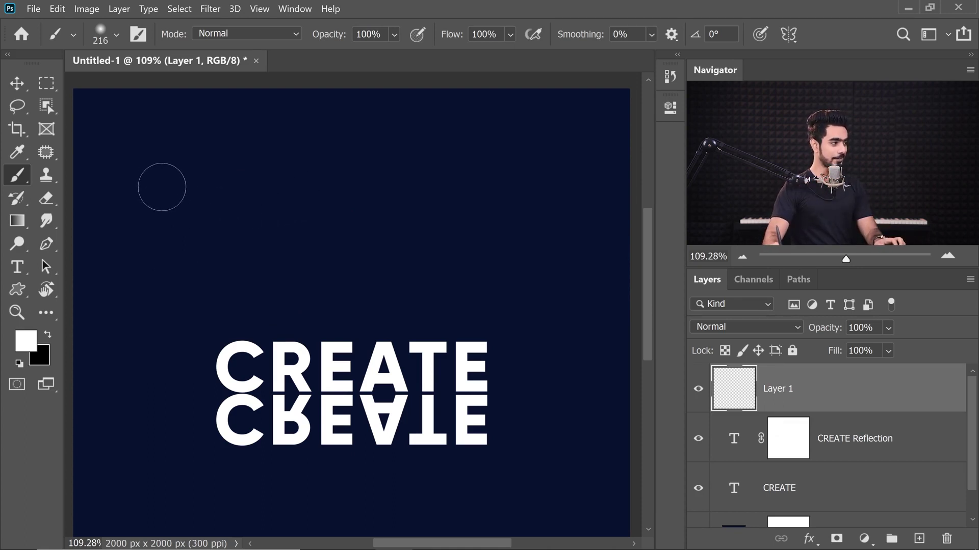
pyautogui.click(170, 181)
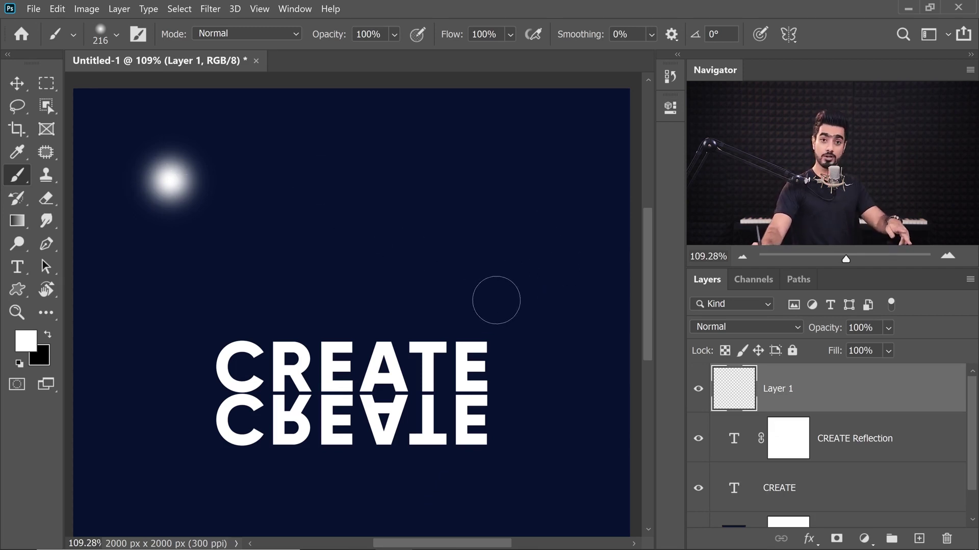
pyautogui.keyDown('shift'); pyautogui.click(539, 261); pyautogui.keyUp('shift')
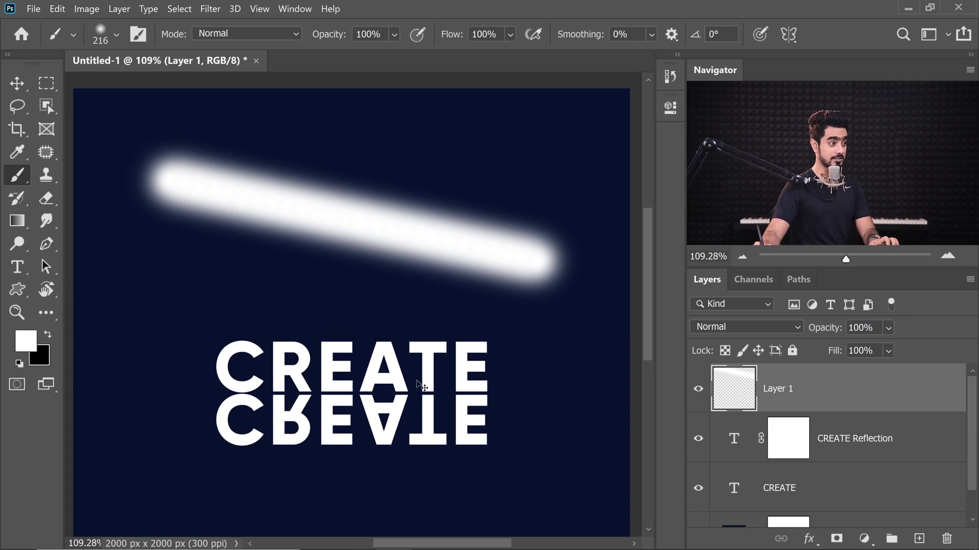
pyautogui.hotkey('ctrl', 'z')
pyautogui.hotkey('ctrl', 'z')
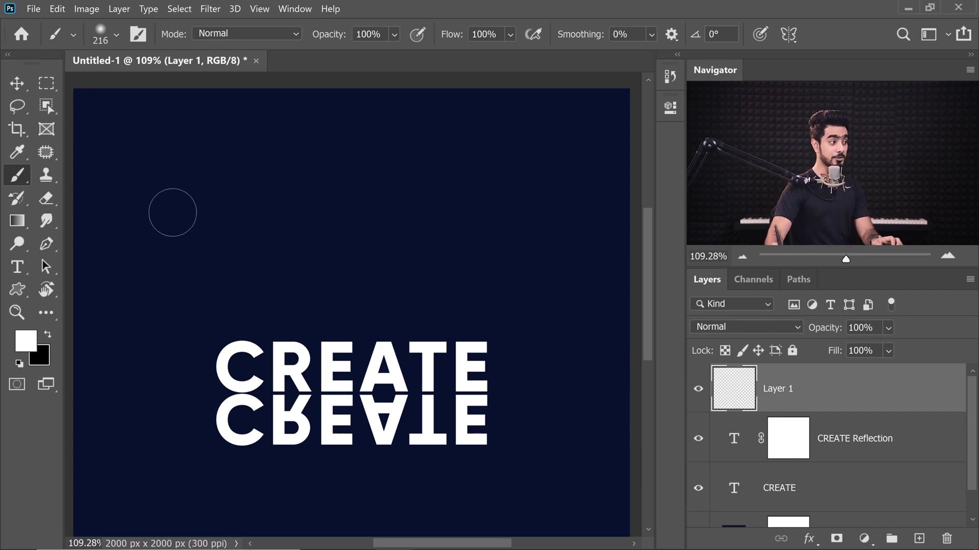
# Try a straight horizontal white line above the text on the new layer
pyautogui.click(172, 211)
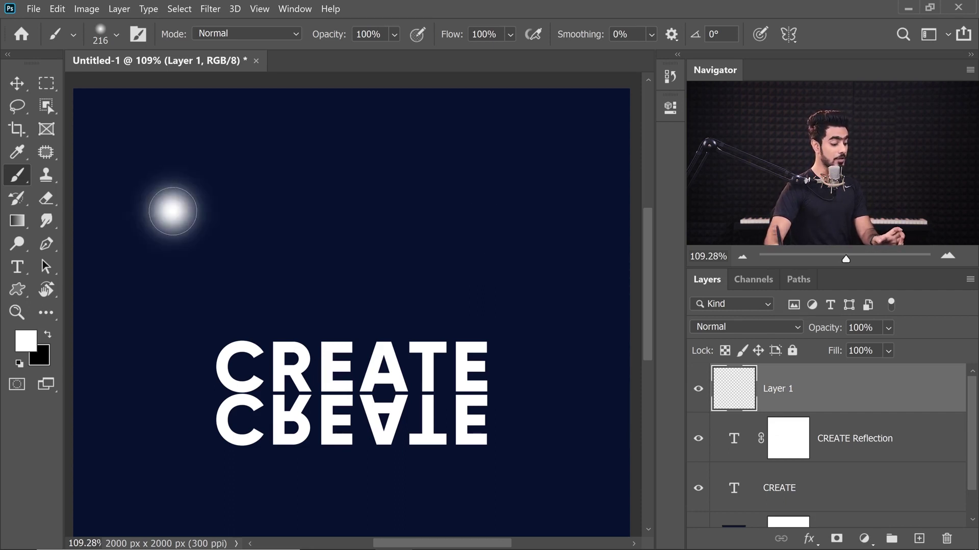
pyautogui.moveTo(173, 211); pyautogui.dragTo(541, 200)
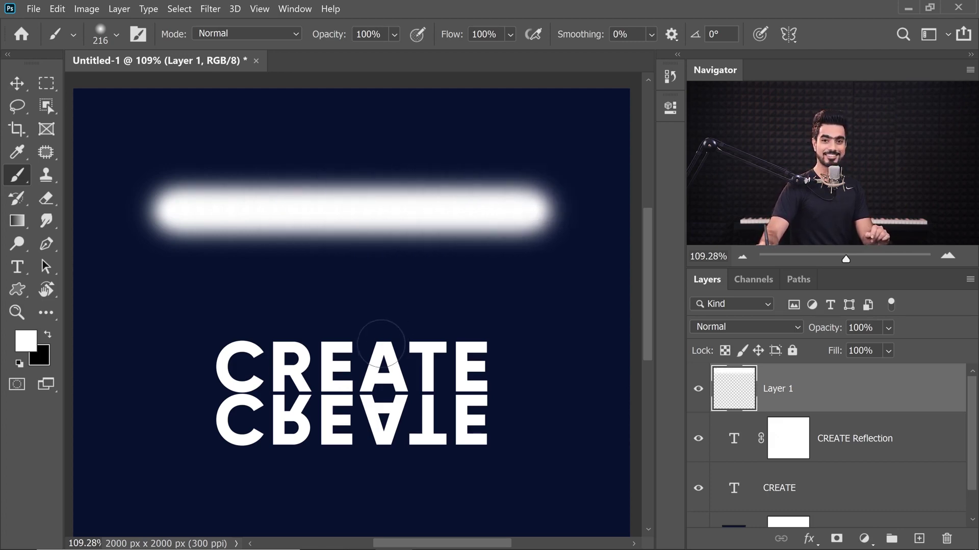
pyautogui.hotkey('ctrl', 'z')
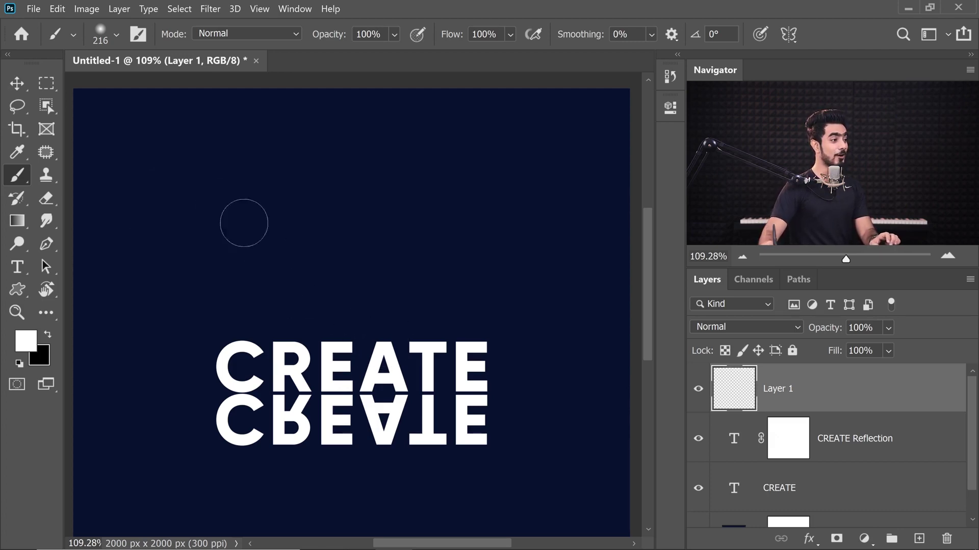
# Paint a chain of connected straight white lines spiralling inward around the text with a 113 px brush
pyautogui.moveTo(157, 184); pyautogui.dragTo(100, 175)
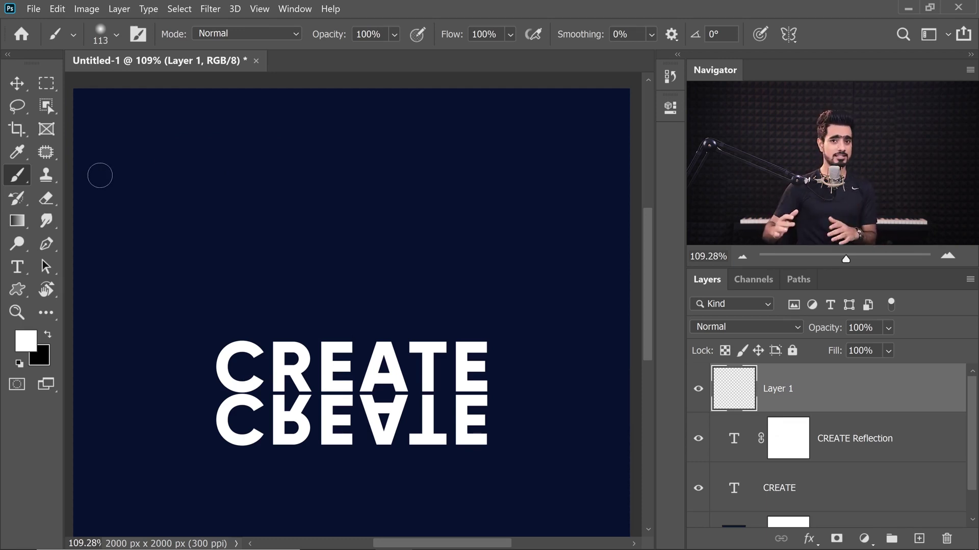
pyautogui.click(141, 176)
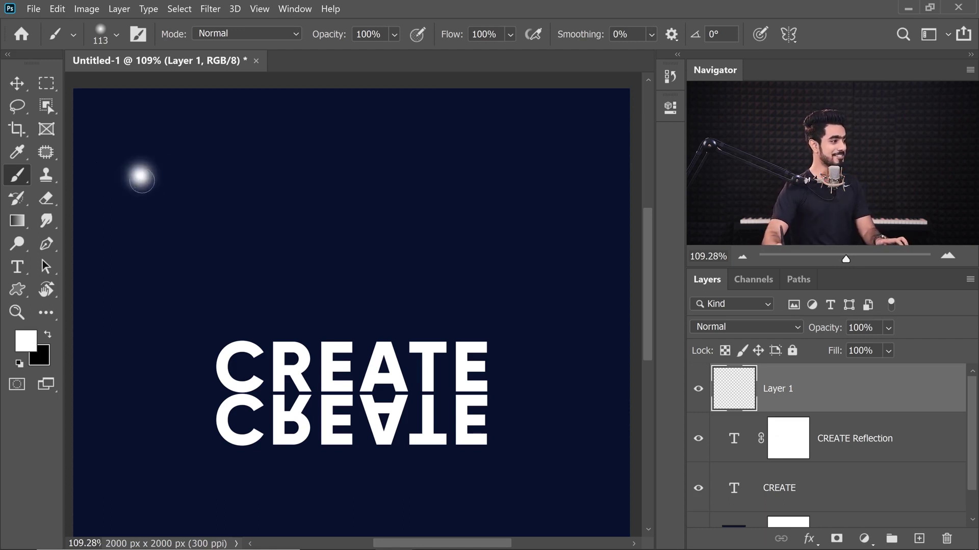
pyautogui.keyDown('shift'); pyautogui.click(559, 225); pyautogui.keyUp('shift')
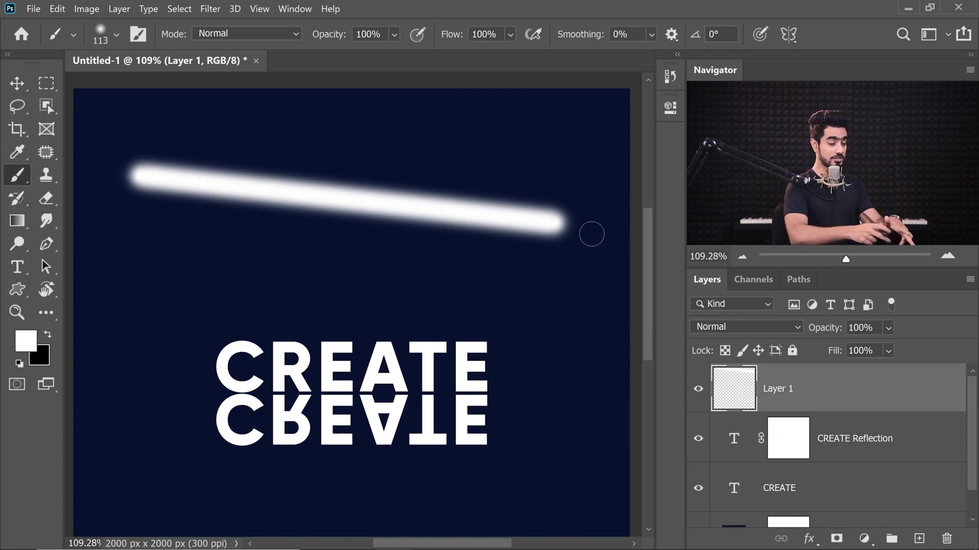
pyautogui.keyDown('shift'); pyautogui.click(559, 458); pyautogui.keyUp('shift')
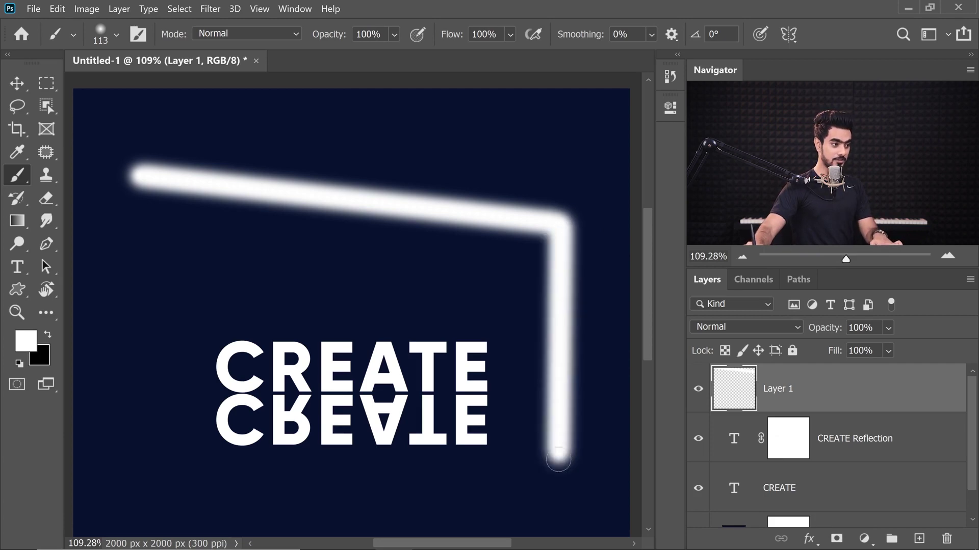
pyautogui.keyDown('shift'); pyautogui.click(143, 450); pyautogui.keyUp('shift')
pyautogui.keyDown('shift'); pyautogui.click(91, 261); pyautogui.keyUp('shift')
pyautogui.keyDown('shift'); pyautogui.click(465, 294); pyautogui.keyUp('shift')
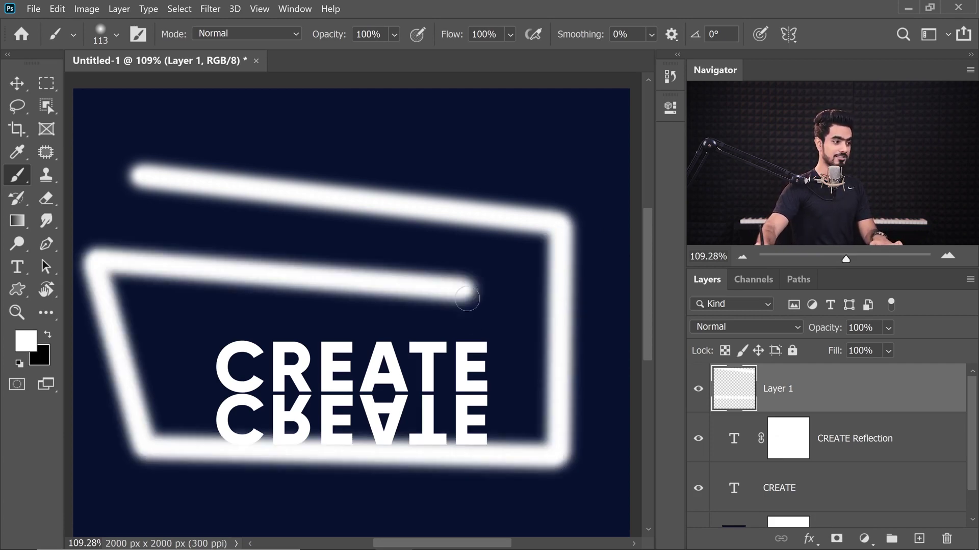
pyautogui.keyDown('shift'); pyautogui.click(462, 419); pyautogui.keyUp('shift')
pyautogui.keyDown('shift'); pyautogui.click(176, 390); pyautogui.keyUp('shift')
pyautogui.keyDown('shift'); pyautogui.click(204, 312); pyautogui.keyUp('shift')
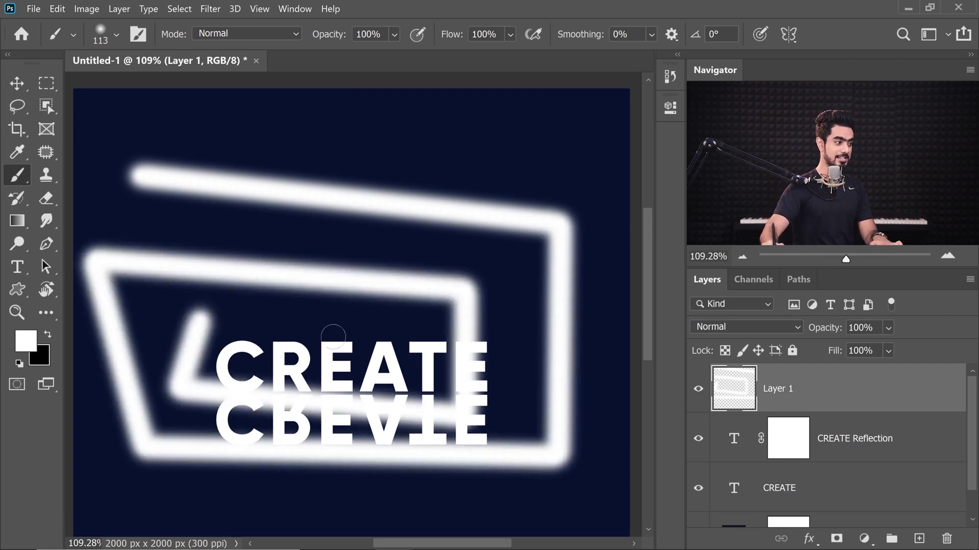
pyautogui.keyDown('shift'); pyautogui.click(412, 340); pyautogui.keyUp('shift')
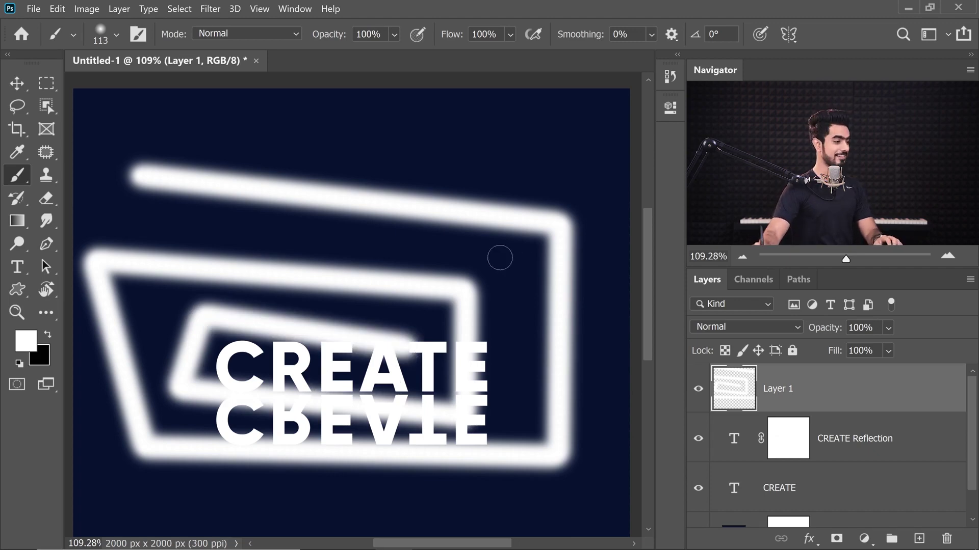
# Undo all the connected white lines and delete the empty practice layer
pyautogui.hotkey('ctrl', 'z')
pyautogui.hotkey('ctrl', 'z')
pyautogui.hotkey('ctrl', 'z')
pyautogui.hotkey('ctrl', 'z')
pyautogui.hotkey('ctrl', 'z')
pyautogui.hotkey('ctrl', 'z')
pyautogui.hotkey('ctrl', 'z')
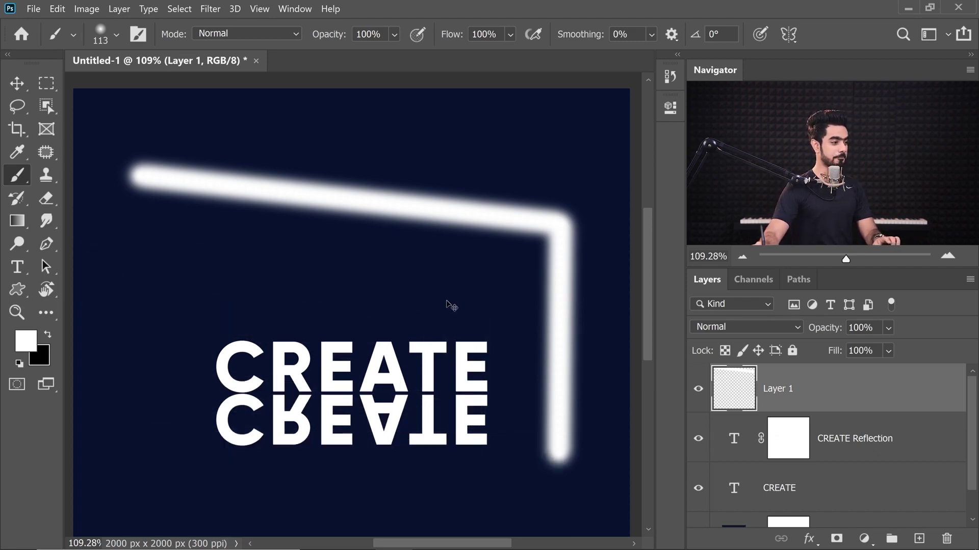
pyautogui.hotkey('ctrl', 'z')
pyautogui.hotkey('ctrl', 'z')
pyautogui.hotkey('ctrl', 'z')
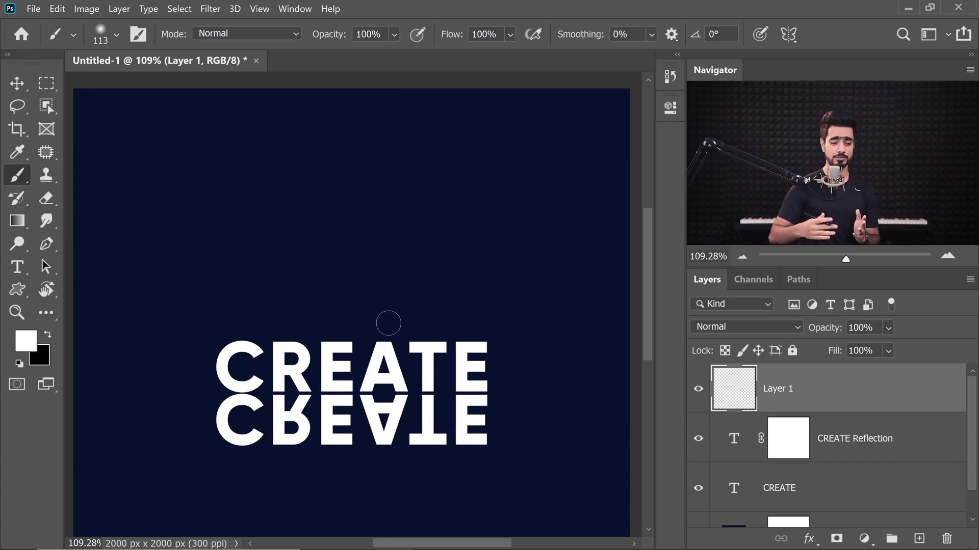
pyautogui.click(945, 533)
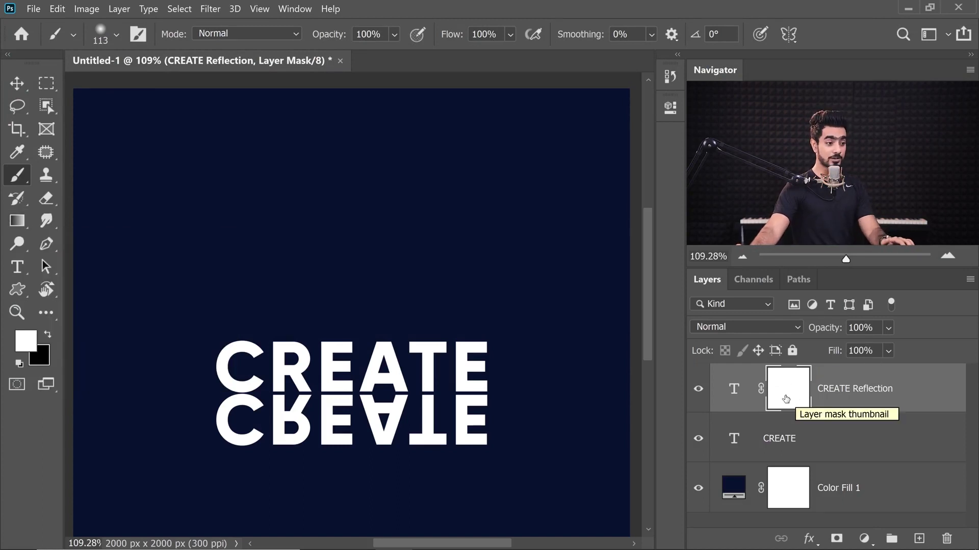
# Fade out the lower part of the CREATE reflection by painting a straight black stroke across its mask with a 550 px Soft Round brush
pyautogui.scroll(2, 284, 342)
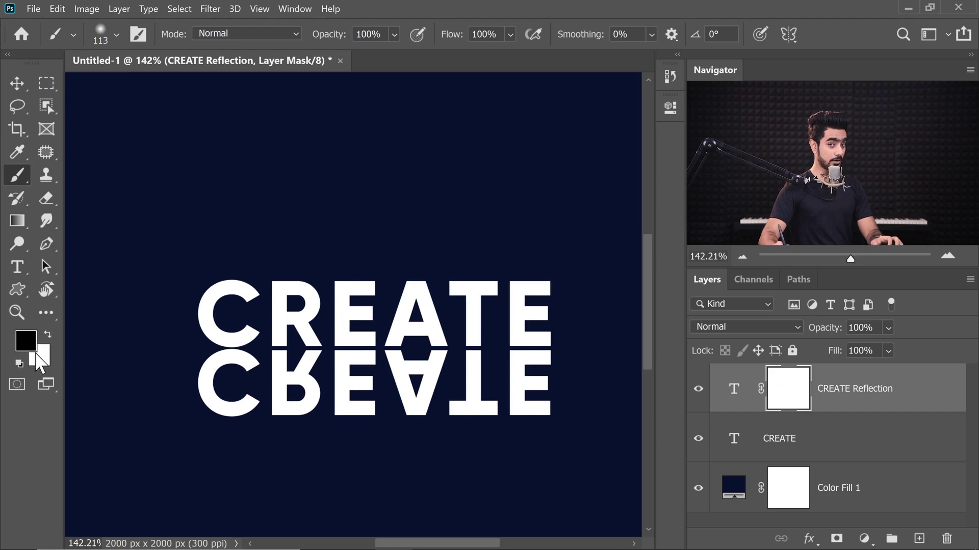
pyautogui.moveTo(224, 396); pyautogui.dragTo(433, 404)
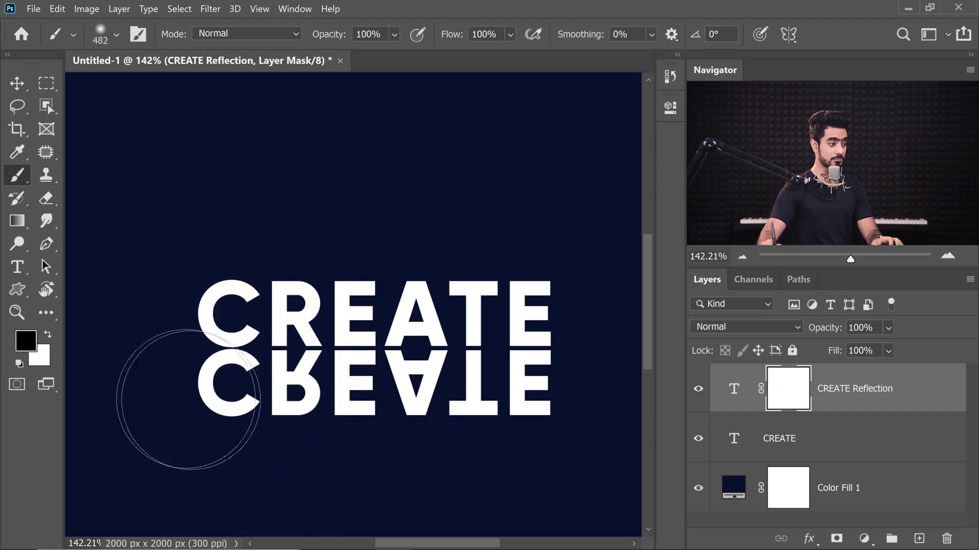
pyautogui.moveTo(192, 397)
pyautogui.mouseDown()
pyautogui.moveTo(204, 403)
pyautogui.moveTo(167, 396)
pyautogui.mouseUp()
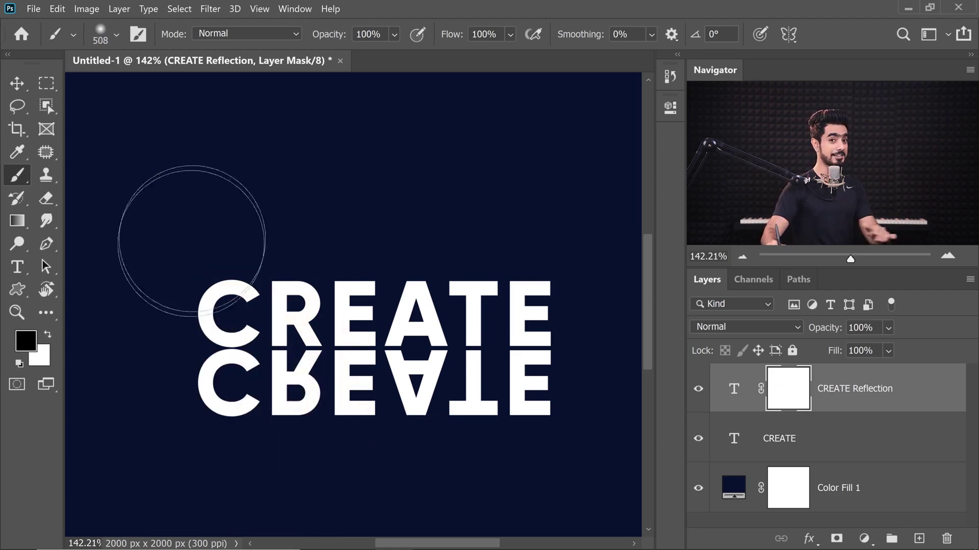
pyautogui.click(116, 36)
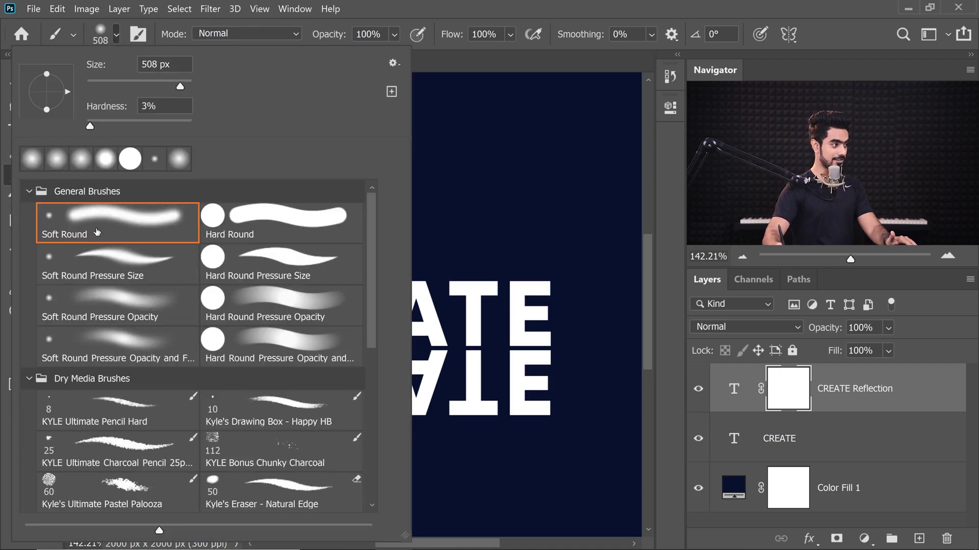
pyautogui.press('Escape')
pyautogui.moveTo(219, 403)
pyautogui.mouseDown()
pyautogui.moveTo(225, 411)
pyautogui.moveTo(201, 422)
pyautogui.moveTo(312, 322)
pyautogui.mouseUp()
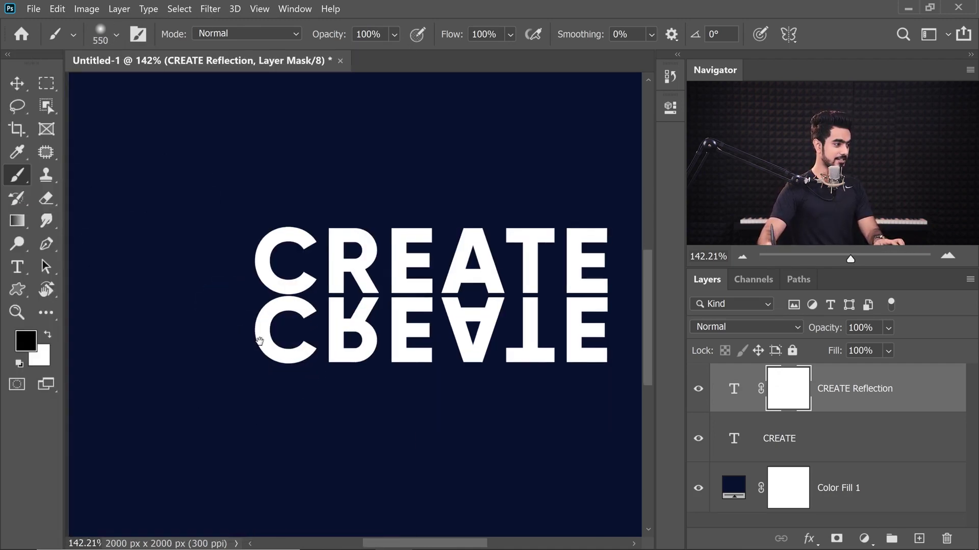
pyautogui.click(161, 370)
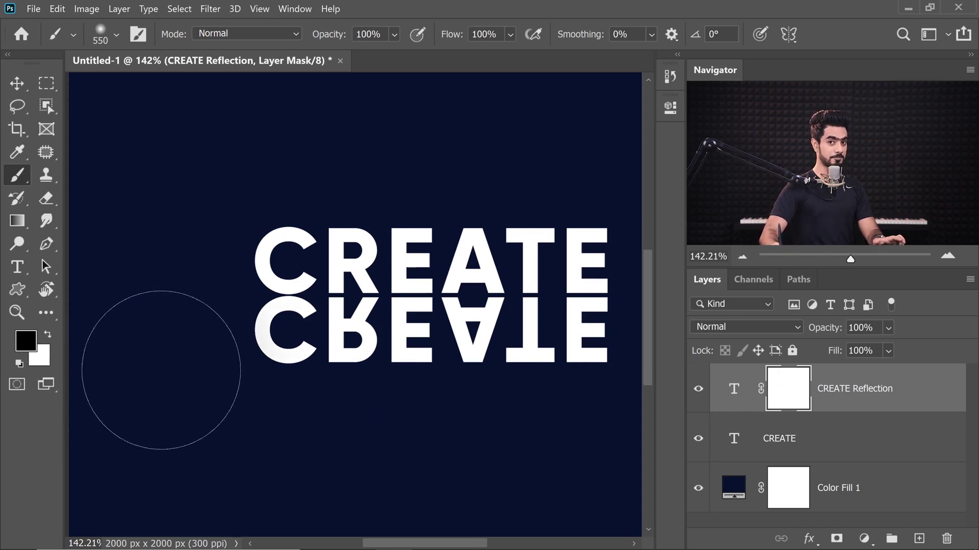
pyautogui.moveTo(173, 372); pyautogui.dragTo(648, 373)
pyautogui.hscroll(-5, 472, 365)
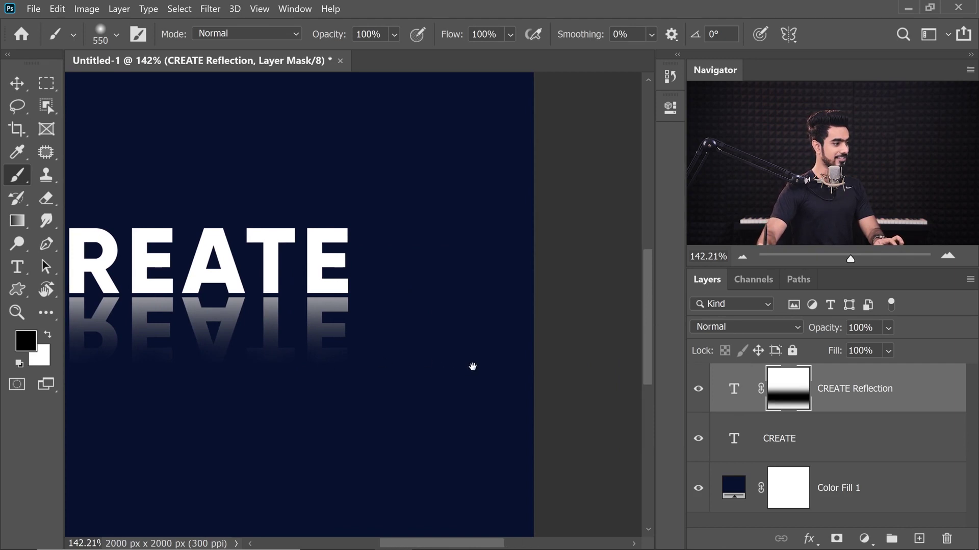
pyautogui.scroll(-3, 405, 301)
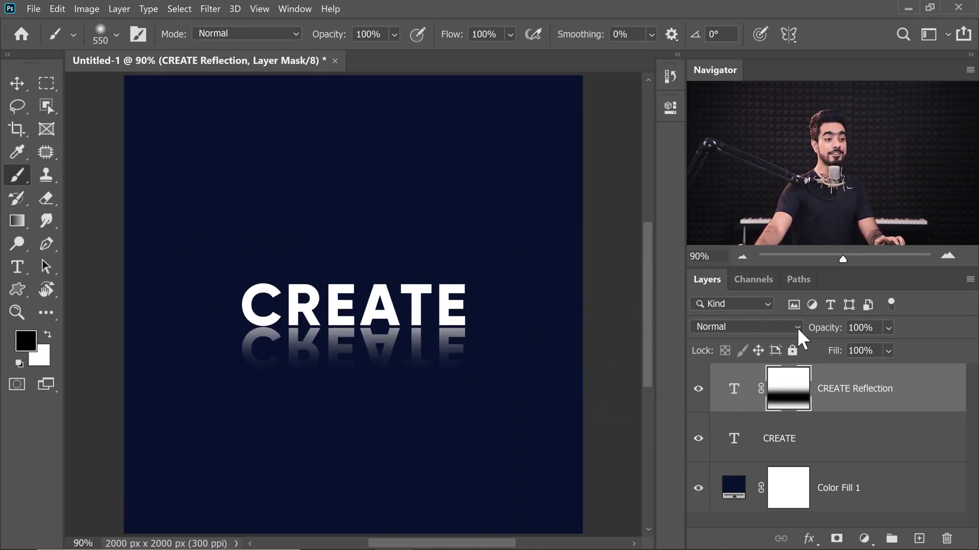
# Set the opacity of the CREATE Reflection layer to 50%
pyautogui.moveTo(825, 330); pyautogui.dragTo(810, 330)
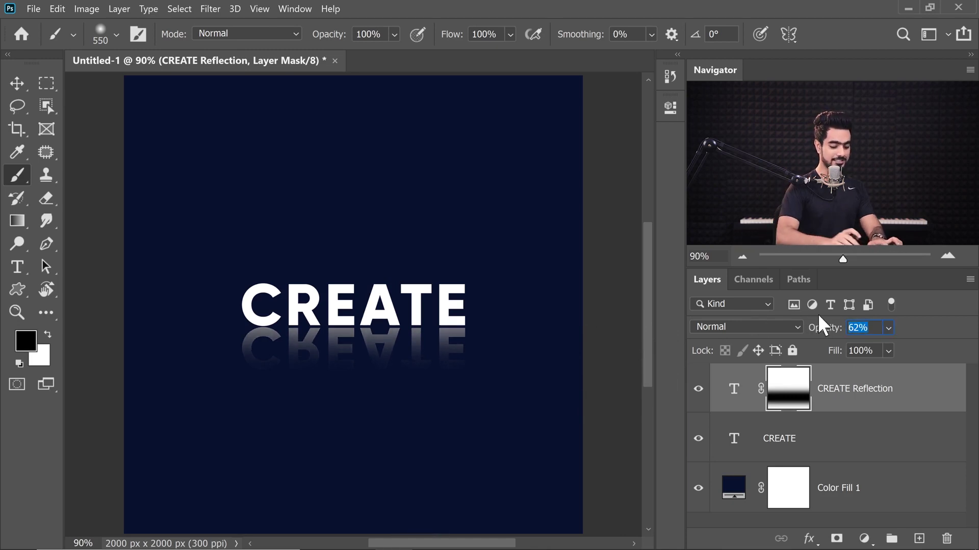
pyautogui.write('50')
pyautogui.press('Return')
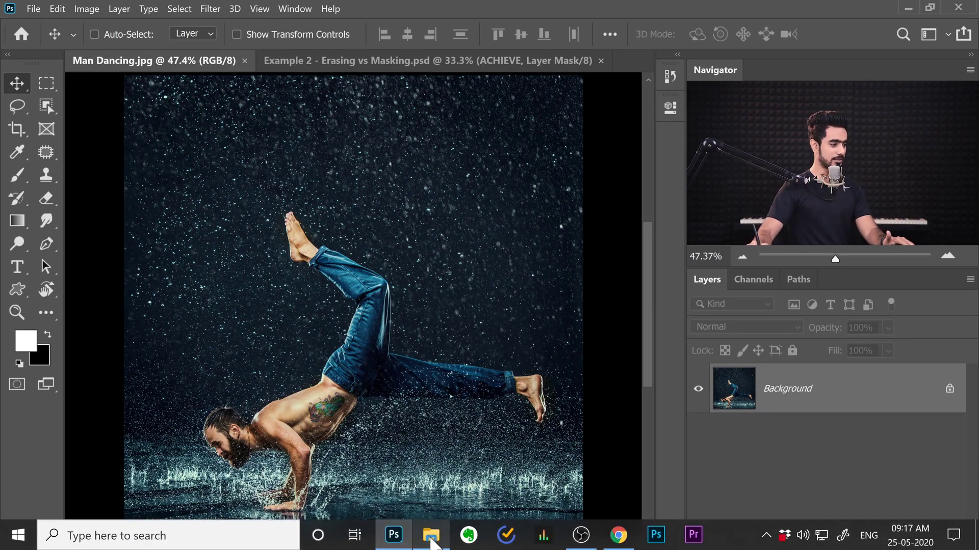
# Place Purple Smoke.jpg from the Example 2 Images folder into the Man Dancing.jpg document at its default size and position
pyautogui.click(430, 535)
pyautogui.moveTo(251, 15); pyautogui.dragTo(724, 207)
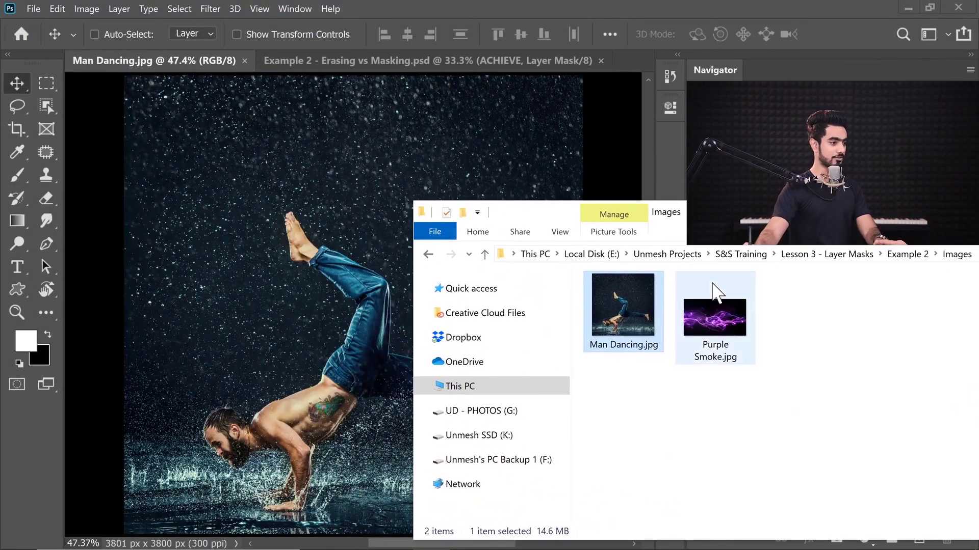
pyautogui.click(723, 269)
pyautogui.moveTo(525, 220); pyautogui.dragTo(678, 247)
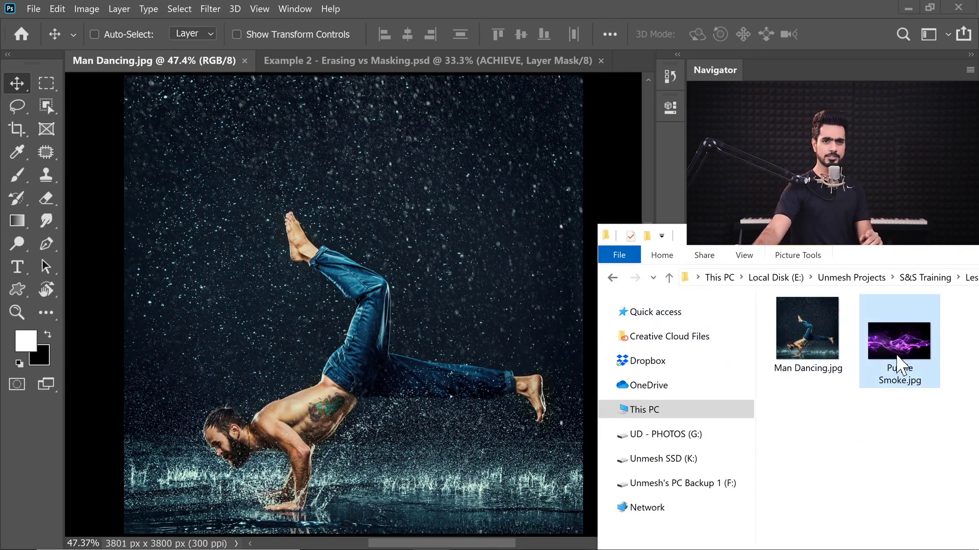
pyautogui.moveTo(892, 338); pyautogui.dragTo(338, 250)
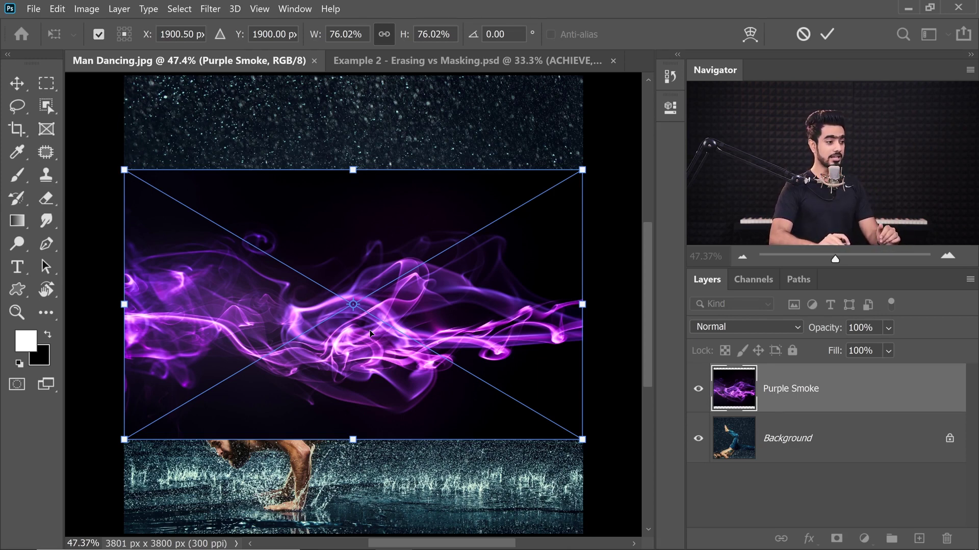
pyautogui.press('Return')
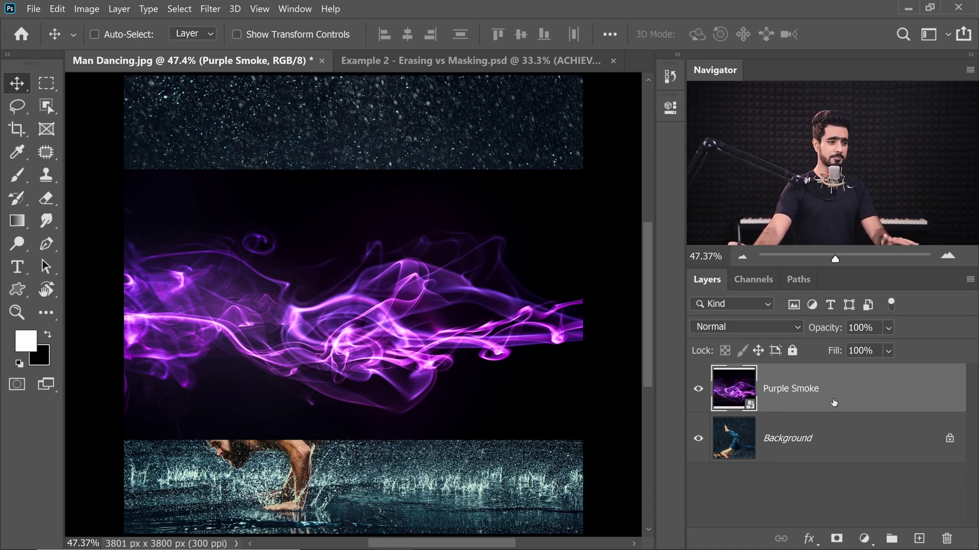
# Rasterize the Purple Smoke layer and set its blend mode to Screen
pyautogui.rightClick(855, 399)
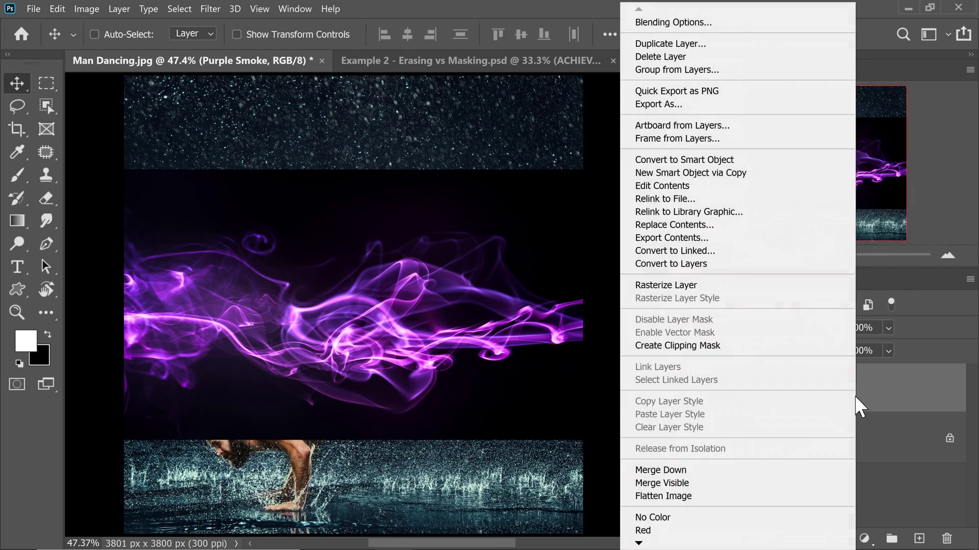
pyautogui.click(757, 288)
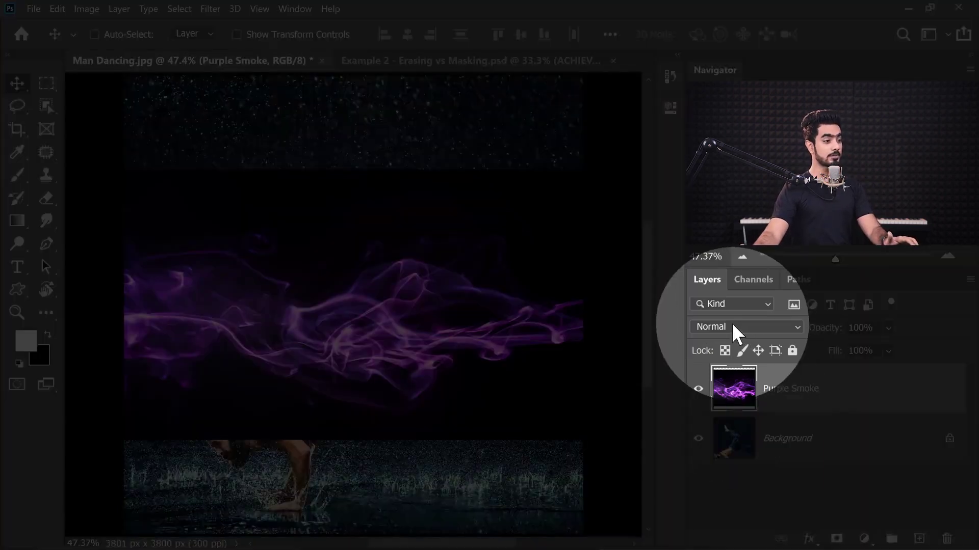
pyautogui.click(733, 324)
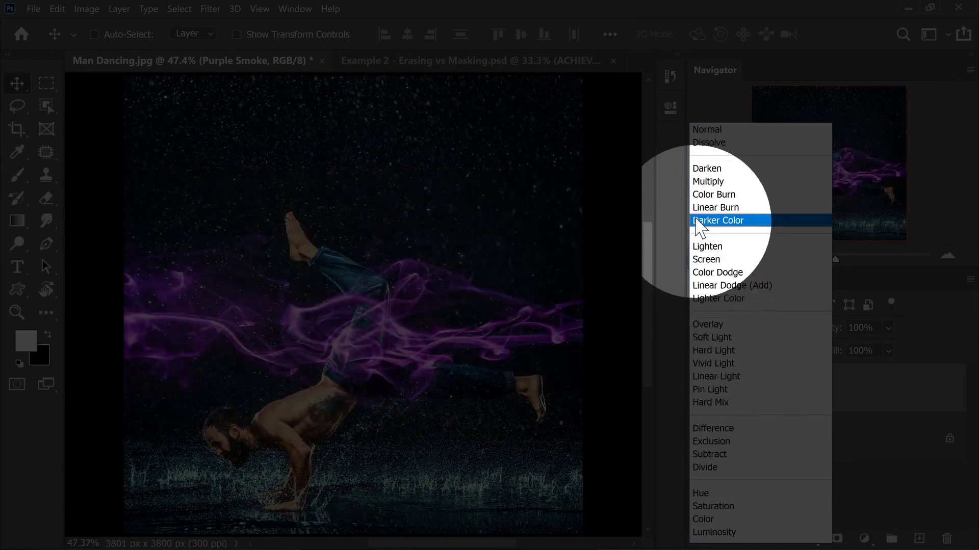
pyautogui.click(703, 259)
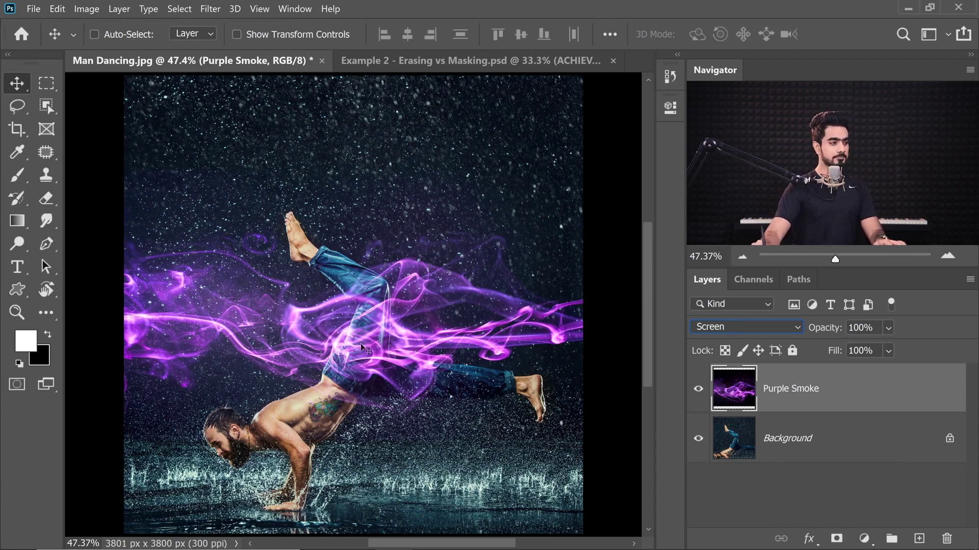
# Add a white layer mask to the Purple Smoke layer and set the brush flow to 20%
pyautogui.moveTo(356, 317); pyautogui.dragTo(306, 332)
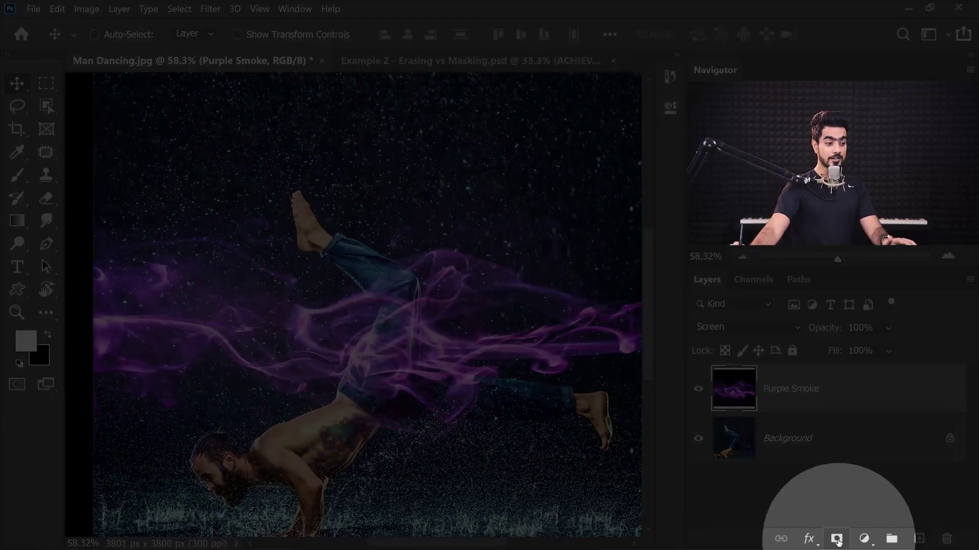
pyautogui.click(836, 538)
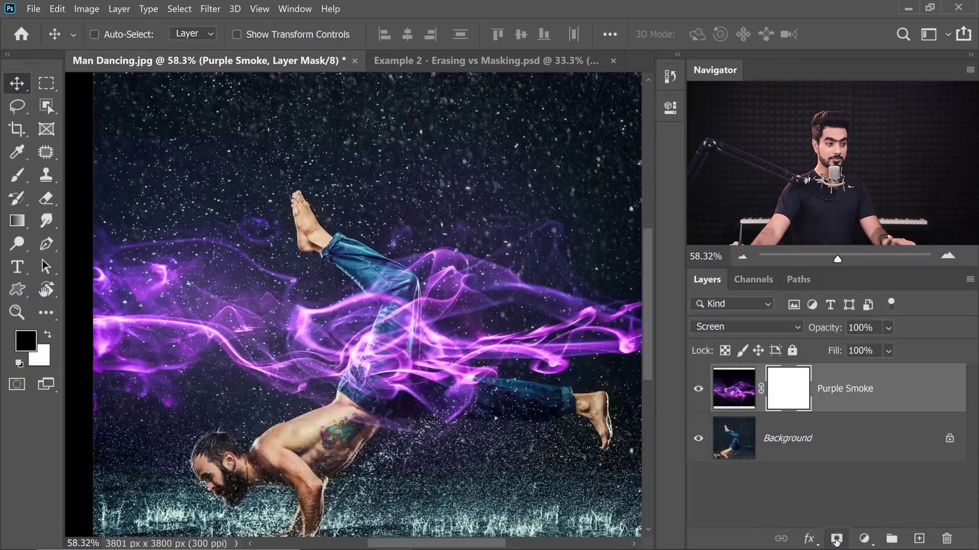
pyautogui.press('b')
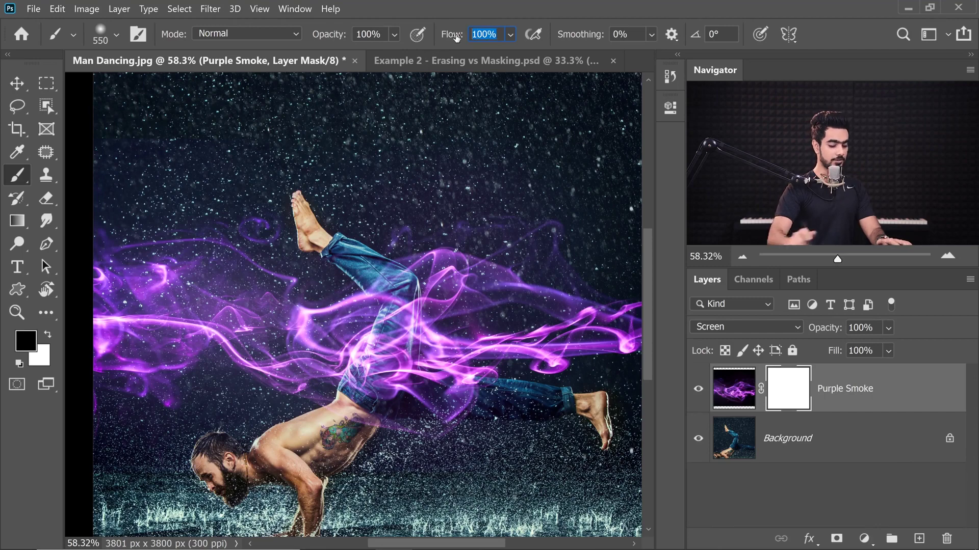
pyautogui.write('2')
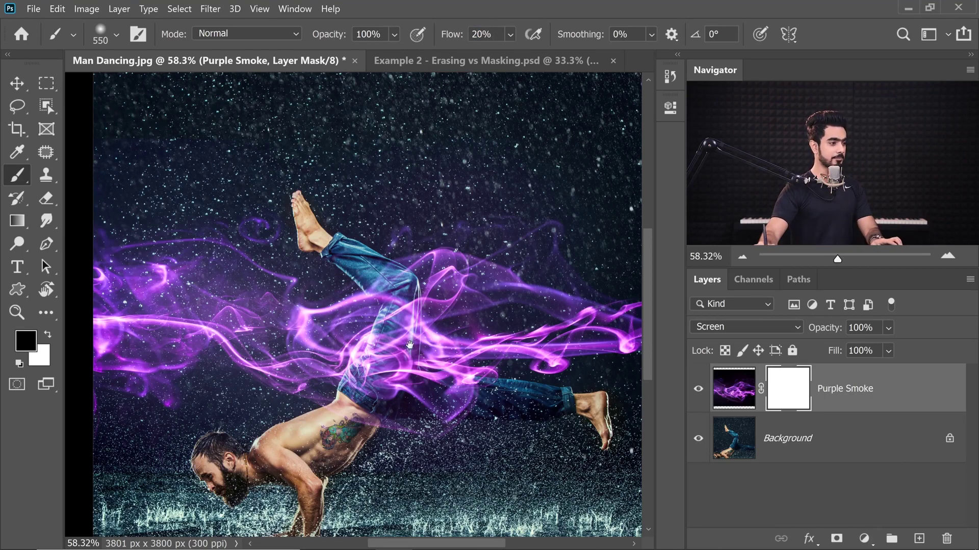
# Paint black on the smoke mask over the raised leg's knee and thigh, reducing the soft brush from 287 px to 184 px
pyautogui.scroll(3, 410, 346)
pyautogui.moveTo(396, 303)
pyautogui.mouseDown()
pyautogui.moveTo(374, 303)
pyautogui.moveTo(395, 293)
pyautogui.moveTo(379, 293)
pyautogui.moveTo(361, 345)
pyautogui.mouseUp()
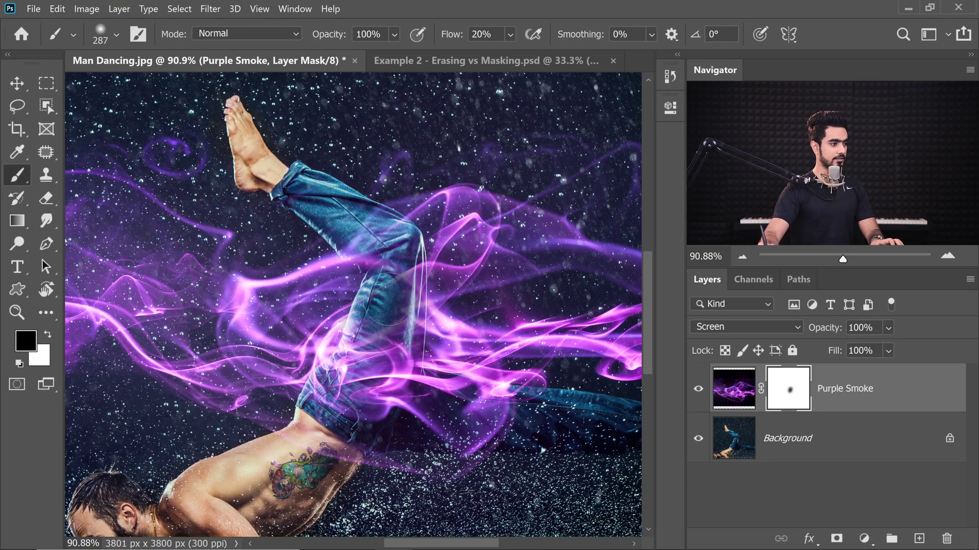
pyautogui.press('alt')
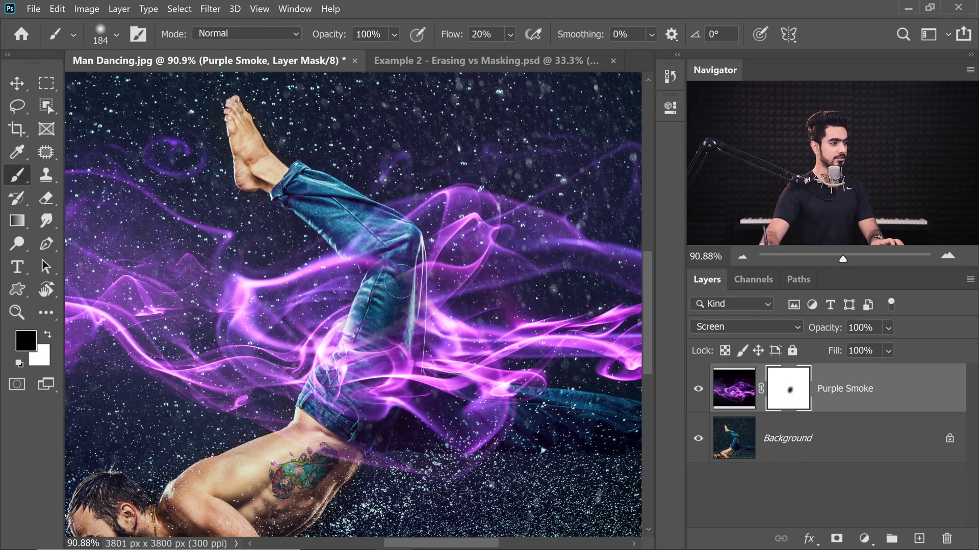
pyautogui.moveTo(400, 282)
pyautogui.mouseDown()
pyautogui.moveTo(402, 273)
pyautogui.moveTo(344, 313)
pyautogui.mouseUp()
pyautogui.press('x')
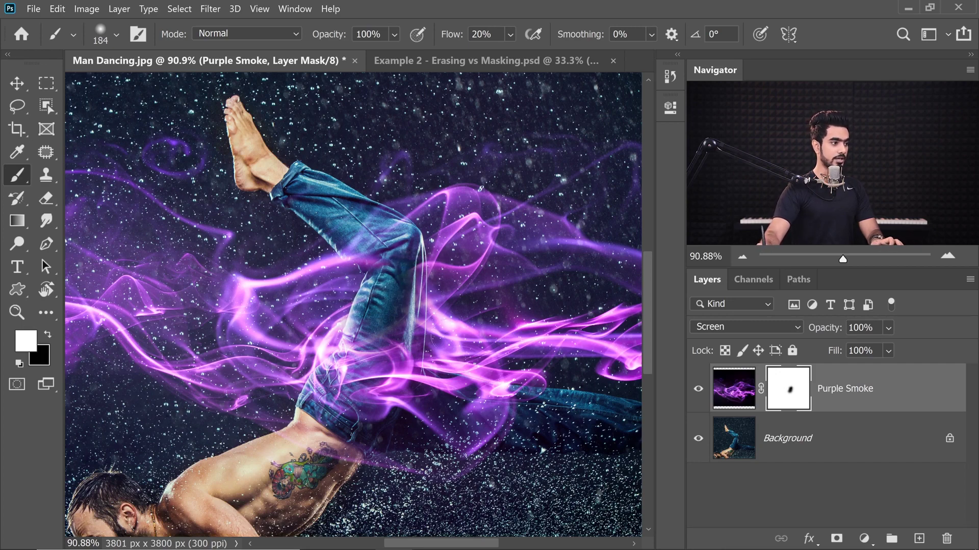
pyautogui.press('x')
pyautogui.moveTo(415, 275)
pyautogui.mouseDown()
pyautogui.moveTo(406, 271)
pyautogui.moveTo(431, 217)
pyautogui.mouseUp()
# Refine the smoke mask over the lower thigh and hip with a 306 px soft brush, alternating between white and black
pyautogui.press(']')
pyautogui.press(']')
pyautogui.press(']')
pyautogui.press(']')
pyautogui.press('x')
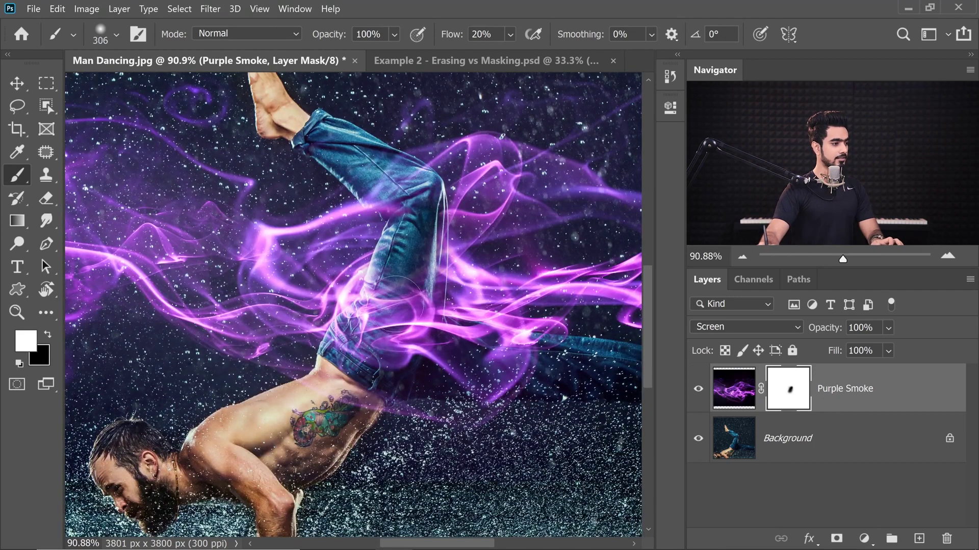
pyautogui.moveTo(395, 304)
pyautogui.mouseDown()
pyautogui.moveTo(397, 288)
pyautogui.moveTo(349, 310)
pyautogui.mouseUp()
pyautogui.press('x')
pyautogui.press('[')
pyautogui.hscroll(3, 454, 304)
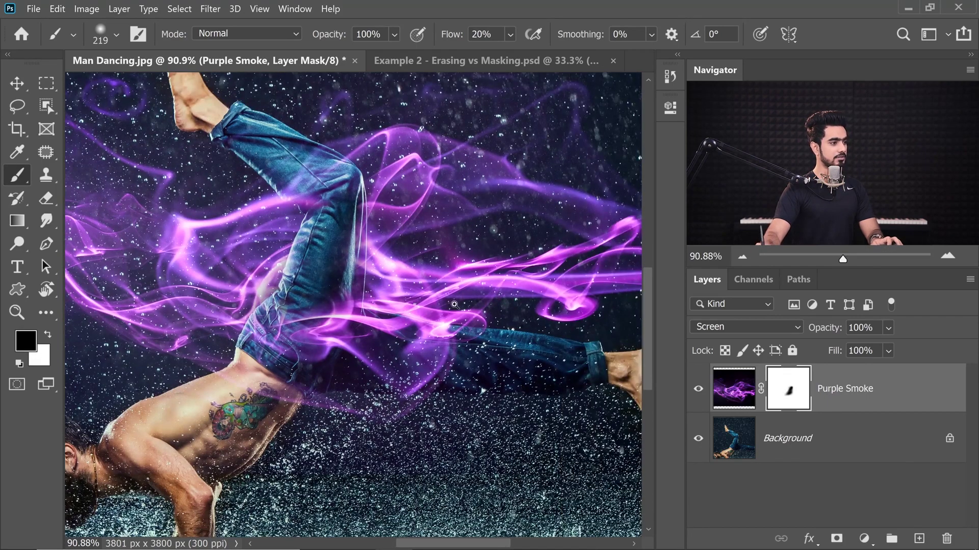
# Soften the smoke between the raised thigh and the extended leg by painting on the mask with a 517 px brush
pyautogui.moveTo(454, 305); pyautogui.dragTo(444, 304)
pyautogui.press('x')
pyautogui.moveTo(363, 299)
pyautogui.mouseDown()
pyautogui.moveTo(392, 298)
pyautogui.moveTo(390, 282)
pyautogui.moveTo(423, 293)
pyautogui.moveTo(377, 265)
pyautogui.moveTo(453, 322)
pyautogui.mouseUp()
pyautogui.press('x')
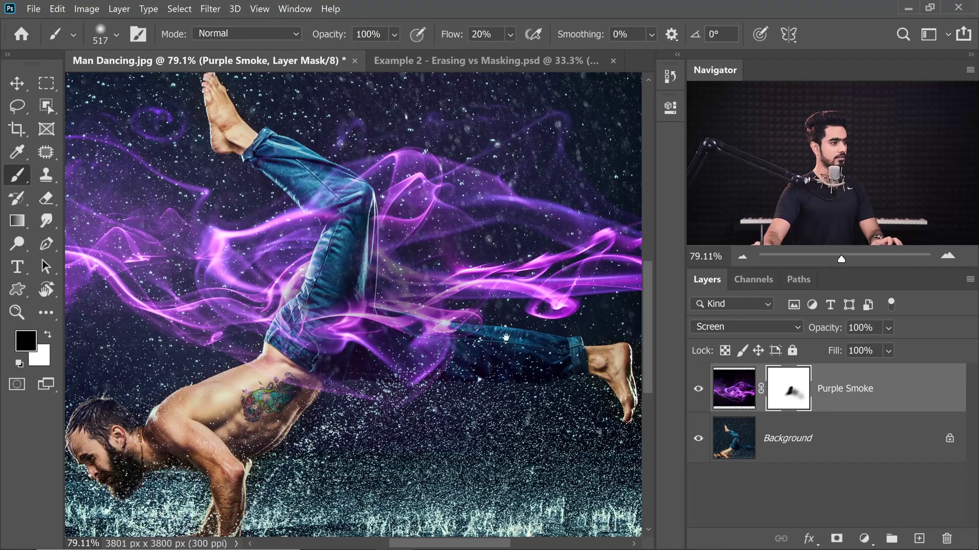
# Paint white on the smoke mask over the hip and thigh with the 517 px brush to bring back some smoke
pyautogui.moveTo(506, 337); pyautogui.dragTo(479, 352)
pyautogui.press('x')
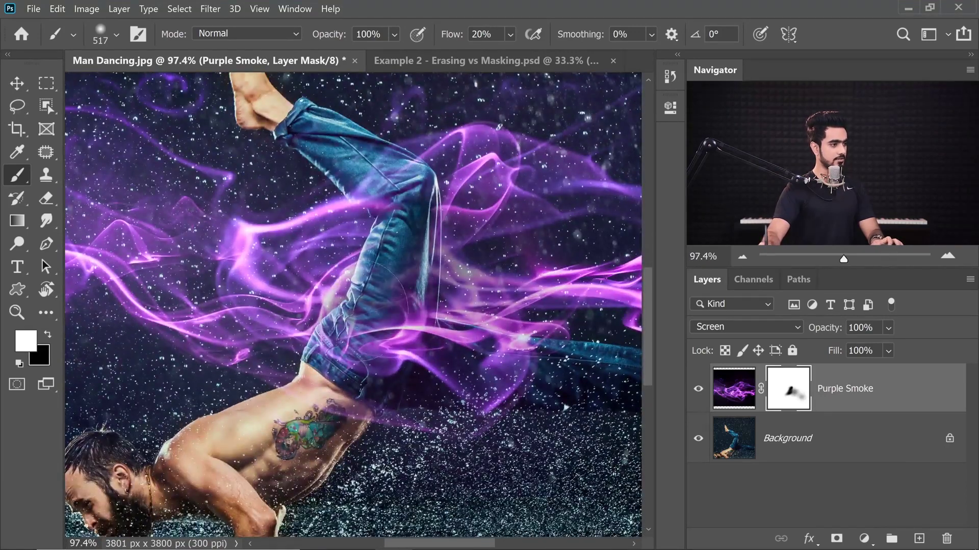
pyautogui.moveTo(367, 306); pyautogui.dragTo(400, 275)
pyautogui.press('x')
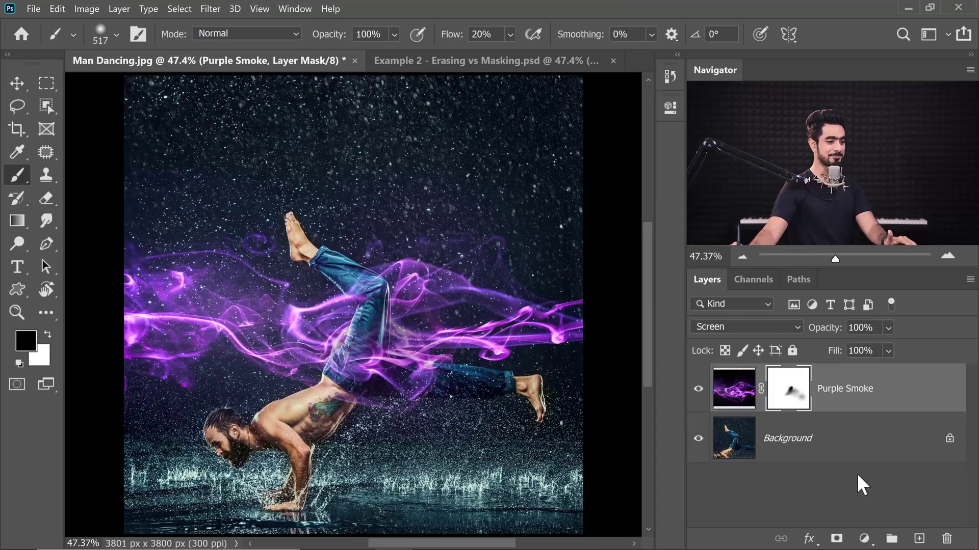
# Add a Color Lookup adjustment layer, trying the Fuji F125 Kodak 2393 3D LUT before settling on Crisp_Warm.look
pyautogui.click(865, 539)
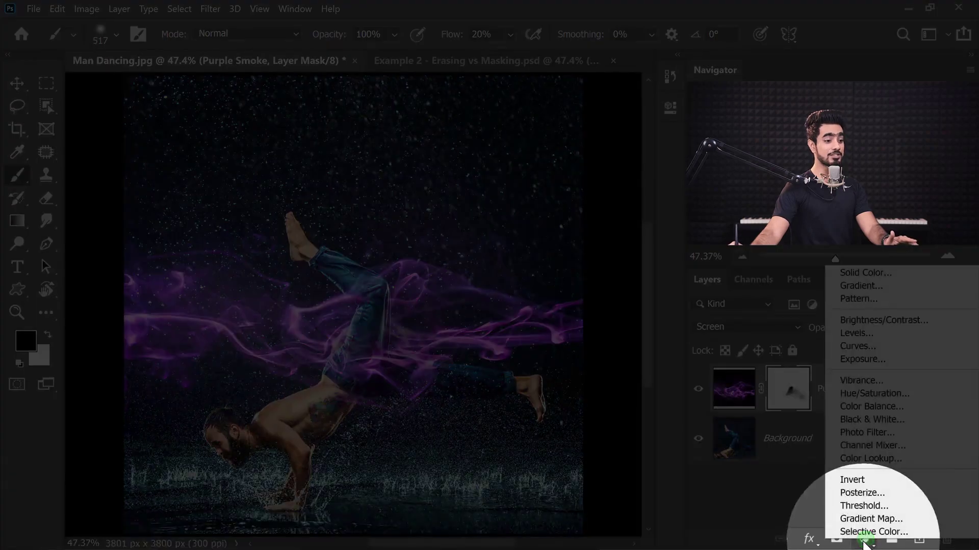
pyautogui.click(867, 458)
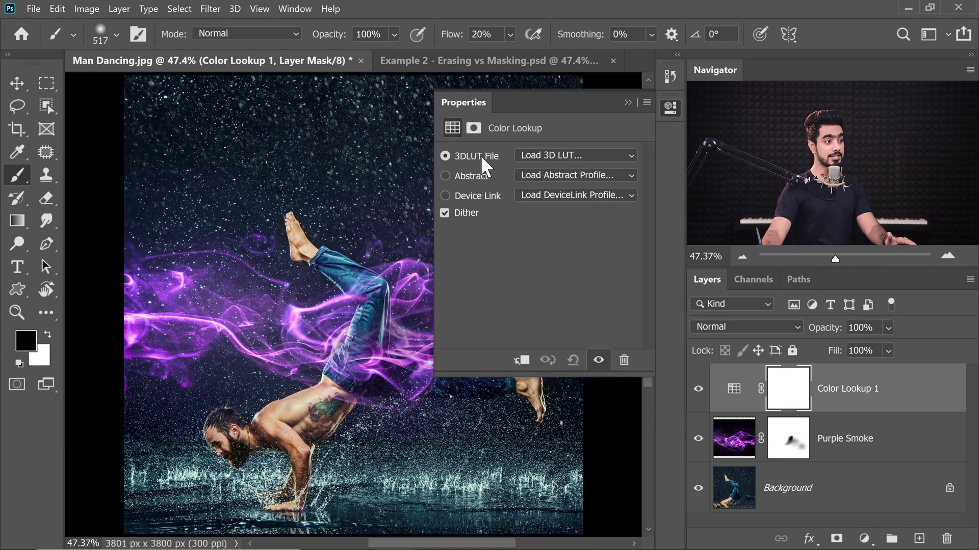
pyautogui.click(546, 154)
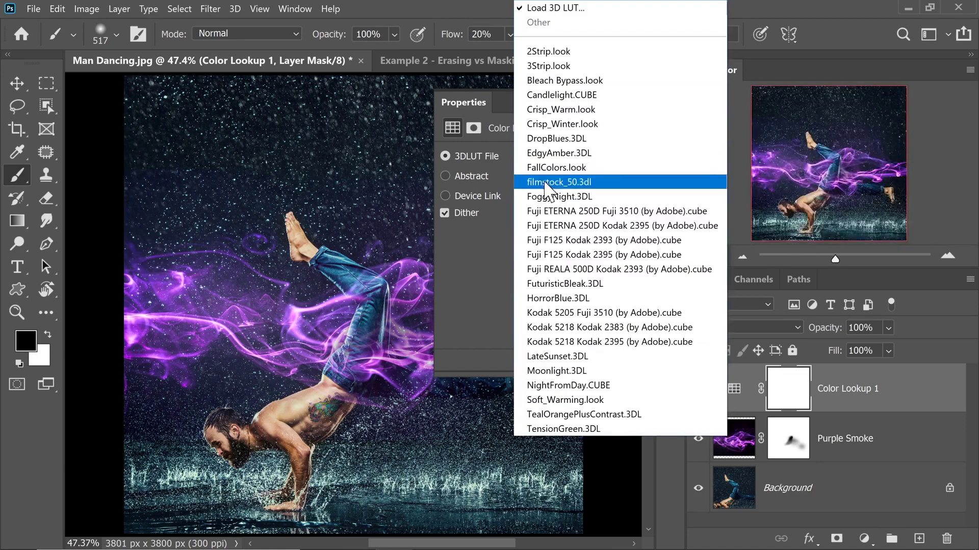
pyautogui.click(563, 240)
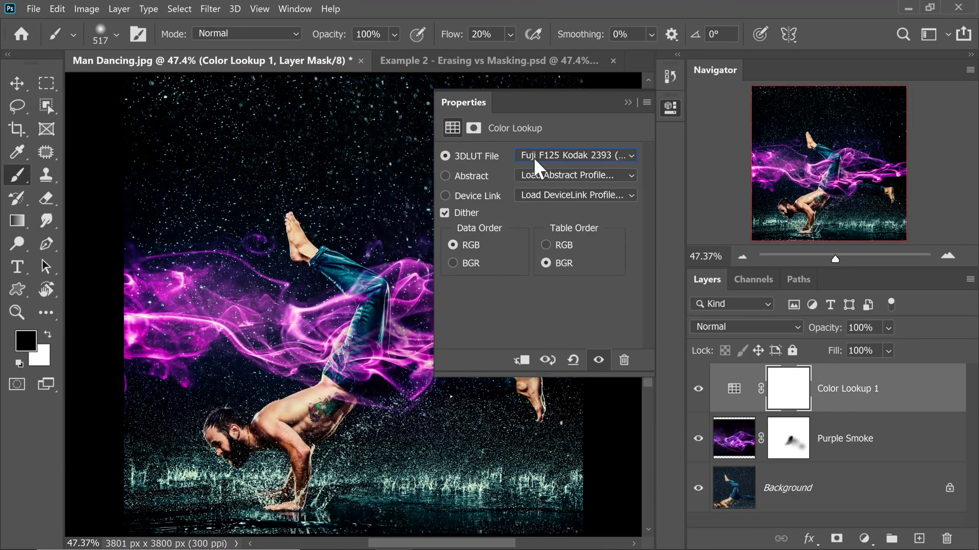
pyautogui.click(534, 157)
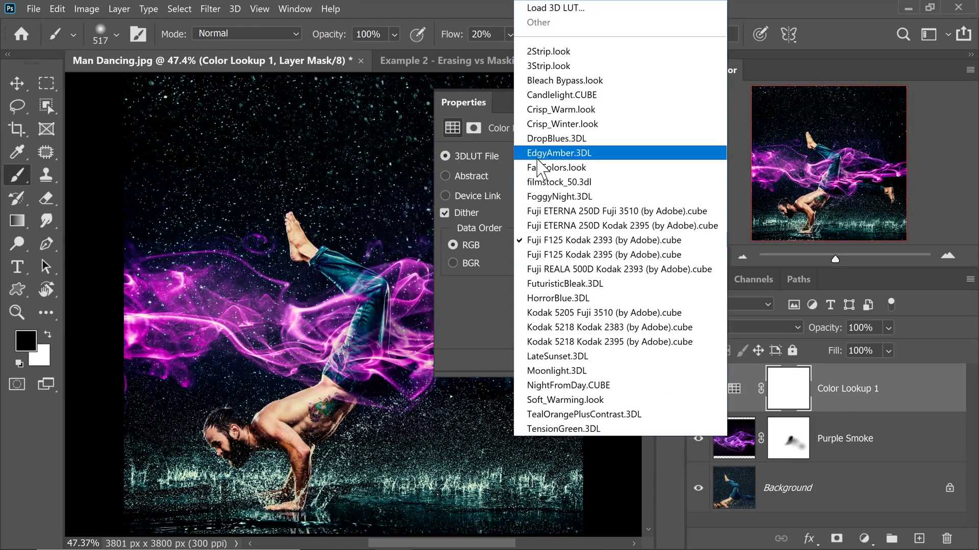
pyautogui.click(562, 113)
pyautogui.click(670, 107)
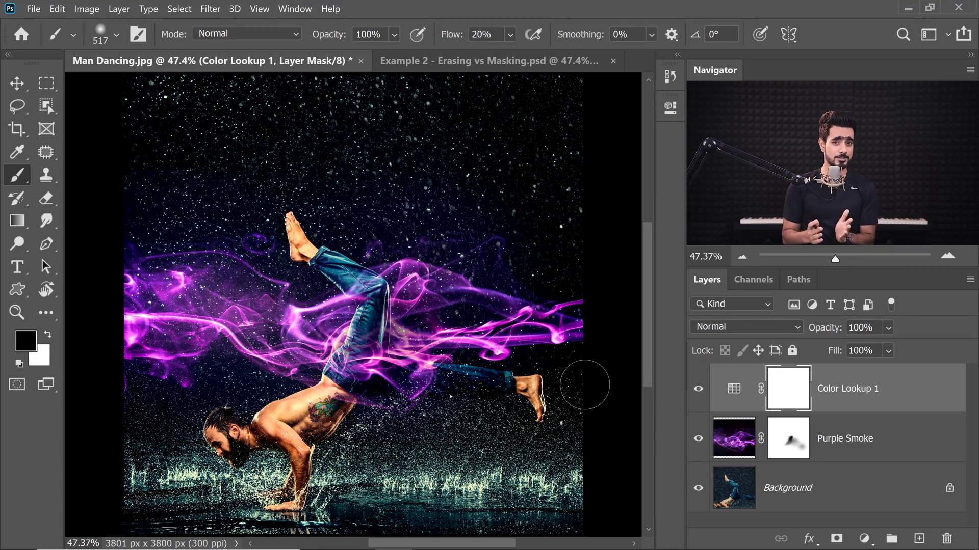
# Set the Color Lookup adjustment layer's opacity to 55%
pyautogui.moveTo(823, 329); pyautogui.dragTo(744, 332)
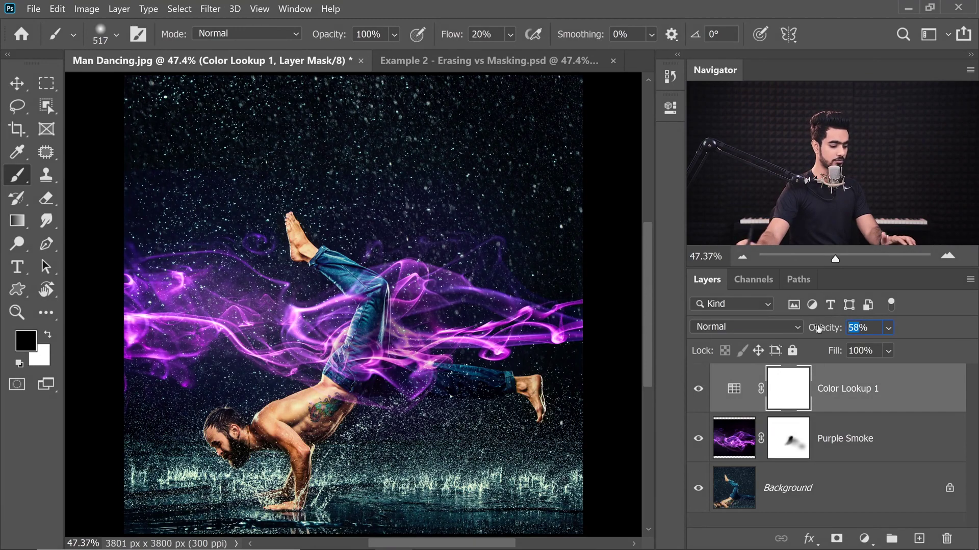
pyautogui.write('55')
pyautogui.press('Return')
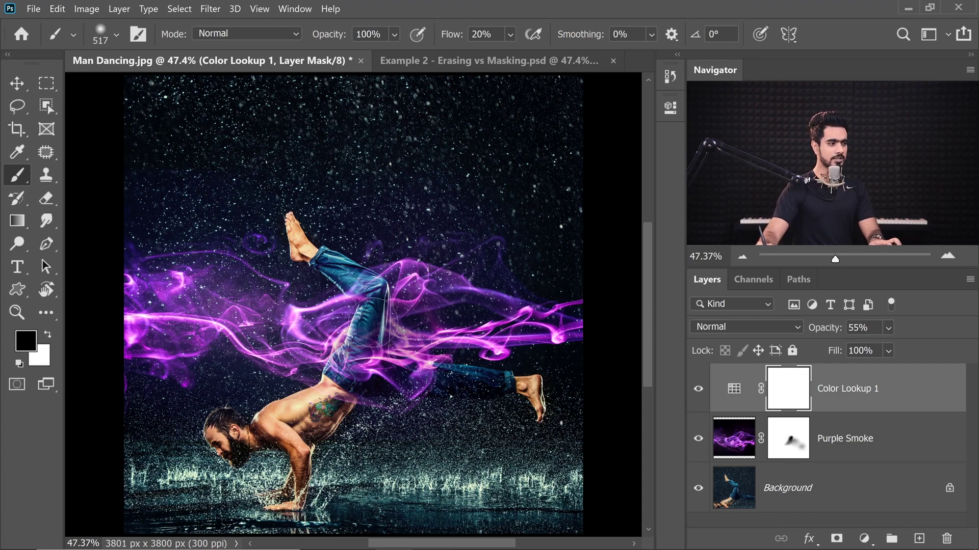
# Try painting white on the Purple Smoke mask over the thigh and hip to bring the smoke back, and undo the last stroke
pyautogui.moveTo(372, 324); pyautogui.dragTo(384, 322)
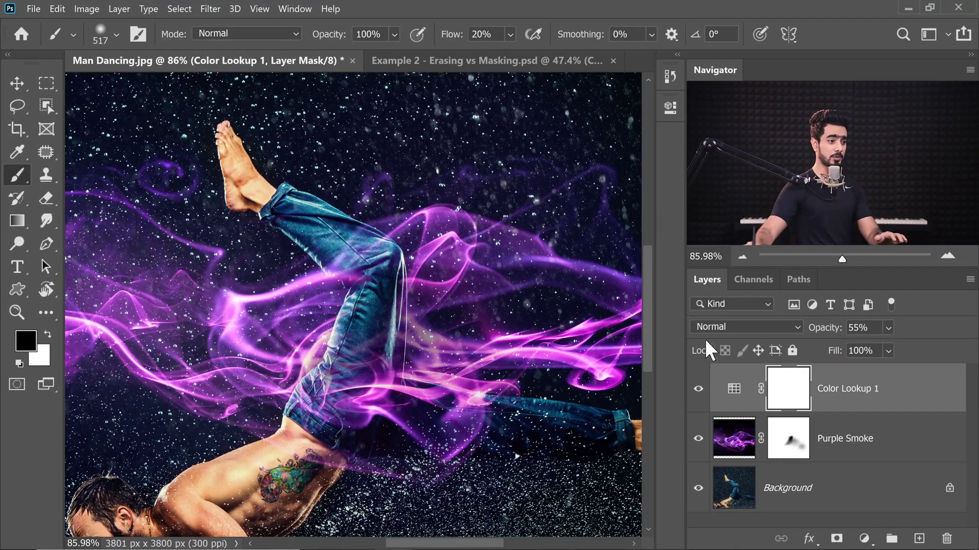
pyautogui.click(788, 440)
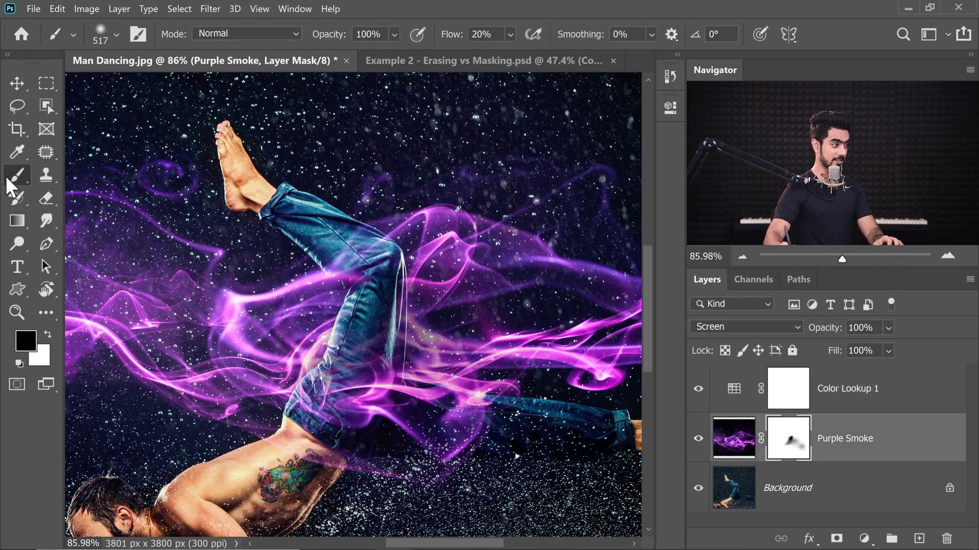
pyautogui.press('x')
pyautogui.moveTo(378, 336); pyautogui.dragTo(377, 321)
pyautogui.moveTo(306, 402); pyautogui.dragTo(244, 397)
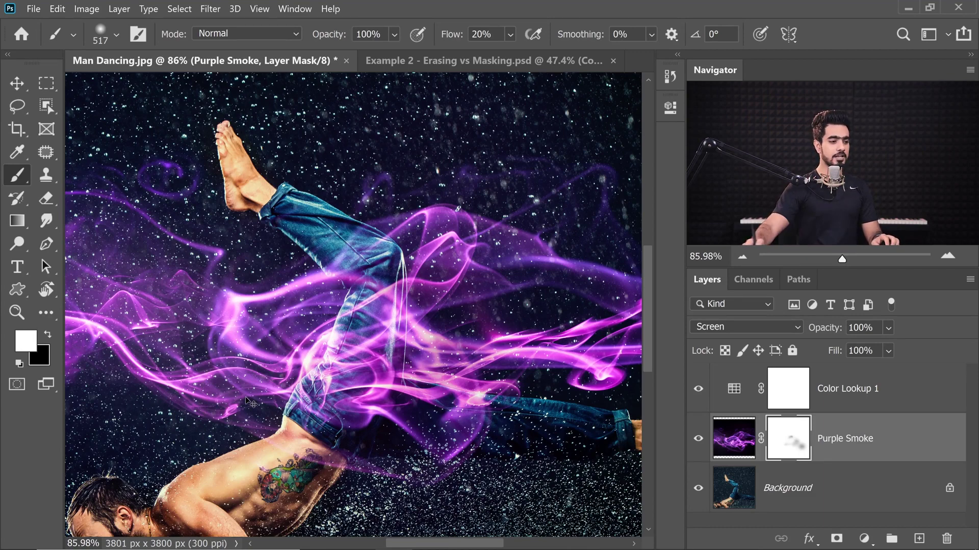
pyautogui.hotkey('ctrl', 'z')
# Delete the Purple Smoke layer mask without applying it, choose the Eraser with a 424 px tip, and delete the Color Lookup layer
pyautogui.moveTo(791, 444); pyautogui.dragTo(947, 538)
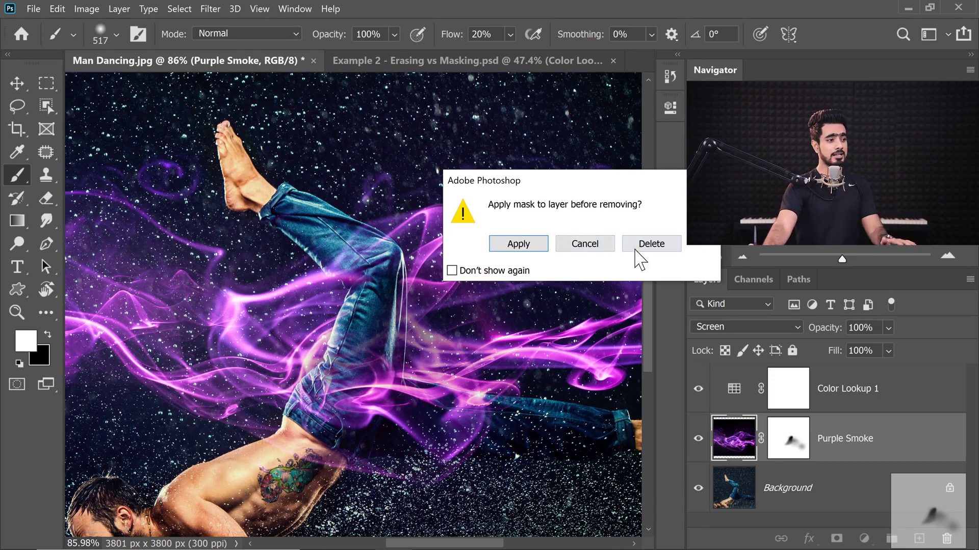
pyautogui.click(654, 247)
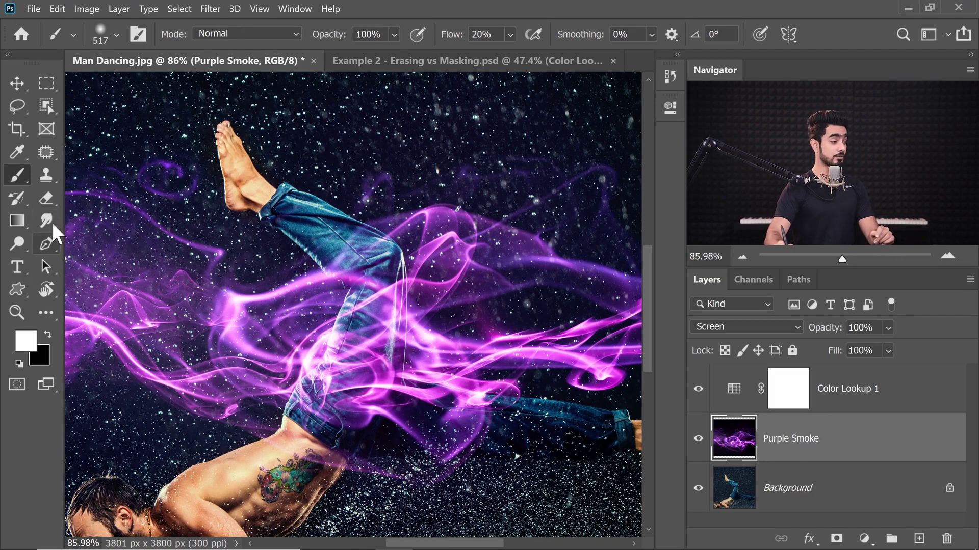
pyautogui.click(48, 199)
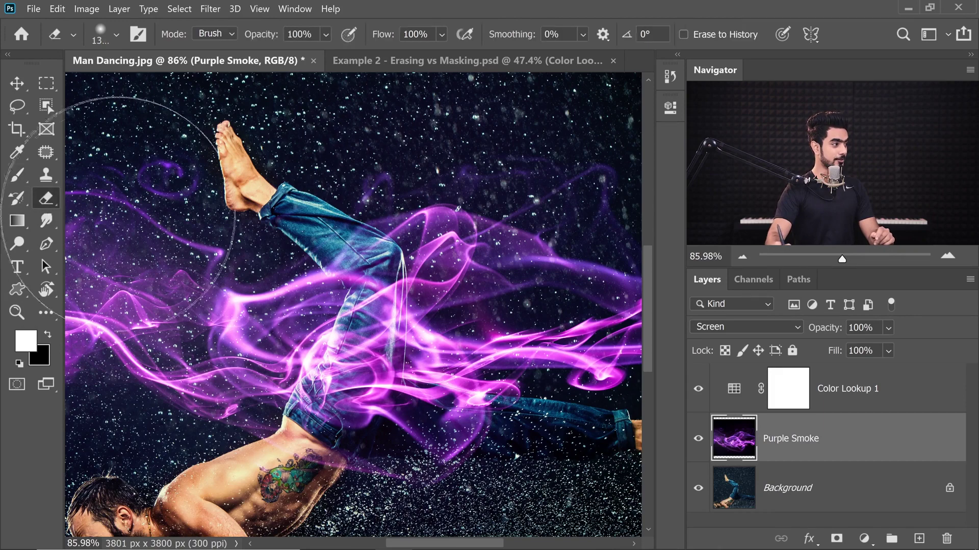
pyautogui.moveTo(279, 243); pyautogui.dragTo(163, 228)
pyautogui.moveTo(357, 301); pyautogui.dragTo(338, 323)
pyautogui.click(893, 393)
pyautogui.moveTo(891, 396); pyautogui.dragTo(946, 538)
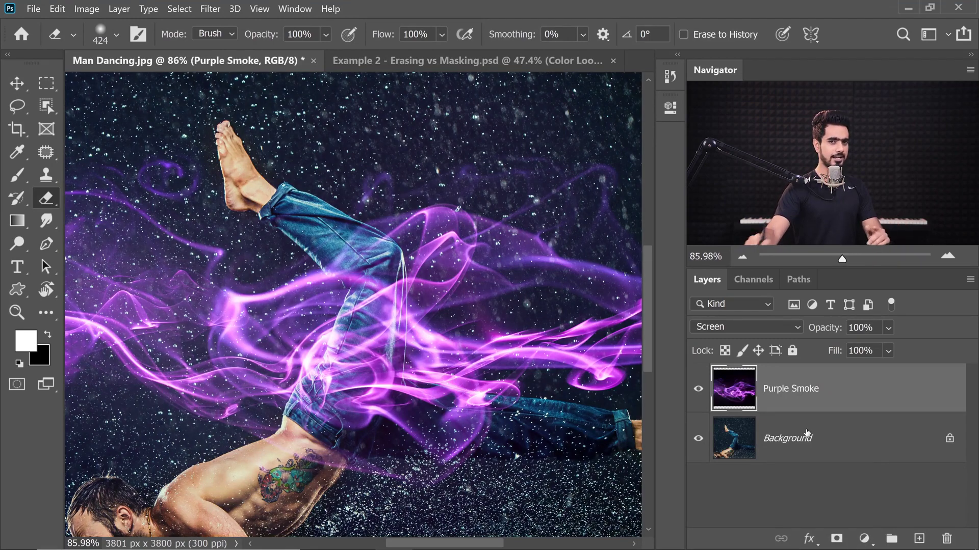
# Erase the smoke over the man's legs and hip with a soft Eraser at 20% flow, enlarging it from 519 px to 701 px
pyautogui.moveTo(384, 290); pyautogui.dragTo(398, 316)
pyautogui.click(414, 34)
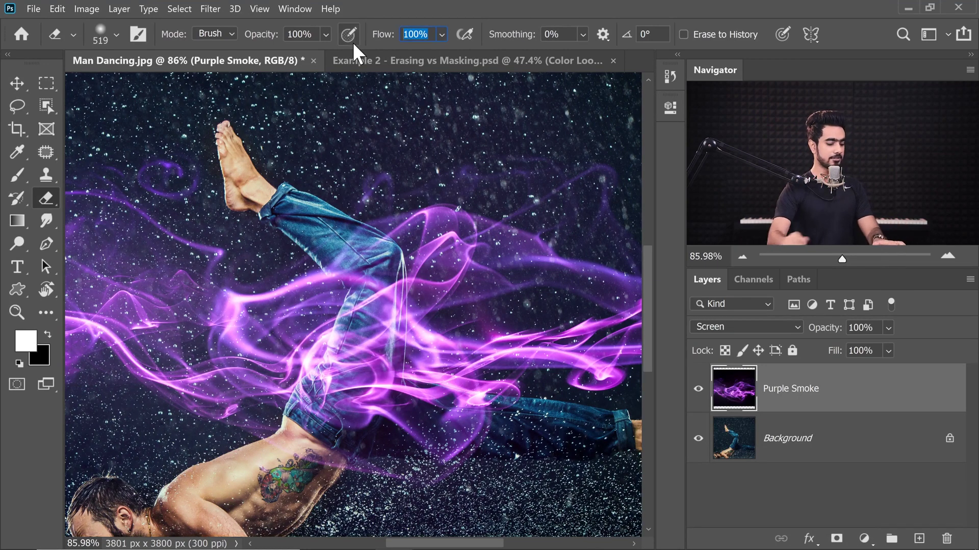
pyautogui.write('20')
pyautogui.press('Return')
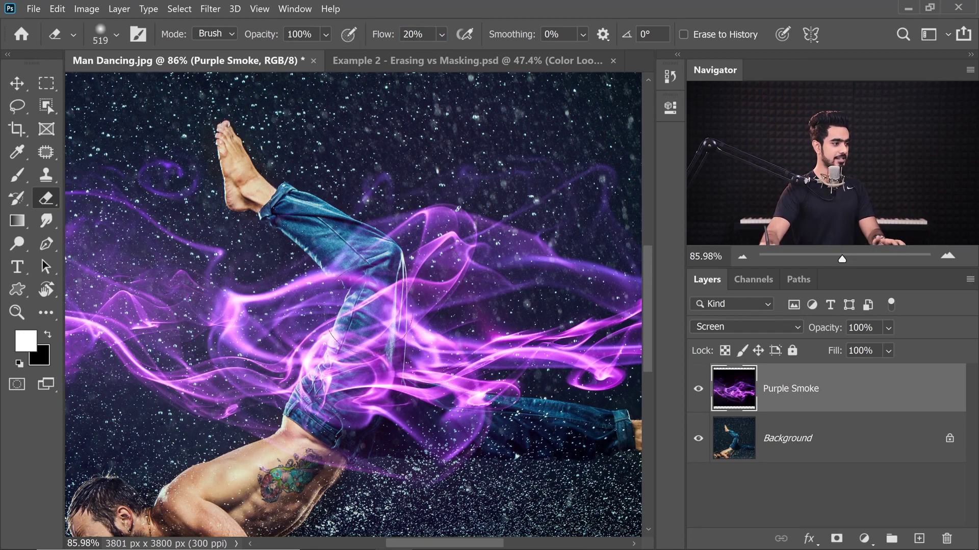
pyautogui.moveTo(370, 312)
pyautogui.mouseDown()
pyautogui.moveTo(357, 339)
pyautogui.moveTo(318, 371)
pyautogui.moveTo(286, 378)
pyautogui.moveTo(357, 388)
pyautogui.moveTo(399, 374)
pyautogui.moveTo(443, 349)
pyautogui.moveTo(398, 352)
pyautogui.moveTo(433, 316)
pyautogui.moveTo(490, 306)
pyautogui.moveTo(260, 357)
pyautogui.moveTo(288, 381)
pyautogui.moveTo(265, 357)
pyautogui.moveTo(240, 352)
pyautogui.mouseUp()
pyautogui.press(']')
pyautogui.press(']')
pyautogui.scroll(-3, 491, 355)
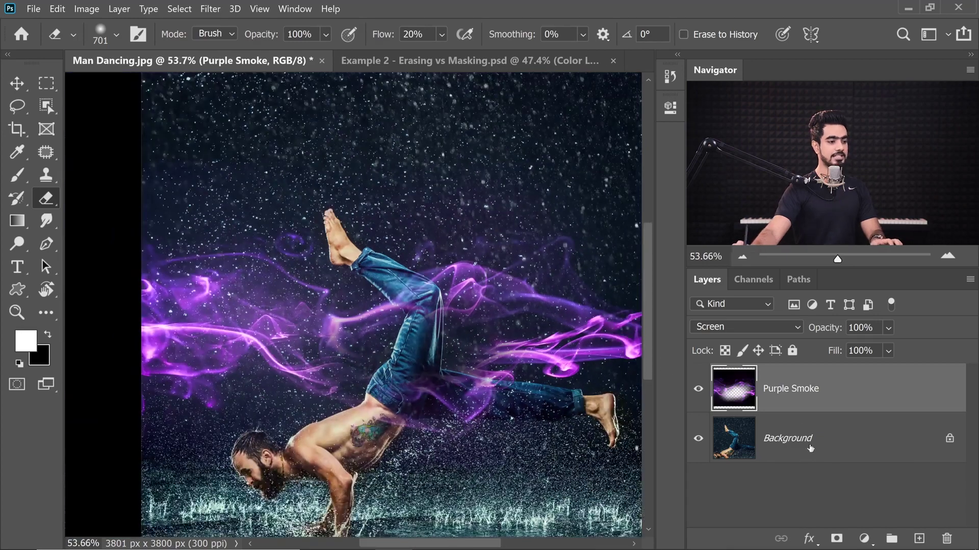
# Add a Color Lookup adjustment layer with the Crisp_Warm.look 3D LUT and set its opacity to 55%
pyautogui.click(863, 538)
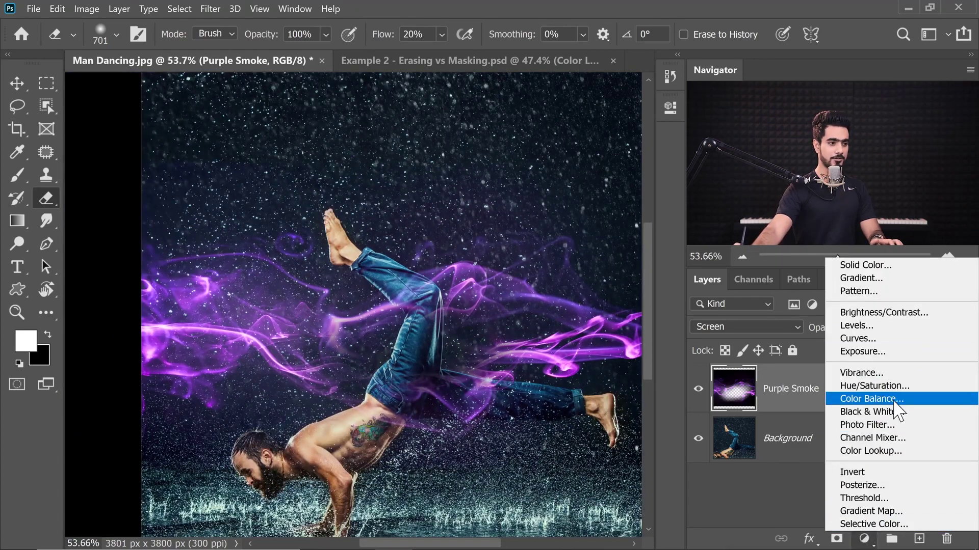
pyautogui.click(873, 451)
pyautogui.click(559, 153)
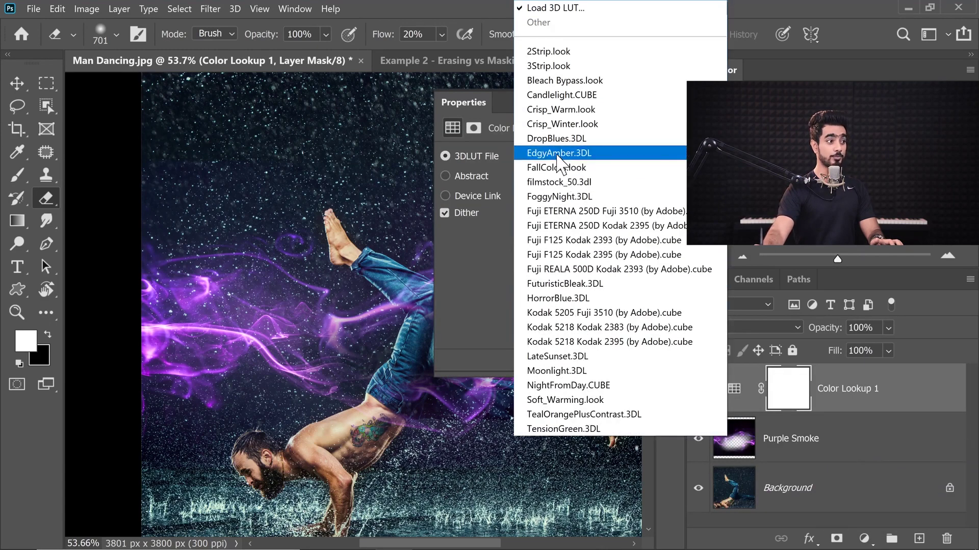
pyautogui.click(559, 109)
pyautogui.click(633, 110)
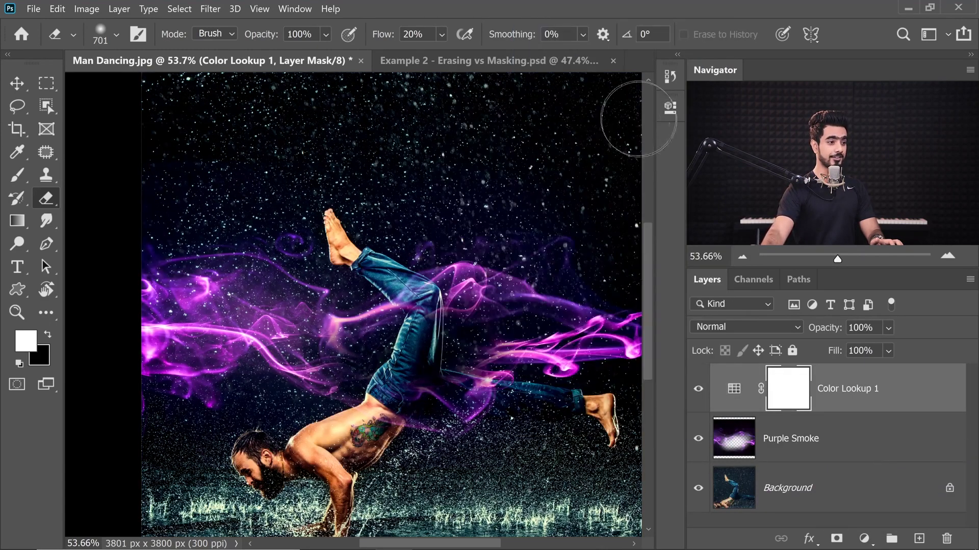
pyautogui.click(868, 322)
pyautogui.write('55')
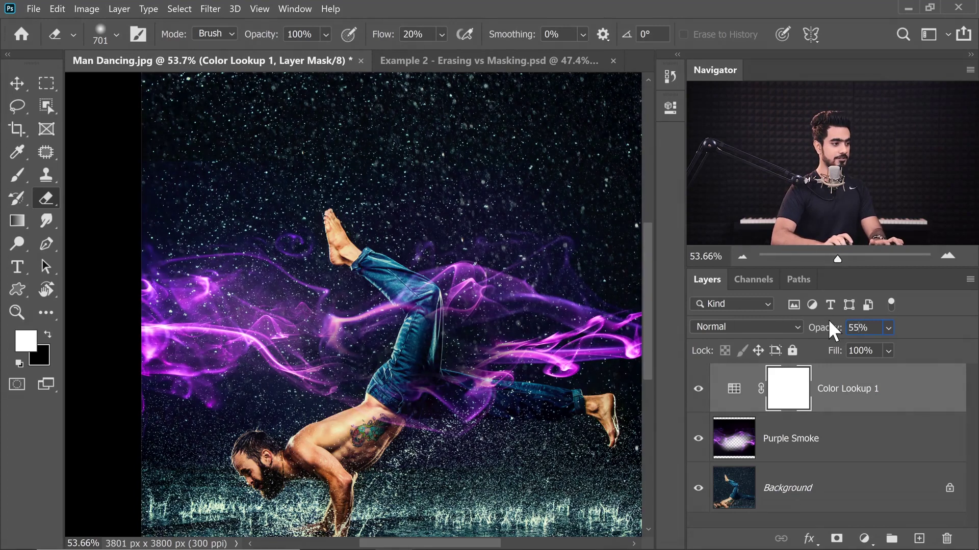
pyautogui.press('Return')
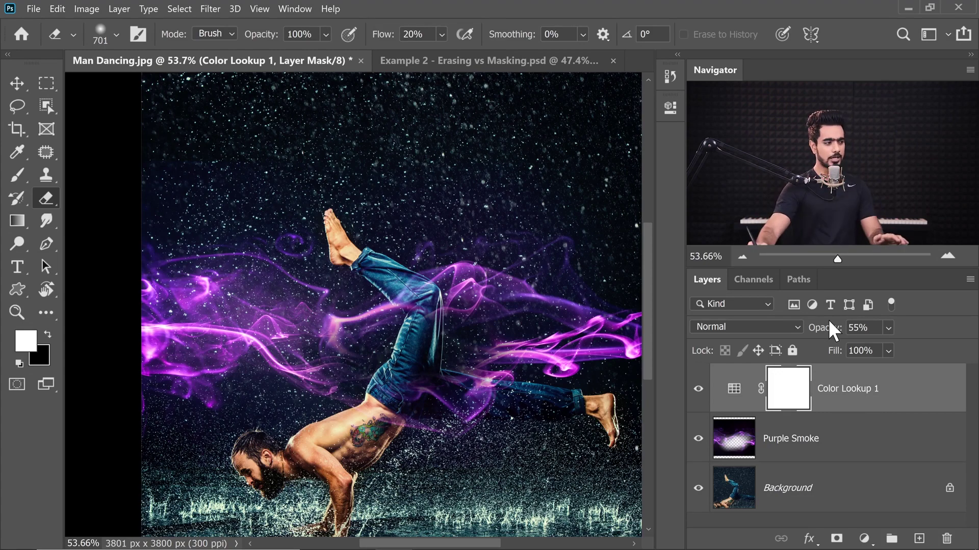
# Undo the repeated color grade, the eraser strokes, and the removal of the earlier Color Lookup layer and smoke mask
pyautogui.scroll(3, 432, 336)
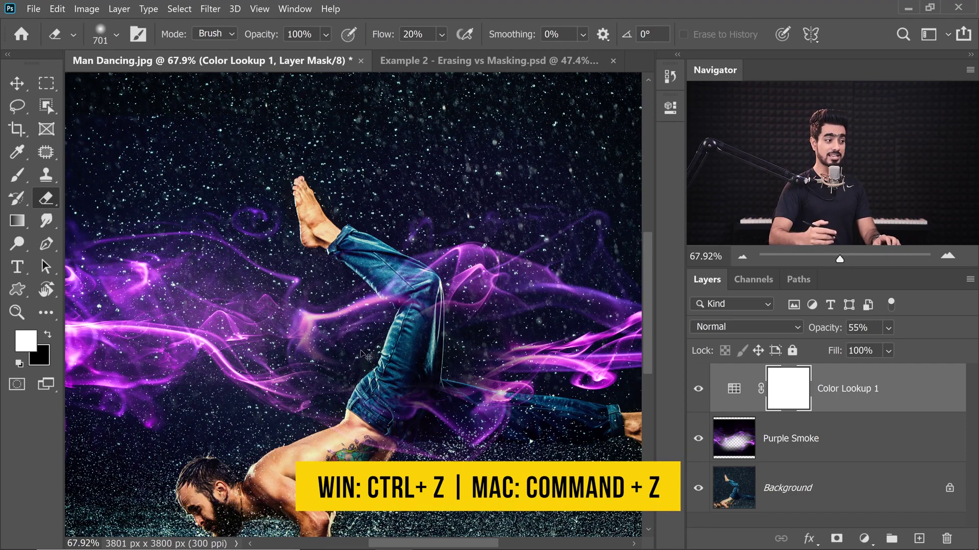
pyautogui.hotkey('ctrl', 'z')
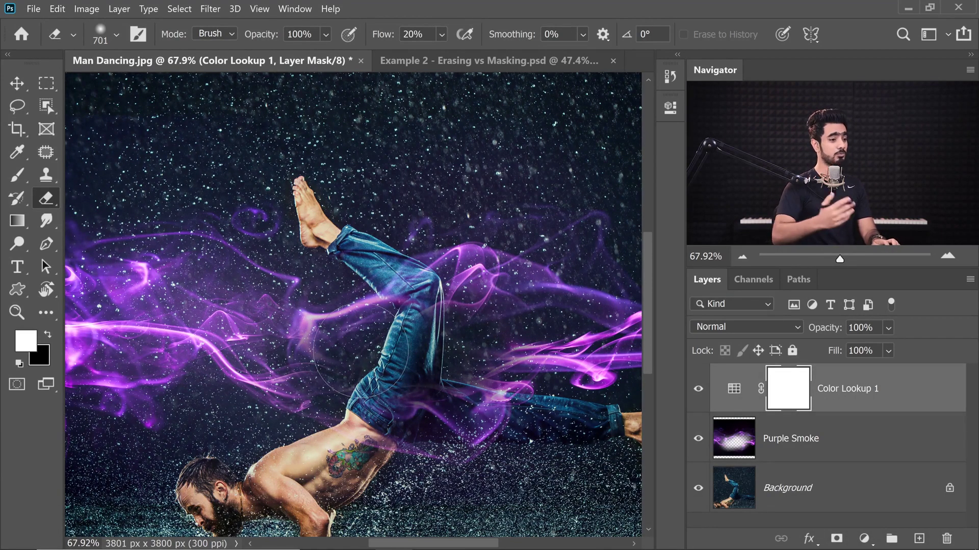
pyautogui.hotkey('ctrl', 'z')
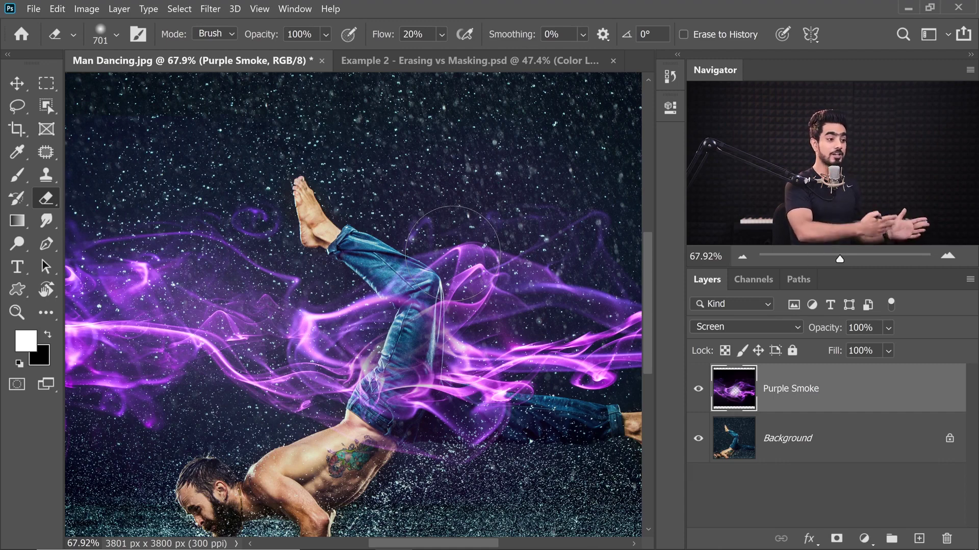
pyautogui.hotkey('ctrl', 'z')
pyautogui.hotkey('ctrl', 'z')
pyautogui.hotkey('ctrl', 'z')
pyautogui.hotkey('ctrl', 'z')
pyautogui.hotkey('ctrl', 'z')
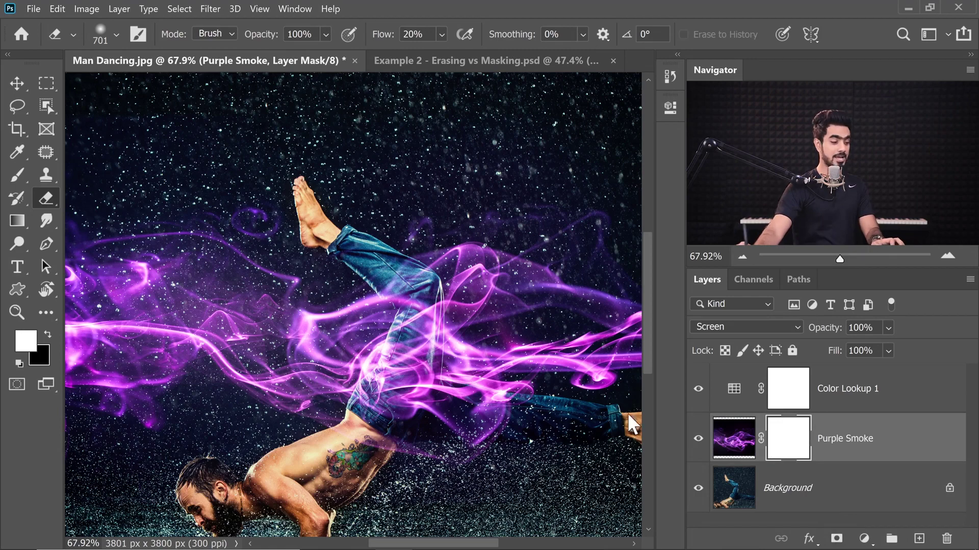
# Paint black on the Purple Smoke mask over the thigh and hip with a 542 px soft brush to hide the smoke
pyautogui.press('[')
pyautogui.press('x')
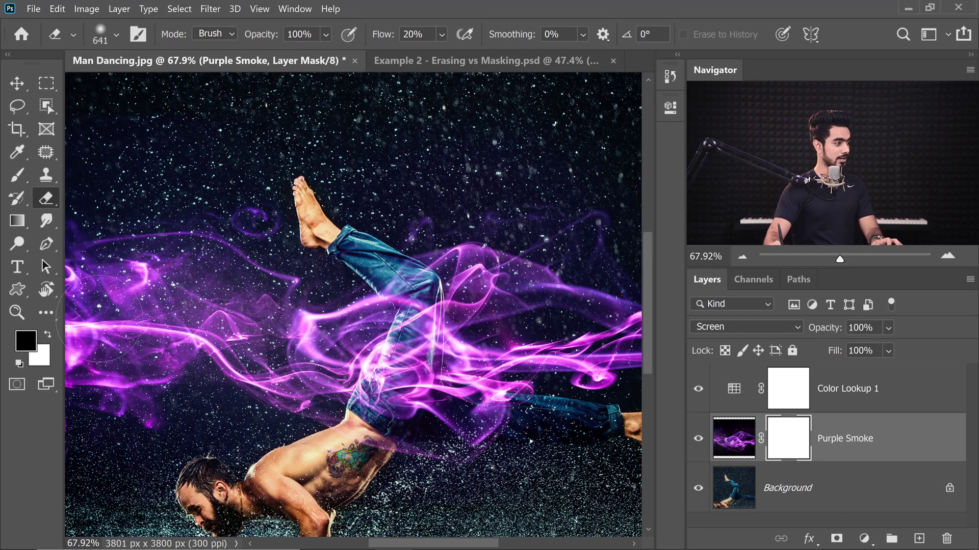
pyautogui.click(18, 180)
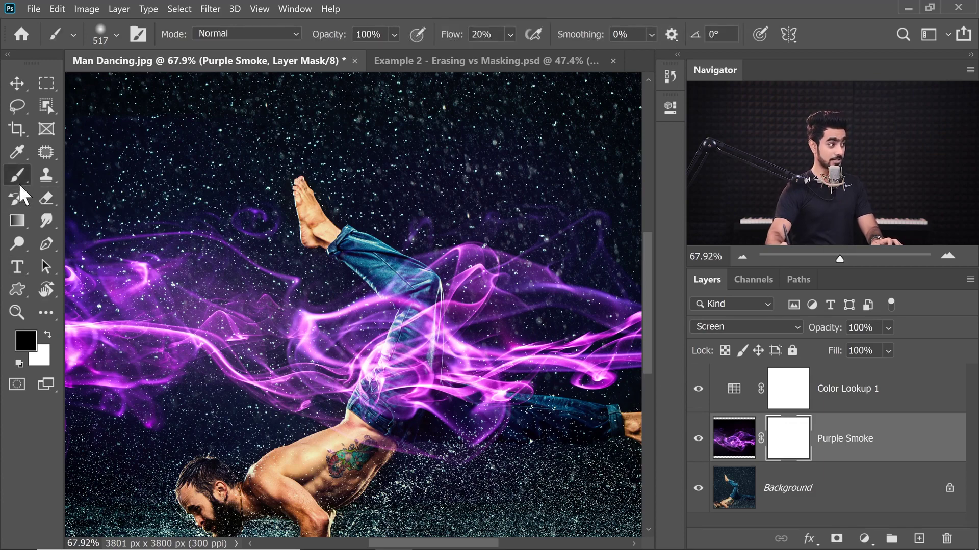
pyautogui.keyDown('alt'); pyautogui.rightClick(408, 326); pyautogui.keyUp('alt')
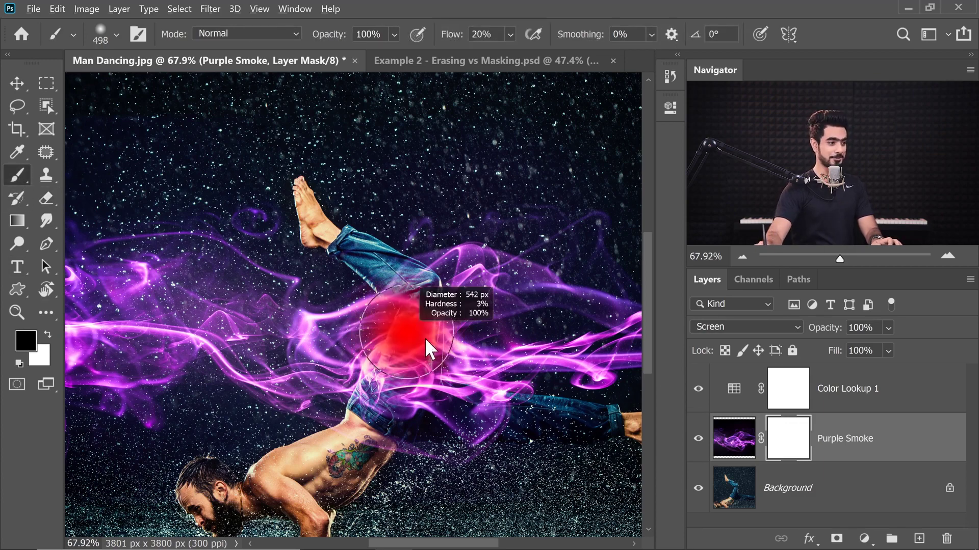
pyautogui.moveTo(392, 336)
pyautogui.mouseDown()
pyautogui.moveTo(434, 356)
pyautogui.moveTo(387, 367)
pyautogui.moveTo(443, 351)
pyautogui.moveTo(357, 382)
pyautogui.mouseUp()
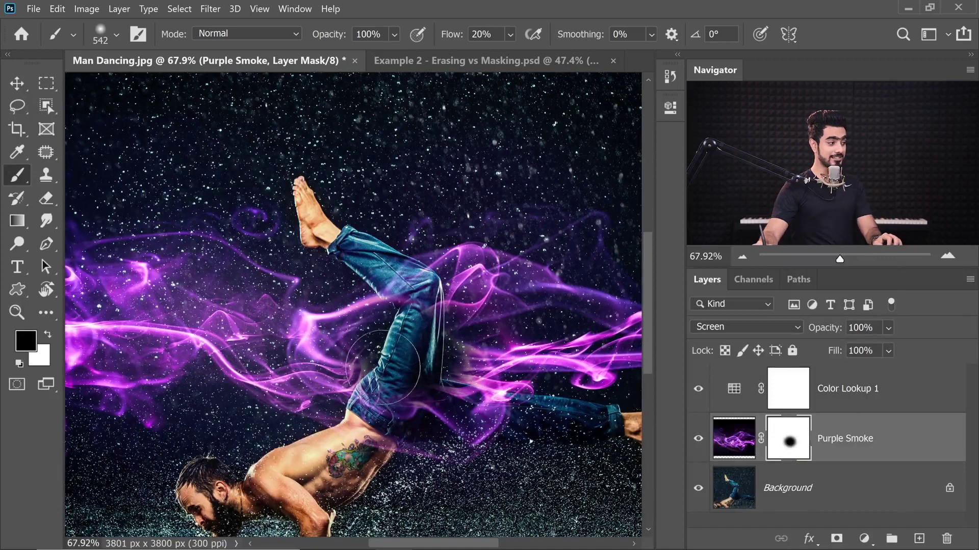
# Paint white on the Purple Smoke mask over the thigh to restore the smoke, and select the Color Lookup layer
pyautogui.press('x')
pyautogui.moveTo(395, 352)
pyautogui.mouseDown()
pyautogui.moveTo(390, 359)
pyautogui.moveTo(403, 352)
pyautogui.moveTo(394, 344)
pyautogui.moveTo(339, 341)
pyautogui.mouseUp()
pyautogui.click(853, 387)
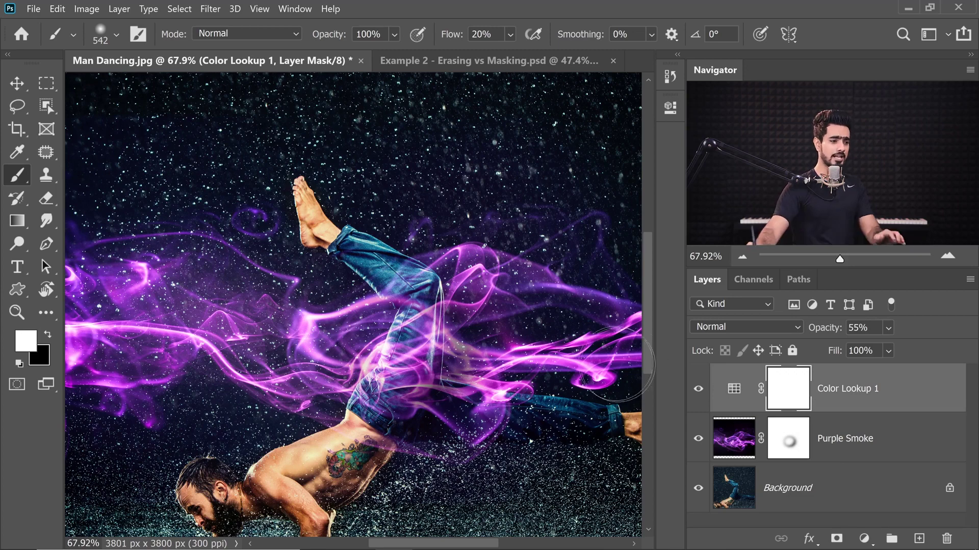
# Refine the Purple Smoke mask around the thigh with the 542 px brush, painting black over the leg and white beside it
pyautogui.click(788, 441)
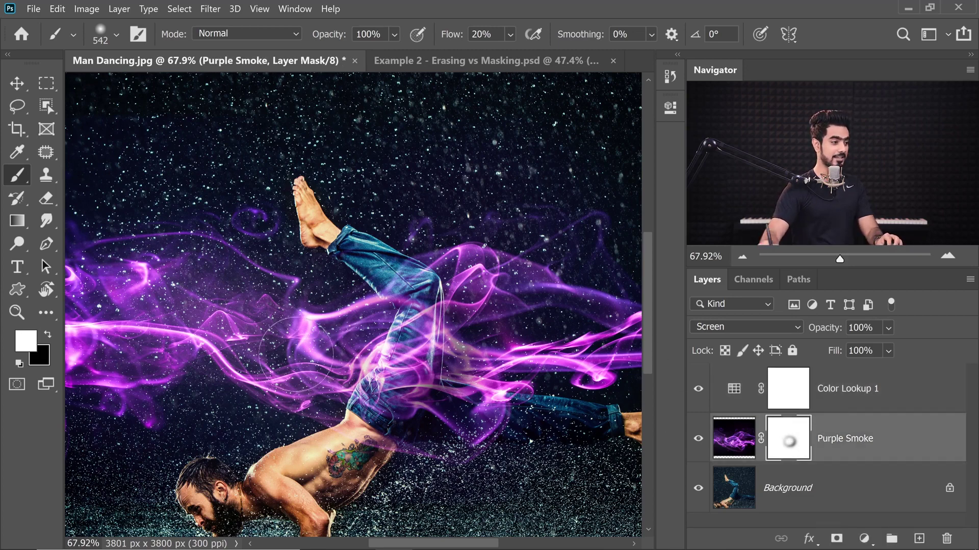
pyautogui.press('x')
pyautogui.moveTo(398, 362)
pyautogui.mouseDown()
pyautogui.moveTo(433, 327)
pyautogui.moveTo(357, 325)
pyautogui.mouseUp()
pyautogui.press('x')
pyautogui.moveTo(482, 347)
pyautogui.mouseDown()
pyautogui.moveTo(500, 309)
pyautogui.moveTo(473, 331)
pyautogui.moveTo(479, 354)
pyautogui.moveTo(482, 327)
pyautogui.mouseUp()
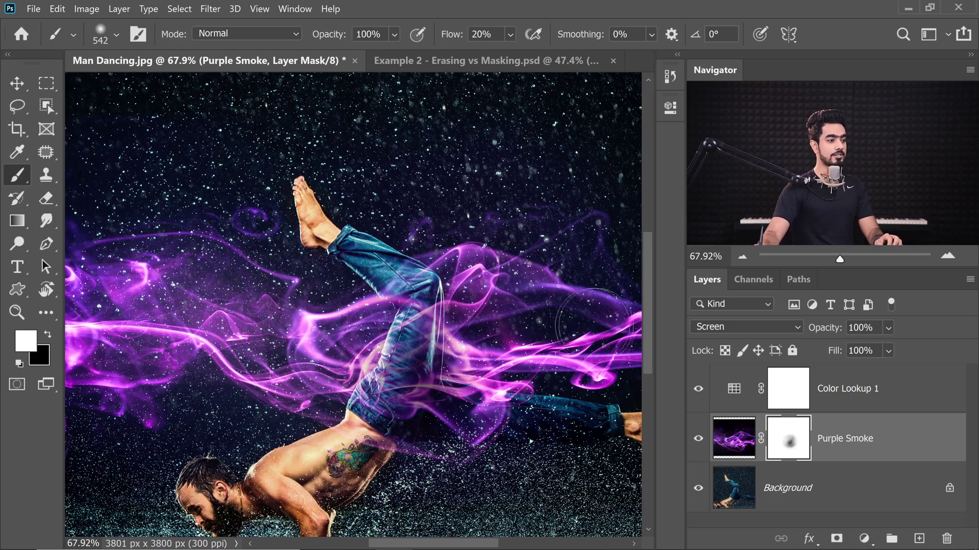
pyautogui.hotkey('ctrl', '-')
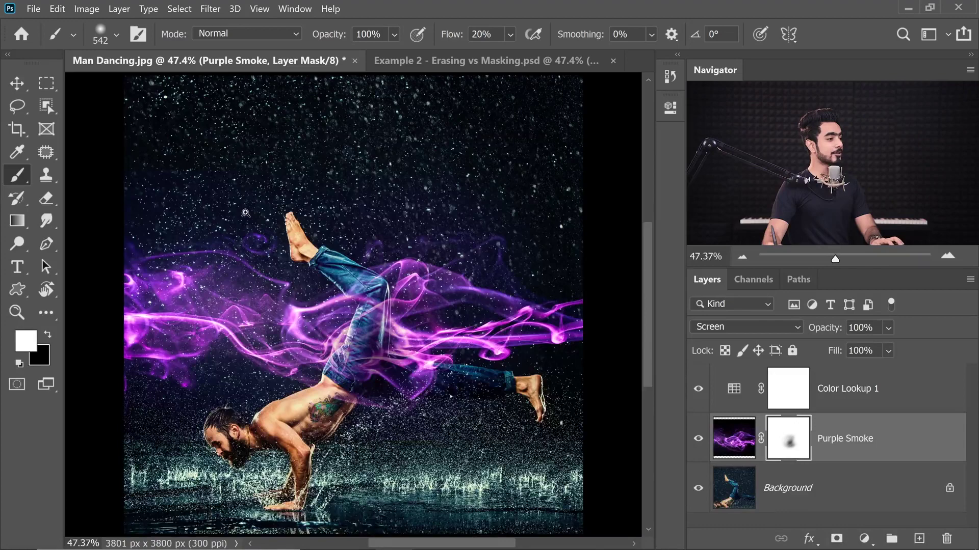
pyautogui.scroll(2, 284, 273)
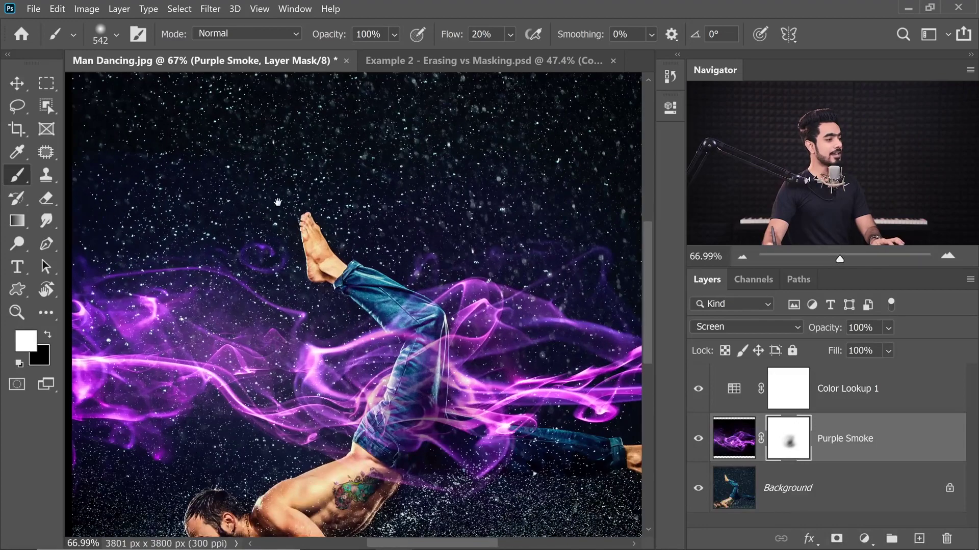
pyautogui.scroll(2, 284, 273)
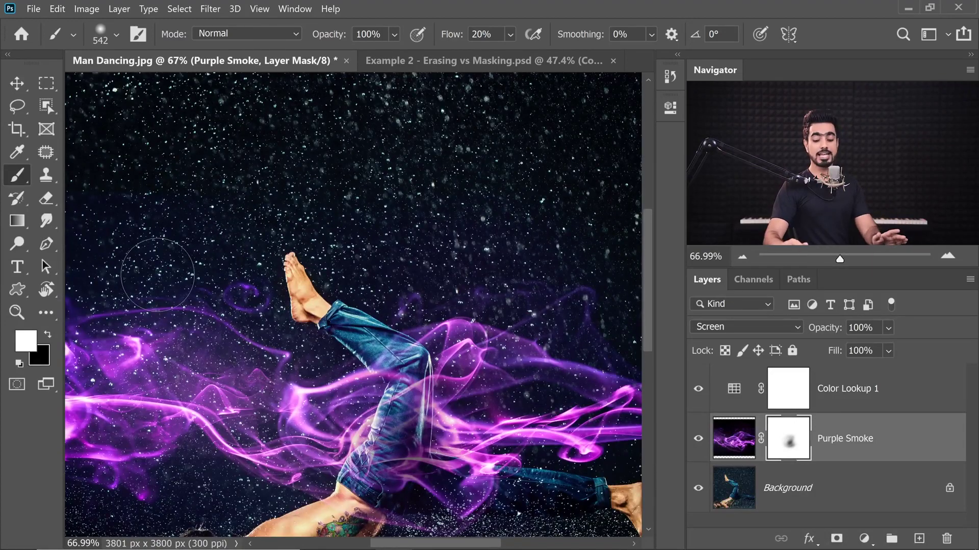
pyautogui.hotkey('ctrl', '0')
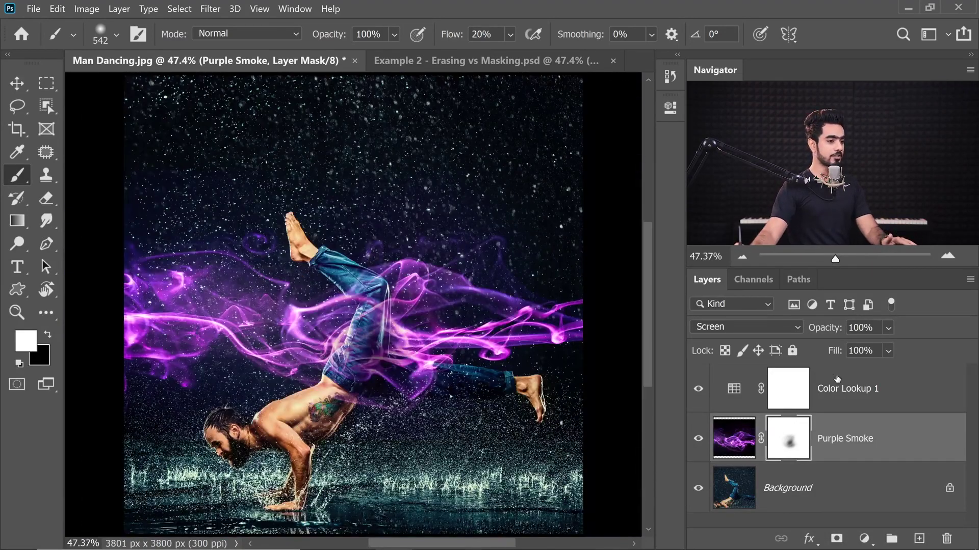
# Add the white text ACHIEVE in the sky as a new type layer above the Color Lookup 1 layer
pyautogui.hotkey('alt', ']')
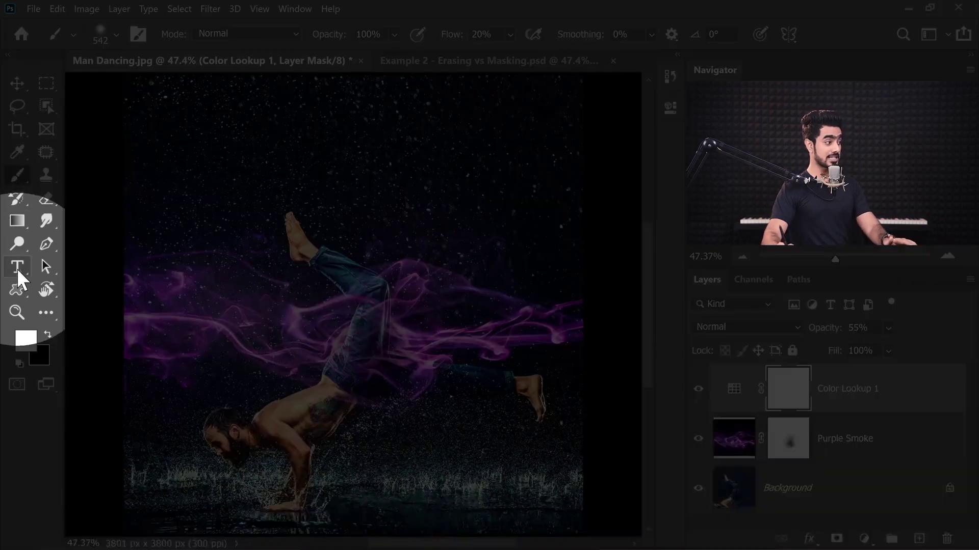
pyautogui.click(18, 267)
pyautogui.click(178, 191)
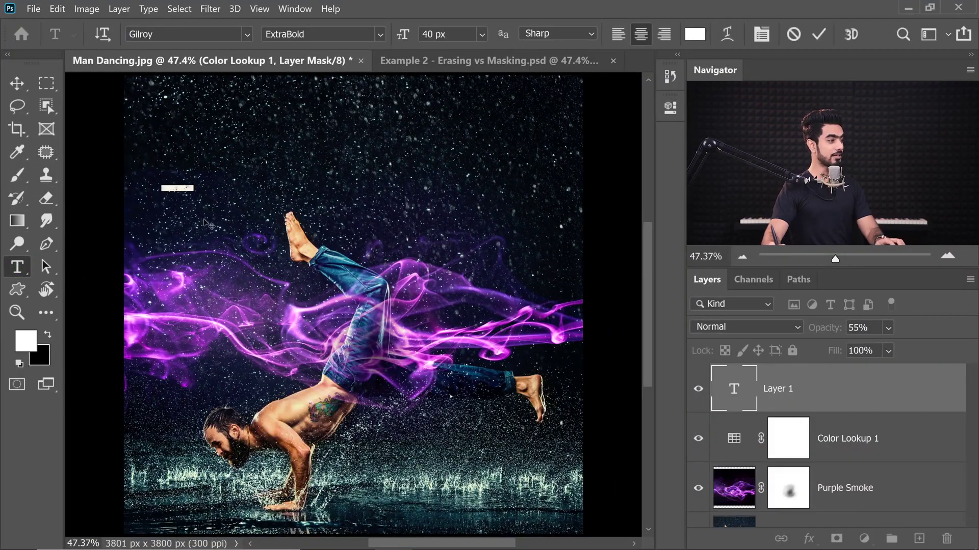
pyautogui.write('ACHIEVE')
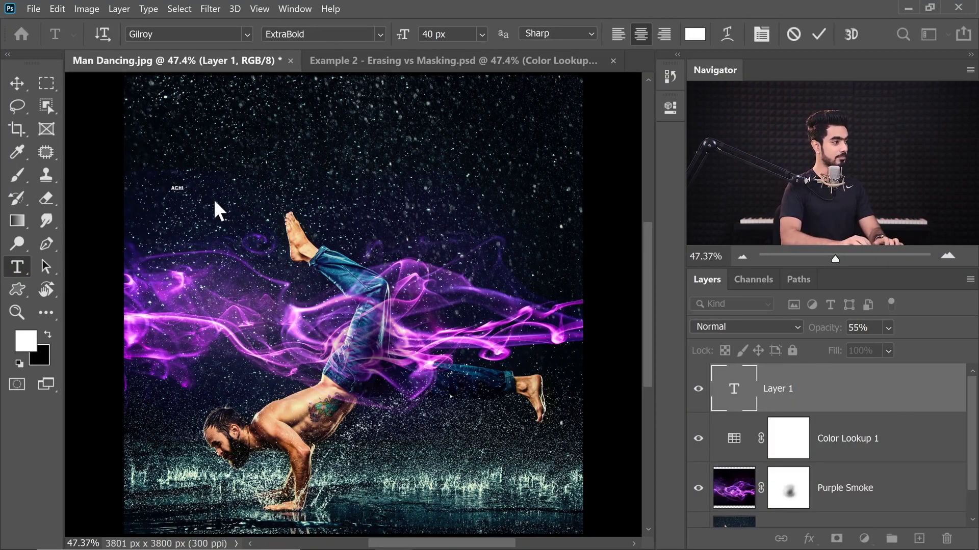
# Scale the ACHIEVE text up to about 3242 px wide, spanning most of the sky above the man's raised foot
pyautogui.click(17, 83)
pyautogui.hotkey('ctrl', 't')
pyautogui.moveTo(190, 181); pyautogui.dragTo(561, 235)
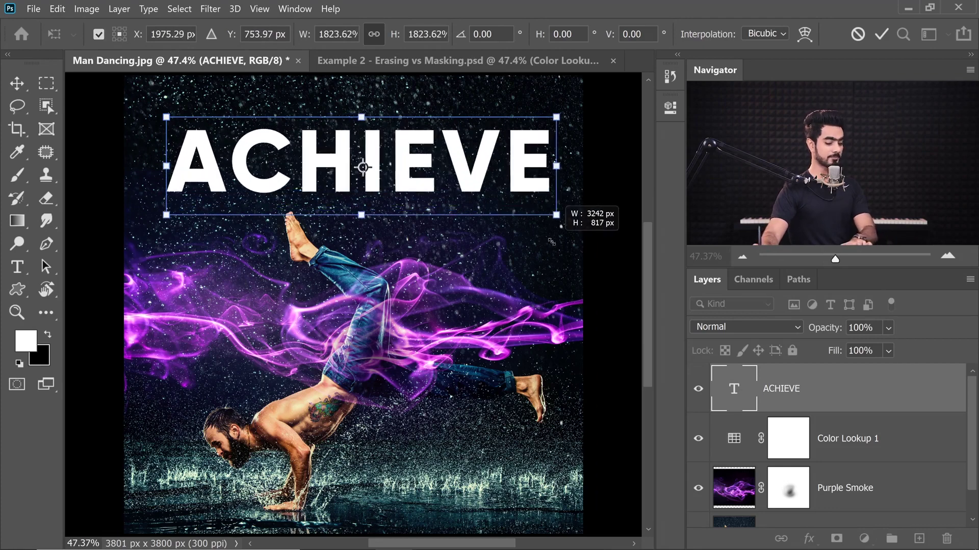
pyautogui.press('Return')
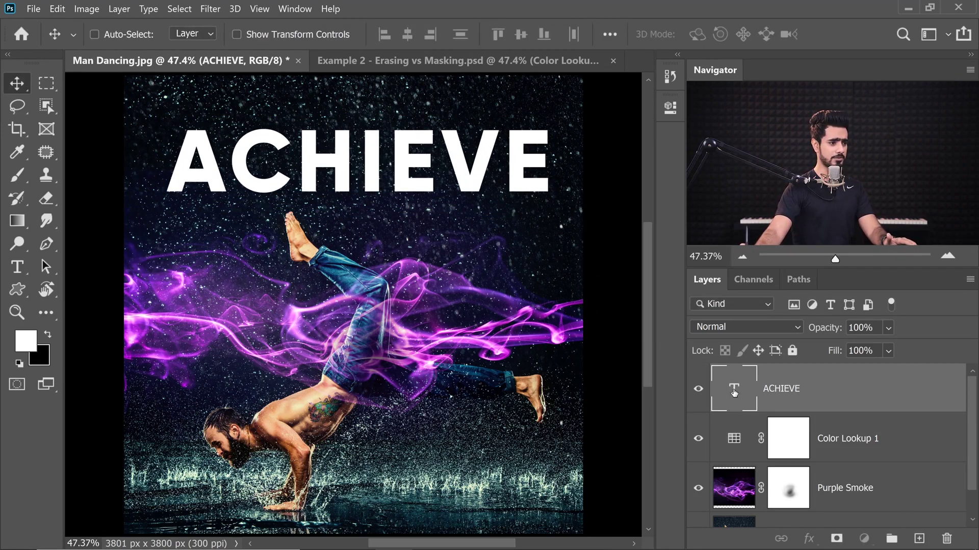
# Change the font of the ACHIEVE text to Bebas Neue Bold
pyautogui.doubleClick(734, 392)
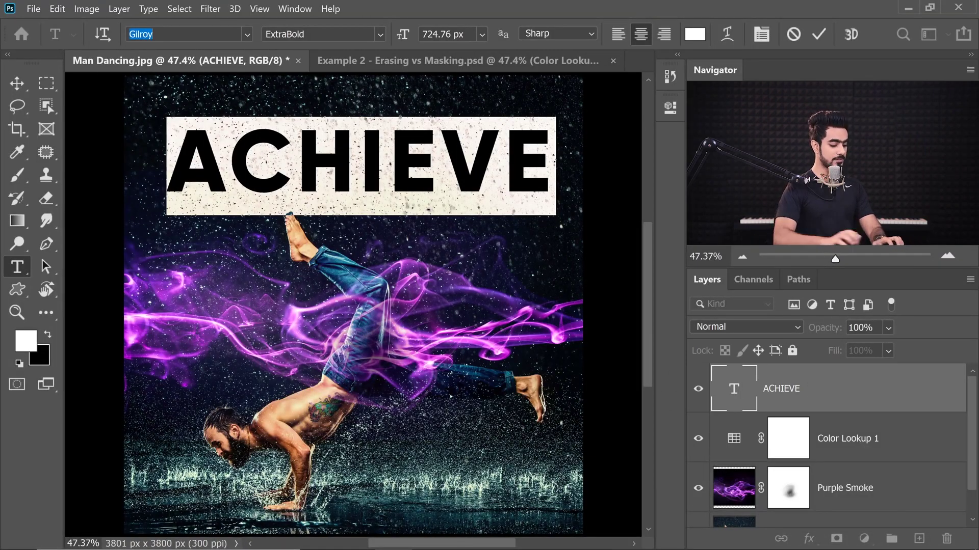
pyautogui.write('Bebas Neue')
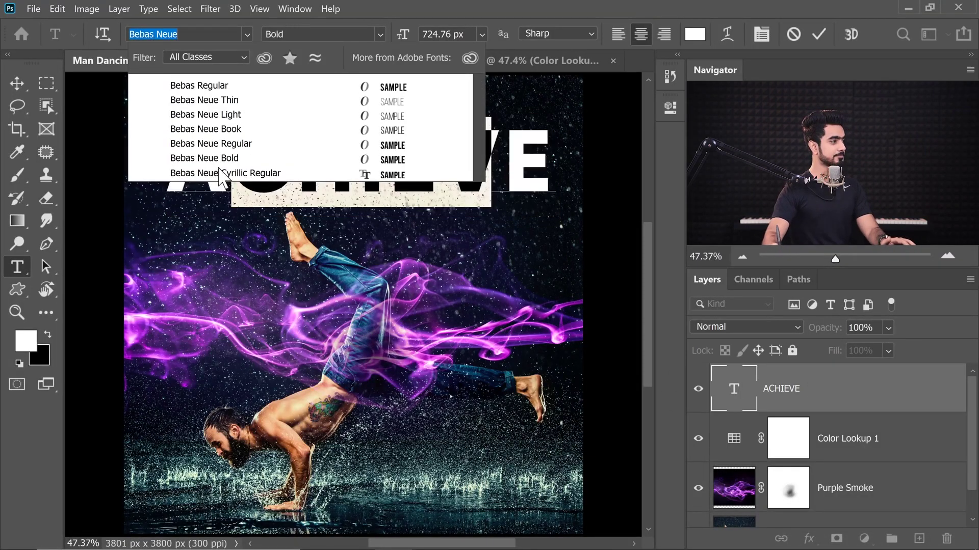
pyautogui.click(225, 158)
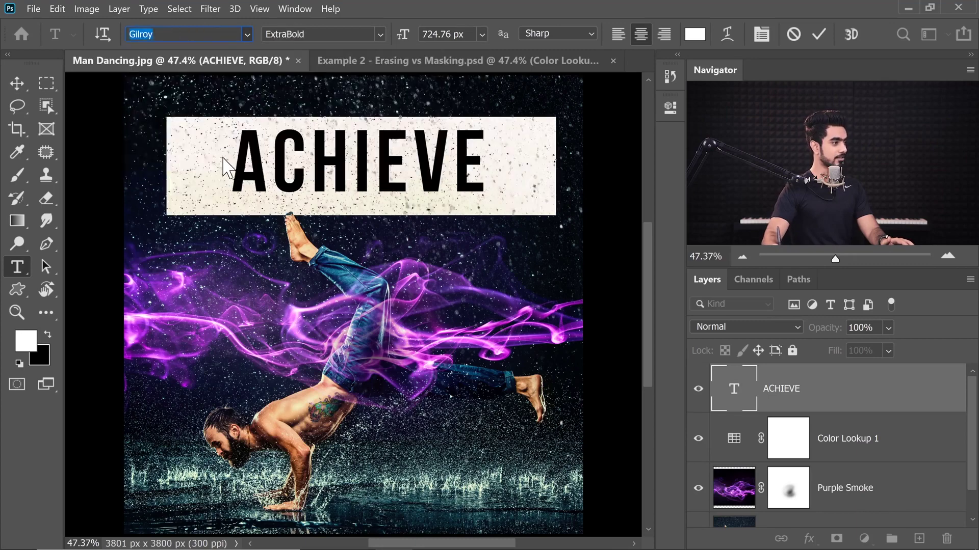
# Enlarge the ACHIEVE text to about 1195 px type size and reposition it so the letter H overlaps the raised toes
pyautogui.click(17, 84)
pyautogui.hotkey('ctrl', 't')
pyautogui.moveTo(492, 208); pyautogui.dragTo(514, 252)
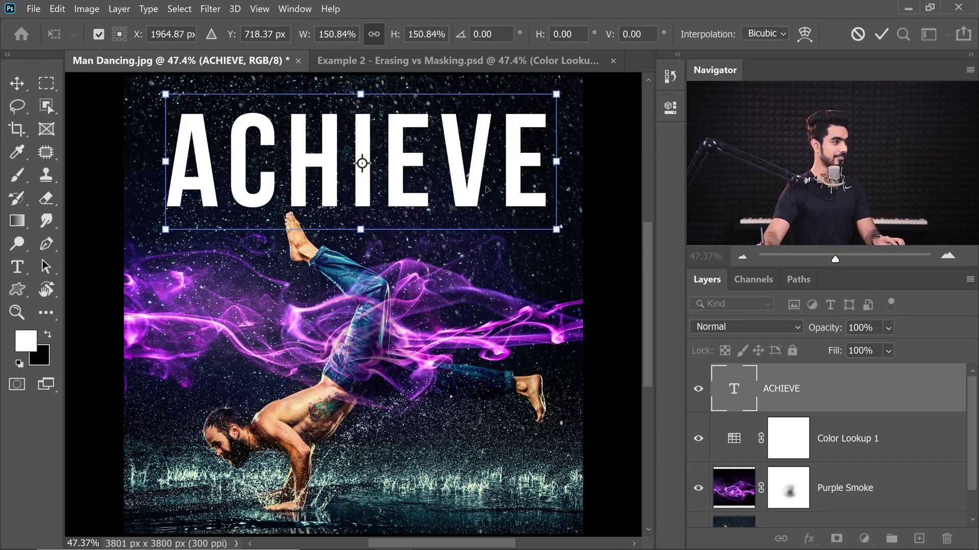
pyautogui.moveTo(510, 148); pyautogui.dragTo(502, 156)
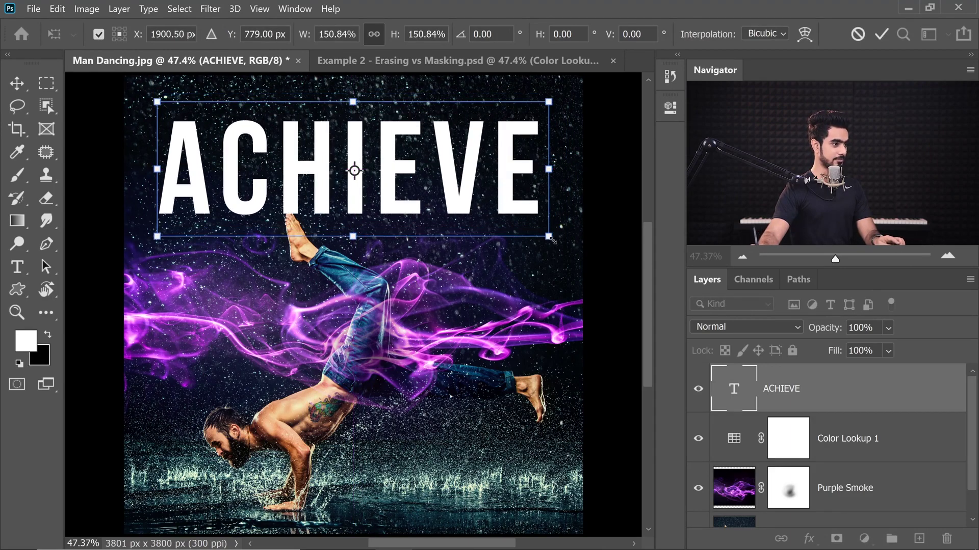
pyautogui.moveTo(561, 252)
pyautogui.mouseDown()
pyautogui.moveTo(576, 261)
pyautogui.moveTo(567, 258)
pyautogui.mouseUp()
pyautogui.press('Return')
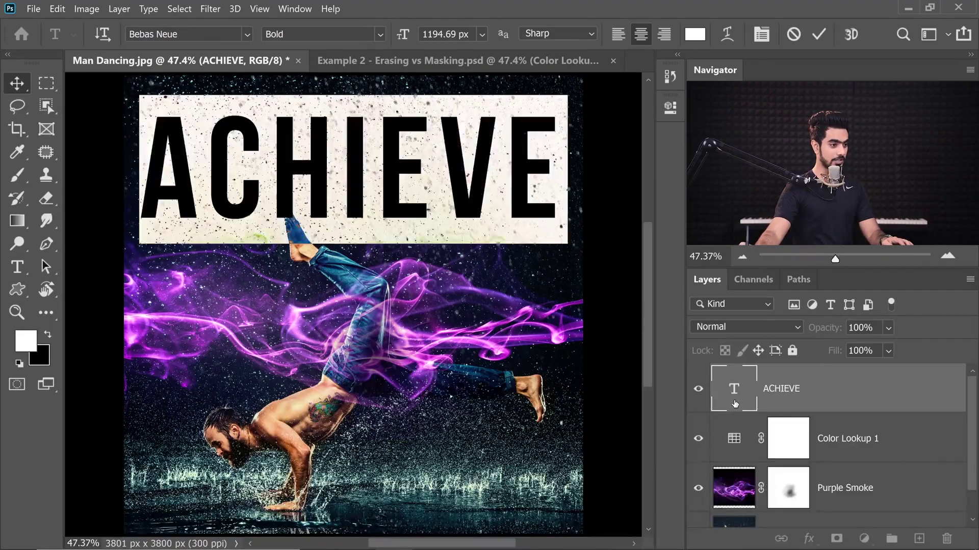
# Tighten the letter spacing of the whole ACHIEVE text and scale the text up to span nearly the full image width
pyautogui.hotkey('alt', 'Left')
pyautogui.hotkey('alt', 'Left')
pyautogui.hotkey('alt', 'Left')
pyautogui.hotkey('alt', 'Left')
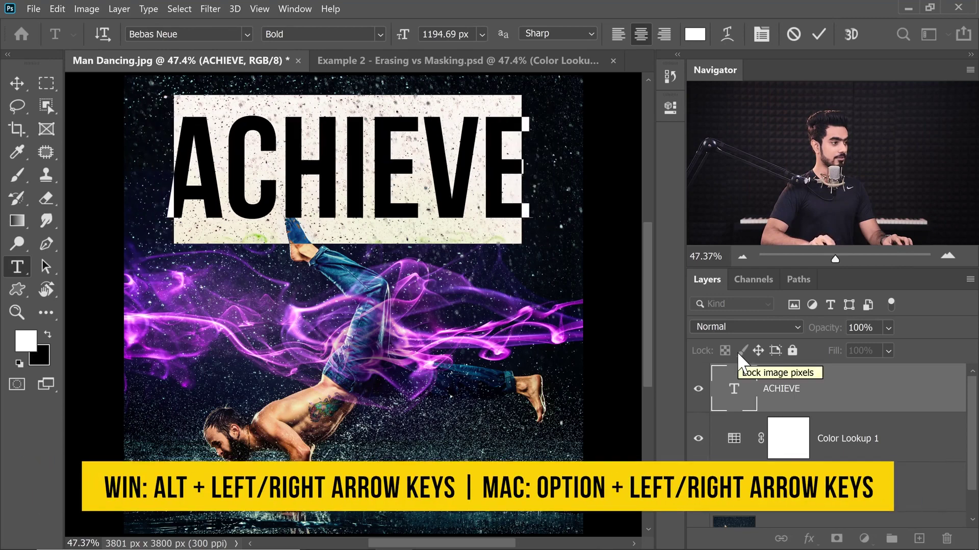
pyautogui.hotkey('alt', 'Right')
pyautogui.hotkey('alt', 'Right')
pyautogui.hotkey('alt', 'Right')
pyautogui.hotkey('alt', 'Right')
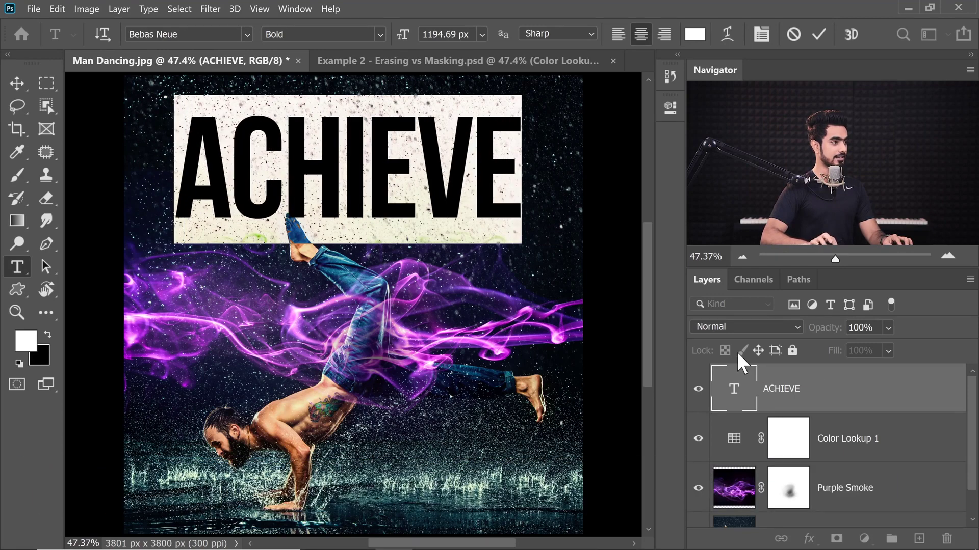
pyautogui.hotkey('ctrl', 'Return')
pyautogui.press('v')
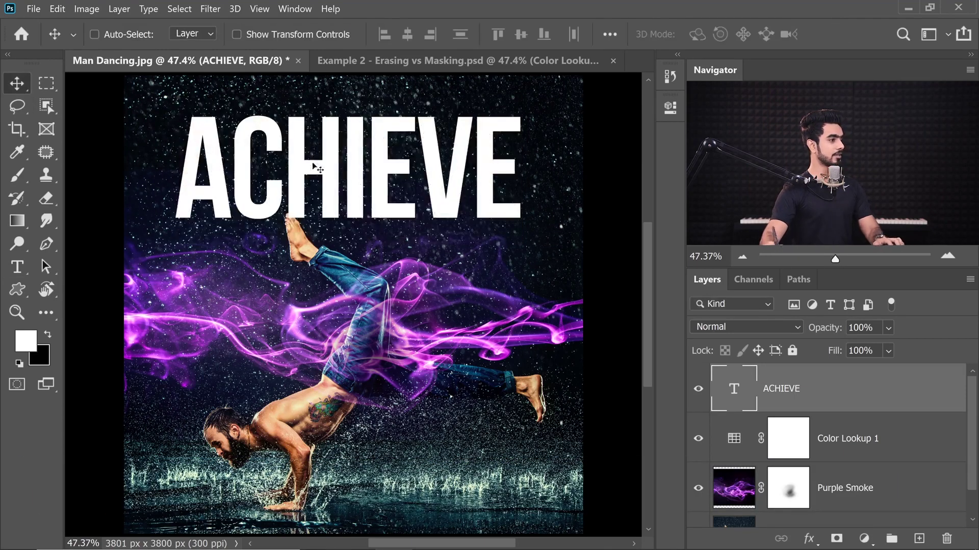
pyautogui.hotkey('ctrl', 't')
pyautogui.moveTo(528, 245); pyautogui.dragTo(559, 258)
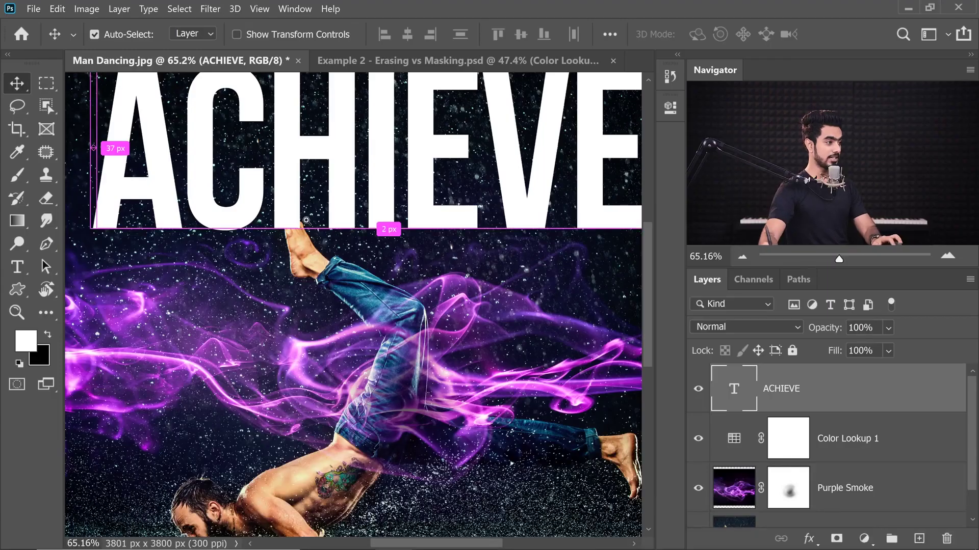
# Rasterize the ACHIEVE type layer and erase the part of the H covering the toes with a 111 px soft eraser
pyautogui.scroll(2, 320, 221)
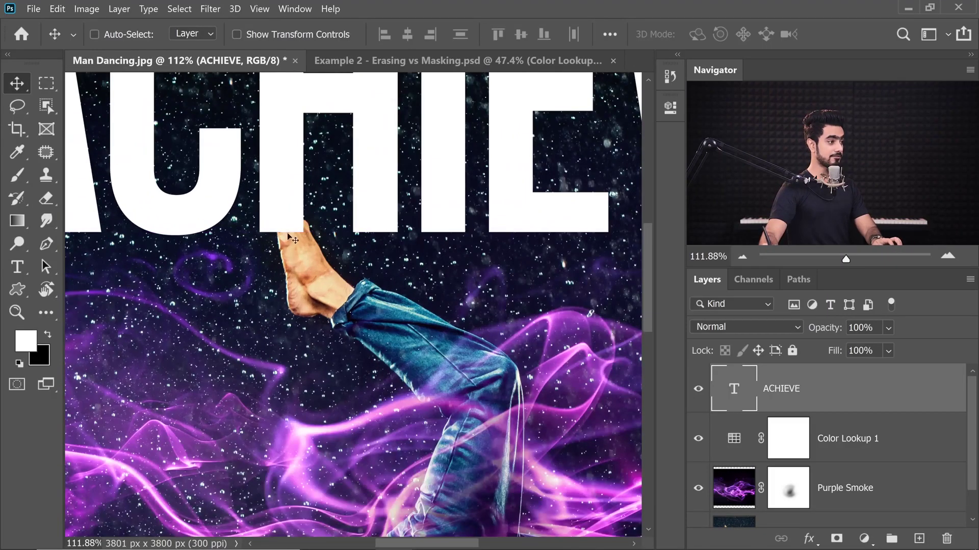
pyautogui.scroll(3, 288, 235)
pyautogui.moveTo(290, 212); pyautogui.dragTo(302, 245)
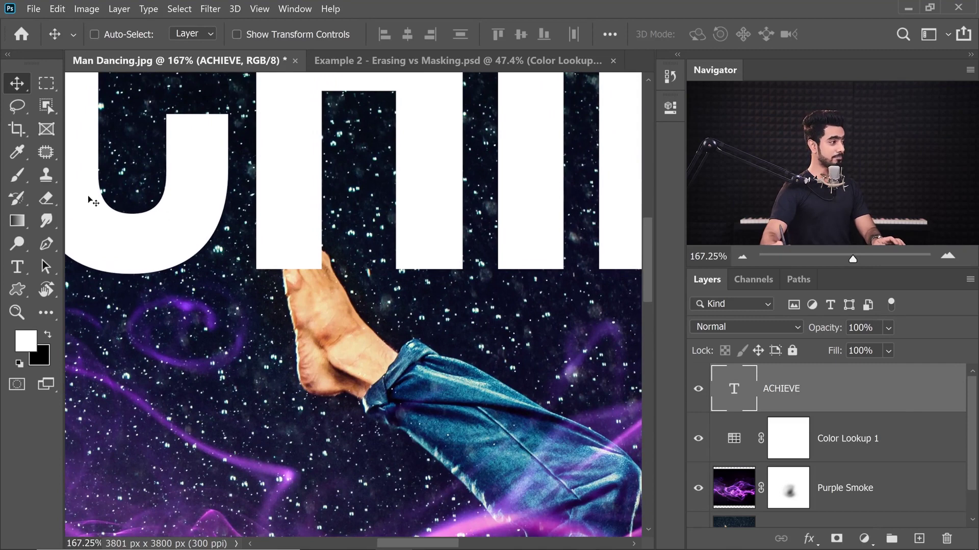
pyautogui.press('e')
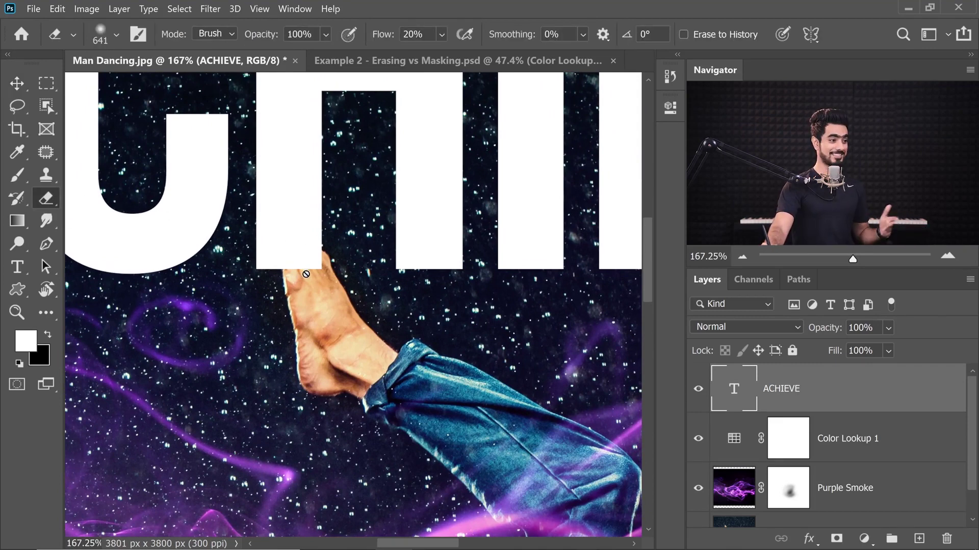
pyautogui.click(322, 245)
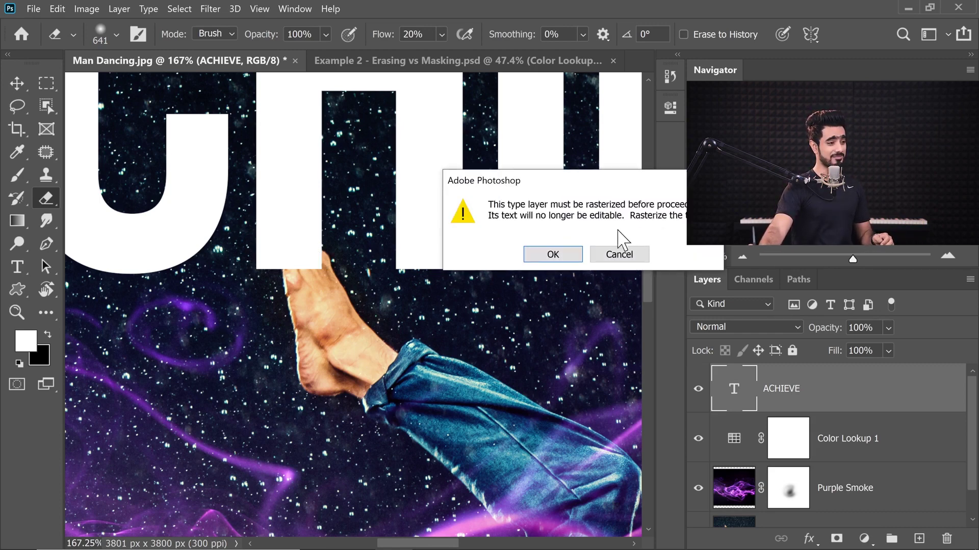
pyautogui.click(561, 255)
pyautogui.moveTo(349, 256)
pyautogui.mouseDown()
pyautogui.moveTo(192, 257)
pyautogui.moveTo(270, 250)
pyautogui.moveTo(284, 258)
pyautogui.moveTo(301, 239)
pyautogui.moveTo(296, 261)
pyautogui.moveTo(273, 224)
pyautogui.mouseUp()
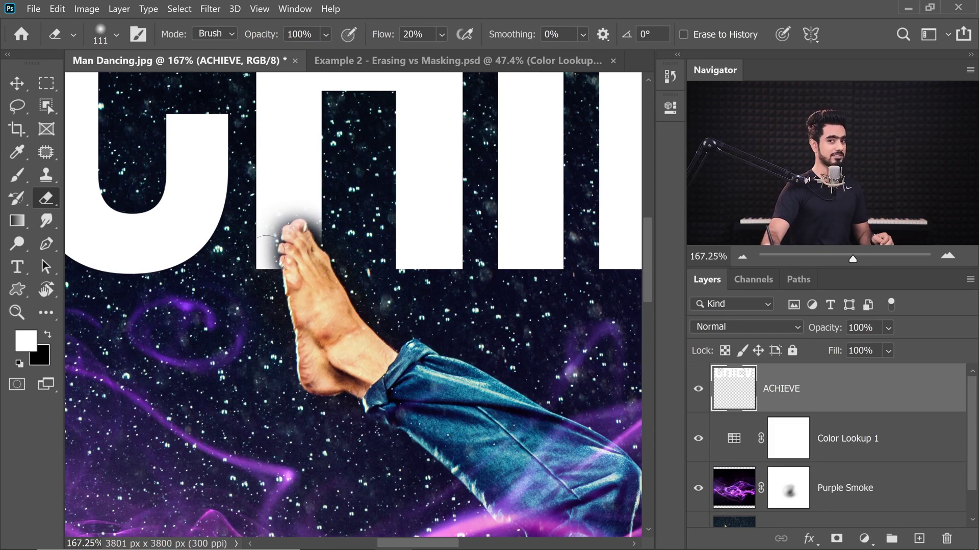
pyautogui.moveTo(370, 197); pyautogui.dragTo(295, 204)
pyautogui.moveTo(380, 217); pyautogui.dragTo(433, 219)
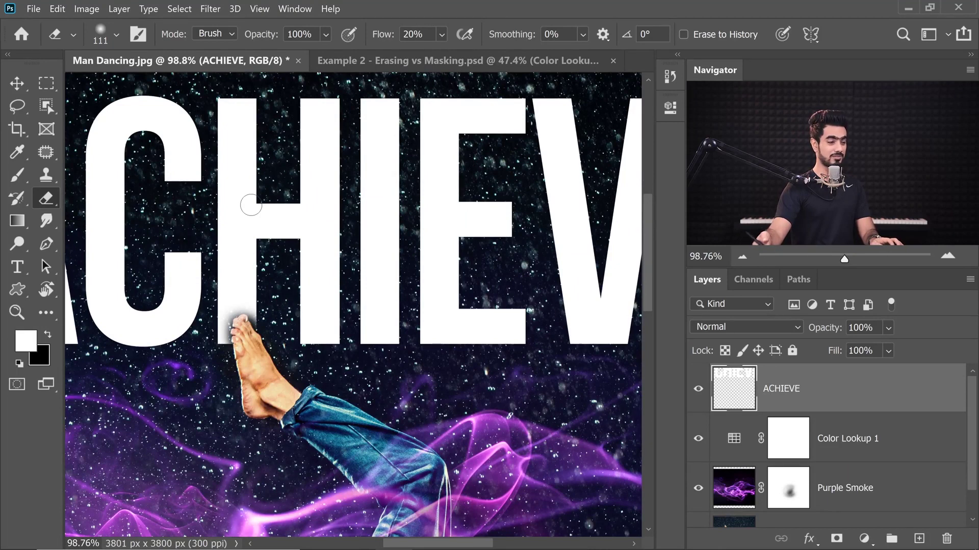
# Undo the eraser strokes and the rasterization of the ACHIEVE text layer
pyautogui.hotkey('ctrl', 'z')
pyautogui.hotkey('ctrl', 'z')
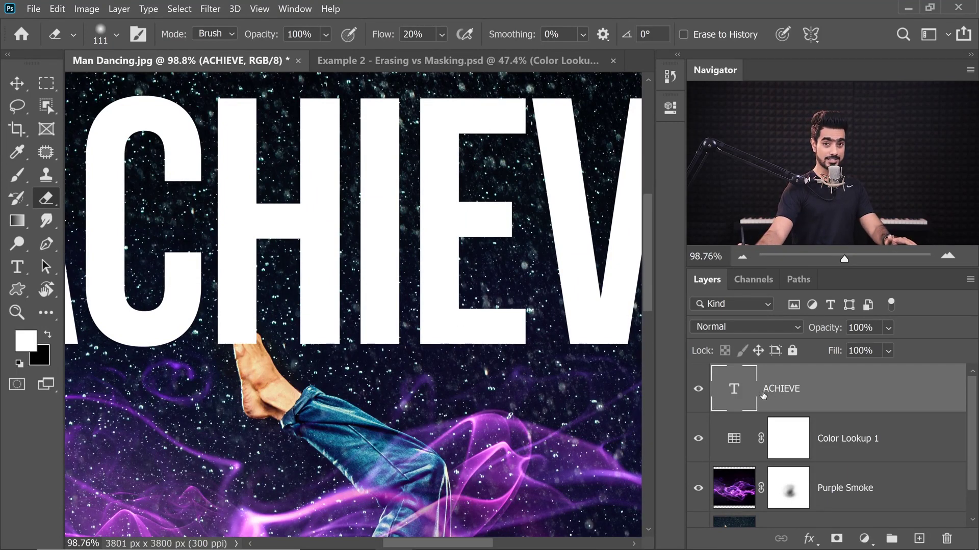
# Add a layer mask to the ACHIEVE text layer and paint black with a small soft brush where the H covers the toes
pyautogui.click(837, 539)
pyautogui.press('[')
pyautogui.press('[')
pyautogui.press('[')
pyautogui.press('[')
pyautogui.press('[')
pyautogui.press('[')
pyautogui.scroll(5, 244, 337)
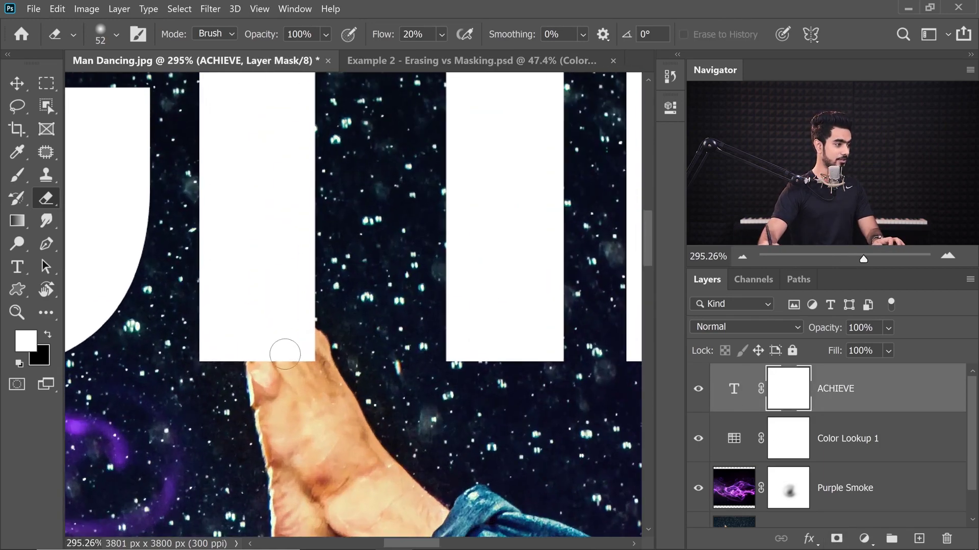
pyautogui.keyDown('alt'); pyautogui.rightClick(285, 354); pyautogui.keyUp('alt')
pyautogui.press('x')
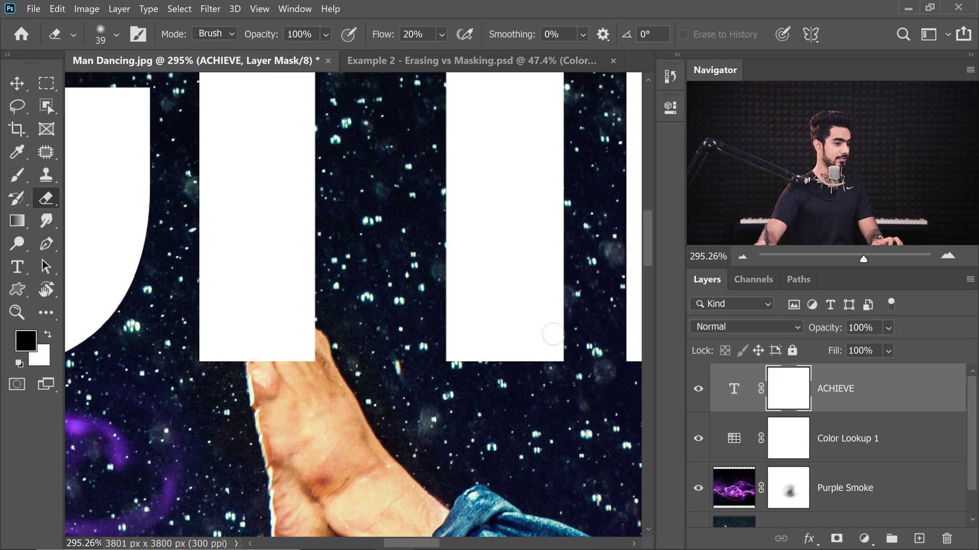
pyautogui.press('b')
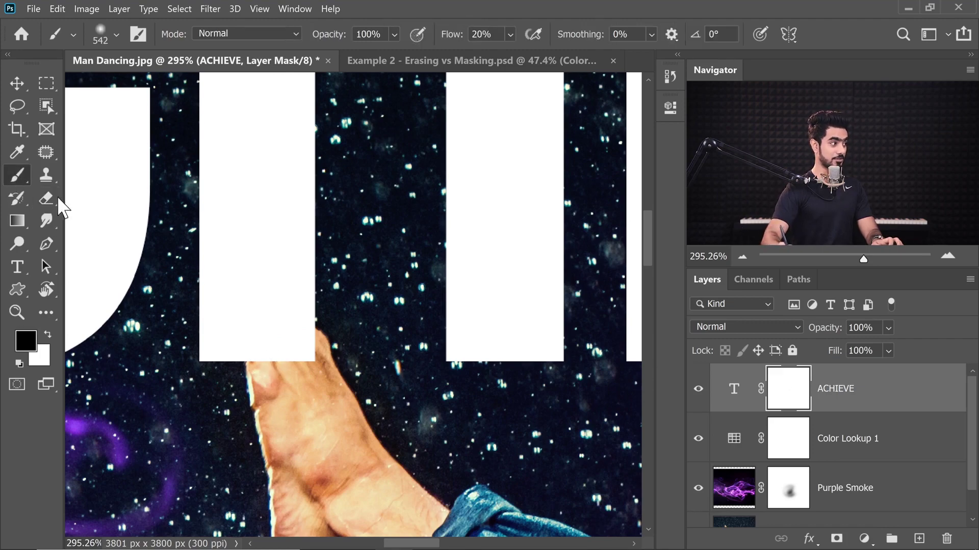
pyautogui.keyDown('alt'); pyautogui.rightClick(317, 327); pyautogui.keyUp('alt')
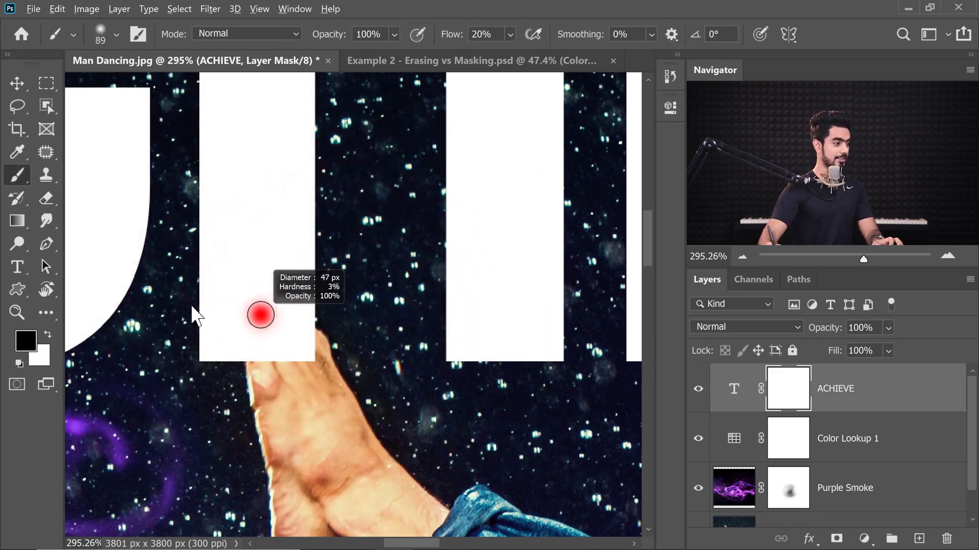
pyautogui.moveTo(270, 347)
pyautogui.mouseDown()
pyautogui.moveTo(262, 350)
pyautogui.moveTo(303, 326)
pyautogui.moveTo(270, 311)
pyautogui.moveTo(283, 280)
pyautogui.moveTo(300, 292)
pyautogui.moveTo(240, 341)
pyautogui.moveTo(306, 352)
pyautogui.moveTo(306, 275)
pyautogui.moveTo(300, 286)
pyautogui.moveTo(239, 286)
pyautogui.moveTo(255, 372)
pyautogui.moveTo(245, 286)
pyautogui.moveTo(230, 326)
pyautogui.mouseUp()
# Set the brush flow to 100%, paint white on the ACHIEVE mask beside the upper toes, and undo the last misplaced dab
pyautogui.keyDown('alt'); pyautogui.rightClick(282, 281); pyautogui.keyUp('alt')
pyautogui.hotkey('shift', '0')
pyautogui.scroll(3, 259, 285)
pyautogui.keyDown('alt'); pyautogui.rightClick(224, 303); pyautogui.keyUp('alt')
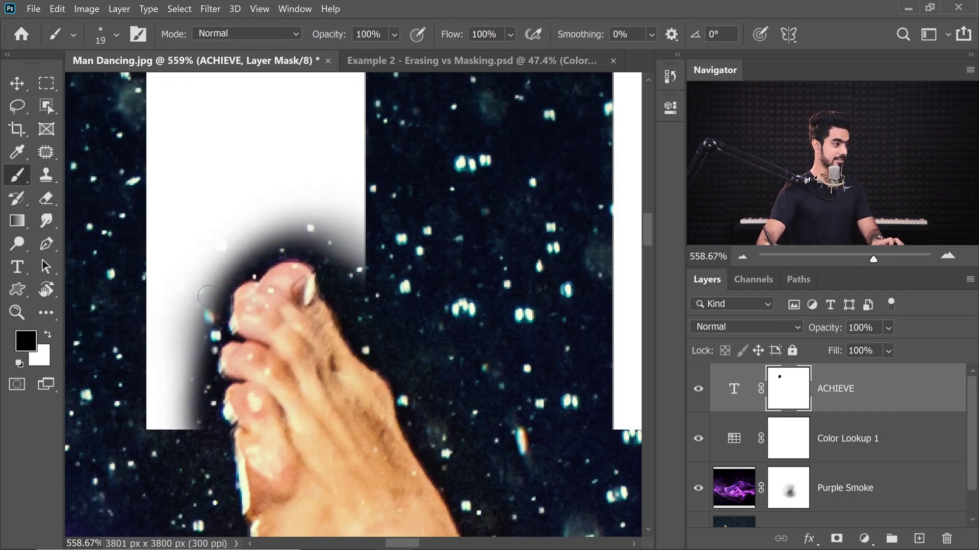
pyautogui.press('x')
pyautogui.moveTo(224, 278)
pyautogui.mouseDown()
pyautogui.moveTo(219, 314)
pyautogui.moveTo(229, 331)
pyautogui.mouseUp()
pyautogui.press('[')
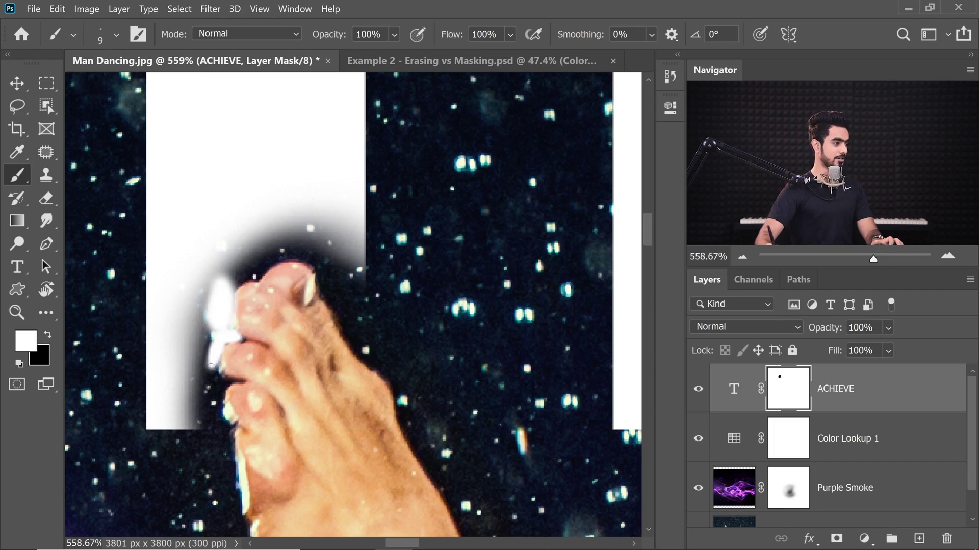
pyautogui.hotkey('ctrl', 'z')
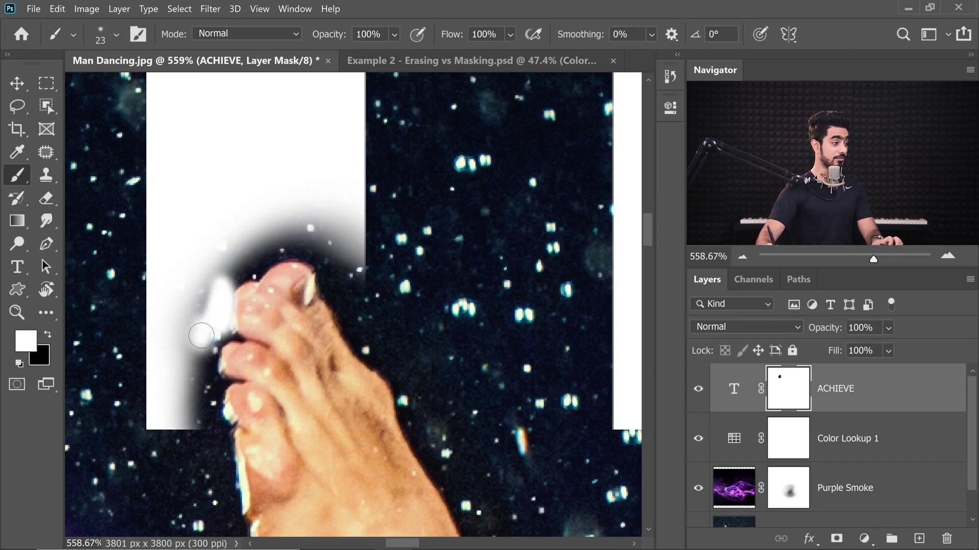
# Paint white on the ACHIEVE mask with a 9 px brush, closely tracing the outline of the toes and foot
pyautogui.keyDown('alt'); pyautogui.rightClick(213, 328); pyautogui.keyUp('alt')
pyautogui.keyDown('alt'); pyautogui.rightClick(226, 330); pyautogui.keyUp('alt')
pyautogui.keyDown('alt'); pyautogui.rightClick(224, 330); pyautogui.keyUp('alt')
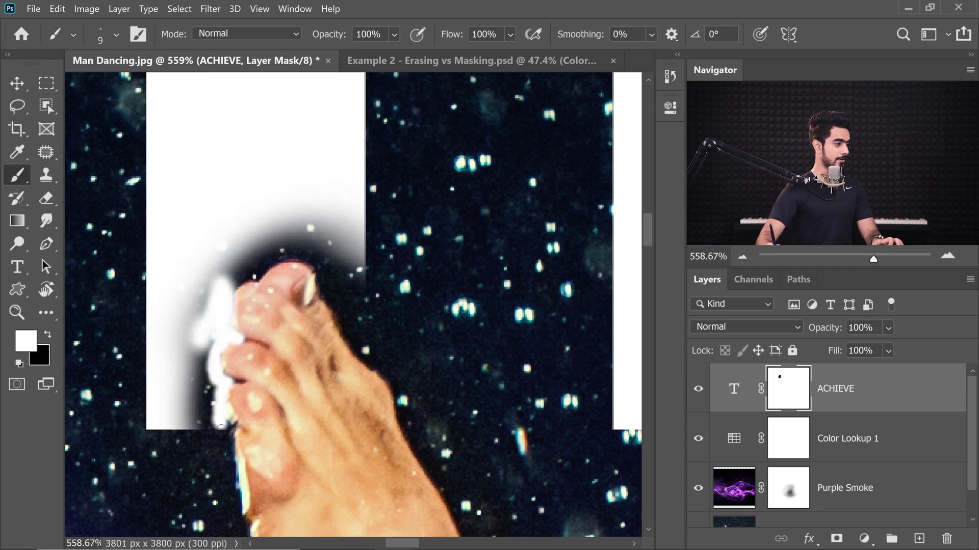
pyautogui.moveTo(221, 426)
pyautogui.mouseDown()
pyautogui.moveTo(209, 340)
pyautogui.moveTo(233, 270)
pyautogui.moveTo(251, 267)
pyautogui.moveTo(239, 281)
pyautogui.moveTo(276, 253)
pyautogui.moveTo(305, 255)
pyautogui.moveTo(362, 350)
pyautogui.mouseUp()
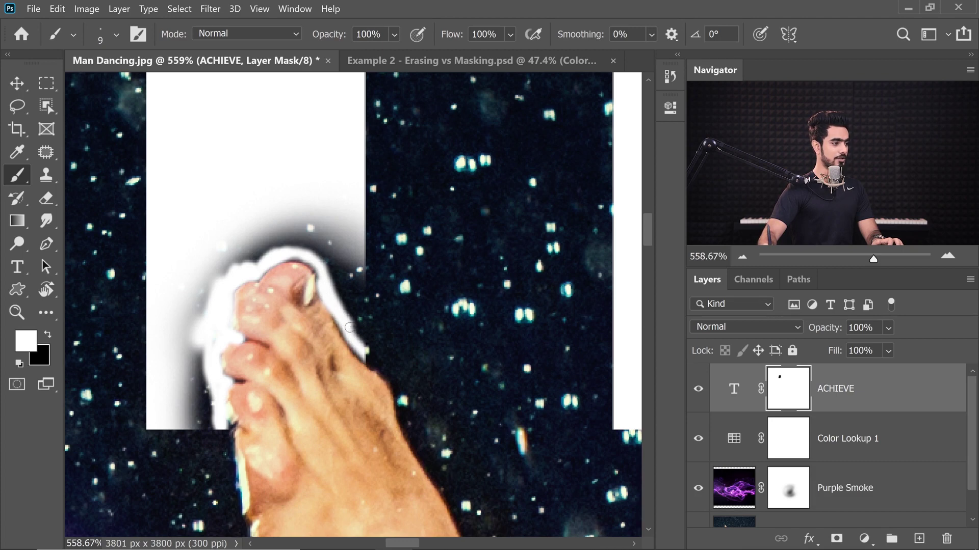
# Paint white on the ACHIEVE mask with a 23 px brush to restore the rest of the H around the toes
pyautogui.moveTo(350, 273); pyautogui.dragTo(375, 286)
pyautogui.moveTo(300, 217)
pyautogui.mouseDown()
pyautogui.moveTo(198, 235)
pyautogui.moveTo(198, 278)
pyautogui.moveTo(160, 377)
pyautogui.moveTo(186, 343)
pyautogui.moveTo(199, 288)
pyautogui.moveTo(196, 411)
pyautogui.moveTo(207, 423)
pyautogui.mouseUp()
pyautogui.moveTo(242, 221)
pyautogui.mouseDown()
pyautogui.moveTo(305, 213)
pyautogui.moveTo(255, 242)
pyautogui.moveTo(339, 253)
pyautogui.moveTo(299, 241)
pyautogui.moveTo(384, 274)
pyautogui.moveTo(381, 312)
pyautogui.moveTo(333, 275)
pyautogui.mouseUp()
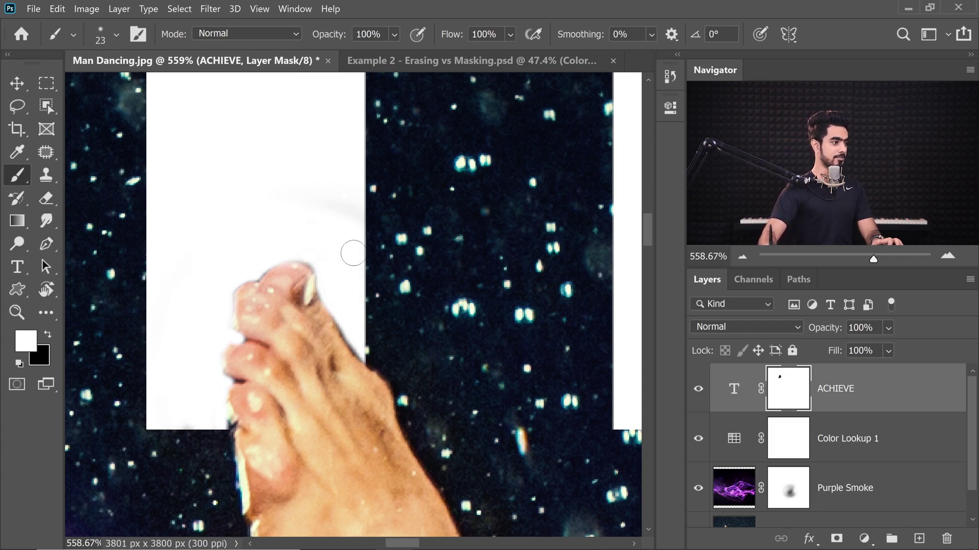
# Paint white on the ACHIEVE mask to clear the remaining smudges above the toes and beside the foot inside the H
pyautogui.moveTo(352, 253)
pyautogui.mouseDown()
pyautogui.moveTo(386, 222)
pyautogui.moveTo(332, 191)
pyautogui.mouseUp()
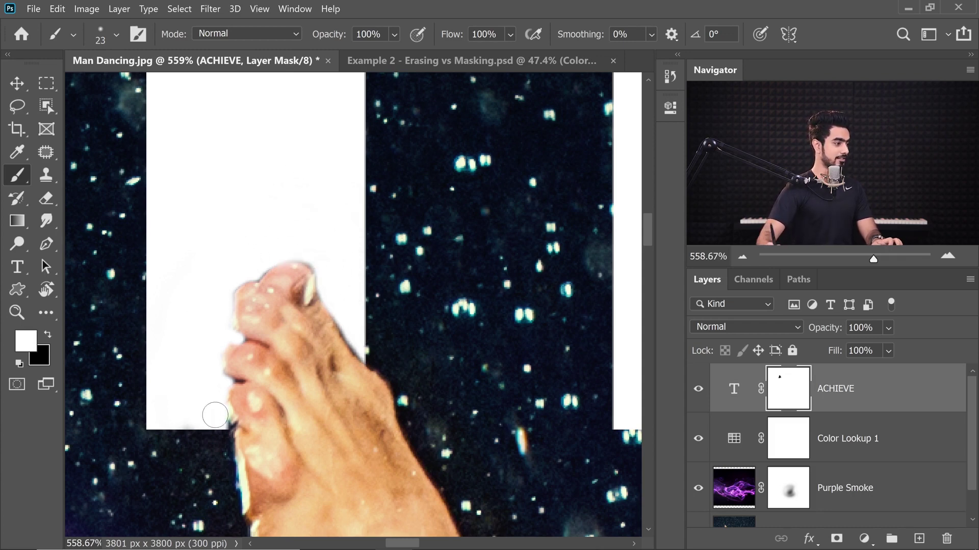
pyautogui.moveTo(214, 416); pyautogui.dragTo(214, 427)
pyautogui.scroll(-10, 214, 393)
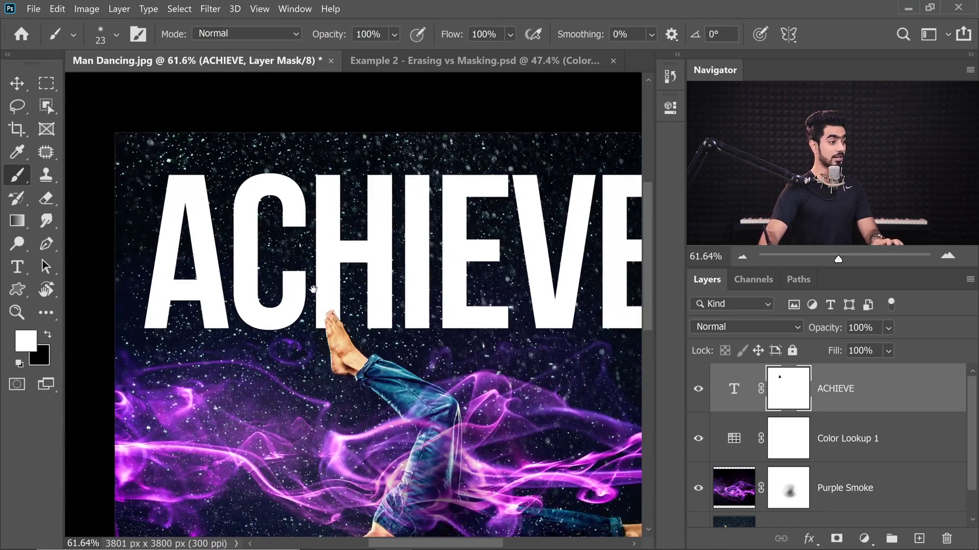
pyautogui.moveTo(313, 289); pyautogui.dragTo(278, 313)
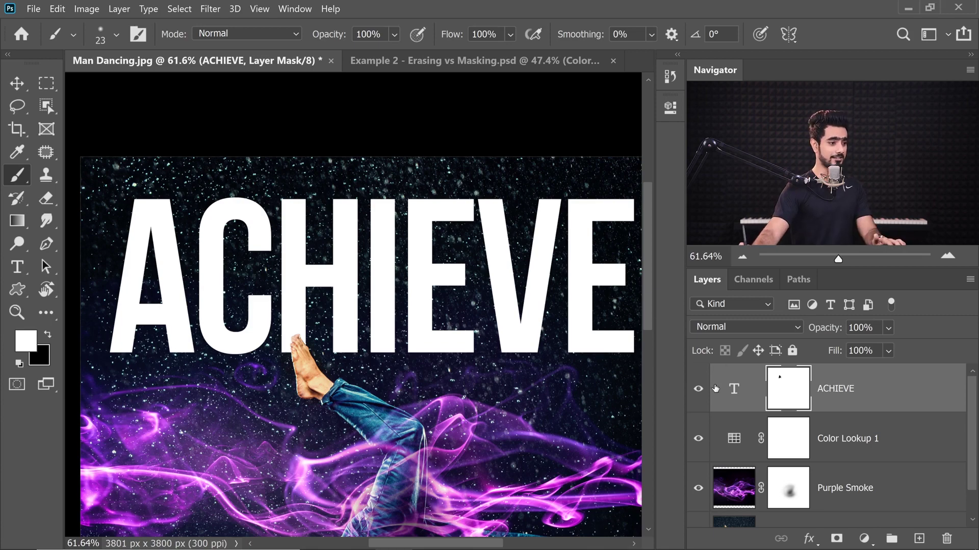
# Replace the ACHIEVE title text with SUCCESS and commit the edit
pyautogui.click(735, 390)
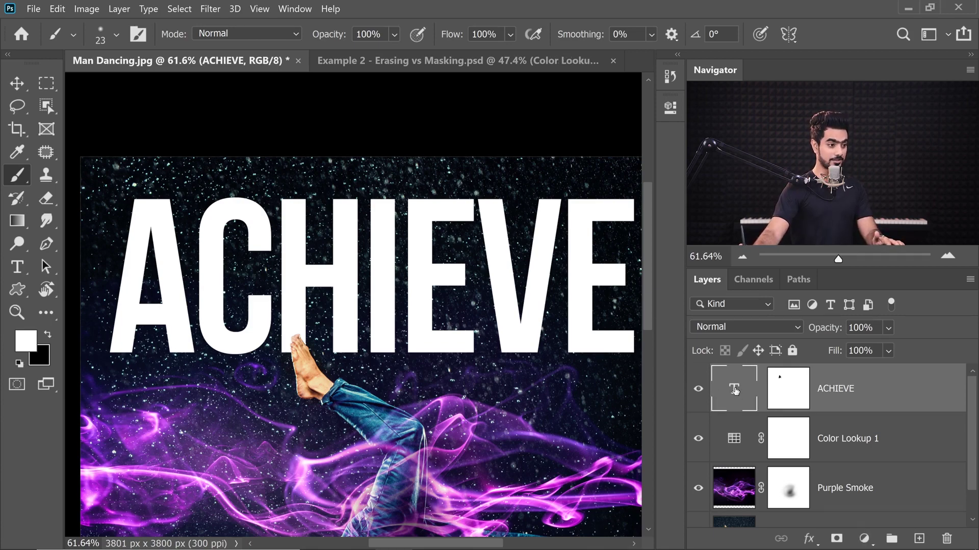
pyautogui.doubleClick(734, 390)
pyautogui.write('SUC')
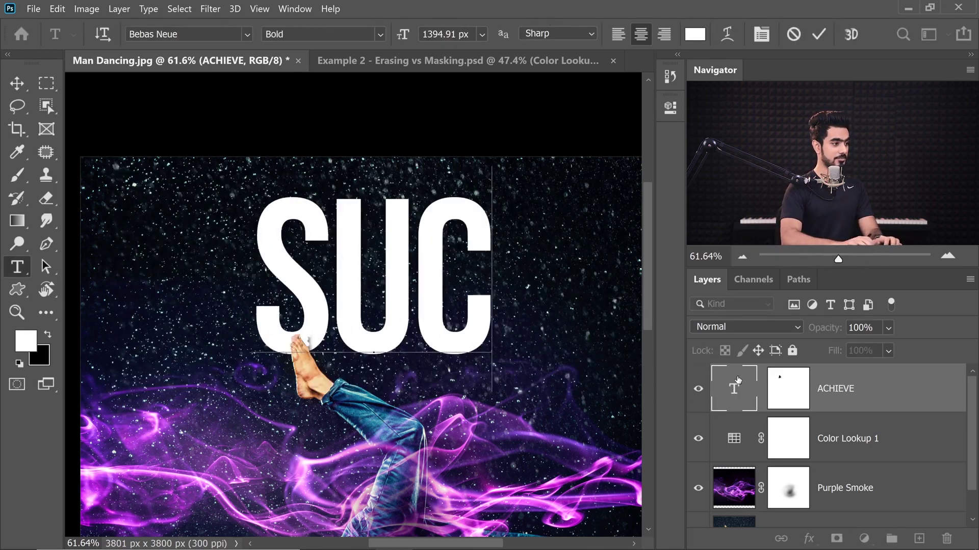
pyautogui.write('CESS')
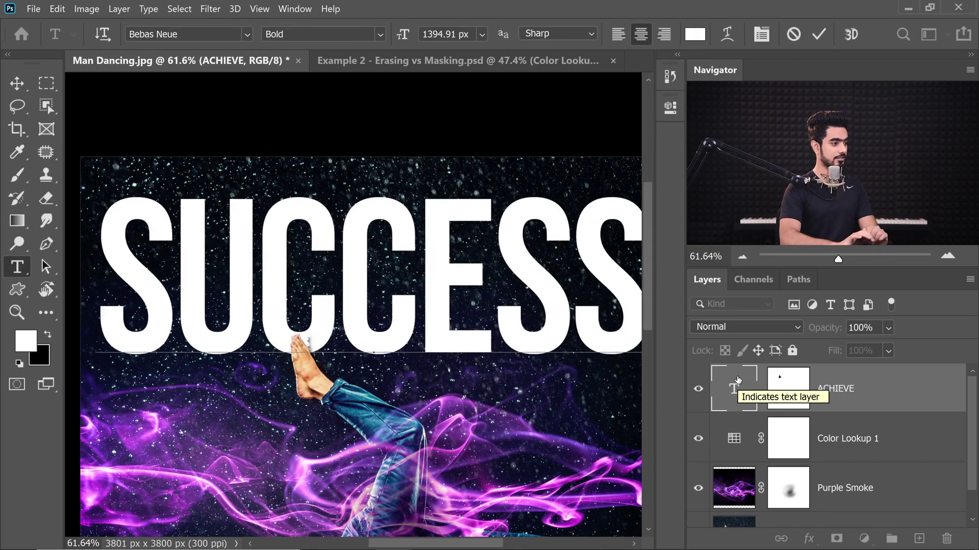
pyautogui.click(17, 83)
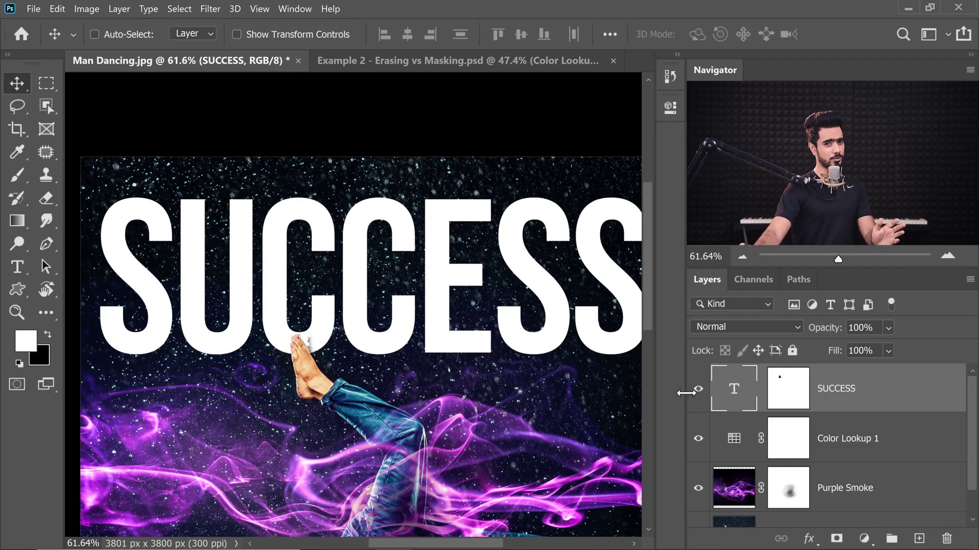
# Paint white on the SUCCESS layer mask with the 23 px brush to restore the first C along the foot's edge
pyautogui.click(787, 396)
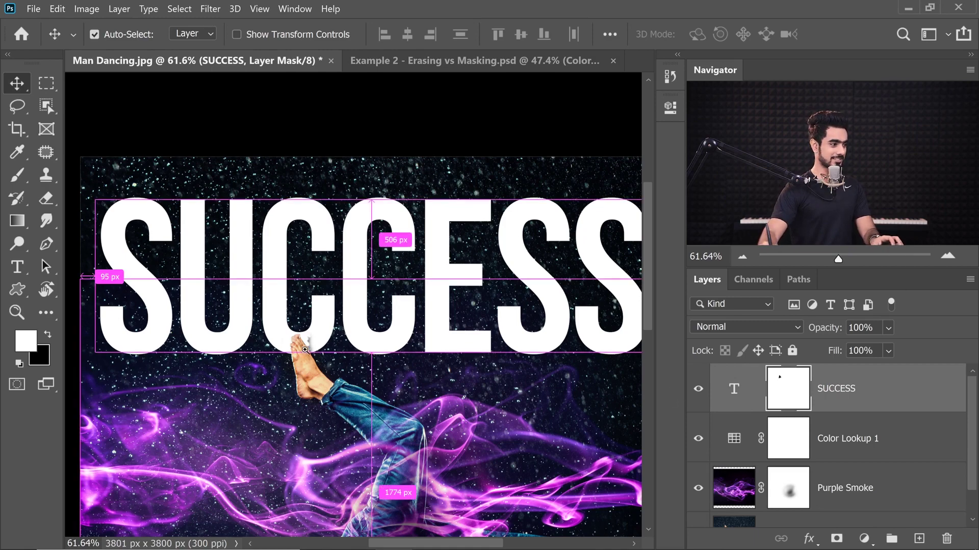
pyautogui.scroll(5, 317, 350)
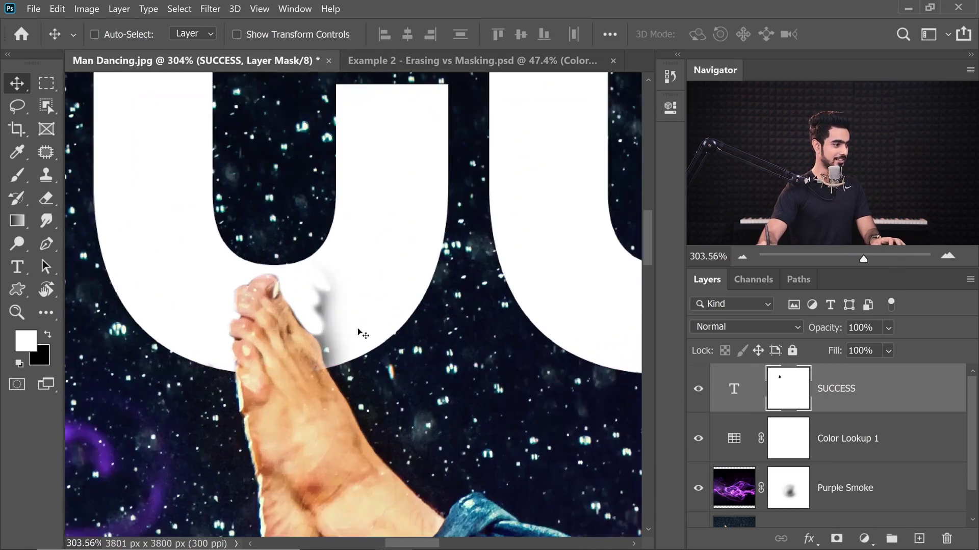
pyautogui.click(17, 175)
pyautogui.scroll(2, 390, 293)
pyautogui.moveTo(289, 281)
pyautogui.mouseDown()
pyautogui.moveTo(309, 396)
pyautogui.moveTo(294, 284)
pyautogui.moveTo(300, 255)
pyautogui.moveTo(335, 326)
pyautogui.moveTo(334, 346)
pyautogui.moveTo(279, 346)
pyautogui.moveTo(318, 412)
pyautogui.moveTo(271, 423)
pyautogui.moveTo(295, 431)
pyautogui.mouseUp()
pyautogui.press('x')
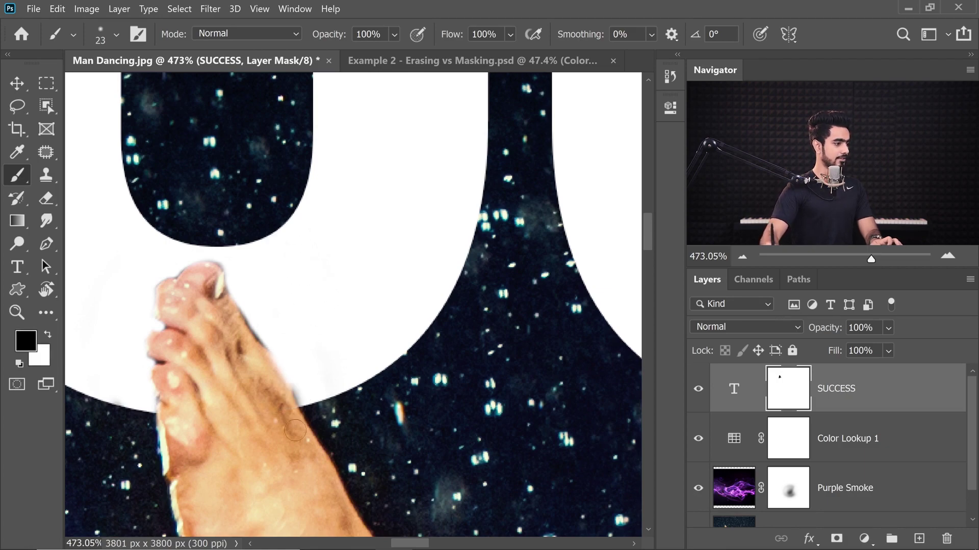
pyautogui.moveTo(427, 260); pyautogui.dragTo(326, 265)
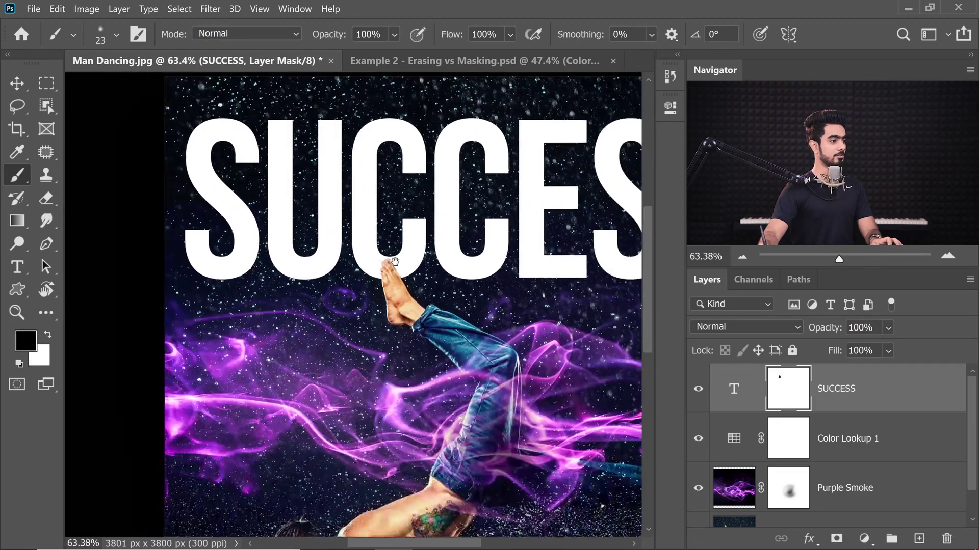
pyautogui.moveTo(437, 230)
pyautogui.mouseDown()
pyautogui.moveTo(399, 306)
pyautogui.moveTo(375, 285)
pyautogui.mouseUp()
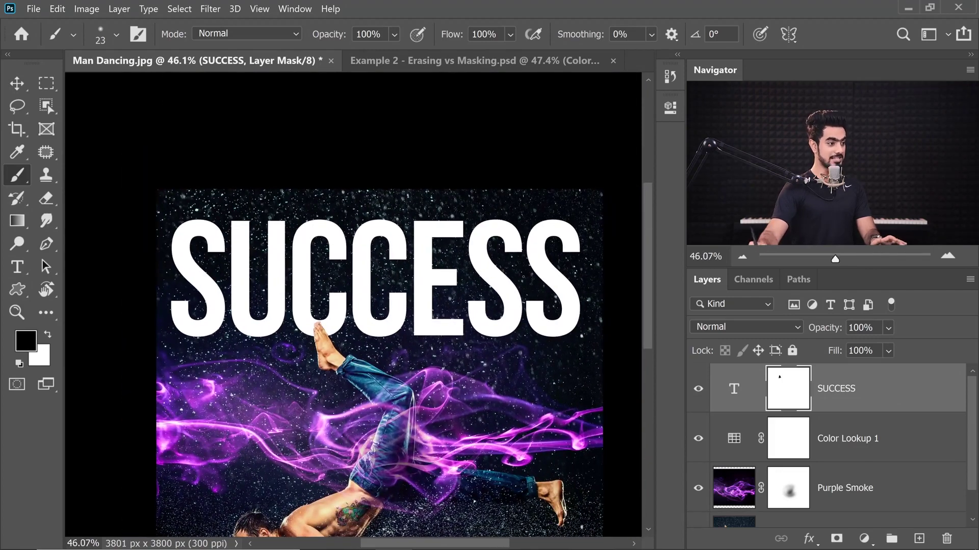
pyautogui.hotkey('ctrl', '0')
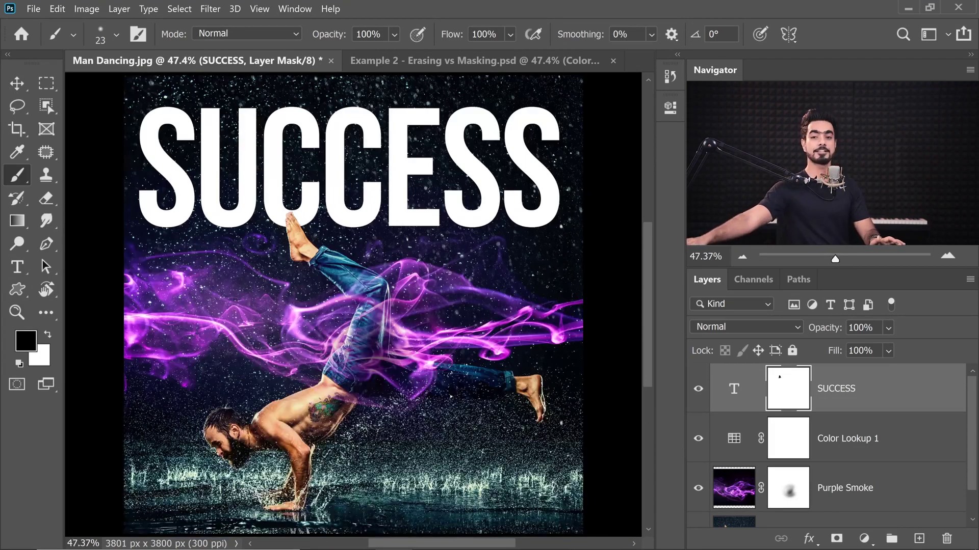
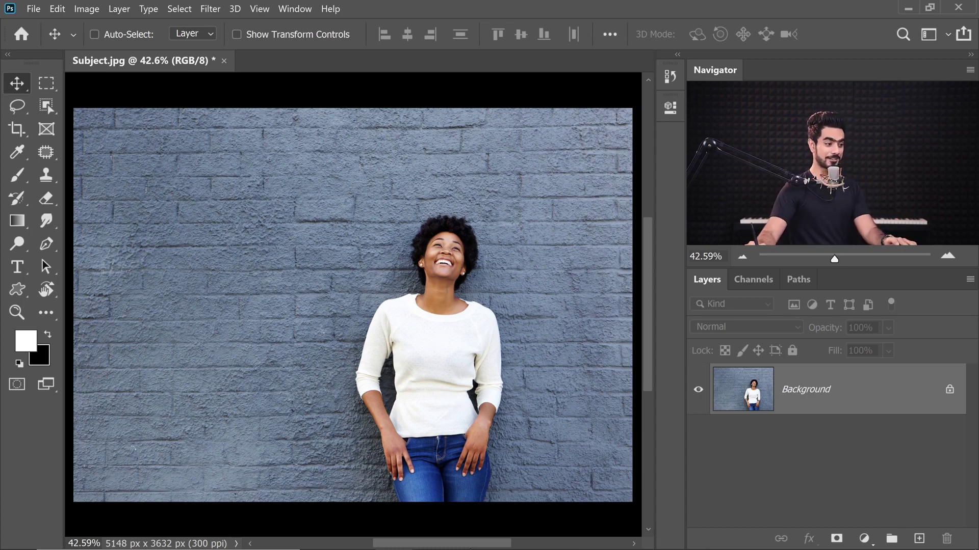
# Place Tree1.png from the Images folder in File Explorer into the Subject.jpg document
pyautogui.click(454, 542)
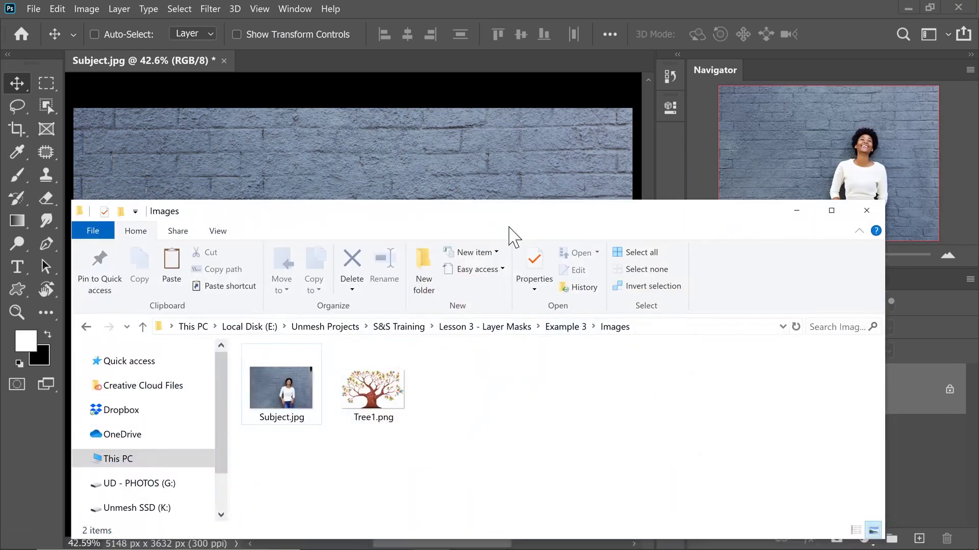
pyautogui.moveTo(476, 218); pyautogui.dragTo(856, 220)
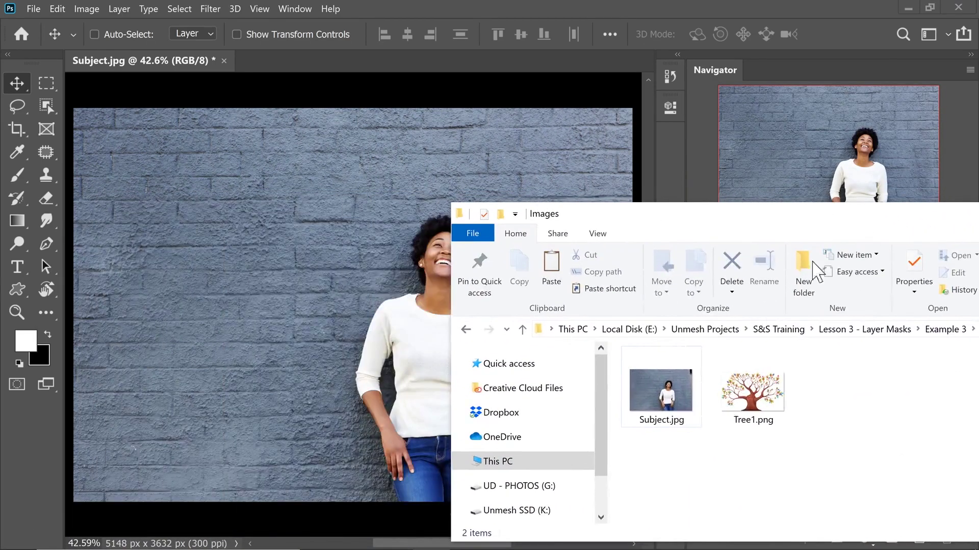
pyautogui.moveTo(752, 393); pyautogui.dragTo(317, 285)
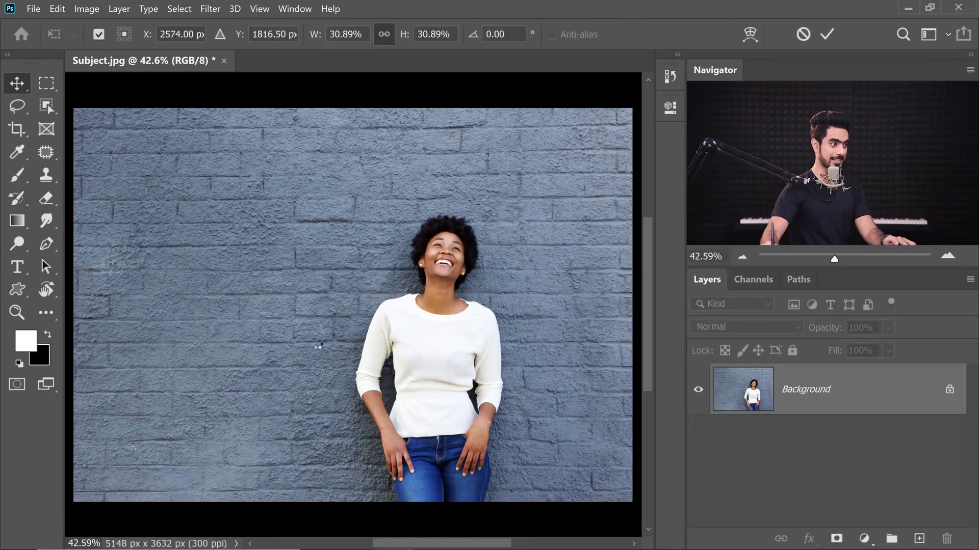
# Enlarge the placed tree slightly, move it down to the photo's bottom edge, and commit the transform
pyautogui.scroll(-2, 406, 263)
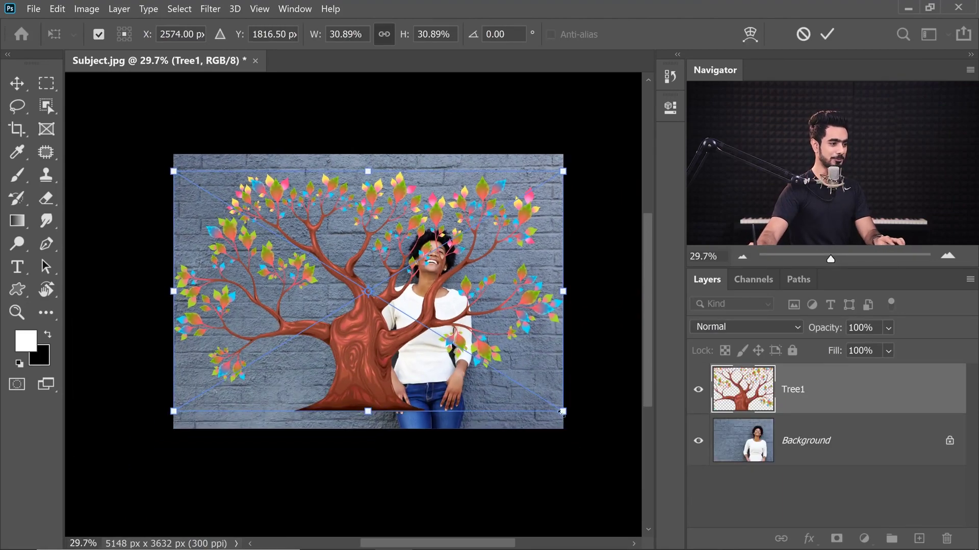
pyautogui.moveTo(561, 413)
pyautogui.mouseDown()
pyautogui.moveTo(597, 436)
pyautogui.moveTo(575, 420)
pyautogui.mouseUp()
pyautogui.moveTo(472, 332); pyautogui.dragTo(472, 342)
pyautogui.press('Return')
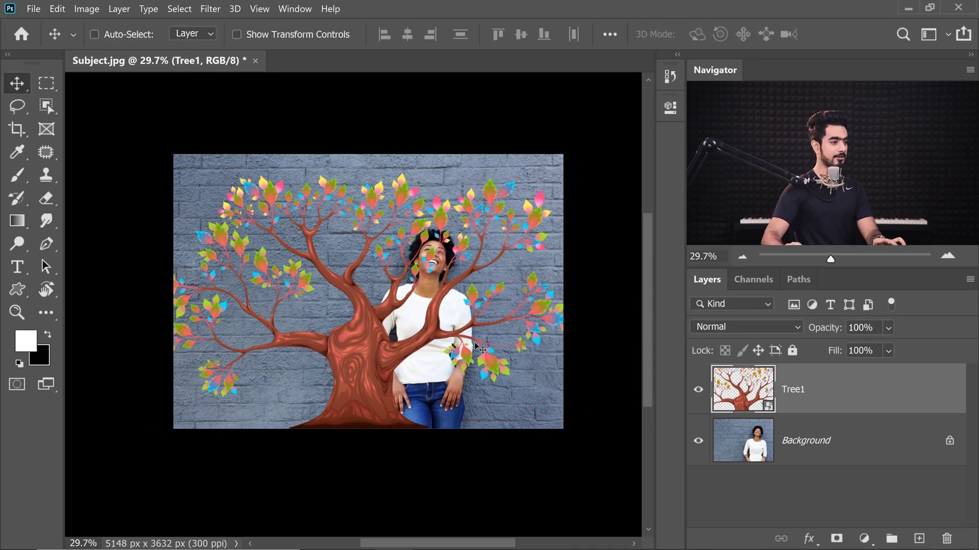
pyautogui.scroll(2, 479, 348)
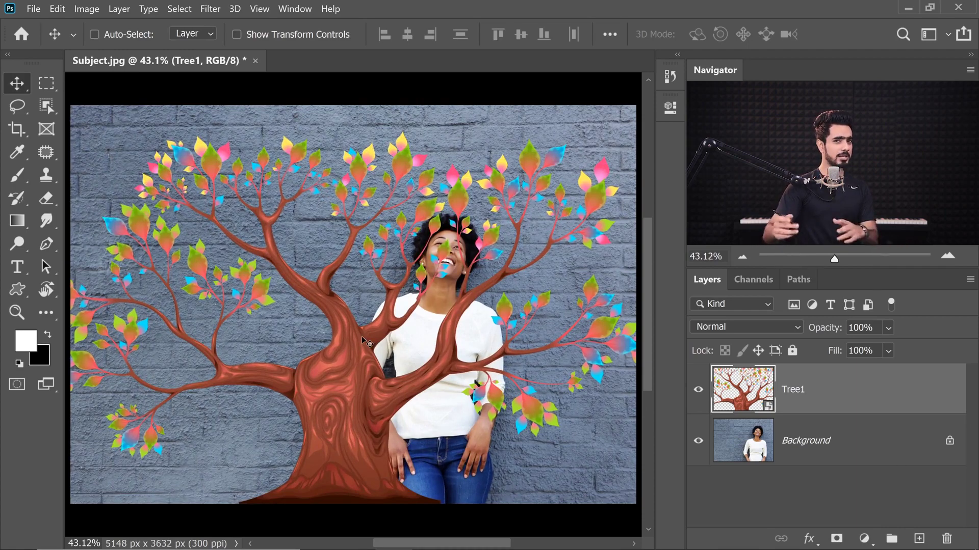
pyautogui.scroll(-5, 420, 248)
pyautogui.moveTo(425, 265); pyautogui.dragTo(393, 279)
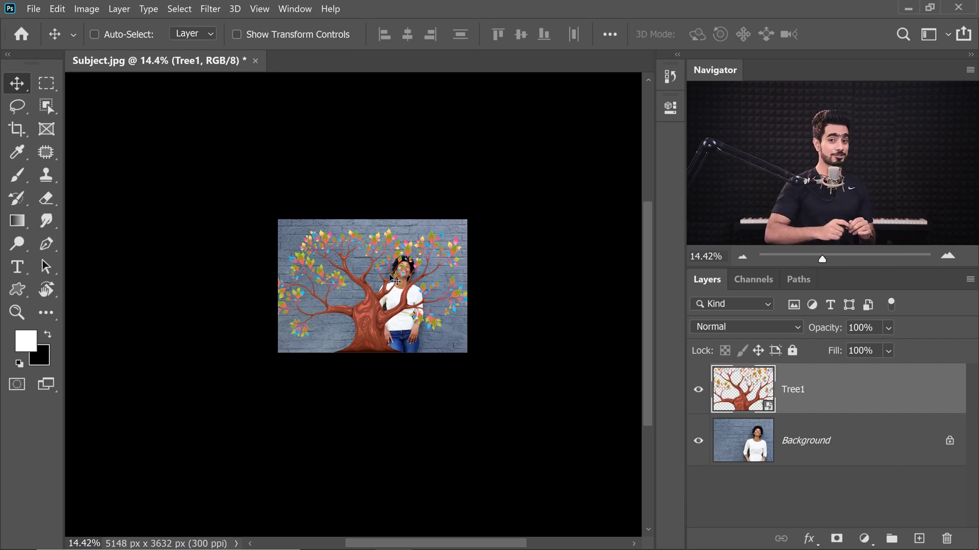
pyautogui.press('ctrl')
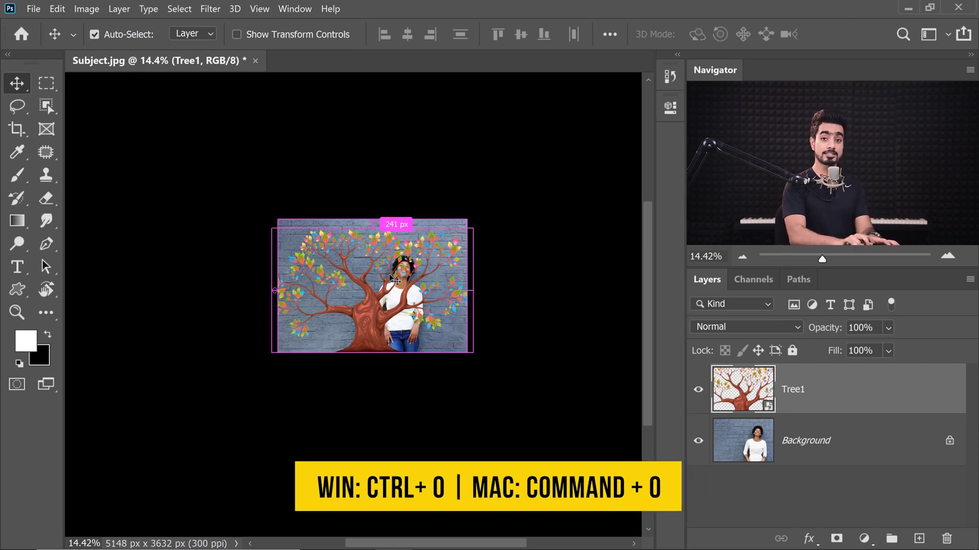
pyautogui.hotkey('ctrl', '0')
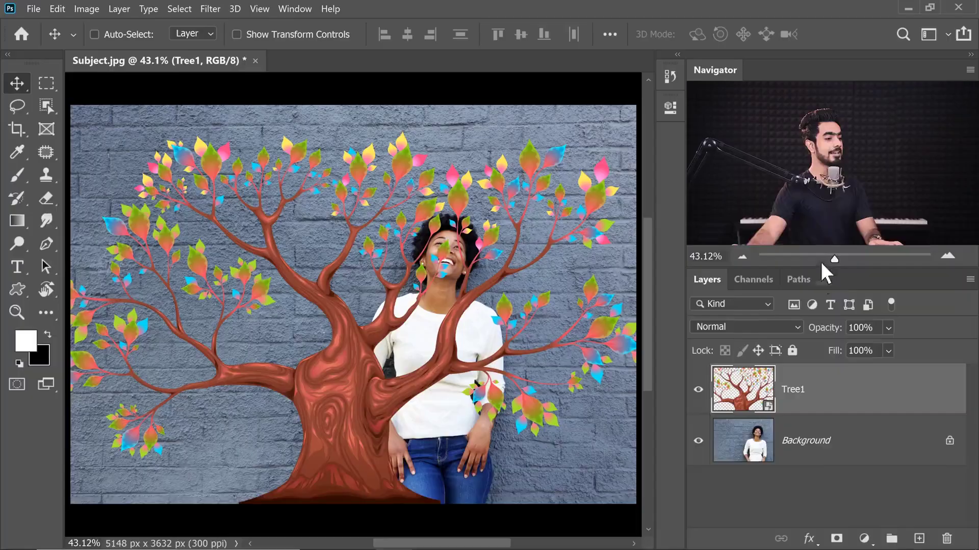
# Set the Tree1 layer's blend mode to Multiply and inspect how it blends with the brick texture
pyautogui.click(732, 326)
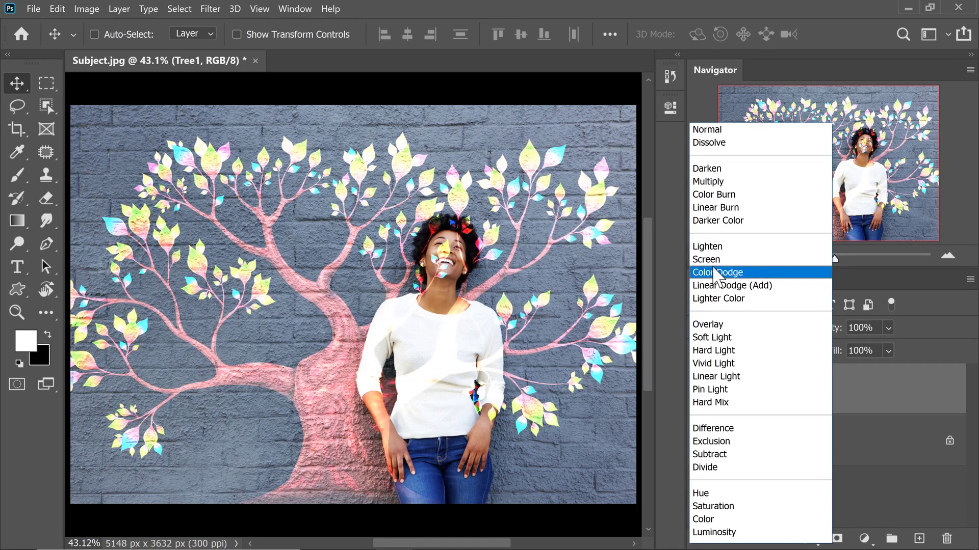
pyautogui.click(706, 183)
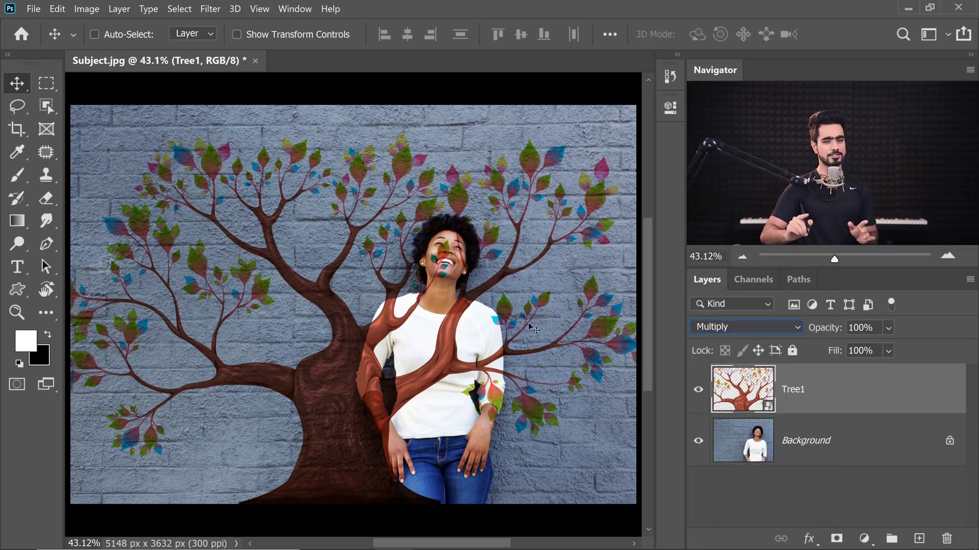
pyautogui.scroll(5, 258, 197)
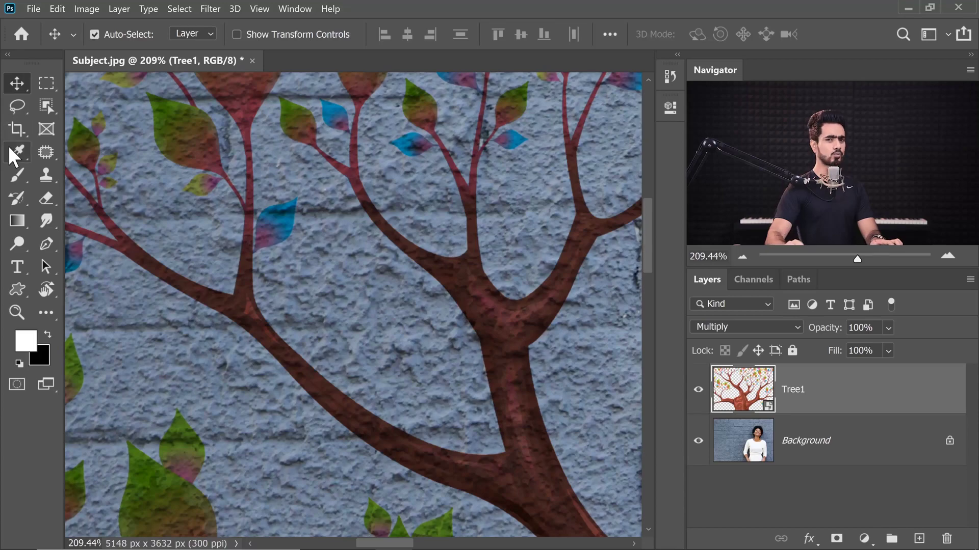
pyautogui.hotkey('ctrl', '0')
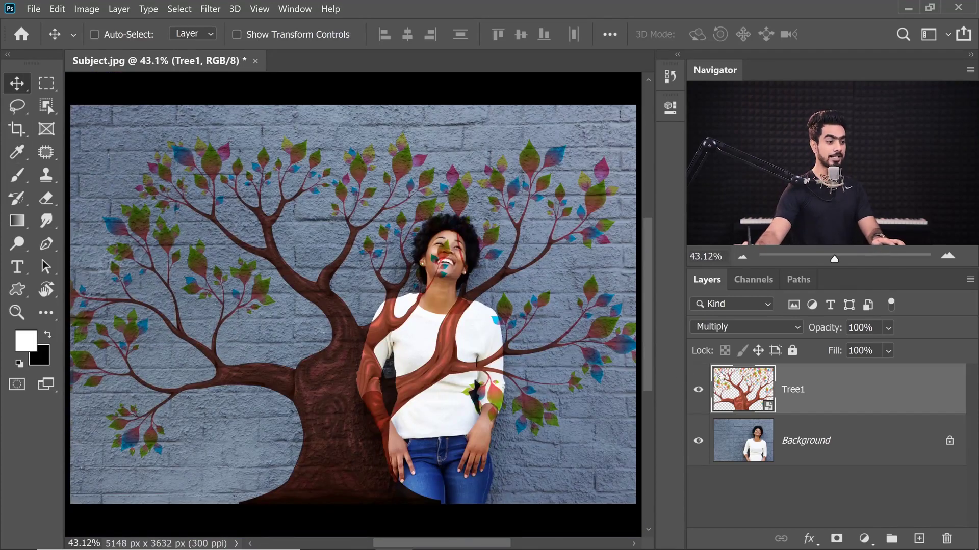
# Add a Hue/Saturation adjustment layer above Tree1 and enable Colorize
pyautogui.click(865, 539)
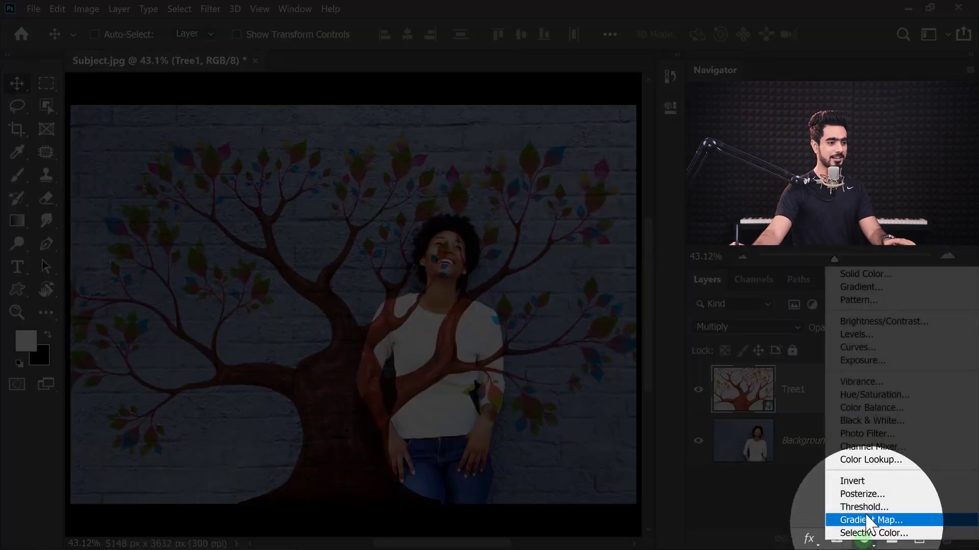
pyautogui.click(863, 396)
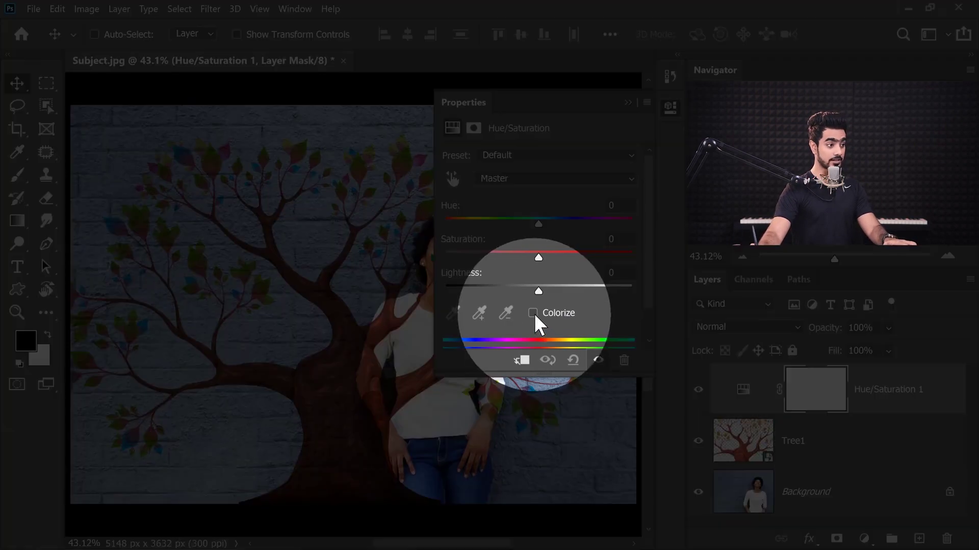
pyautogui.click(533, 314)
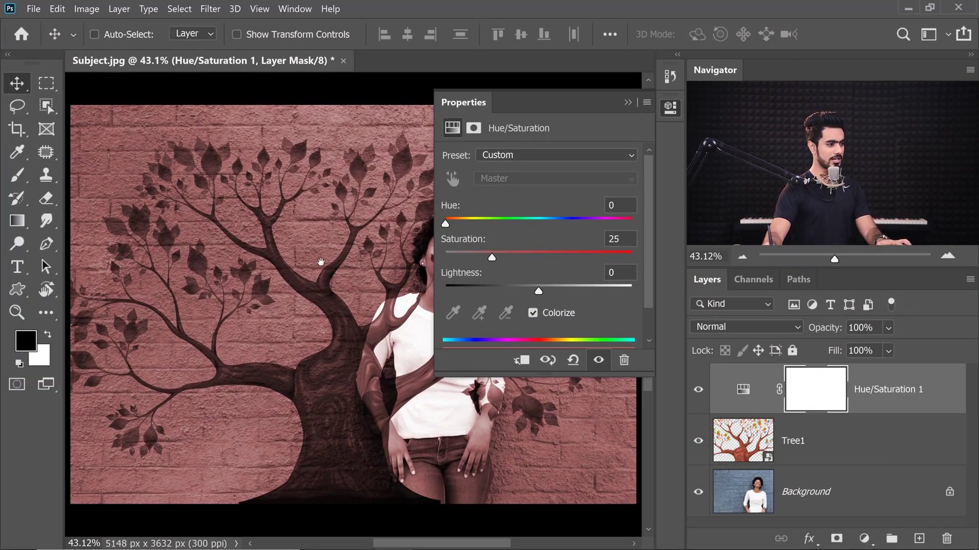
pyautogui.moveTo(321, 261); pyautogui.dragTo(217, 278)
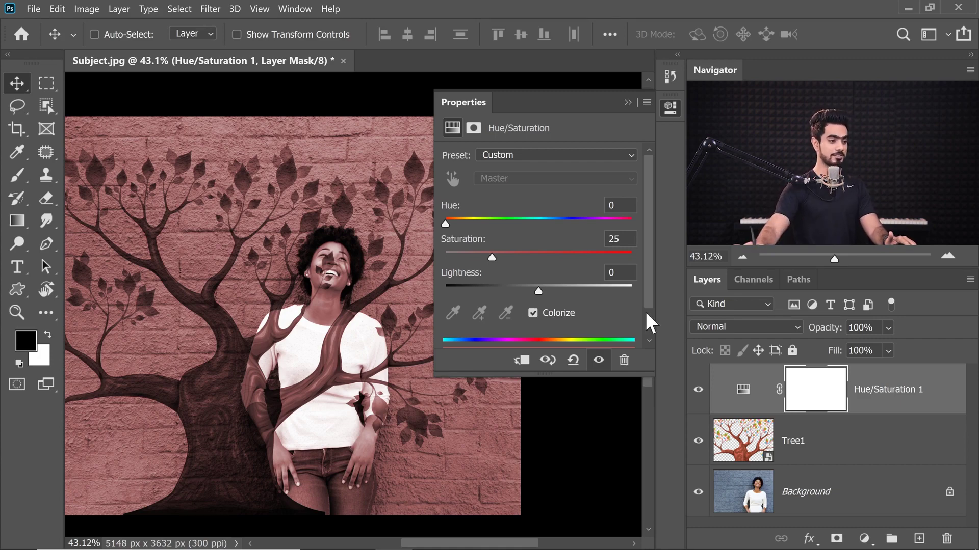
# Clip the Hue/Saturation adjustment to the Tree1 layer and select the adjustment's settings
pyautogui.keyDown('alt'); pyautogui.click(873, 412); pyautogui.keyUp('alt')
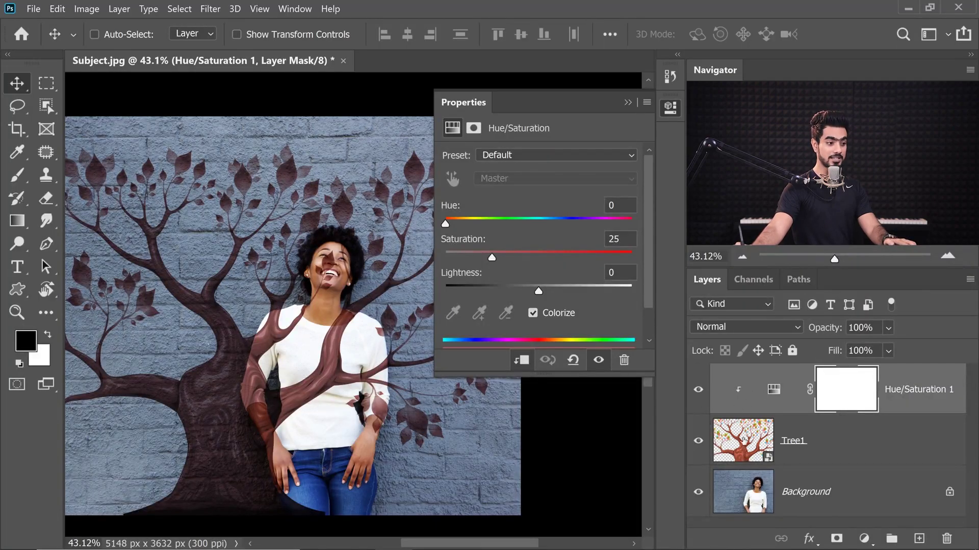
pyautogui.click(746, 440)
pyautogui.click(774, 393)
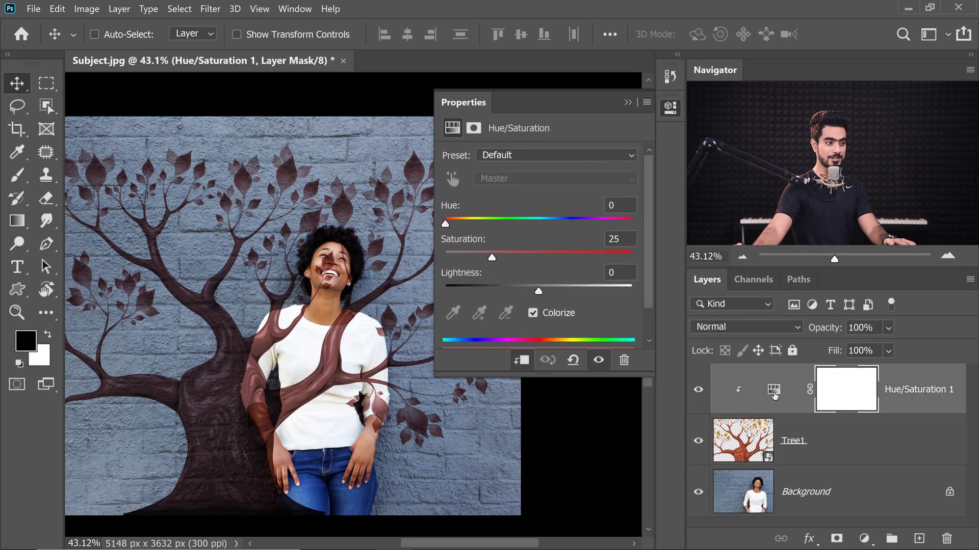
# Try a saturation of 43 on the Hue/Saturation adjustment, undo it, and release its clipping mask
pyautogui.moveTo(500, 250); pyautogui.dragTo(526, 255)
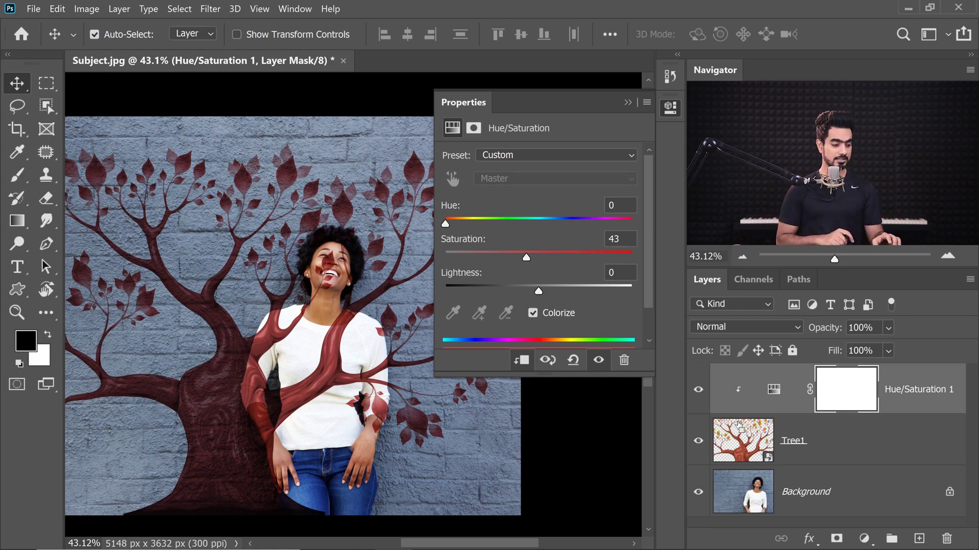
pyautogui.hotkey('ctrl', 'z')
pyautogui.hotkey('ctrl', 'alt', 'g')
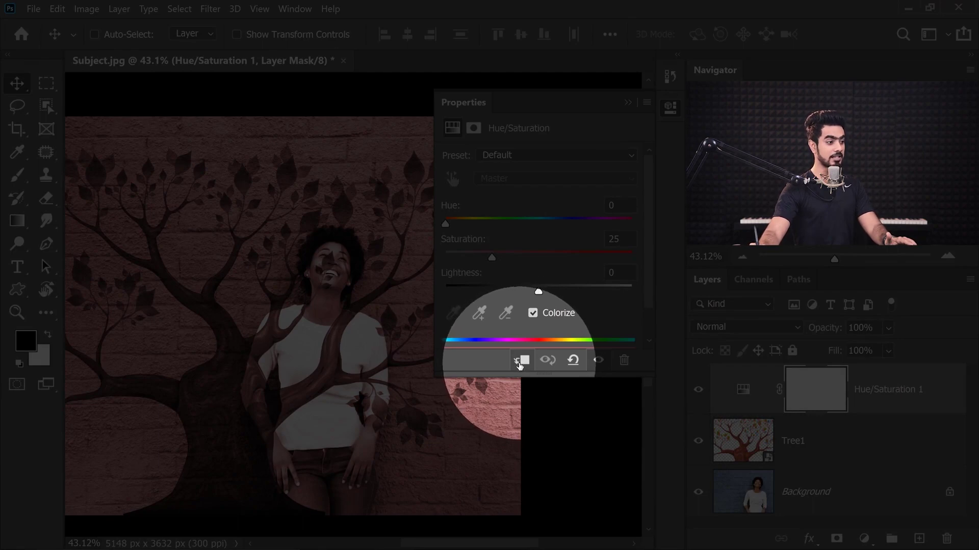
# Clip the Hue/Saturation adjustment to the Tree1 layer and enlarge its settings so all controls fit
pyautogui.click(519, 362)
pyautogui.moveTo(552, 392); pyautogui.dragTo(551, 414)
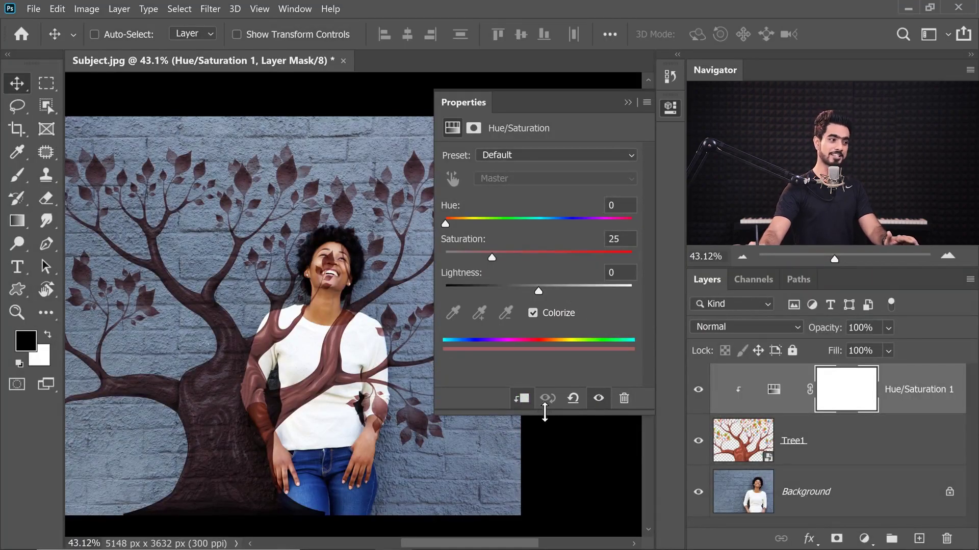
pyautogui.scroll(-2, 296, 337)
pyautogui.moveTo(295, 262); pyautogui.dragTo(314, 246)
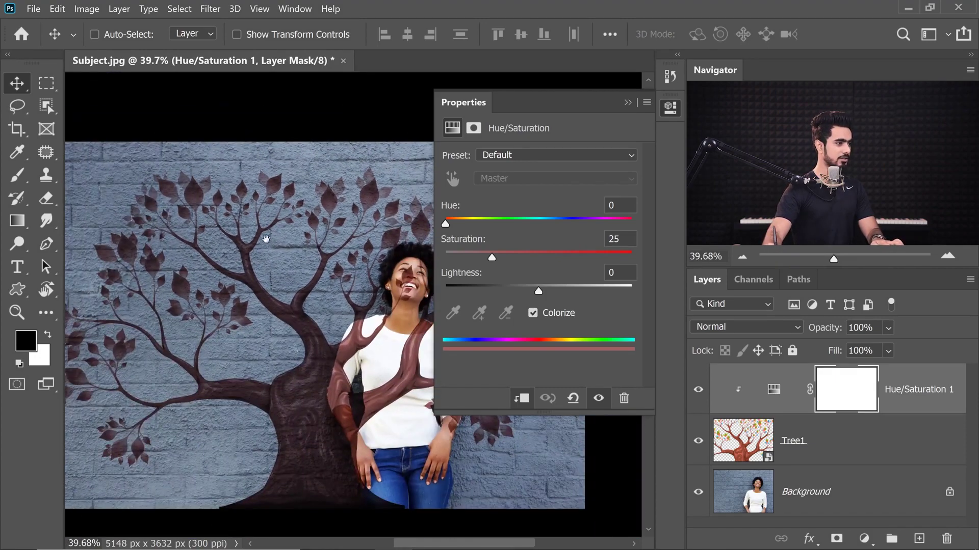
# Set the clipped Hue/Saturation adjustment to hue 220 and saturation 34, and collapse its settings
pyautogui.moveTo(447, 222); pyautogui.dragTo(559, 222)
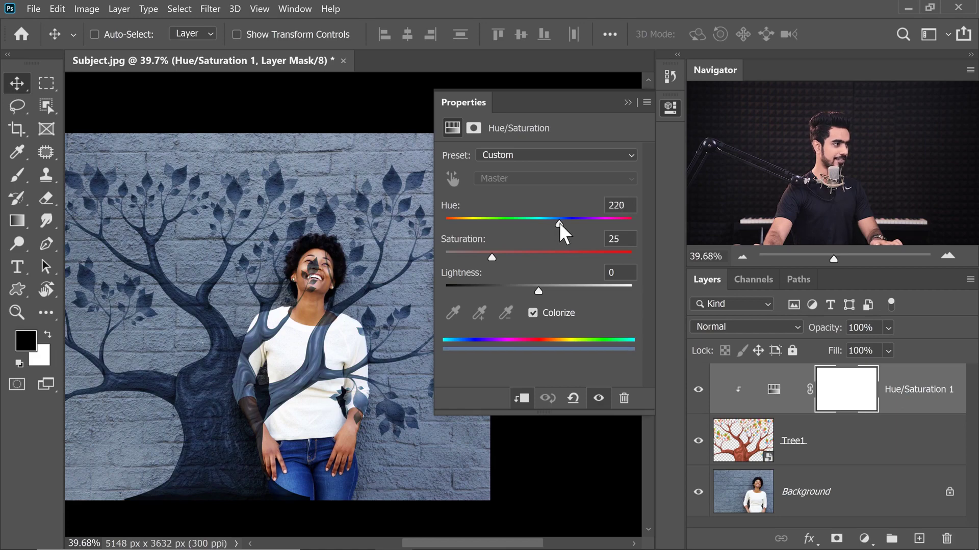
pyautogui.moveTo(492, 256)
pyautogui.mouseDown()
pyautogui.moveTo(524, 252)
pyautogui.moveTo(496, 255)
pyautogui.moveTo(509, 256)
pyautogui.mouseUp()
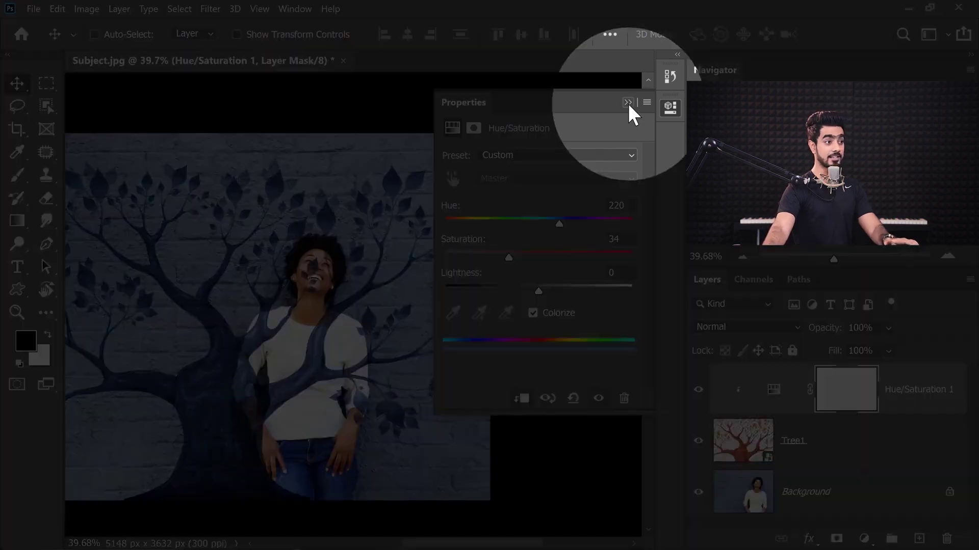
pyautogui.click(627, 103)
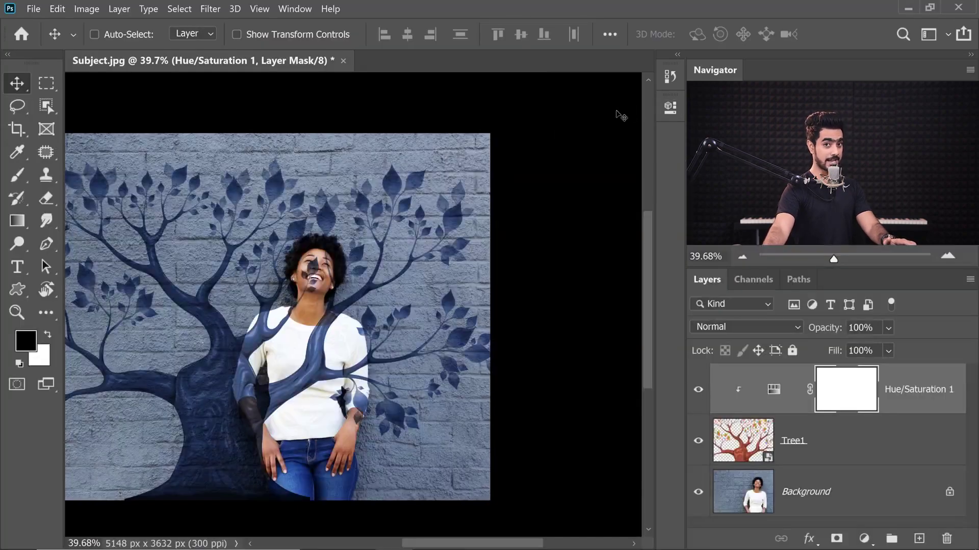
# Apply a Gaussian Blur with a radius of 2.0 pixels to the Tree1 layer to soften its edges
pyautogui.hotkey('ctrl', '0')
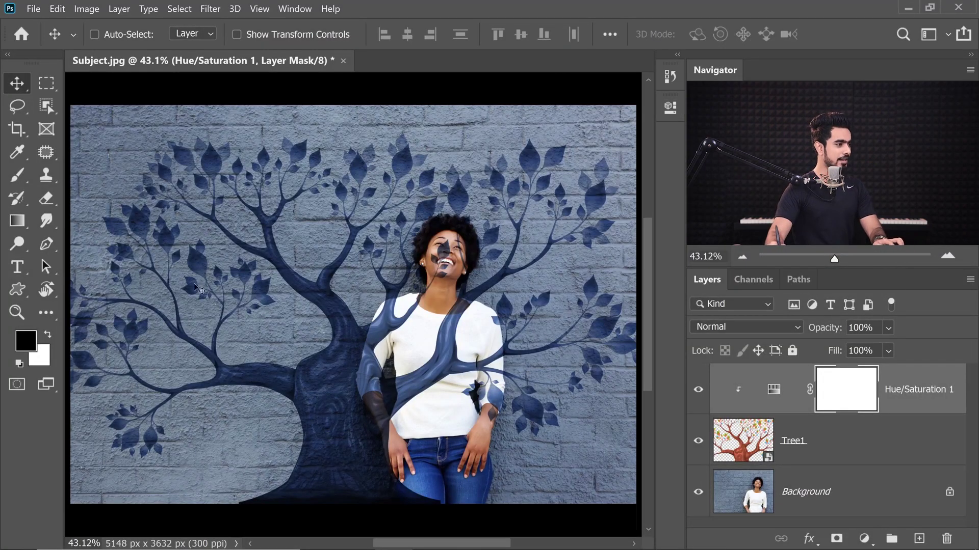
pyautogui.moveTo(202, 289); pyautogui.dragTo(337, 365)
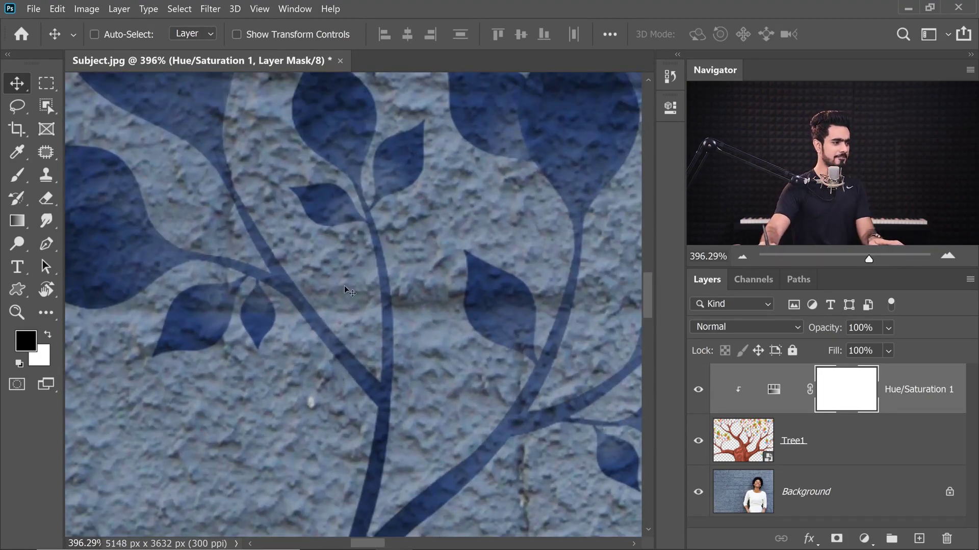
pyautogui.moveTo(320, 311); pyautogui.dragTo(320, 390)
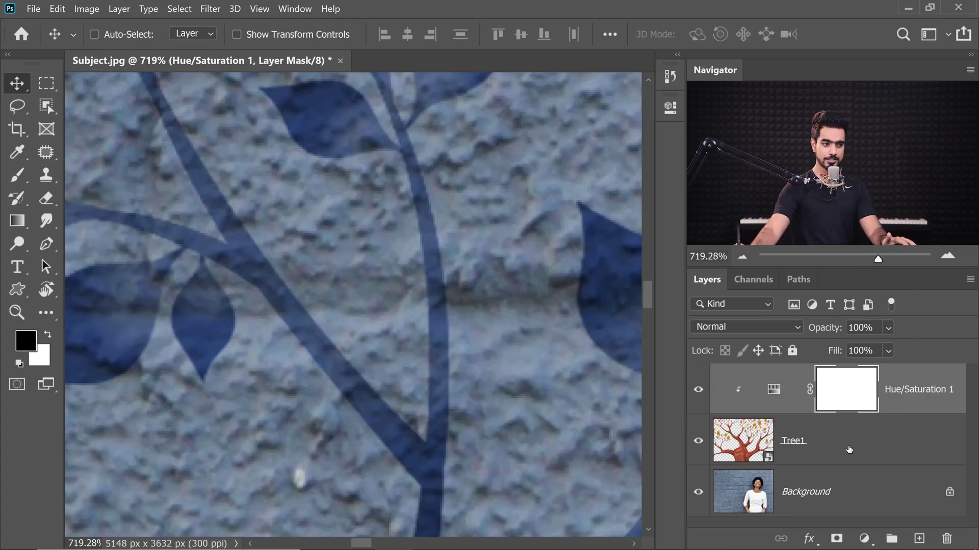
pyautogui.click(849, 450)
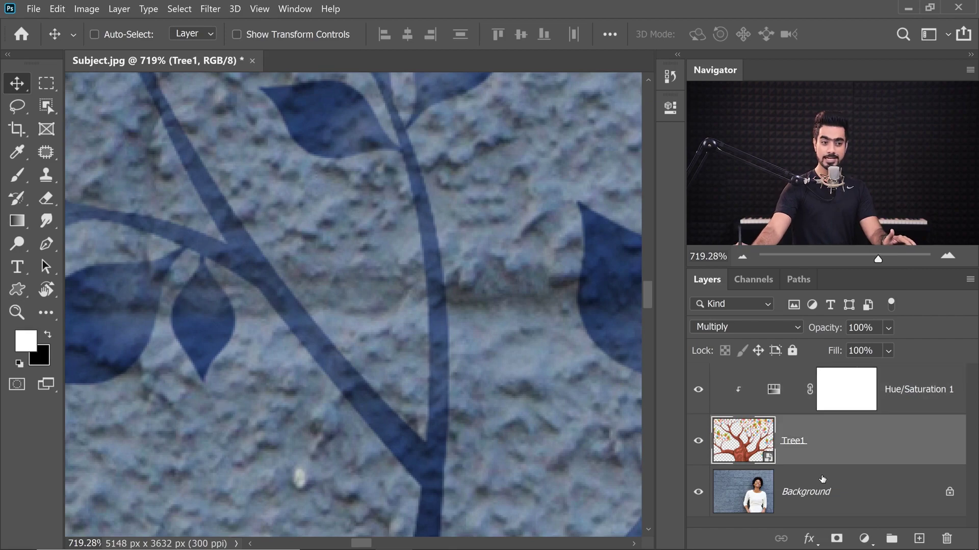
pyautogui.click(209, 9)
pyautogui.moveTo(318, 169)
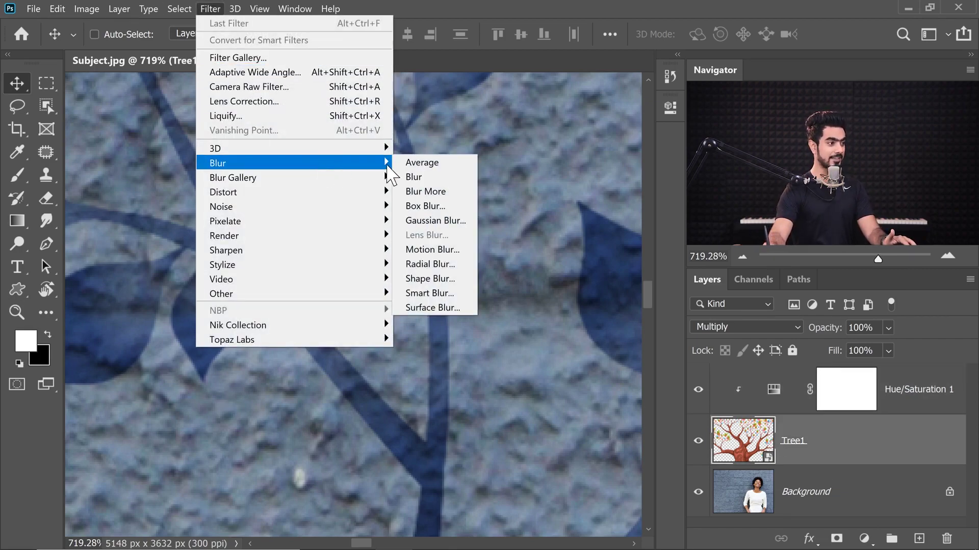
pyautogui.click(433, 221)
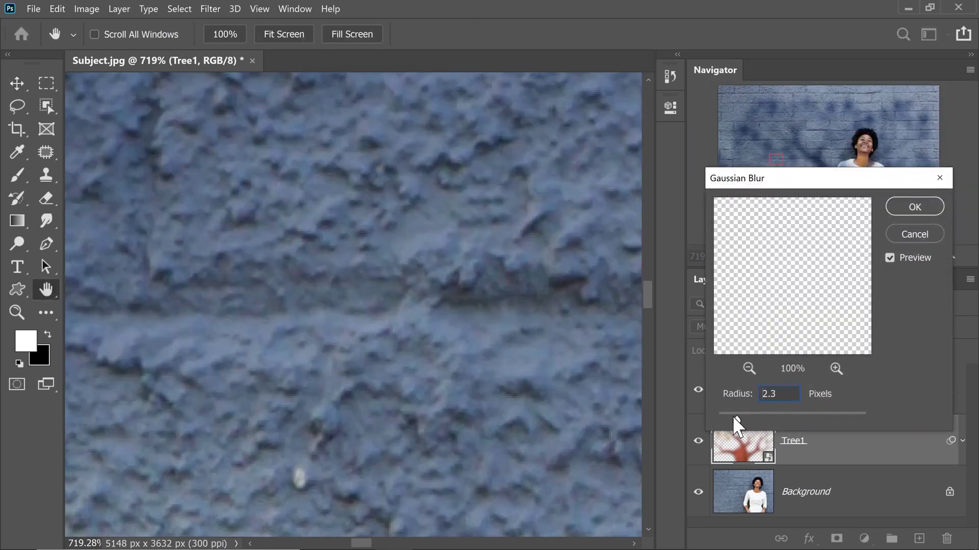
pyautogui.moveTo(733, 416); pyautogui.dragTo(731, 417)
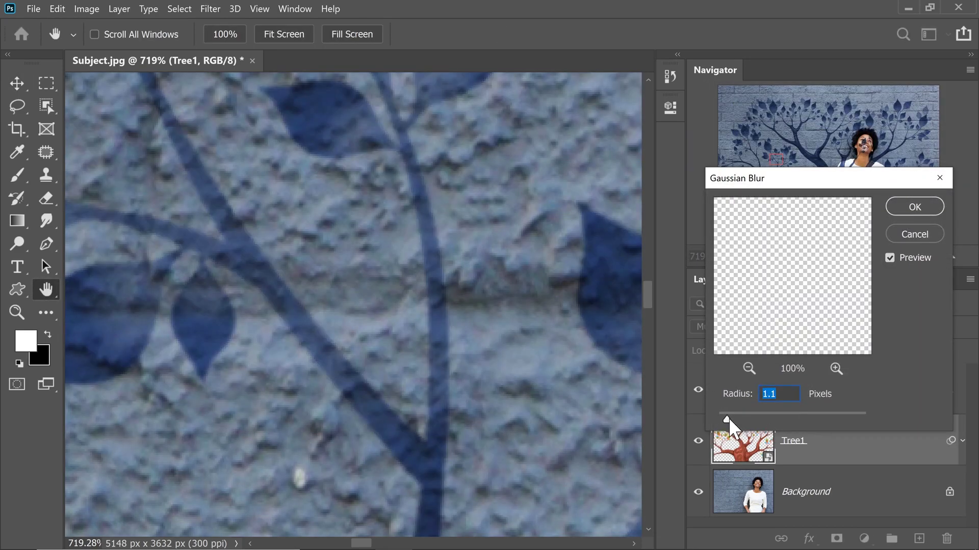
pyautogui.write('3')
pyautogui.press('BackSpace')
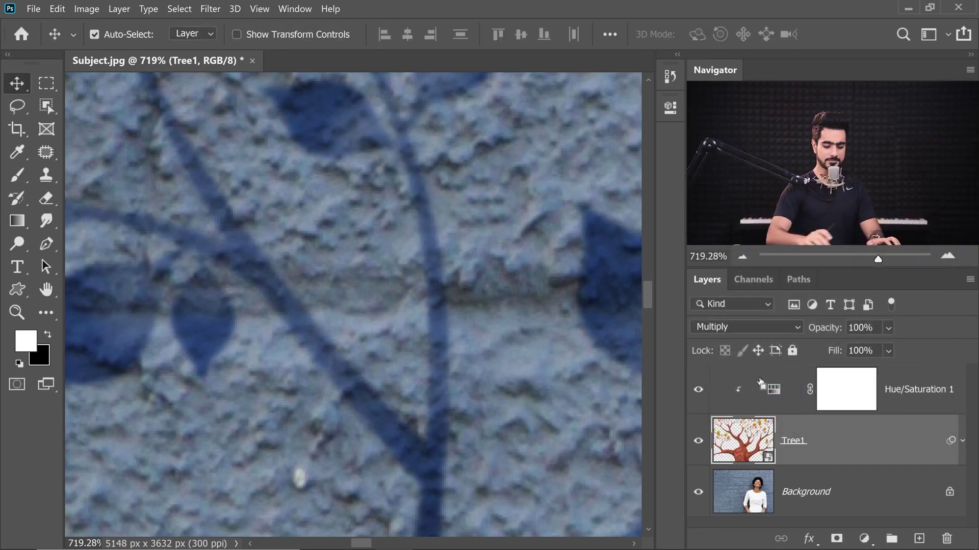
# Examine how the blurred tree blends with the brick wall, from close-up out to the whole image
pyautogui.hotkey('ctrl', '-')
pyautogui.hotkey('ctrl', '-')
pyautogui.hotkey('ctrl', '-')
pyautogui.hotkey('ctrl', '-')
pyautogui.hotkey('ctrl', '-')
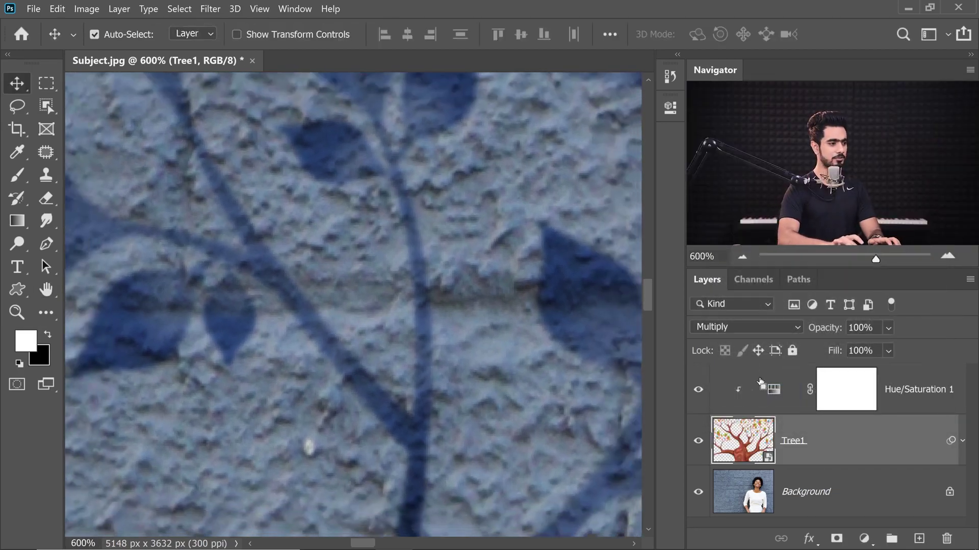
pyautogui.hotkey('ctrl', '-')
pyautogui.hotkey('ctrl', '-')
pyautogui.hotkey('ctrl', '-')
pyautogui.hotkey('ctrl', '-')
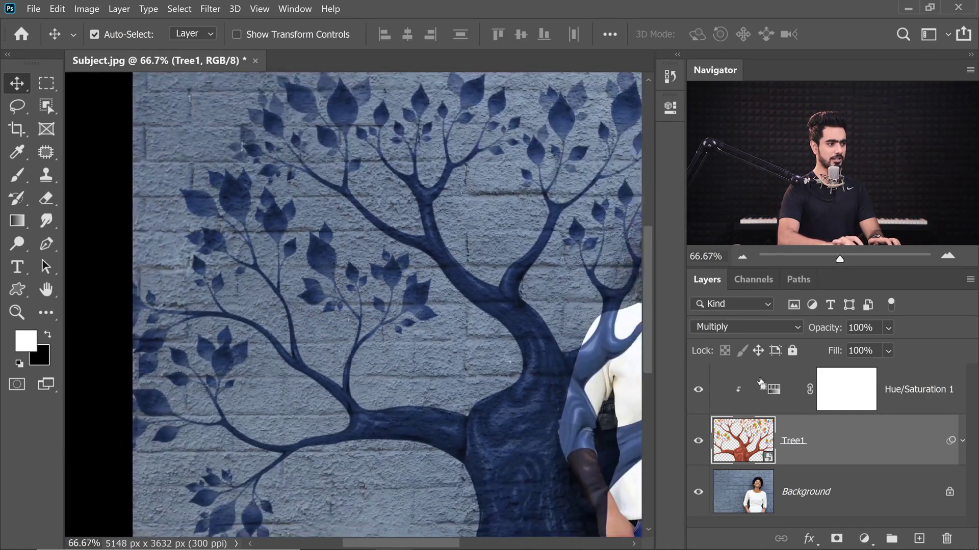
pyautogui.hotkey('ctrl', '0')
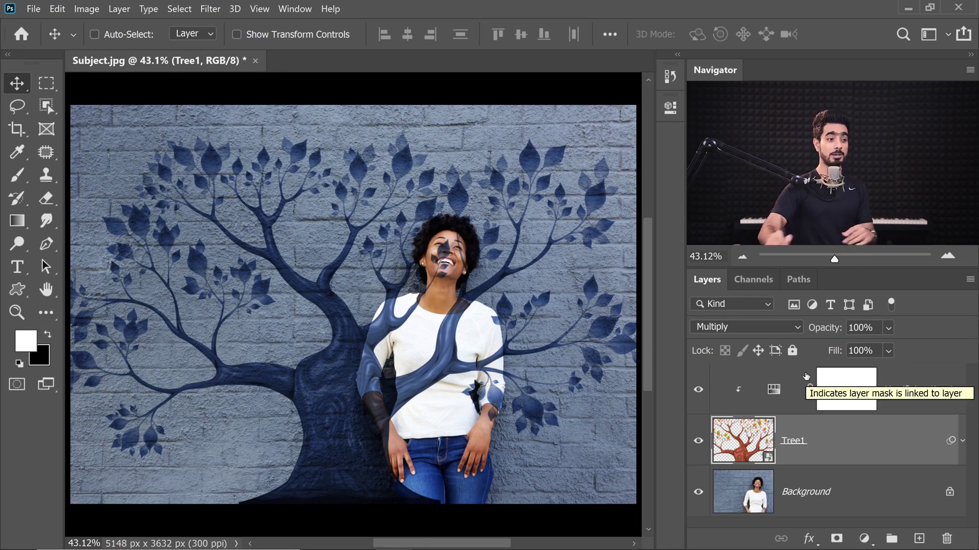
# Expand Tree1's smart filters and reopen the Gaussian Blur settings to review them, keeping the radius at 2.0 pixels
pyautogui.click(962, 442)
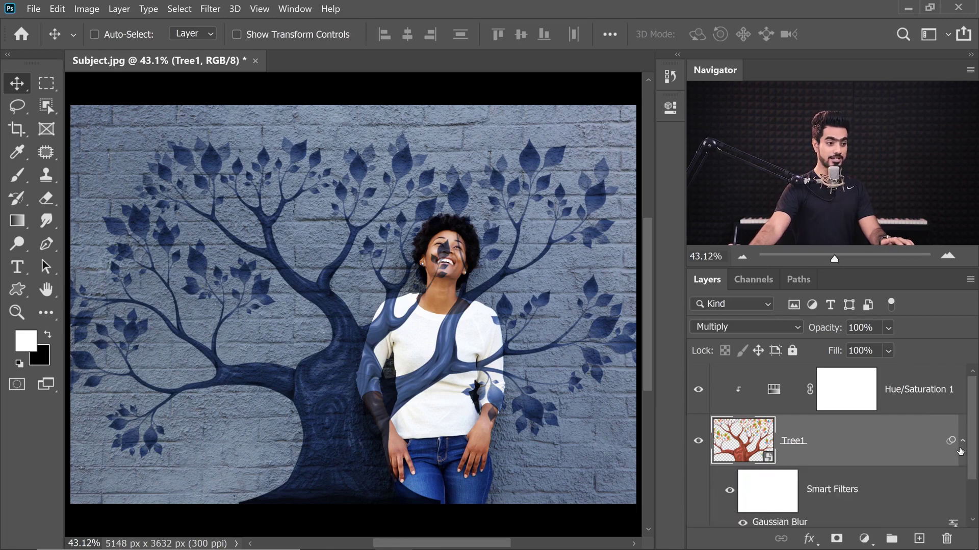
pyautogui.click(962, 441)
pyautogui.click(962, 441)
pyautogui.scroll(-2, 963, 459)
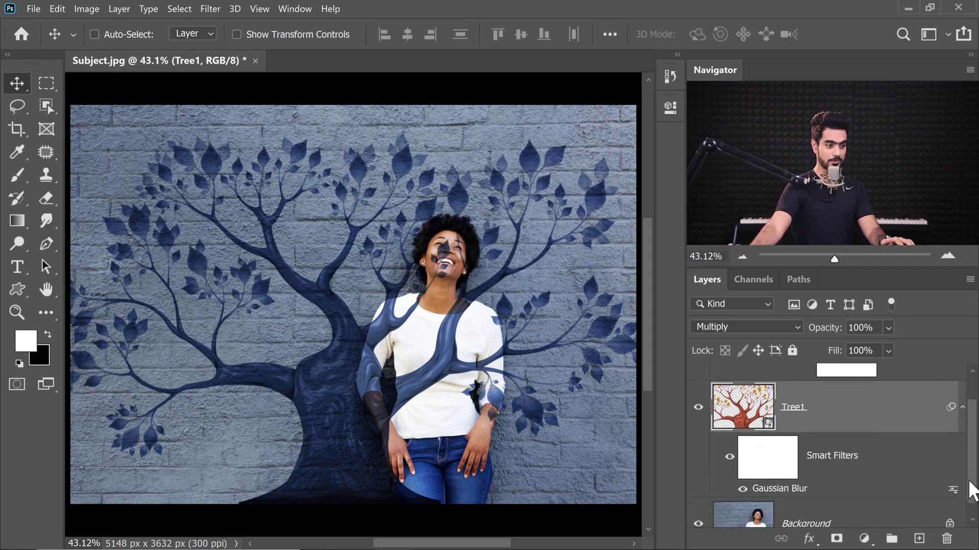
pyautogui.doubleClick(800, 486)
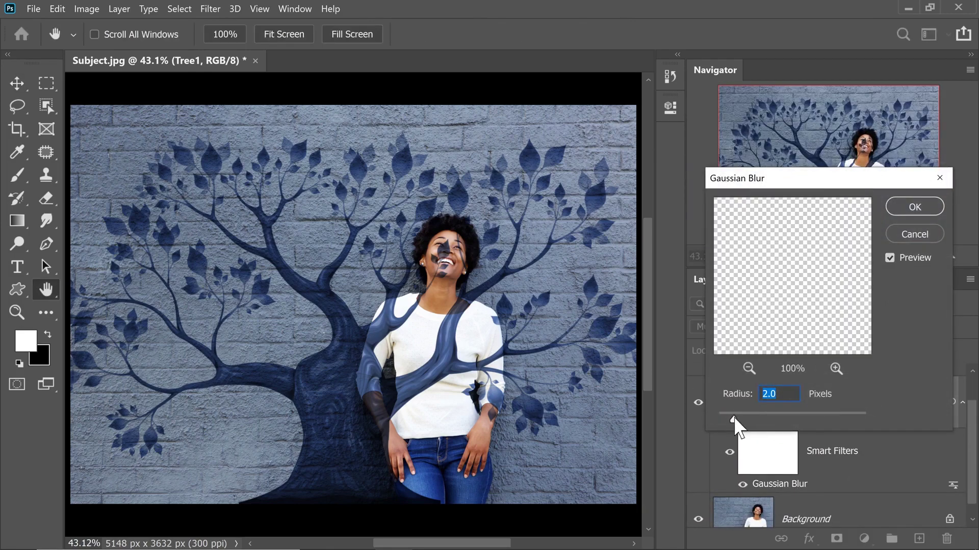
pyautogui.click(915, 206)
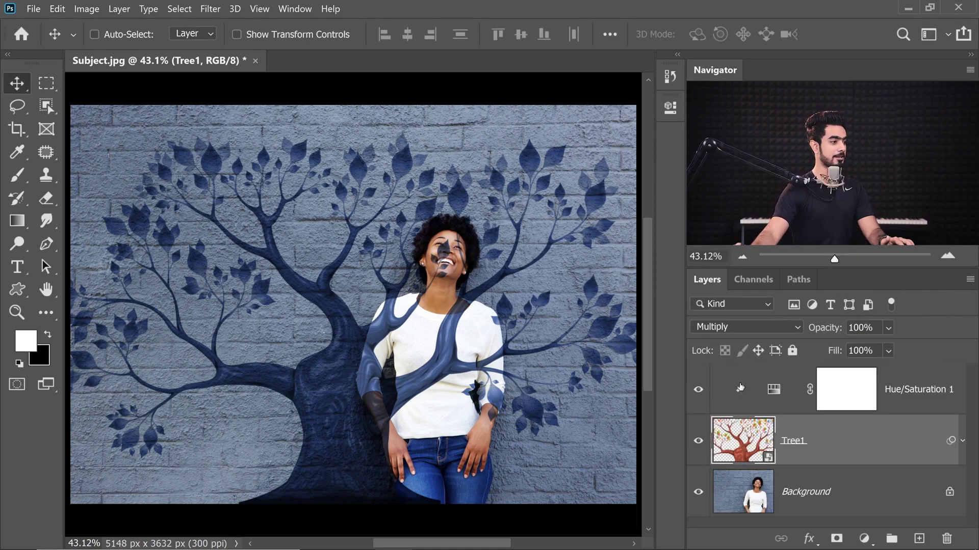
# Hide the Tree1 layer with its clipped Hue/Saturation adjustment and make the Background layer active
pyautogui.keyDown('alt'); pyautogui.click(740, 387); pyautogui.keyUp('alt')
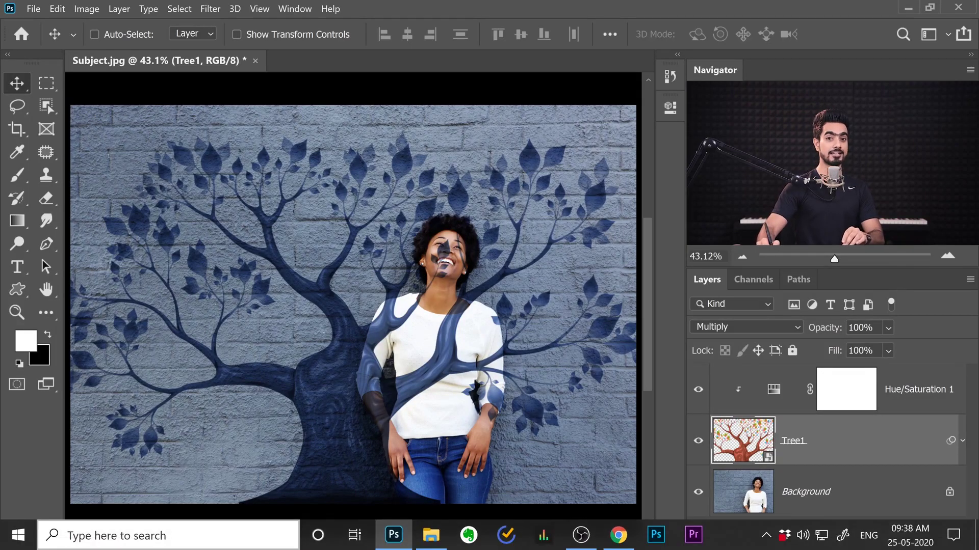
pyautogui.moveTo(701, 389); pyautogui.dragTo(699, 447)
pyautogui.click(696, 447)
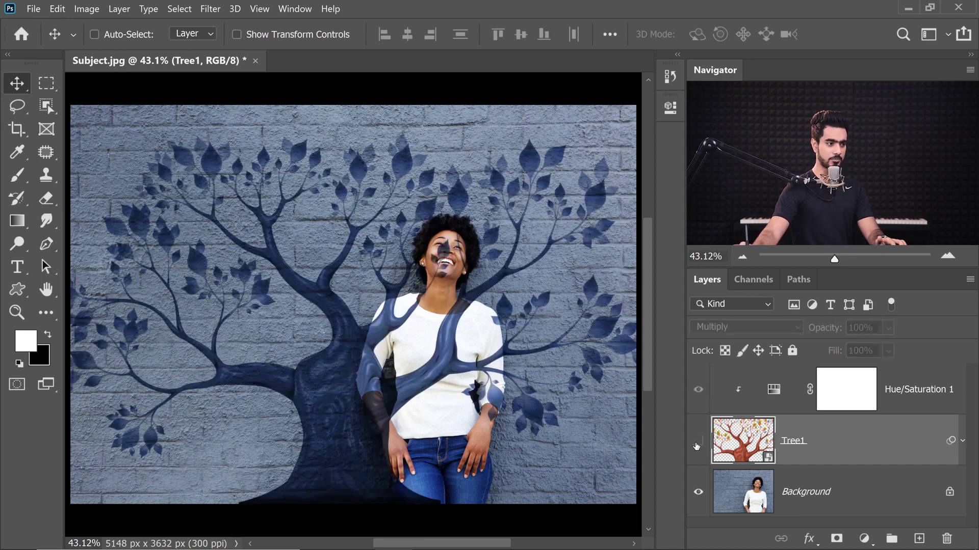
pyautogui.click(810, 491)
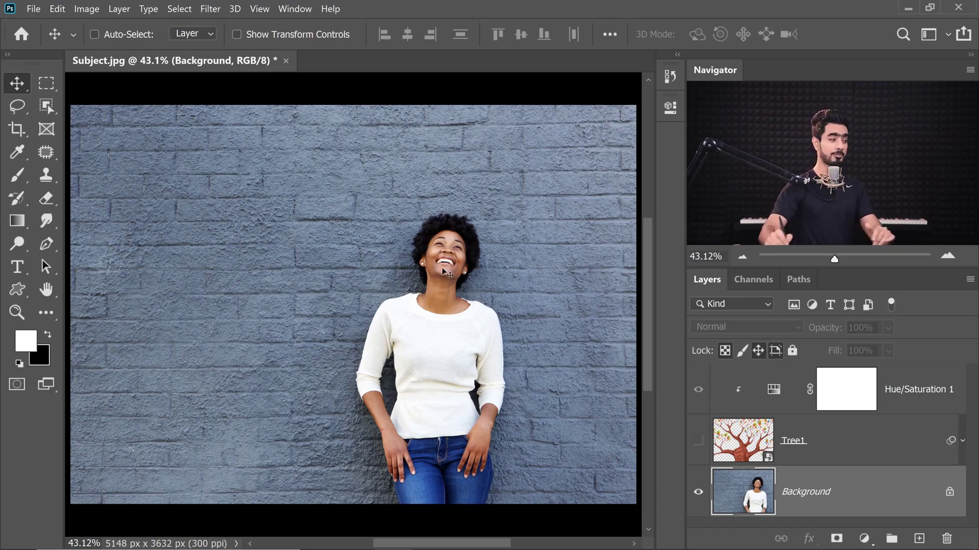
# Choose the Object Selection Tool and select the woman automatically with Select Subject
pyautogui.click(44, 113)
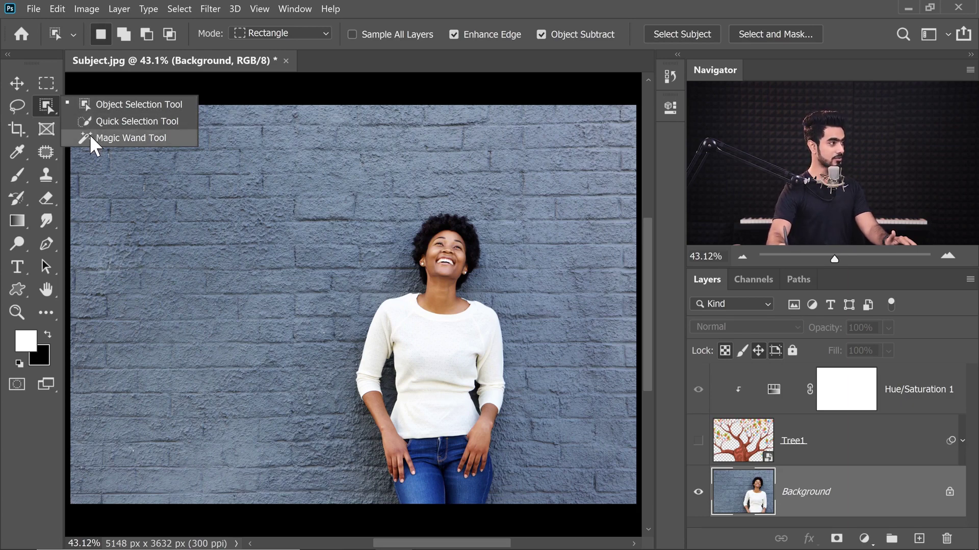
pyautogui.click(89, 105)
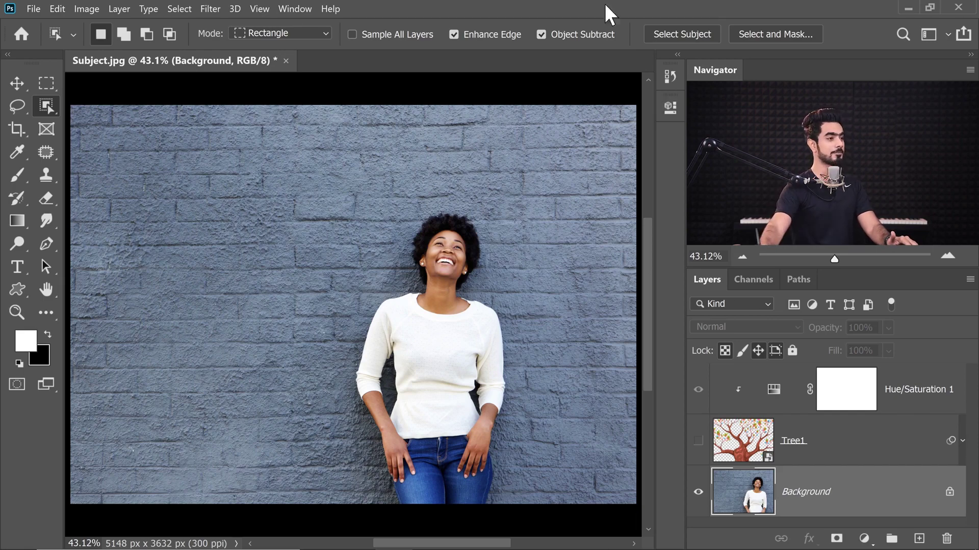
pyautogui.click(675, 35)
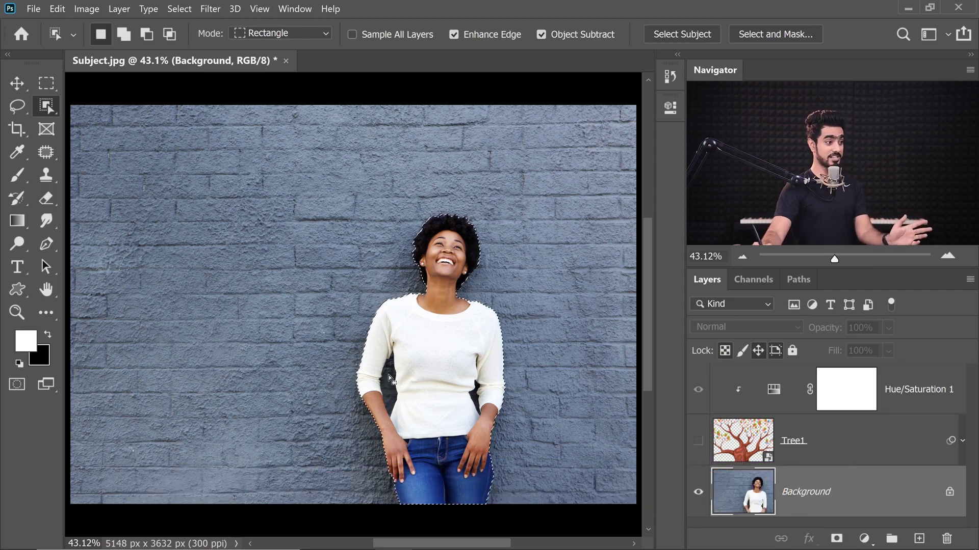
# Set the Object Selection Tool to Lasso mode and subtract the wall gap between the torso and the arm nearer the image's centre
pyautogui.rightClick(46, 106)
pyautogui.click(84, 105)
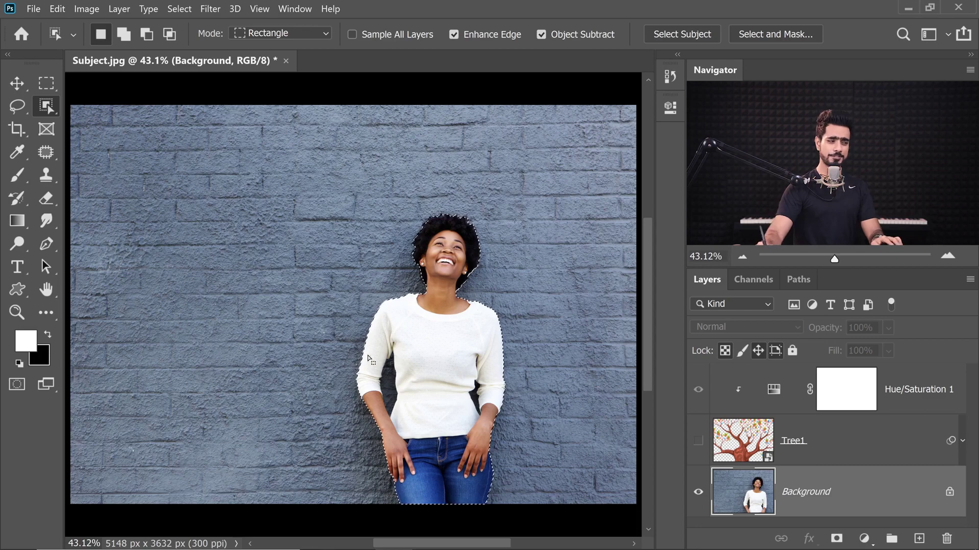
pyautogui.scroll(3, 368, 357)
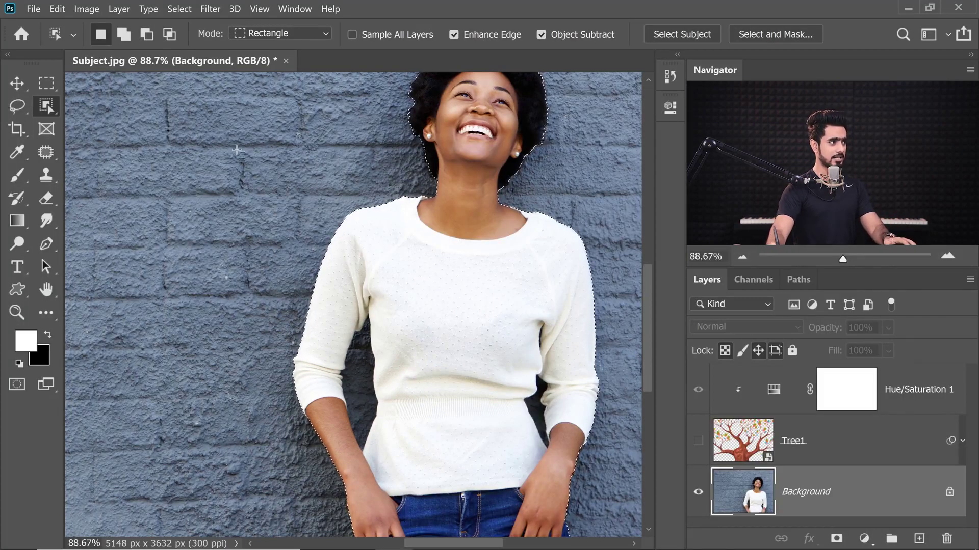
pyautogui.click(254, 33)
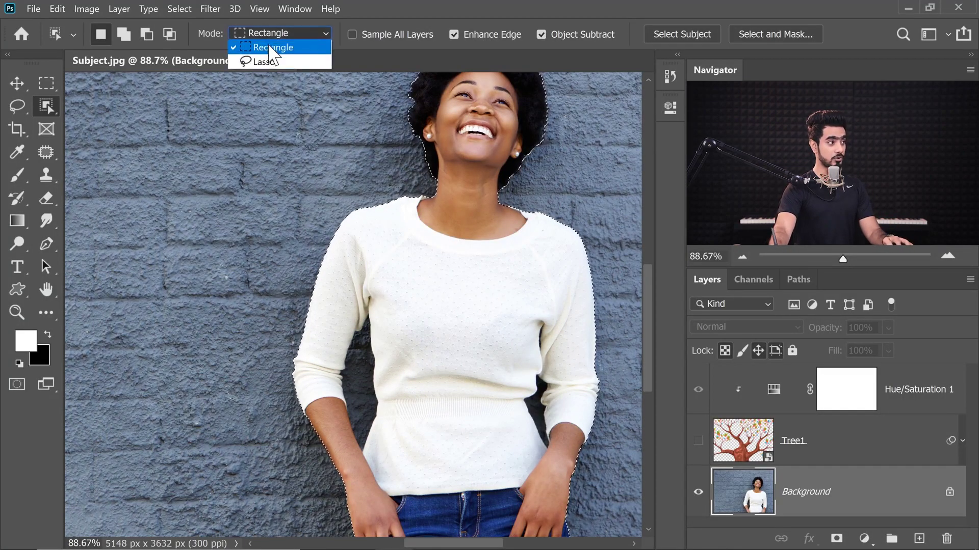
pyautogui.click(262, 61)
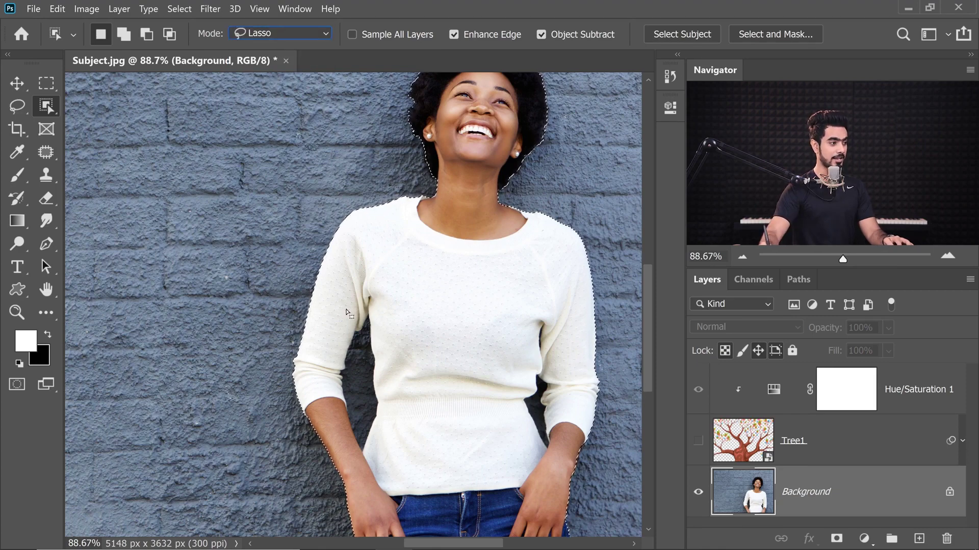
pyautogui.press('alt')
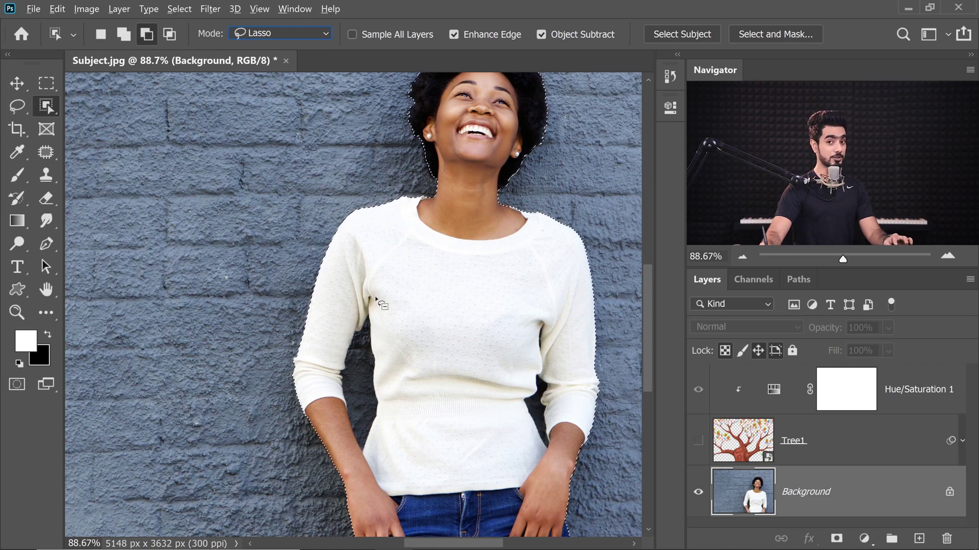
pyautogui.moveTo(368, 291)
pyautogui.mouseDown()
pyautogui.moveTo(352, 305)
pyautogui.moveTo(340, 345)
pyautogui.mouseUp()
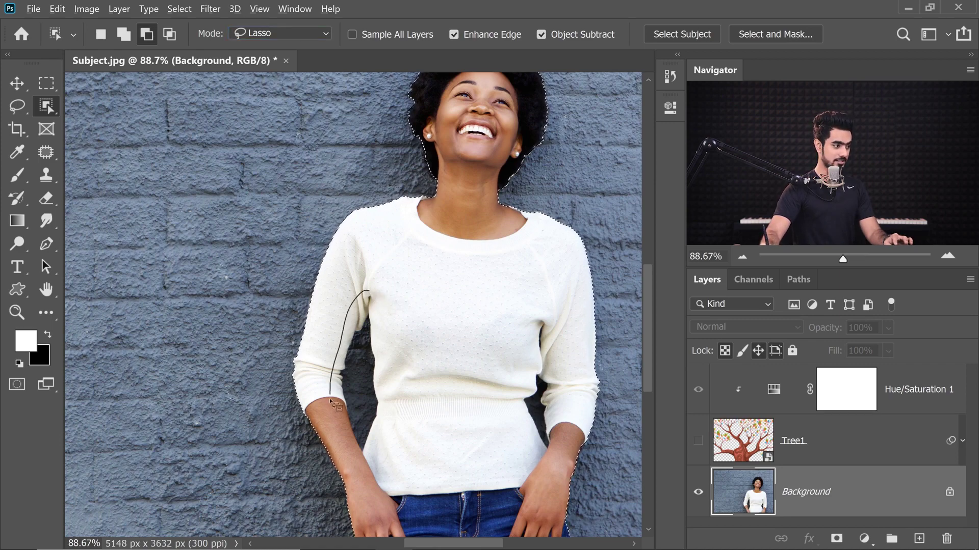
pyautogui.moveTo(364, 460)
pyautogui.mouseDown()
pyautogui.moveTo(382, 450)
pyautogui.moveTo(391, 420)
pyautogui.moveTo(391, 357)
pyautogui.mouseUp()
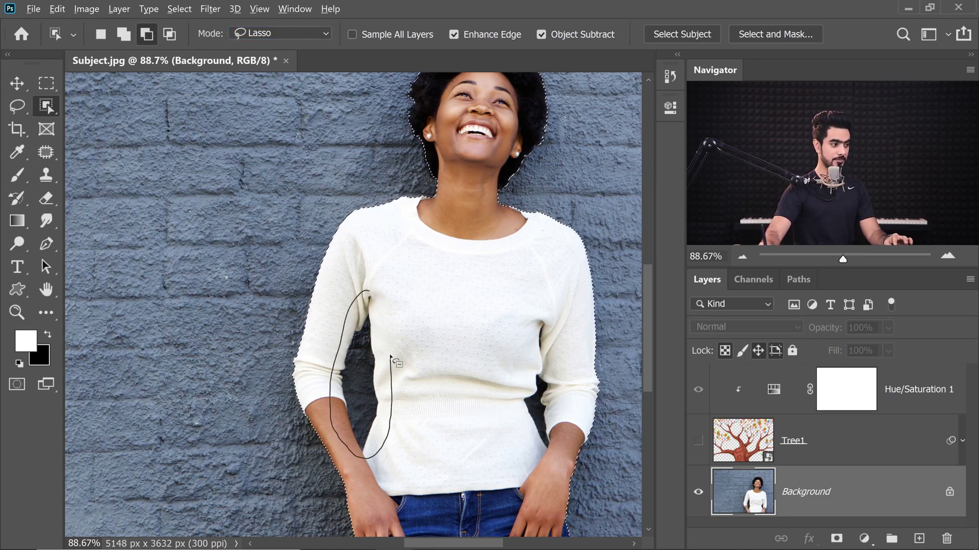
pyautogui.moveTo(377, 318); pyautogui.dragTo(373, 306)
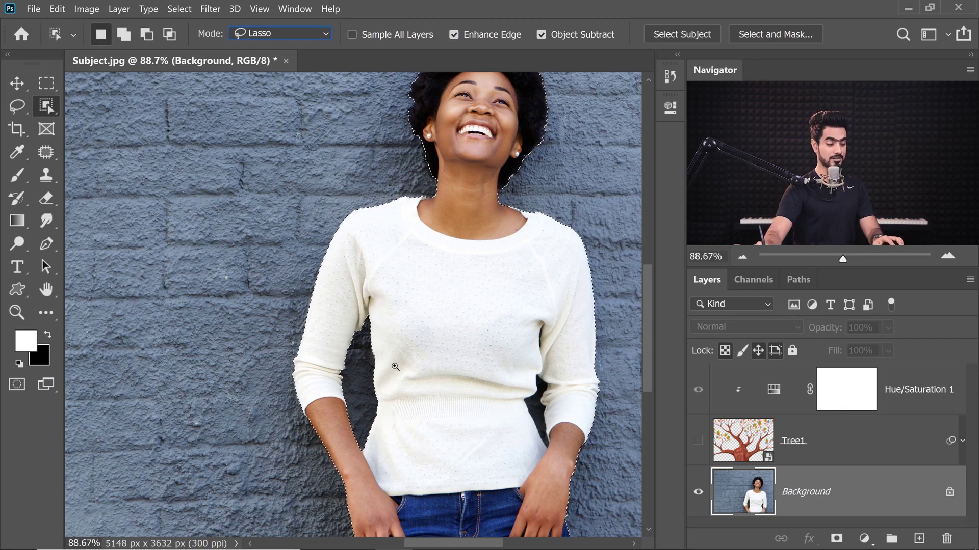
# Subtract the wall gap between the woman's waist and her other arm from the selection
pyautogui.scroll(3, 394, 365)
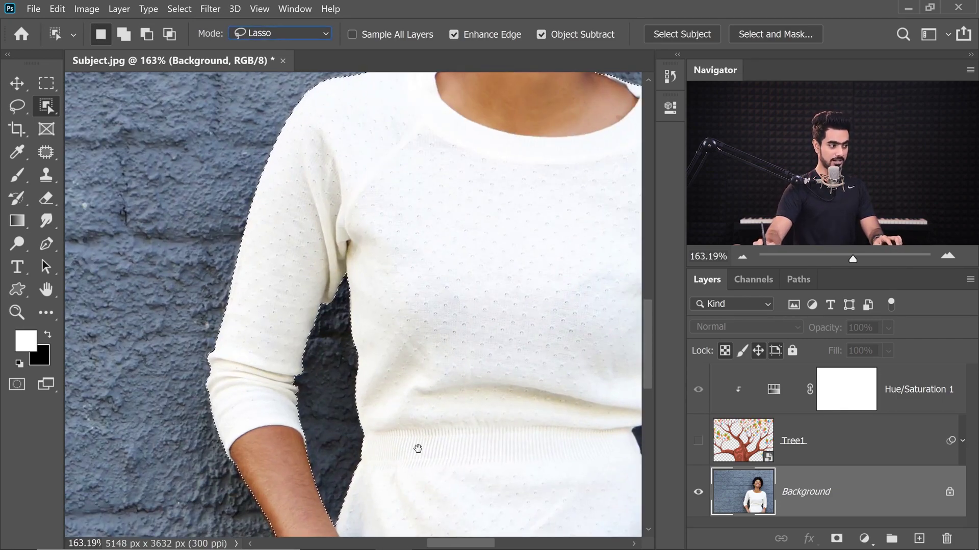
pyautogui.moveTo(490, 322); pyautogui.dragTo(296, 214)
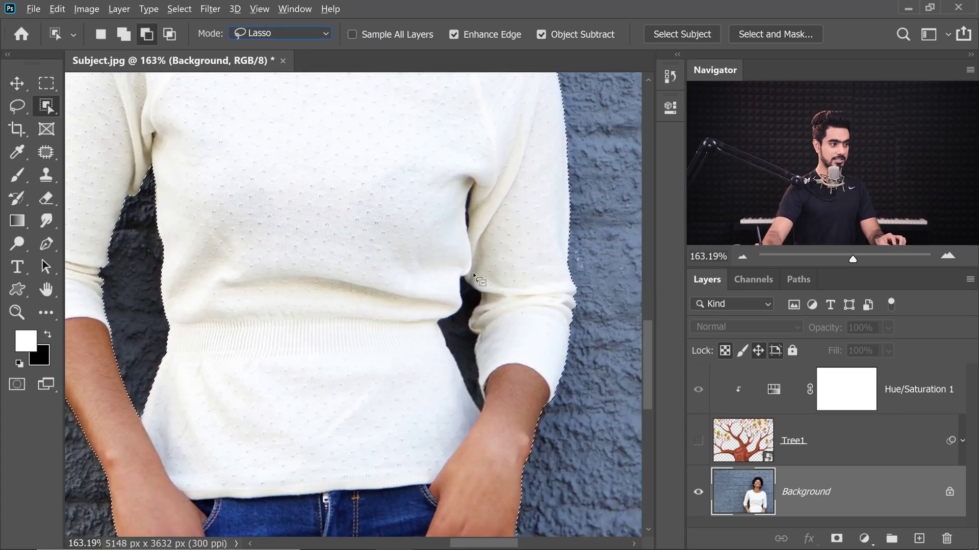
pyautogui.moveTo(476, 273)
pyautogui.mouseDown()
pyautogui.moveTo(458, 276)
pyautogui.moveTo(432, 320)
pyautogui.moveTo(453, 401)
pyautogui.moveTo(494, 410)
pyautogui.moveTo(497, 352)
pyautogui.moveTo(477, 273)
pyautogui.mouseUp()
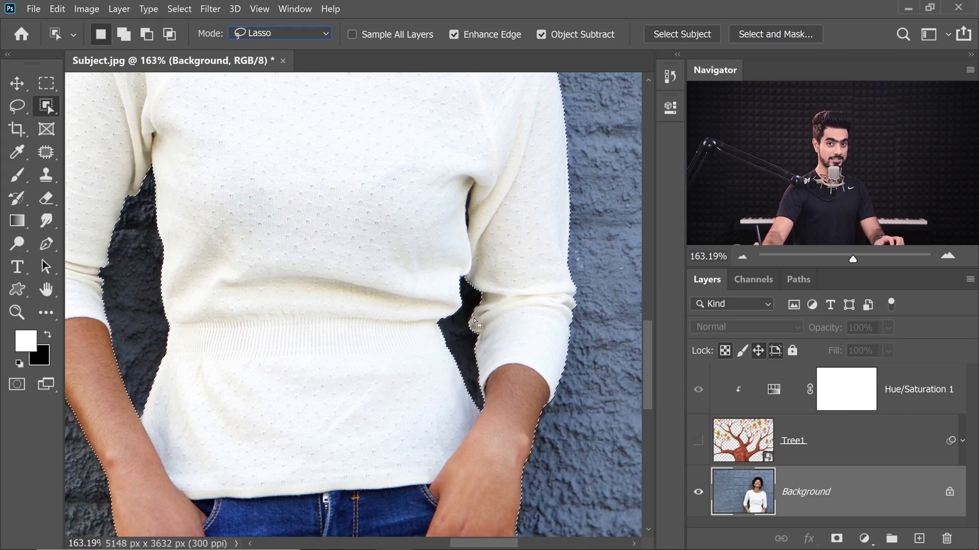
pyautogui.scroll(-2, 471, 322)
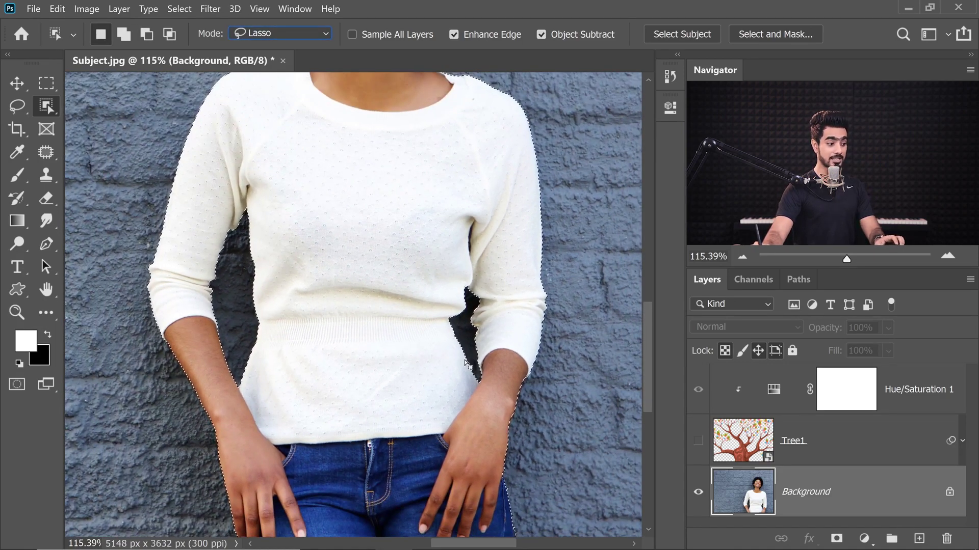
pyautogui.scroll(-2, 443, 317)
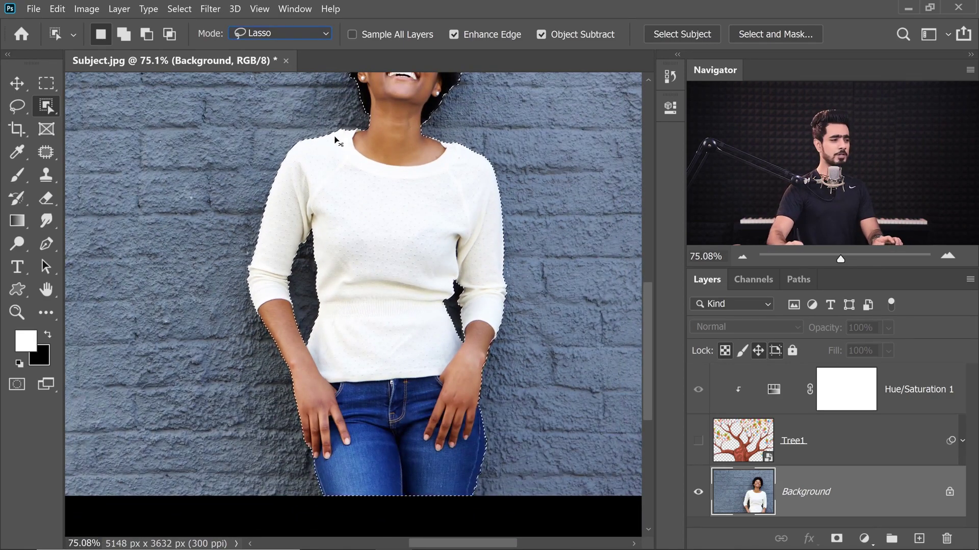
pyautogui.scroll(-2, 335, 141)
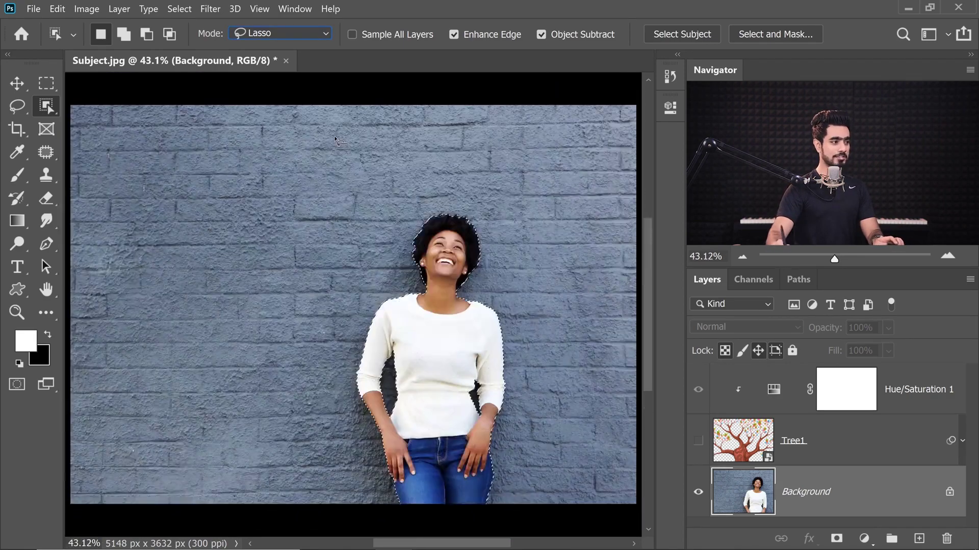
# Show the Tree1 layer again and make it the active layer
pyautogui.click(698, 441)
pyautogui.click(814, 441)
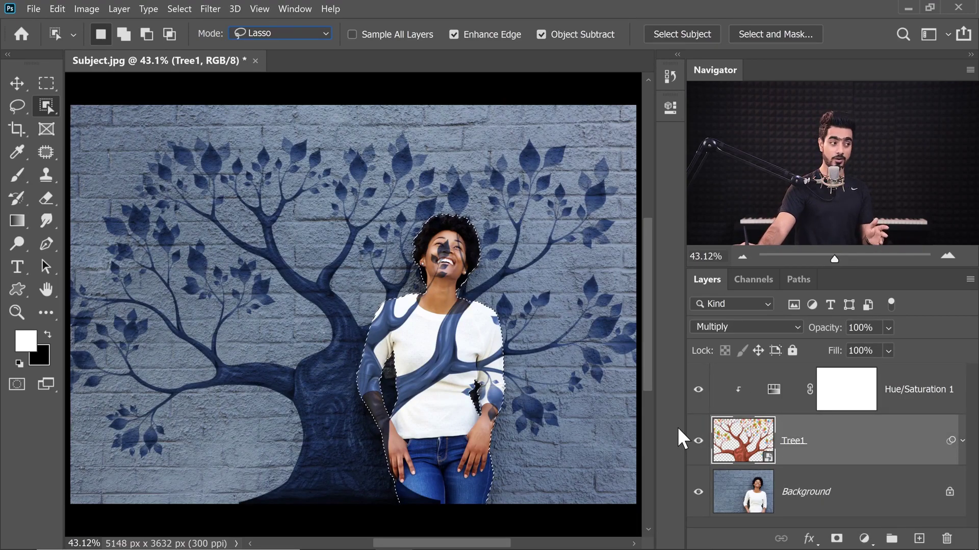
# Try masking the Tree1 layer with the selection and inverting the mask, then return to the unmasked layer
pyautogui.click(837, 537)
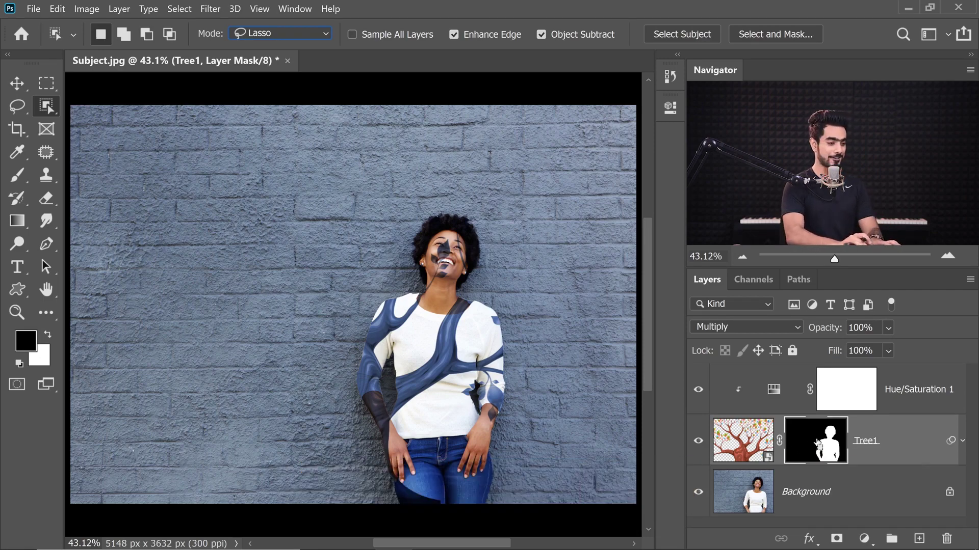
pyautogui.hotkey('ctrl', 'i')
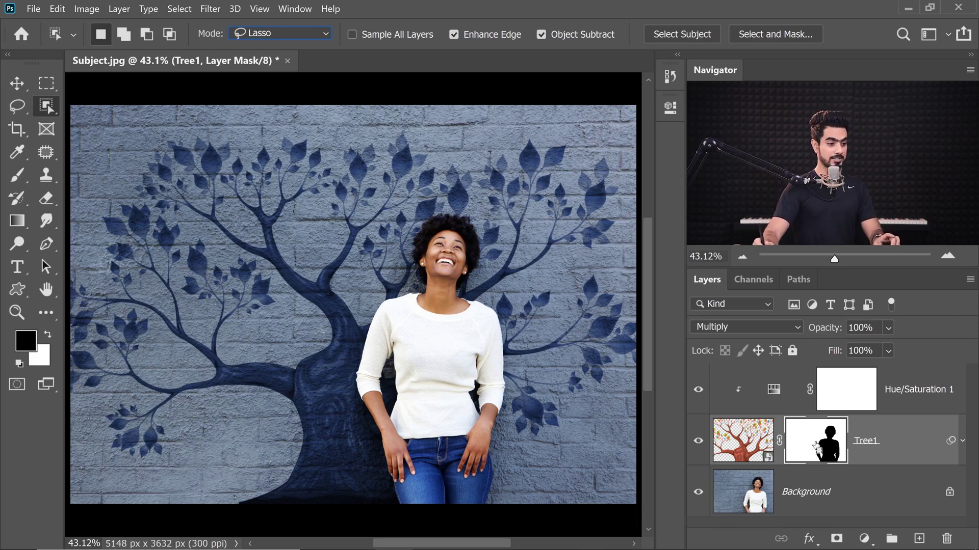
pyautogui.keyDown('ctrl'); pyautogui.click(817, 447); pyautogui.keyUp('ctrl')
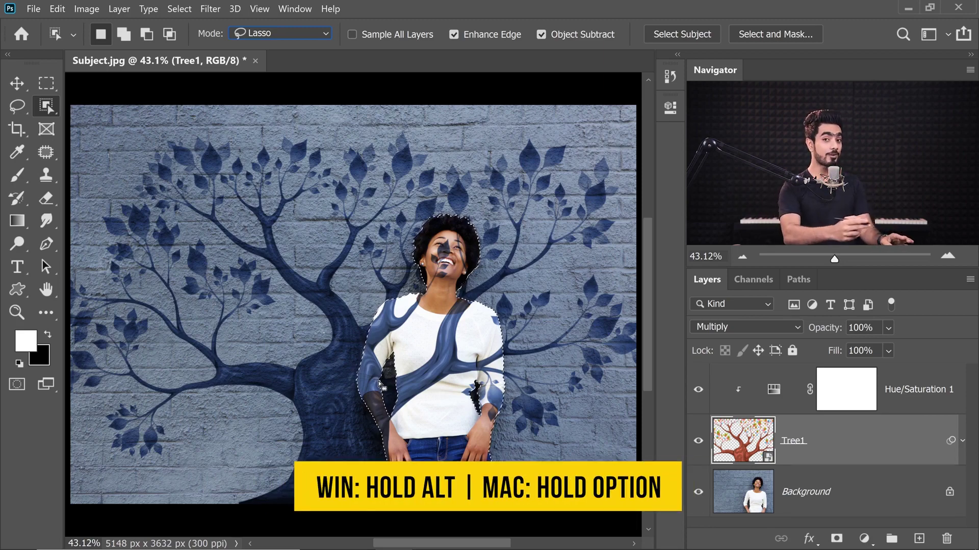
# Add an inverted layer mask to Tree1 so the selected woman is hidden from the tree artwork
pyautogui.press('alt')
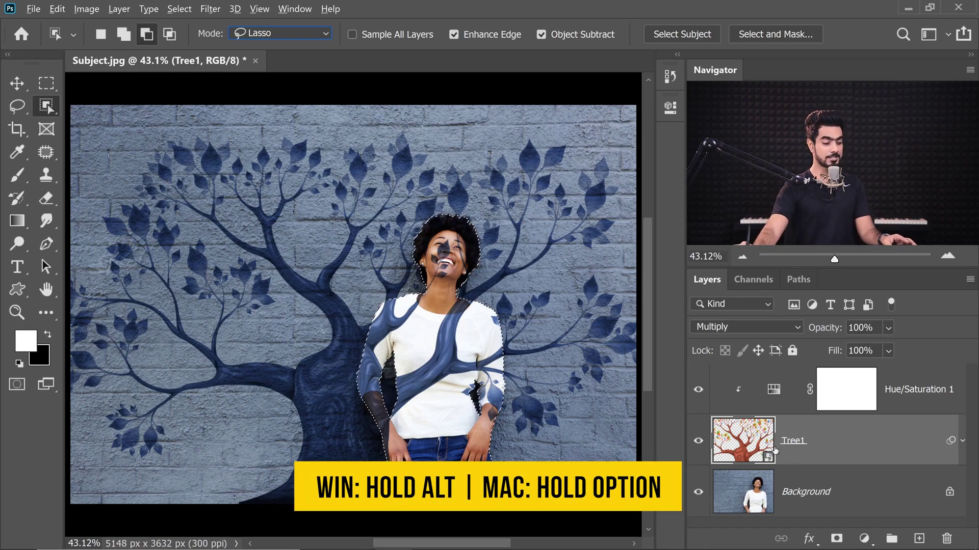
pyautogui.keyDown('alt'); pyautogui.click(837, 539); pyautogui.keyUp('alt')
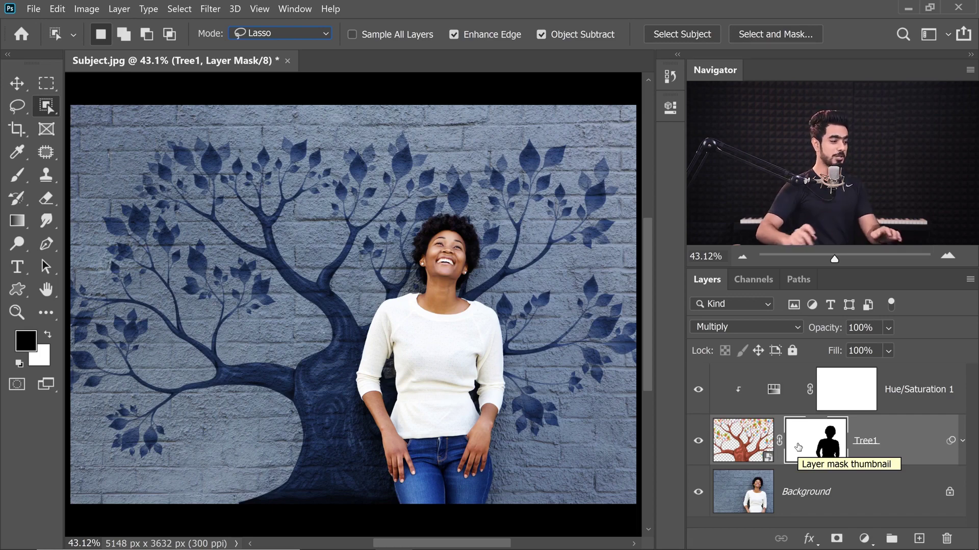
# Open the blending options of Tree1 and lower the Blend If white limit of the underlying layer to 130
pyautogui.scroll(3, 305, 261)
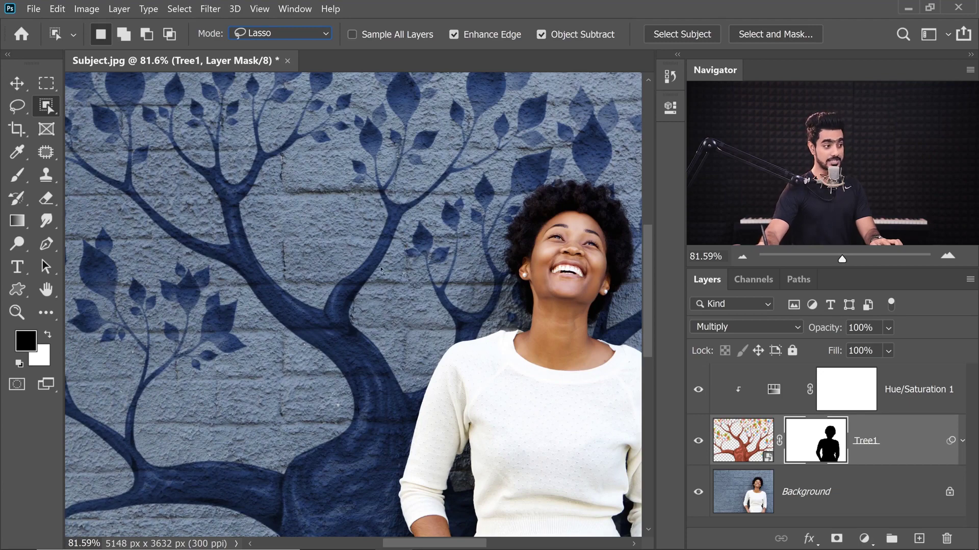
pyautogui.scroll(-3, 365, 375)
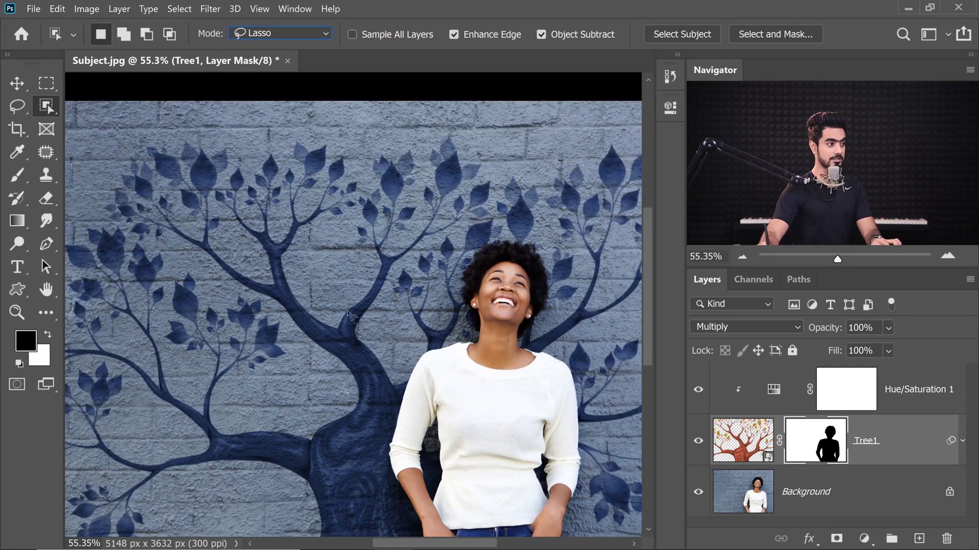
pyautogui.scroll(3, 348, 314)
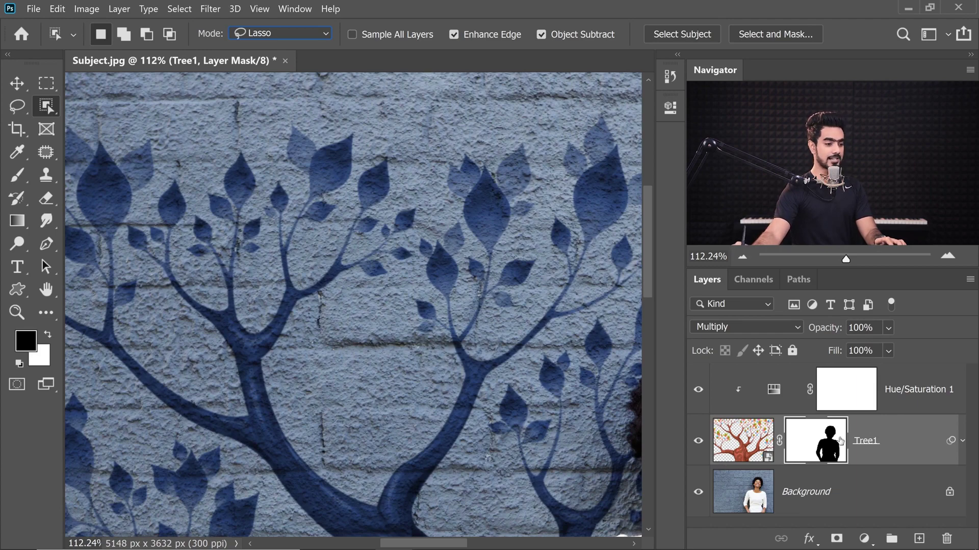
pyautogui.hotkey('ctrl', '2')
pyautogui.press('x')
pyautogui.doubleClick(907, 452)
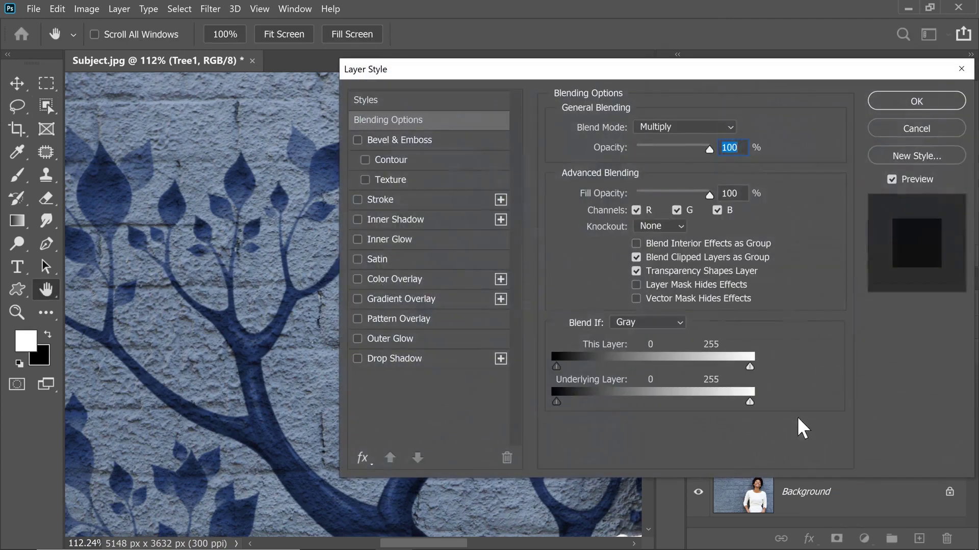
pyautogui.scroll(-3, 217, 240)
pyautogui.moveTo(214, 247); pyautogui.dragTo(213, 185)
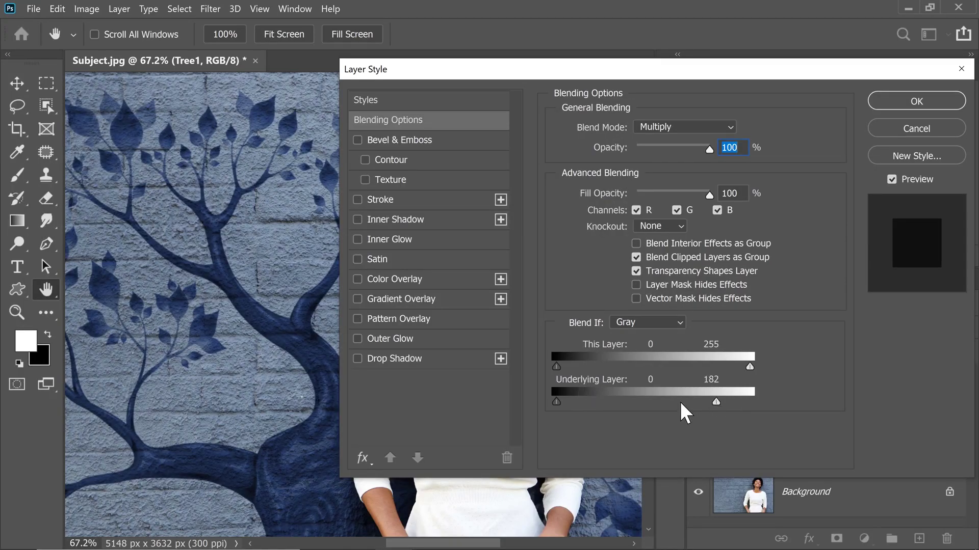
pyautogui.moveTo(717, 402); pyautogui.dragTo(651, 403)
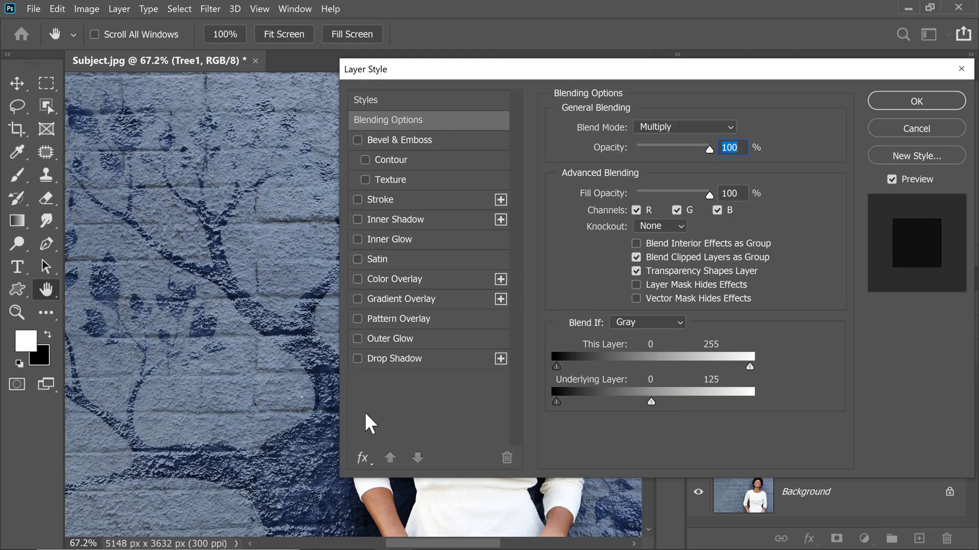
pyautogui.moveTo(651, 402); pyautogui.dragTo(655, 403)
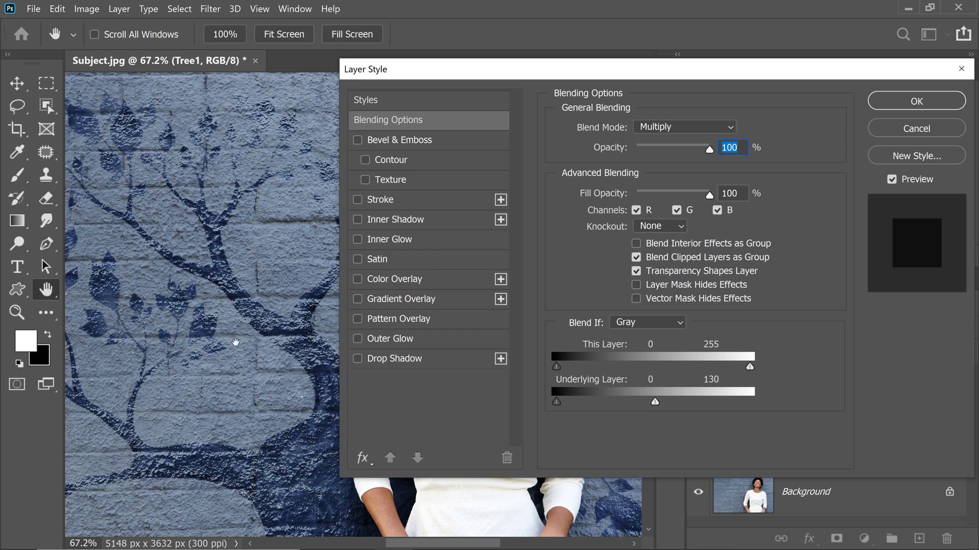
# Split the underlying layer's white Blend If limit to 120 / 216 and apply the layer style
pyautogui.press('alt')
pyautogui.moveTo(659, 401); pyautogui.dragTo(722, 402)
pyautogui.moveTo(649, 403); pyautogui.dragTo(647, 405)
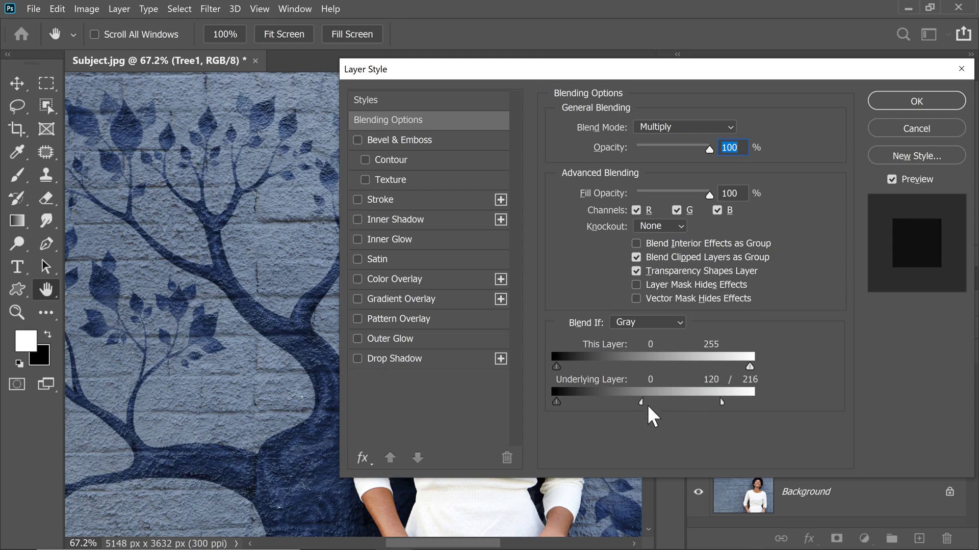
pyautogui.click(883, 104)
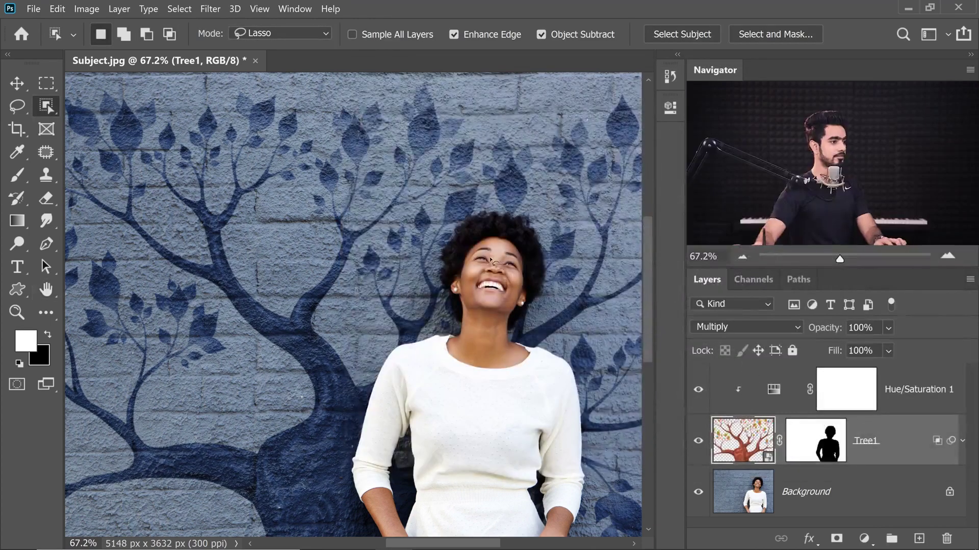
# Place the Steam 1.jpg overlay from the Example 5 Overlays folder as a layer above the man's photo in Subject.jpg
pyautogui.hotkey('ctrl', '0')
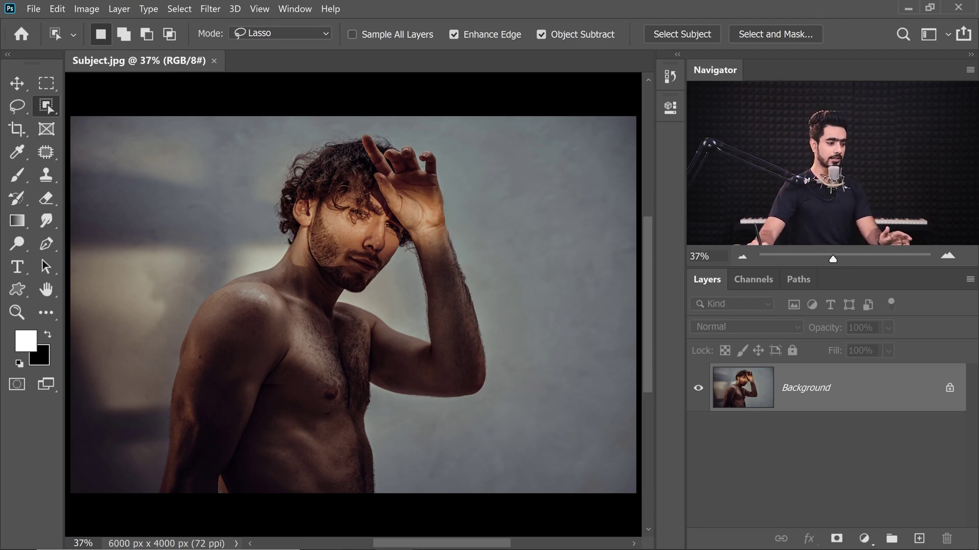
pyautogui.click(432, 542)
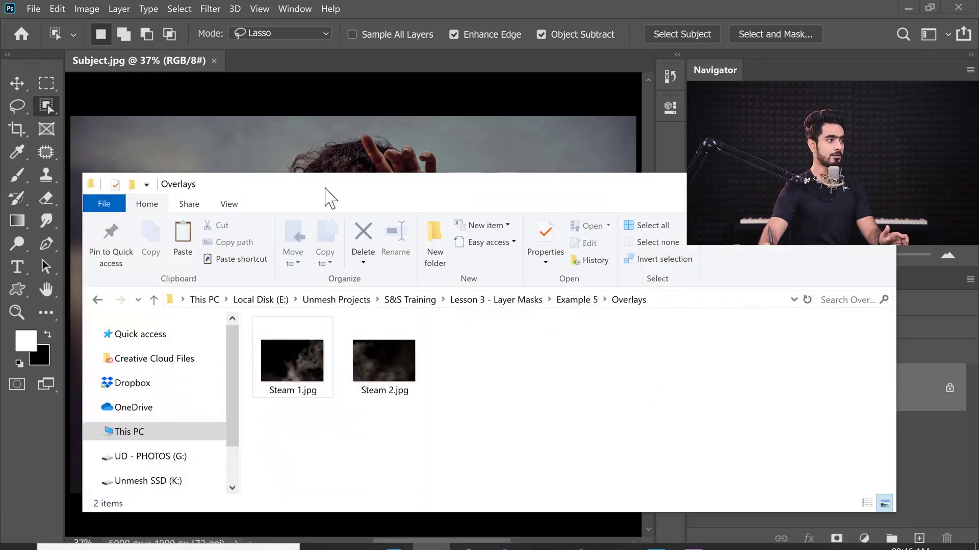
pyautogui.moveTo(326, 191); pyautogui.dragTo(556, 249)
pyautogui.moveTo(526, 414); pyautogui.dragTo(268, 246)
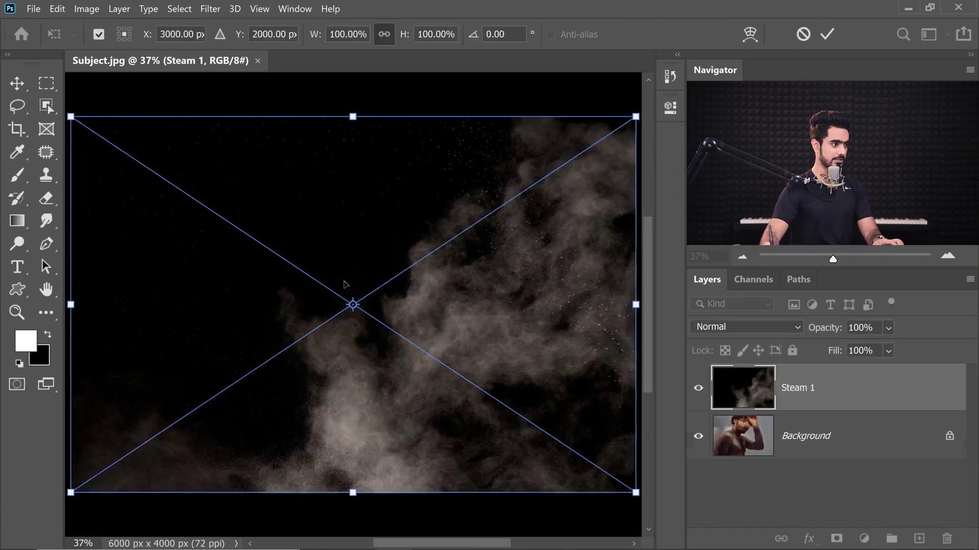
pyautogui.scroll(-1, 346, 285)
pyautogui.scroll(2, 423, 316)
pyautogui.press('Return')
pyautogui.press('w')
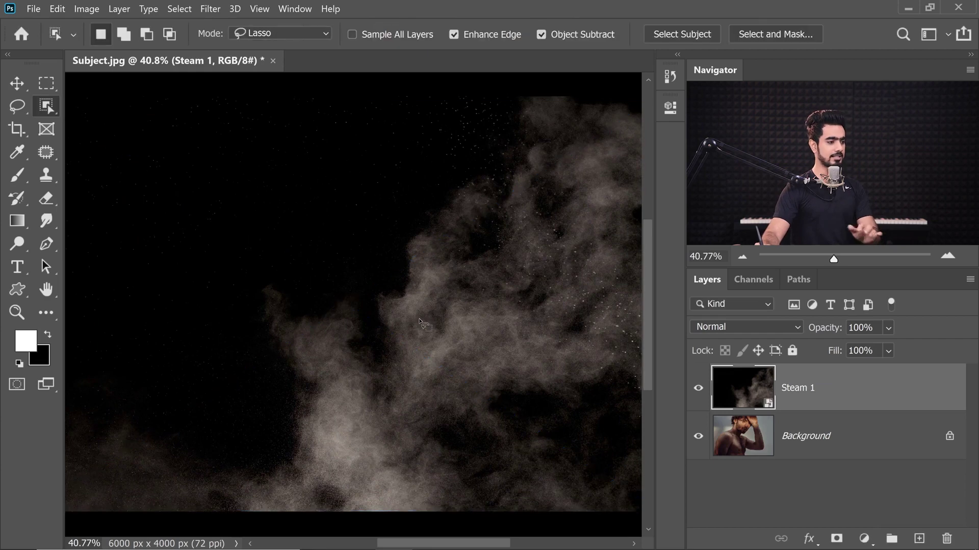
# Set the blending mode of the Steam 1 layer to Screen so its black background drops out
pyautogui.scroll(-1, 291, 315)
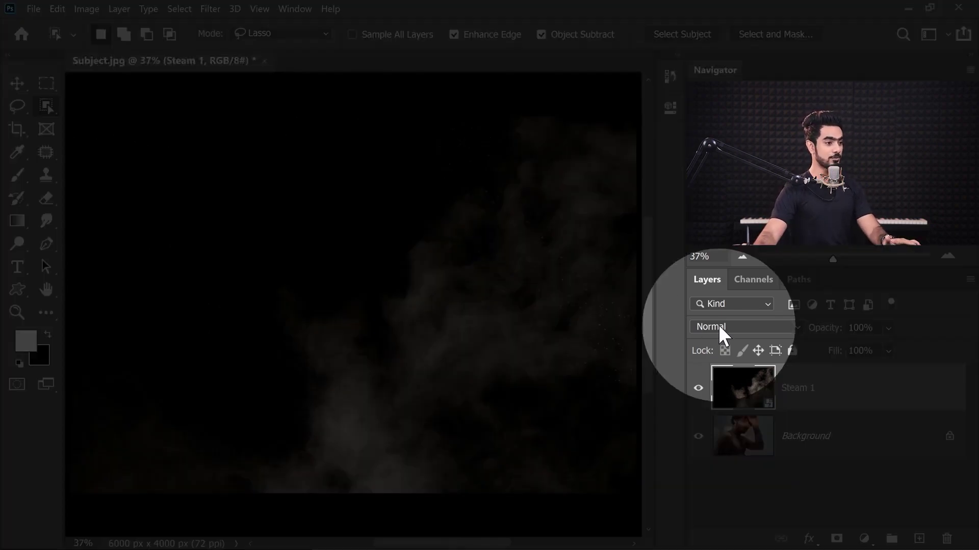
pyautogui.click(718, 327)
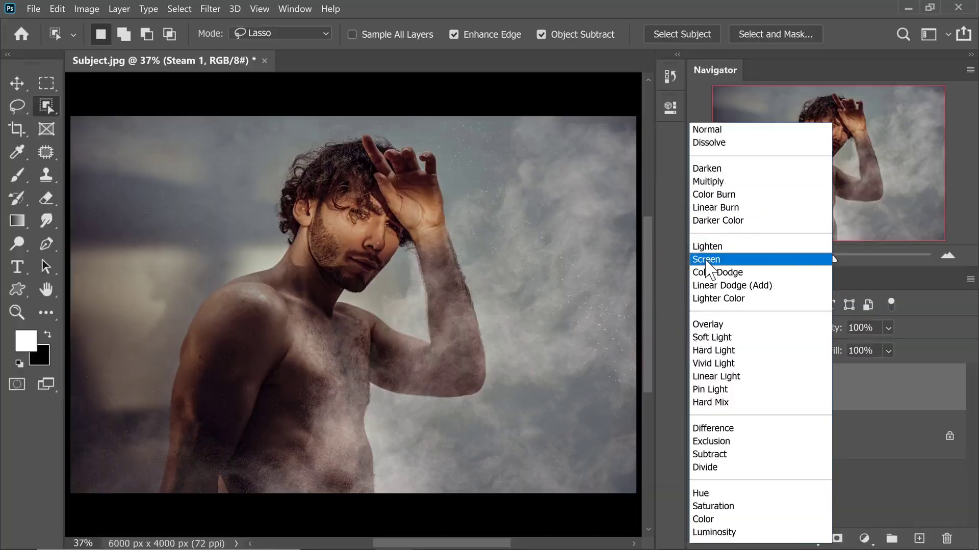
pyautogui.click(711, 261)
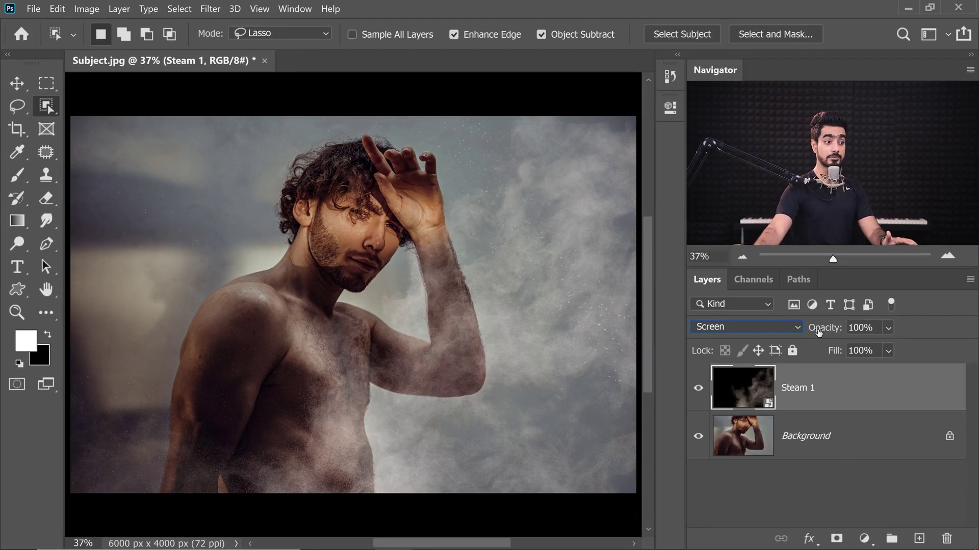
pyautogui.moveTo(819, 332)
pyautogui.mouseDown()
pyautogui.moveTo(804, 334)
pyautogui.moveTo(826, 334)
pyautogui.mouseUp()
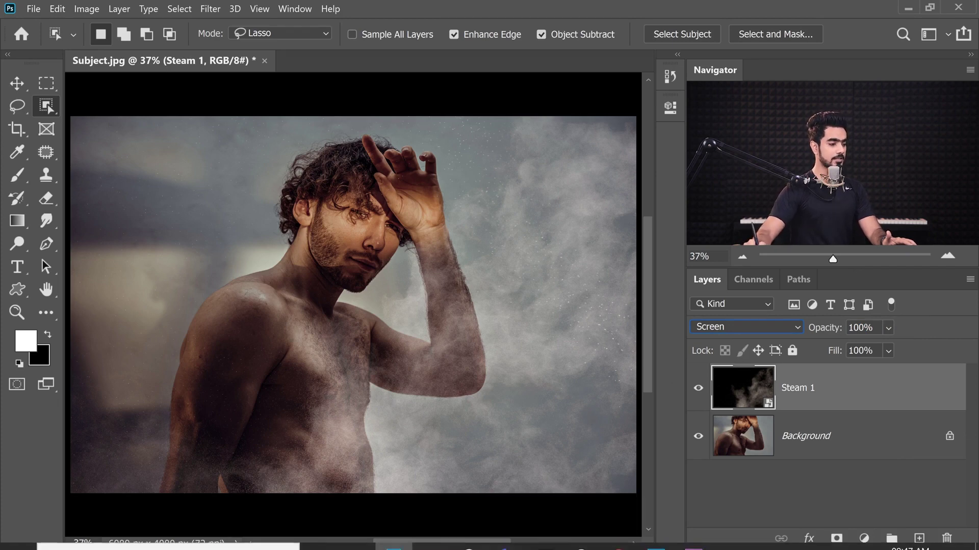
# Place Steam 2.jpg from the Overlays folder above Steam 1 and set its blending mode to Screen
pyautogui.moveTo(468, 548)
pyautogui.click(431, 535)
pyautogui.moveTo(614, 420); pyautogui.dragTo(204, 258)
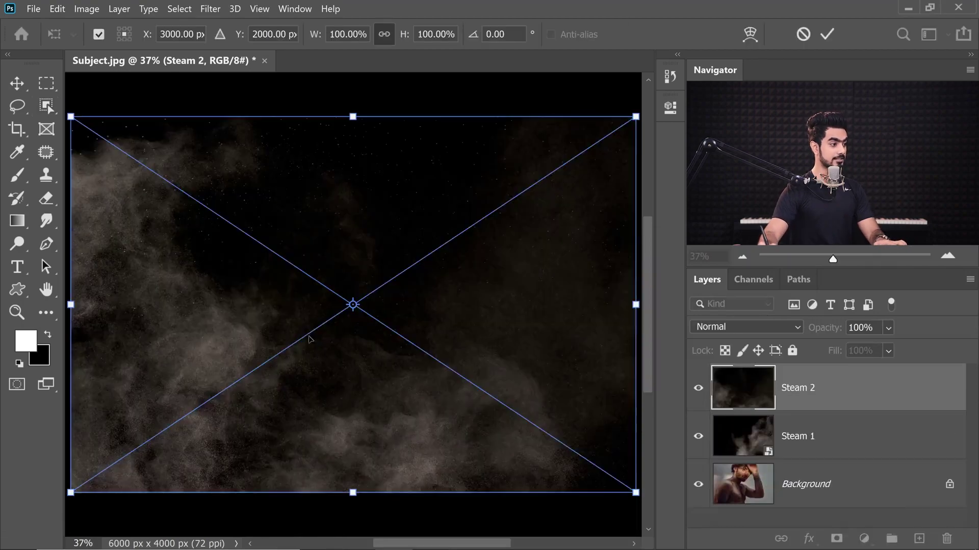
pyautogui.press('Return')
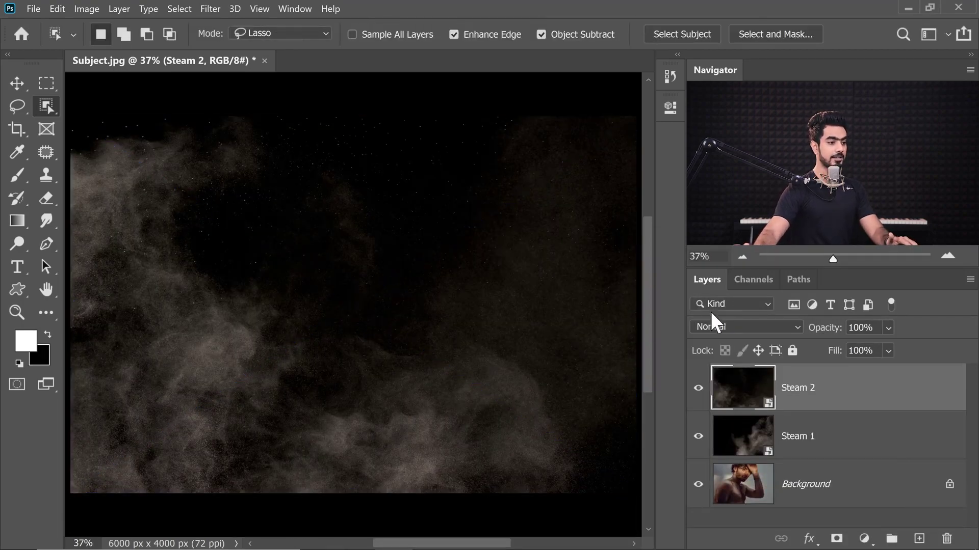
pyautogui.click(721, 326)
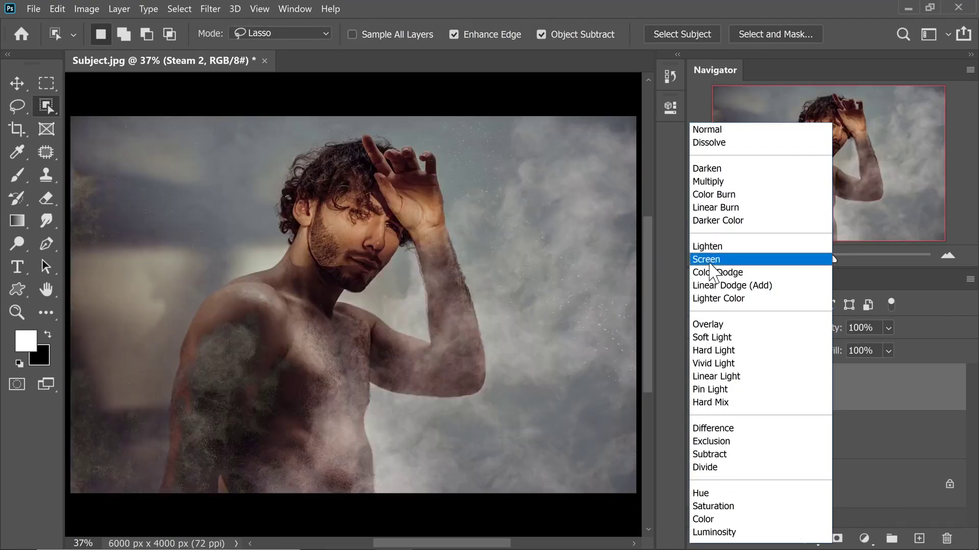
pyautogui.click(707, 262)
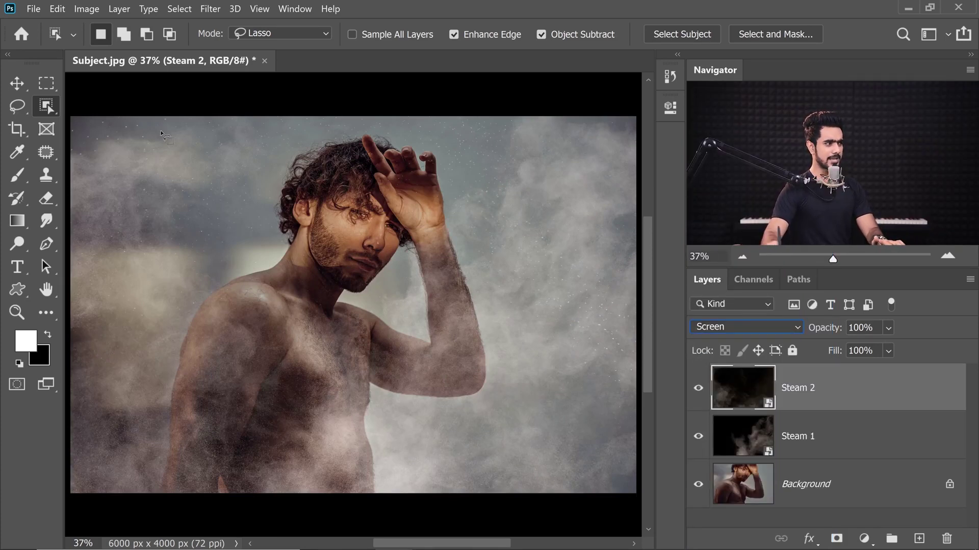
# Hide both steam layers and select the man on the Background layer with Select Subject
pyautogui.scroll(-2, 245, 334)
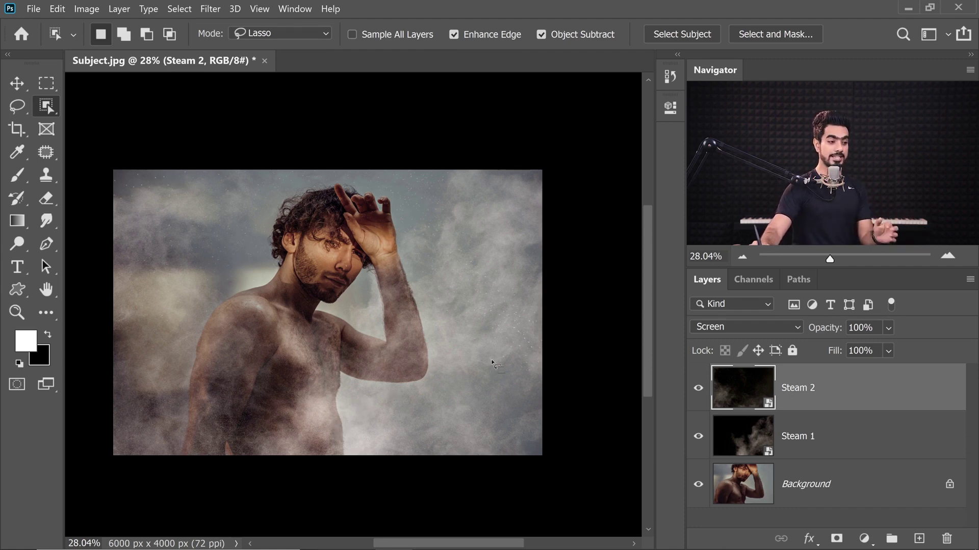
pyautogui.click(697, 436)
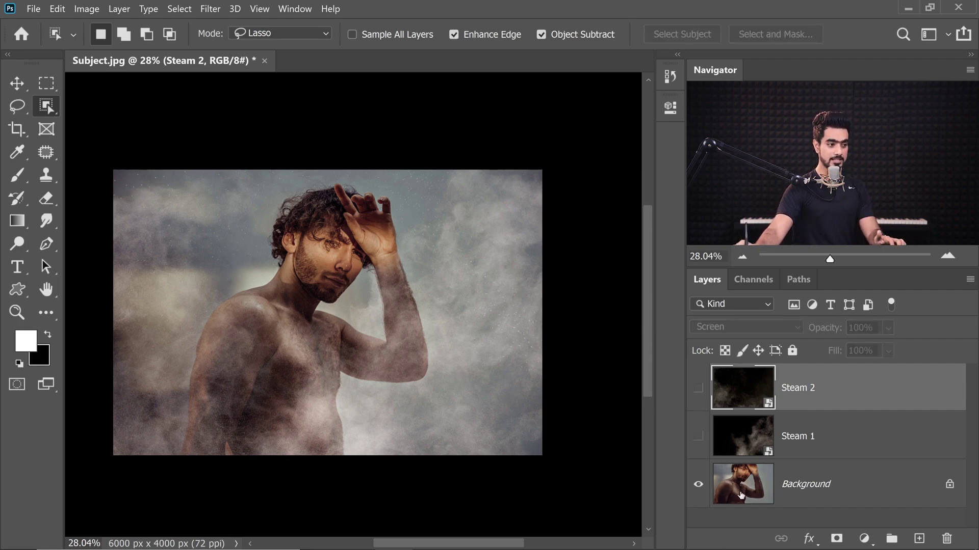
pyautogui.click(785, 486)
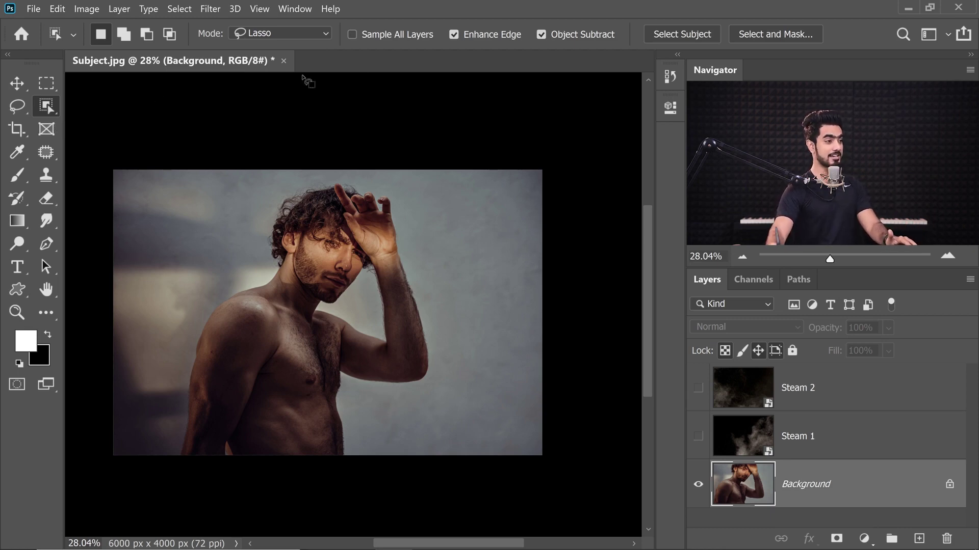
pyautogui.click(655, 34)
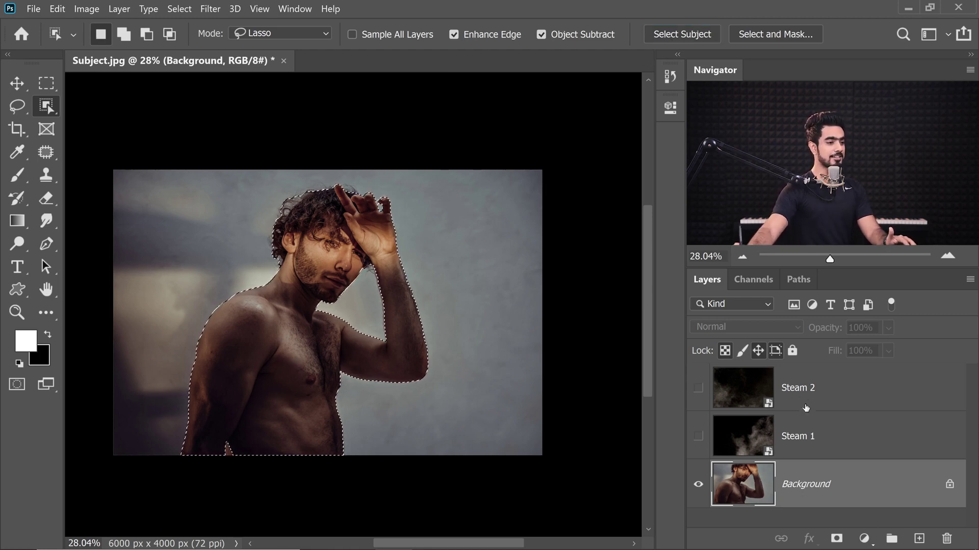
# Show both steam layers again and add an inverted layer mask to Steam 2 that hides its steam over the man
pyautogui.click(795, 436)
pyautogui.click(698, 436)
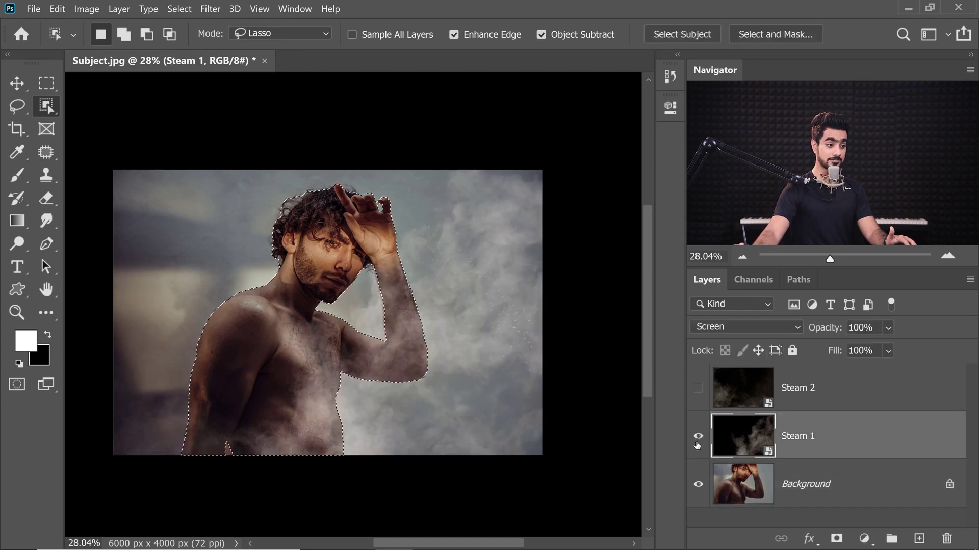
pyautogui.click(698, 388)
pyautogui.click(763, 391)
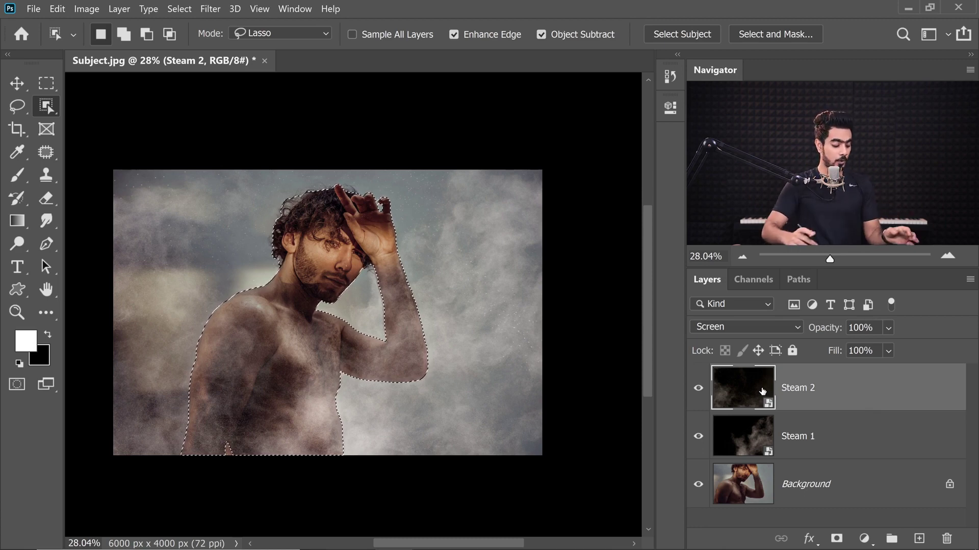
pyautogui.click(837, 539)
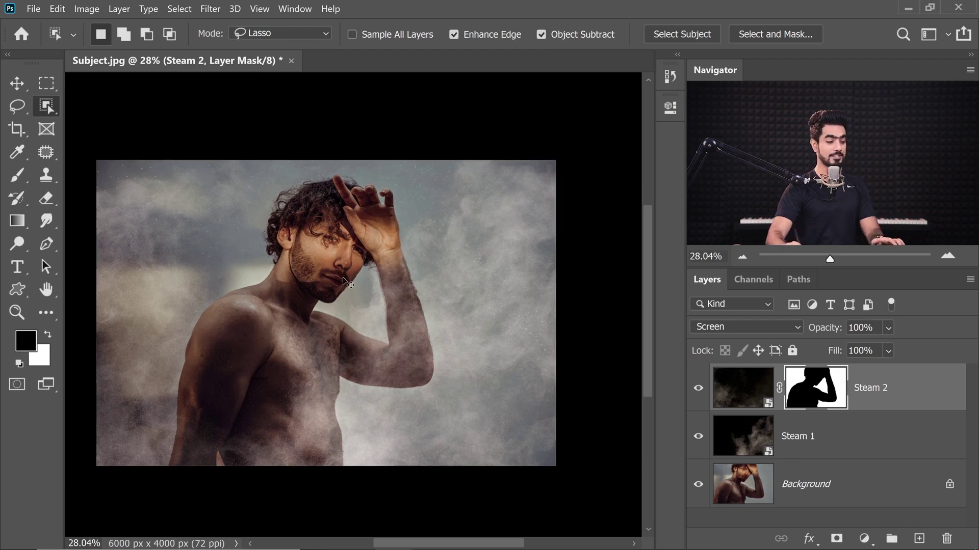
pyautogui.hotkey('ctrl', '0')
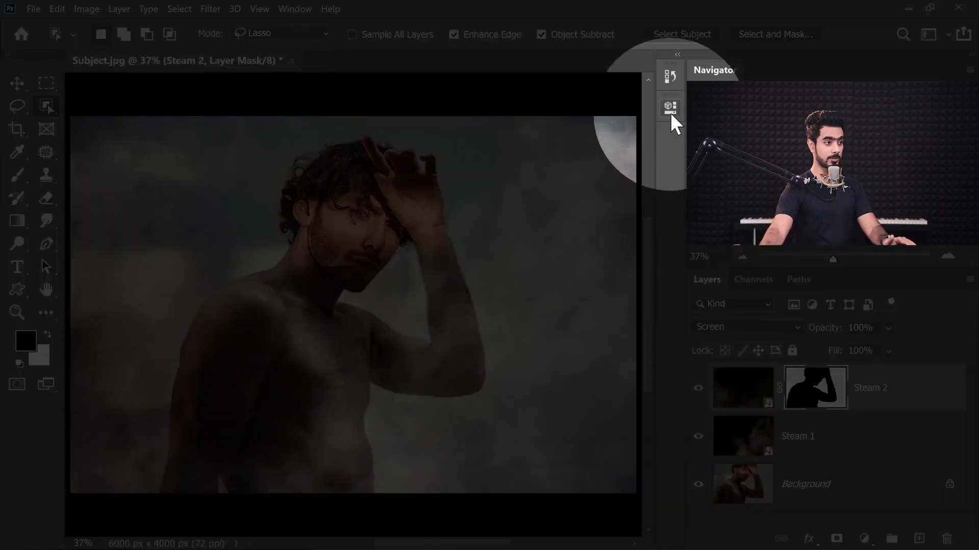
# Open the mask properties of the Steam 2 layer
pyautogui.click(669, 109)
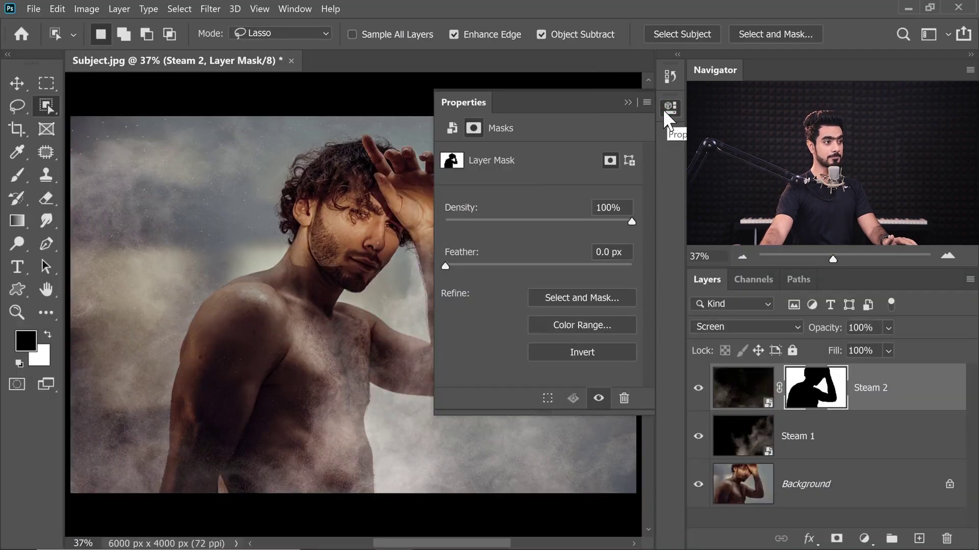
pyautogui.click(292, 9)
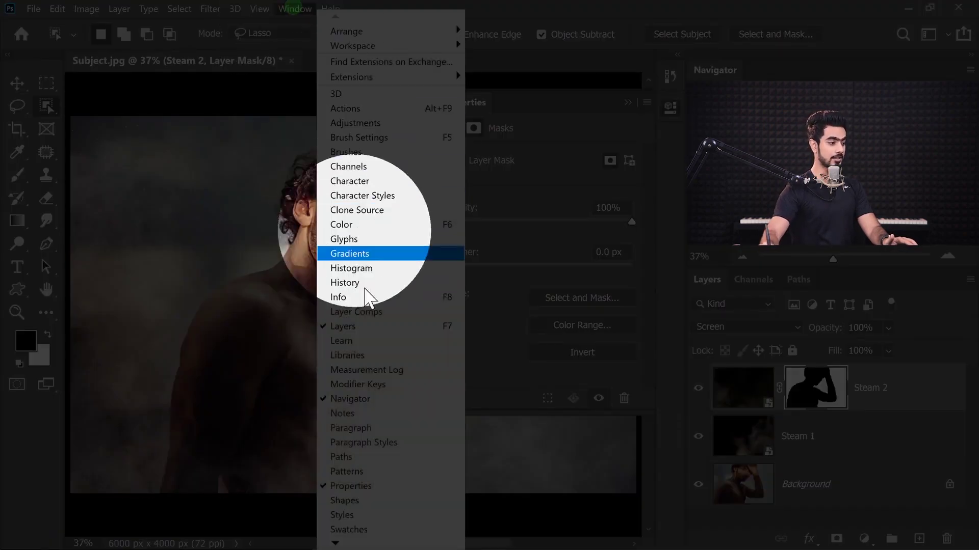
pyautogui.click(357, 487)
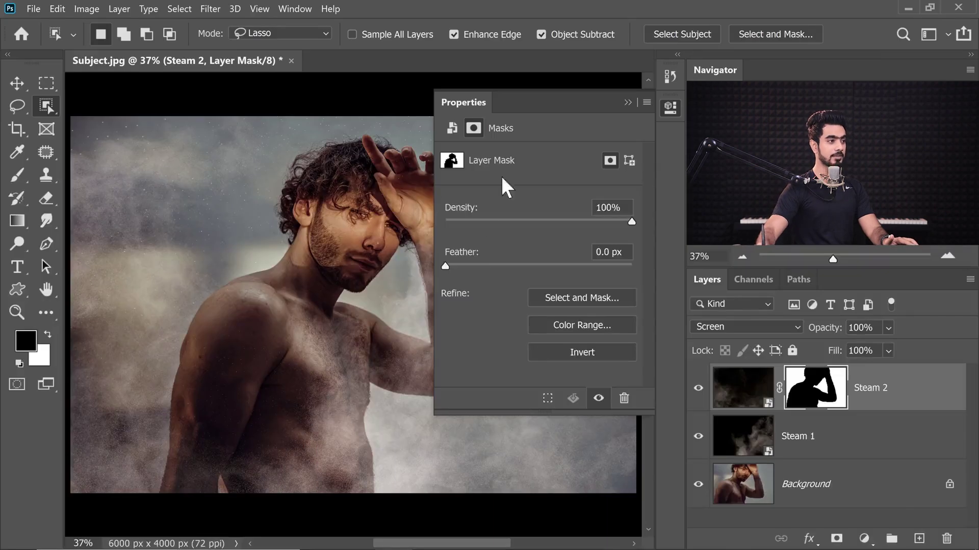
pyautogui.moveTo(452, 106); pyautogui.dragTo(674, 106)
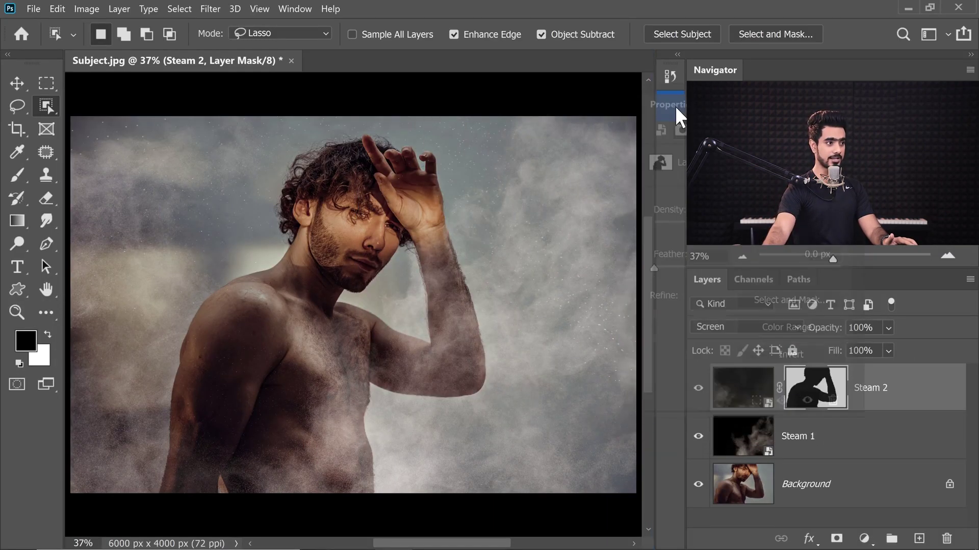
pyautogui.click(672, 107)
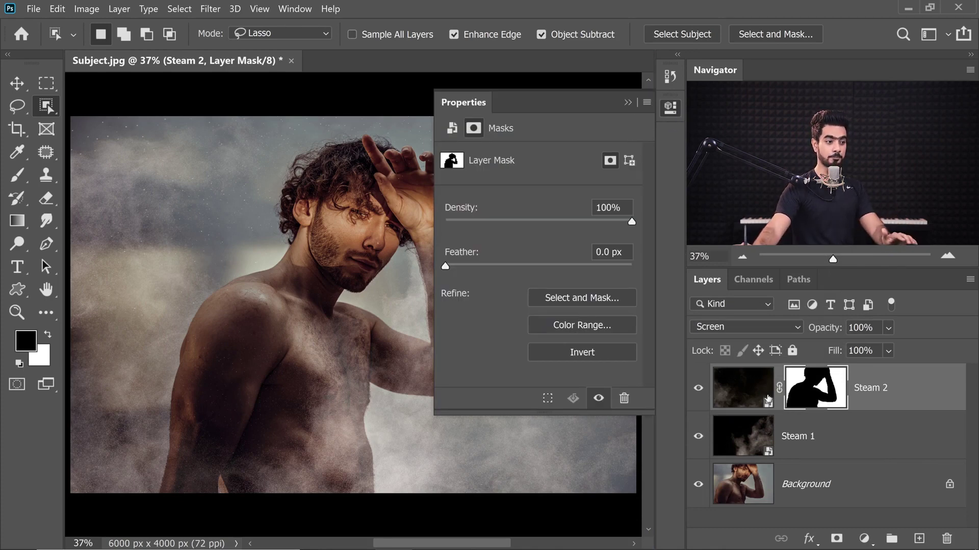
pyautogui.click(820, 395)
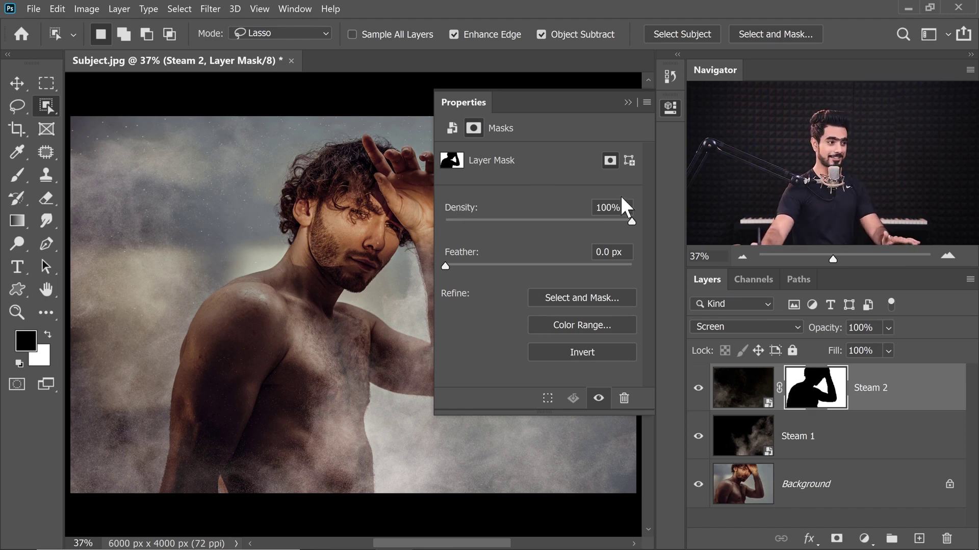
# Try the Steam 2 mask density at 0% and 62%, returning it to 100% each time
pyautogui.moveTo(631, 221); pyautogui.dragTo(445, 221)
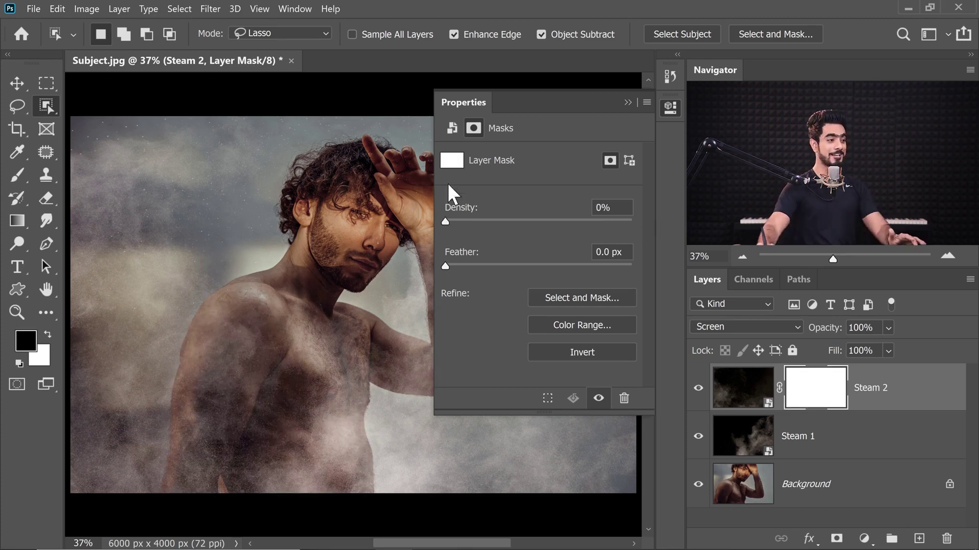
pyautogui.moveTo(453, 223); pyautogui.dragTo(632, 221)
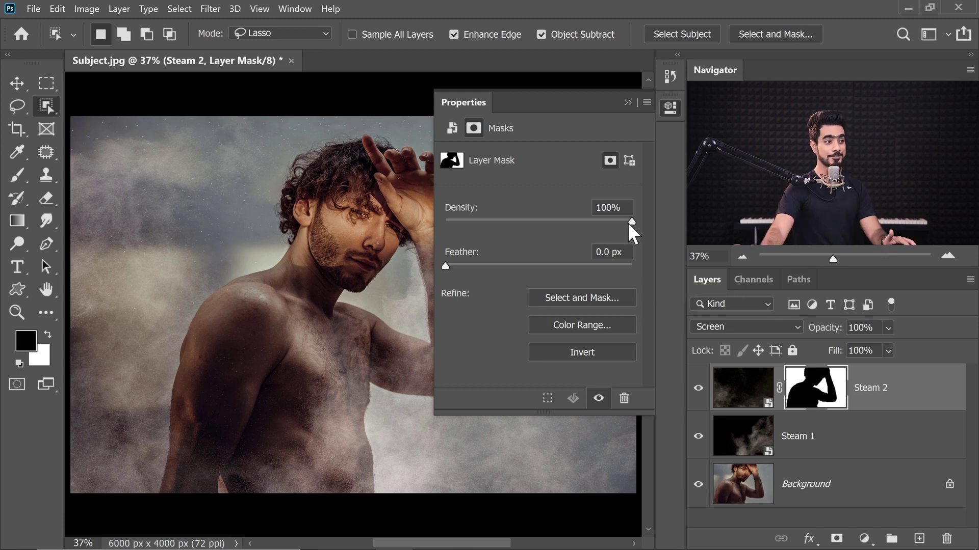
pyautogui.moveTo(630, 222); pyautogui.dragTo(560, 225)
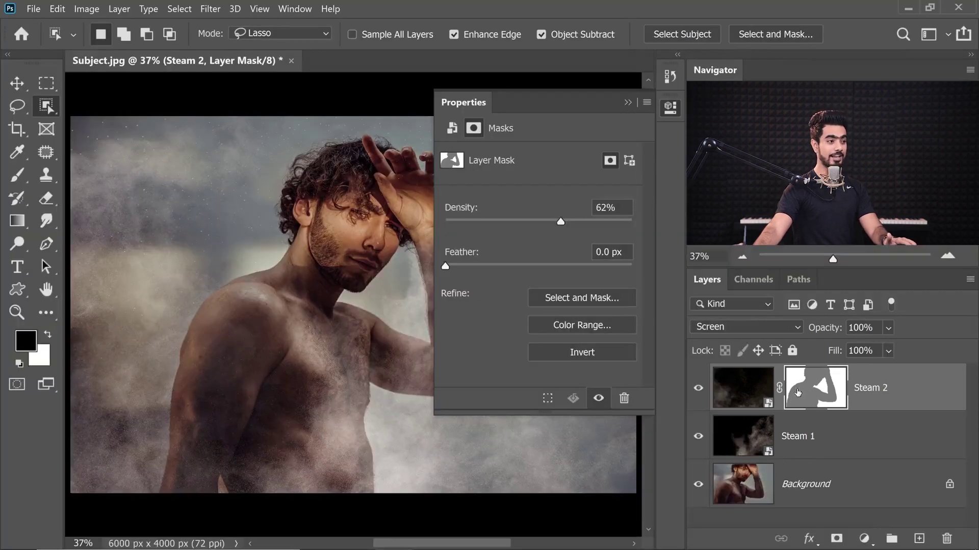
pyautogui.moveTo(545, 222); pyautogui.dragTo(638, 226)
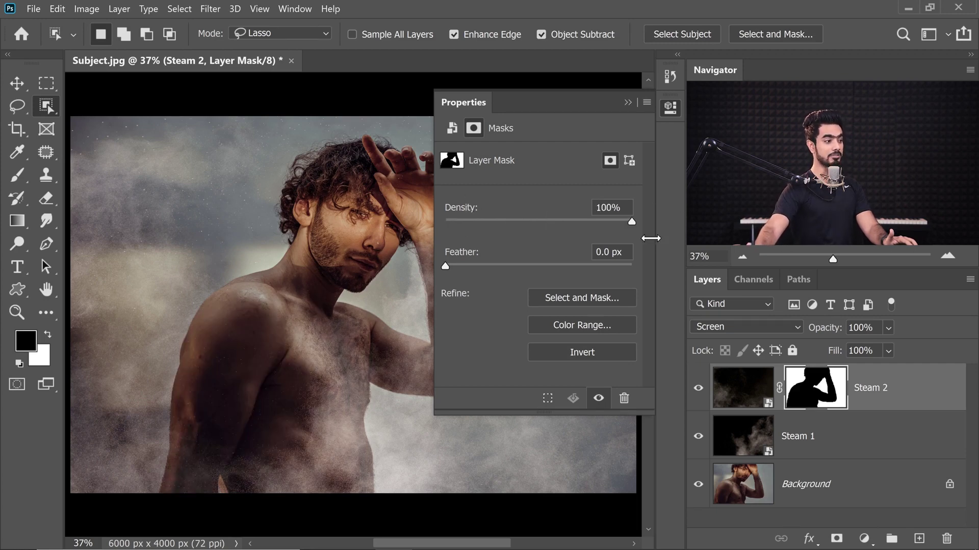
# Set the density of the Steam 2 layer mask to 55% and collapse the mask properties
pyautogui.moveTo(540, 223); pyautogui.dragTo(557, 221)
pyautogui.click(612, 207)
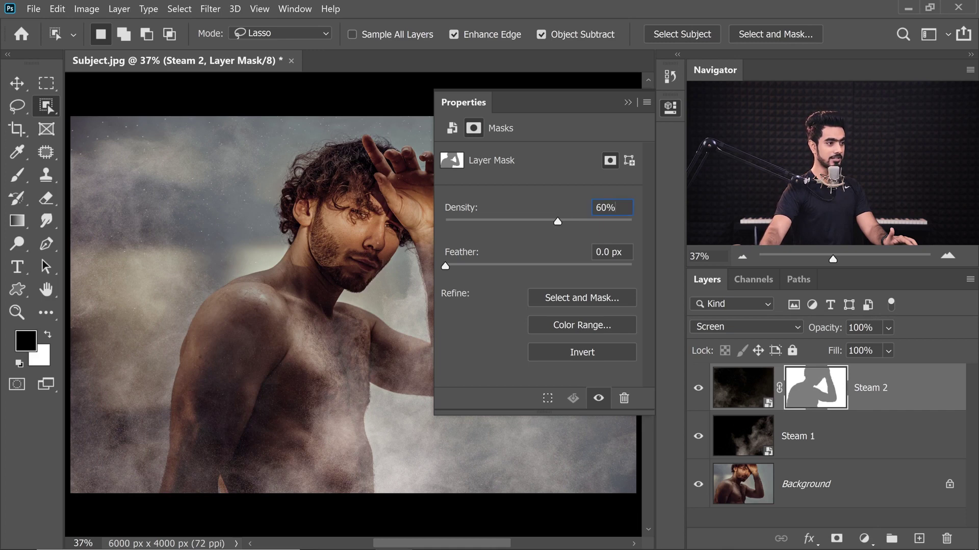
pyautogui.write('55')
pyautogui.press('Return')
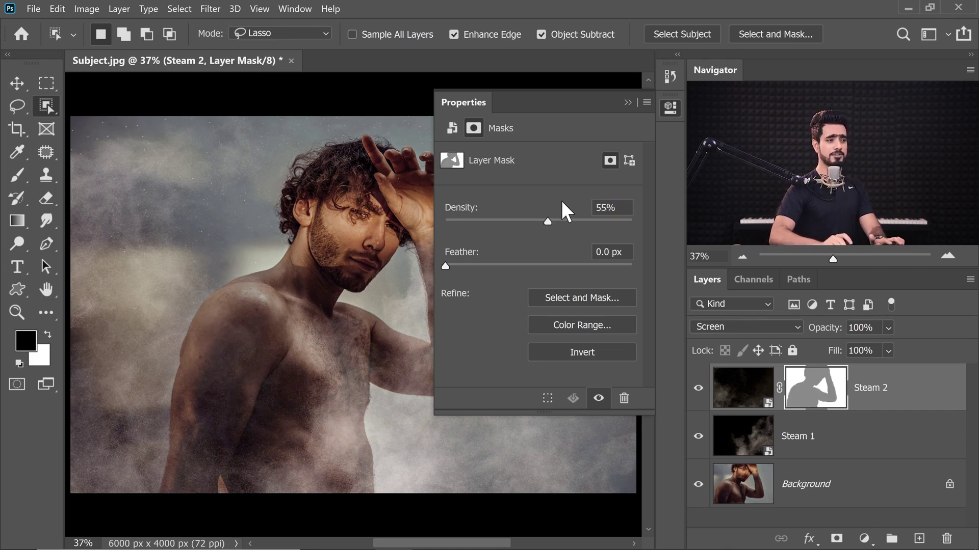
pyautogui.click(629, 103)
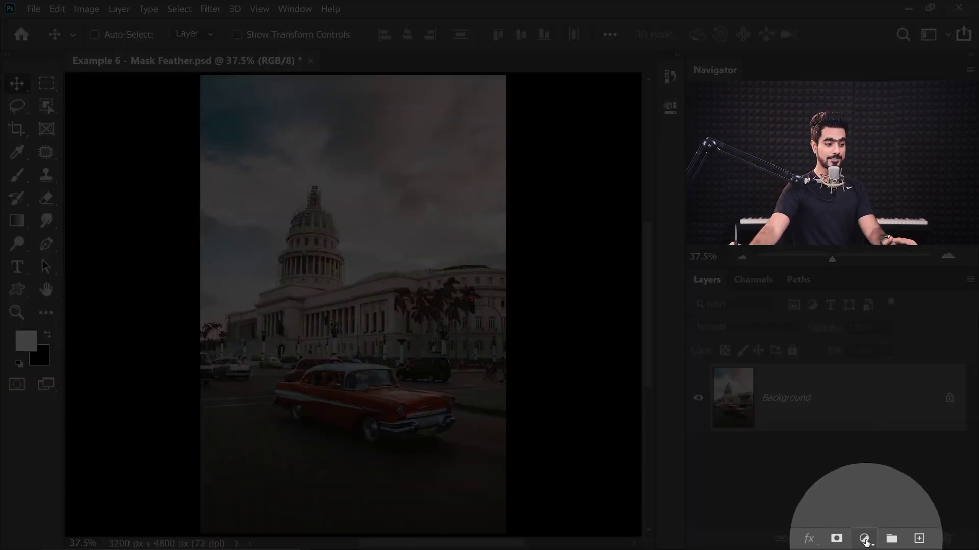
# Add a Curves adjustment layer above the Background in Example 6 - Mask Feather.psd
pyautogui.click(864, 538)
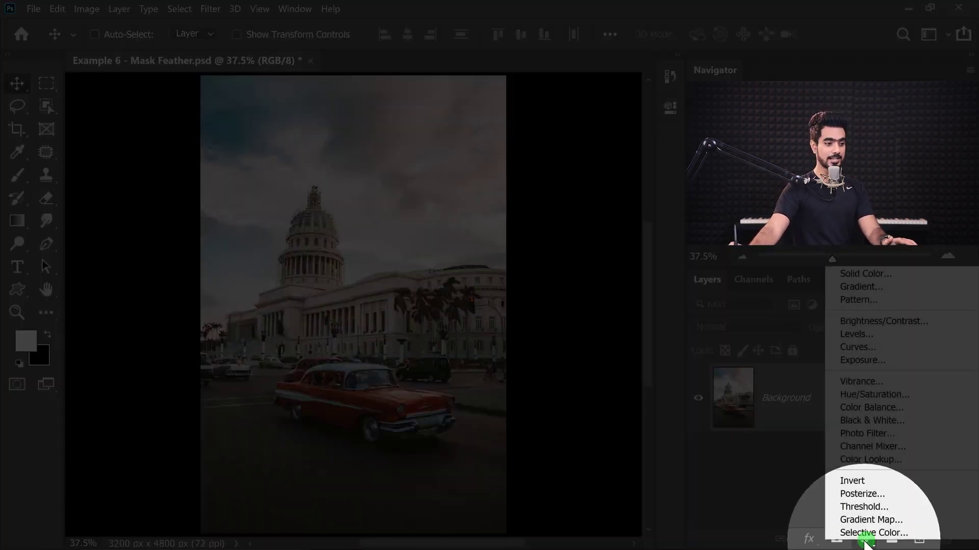
pyautogui.click(869, 344)
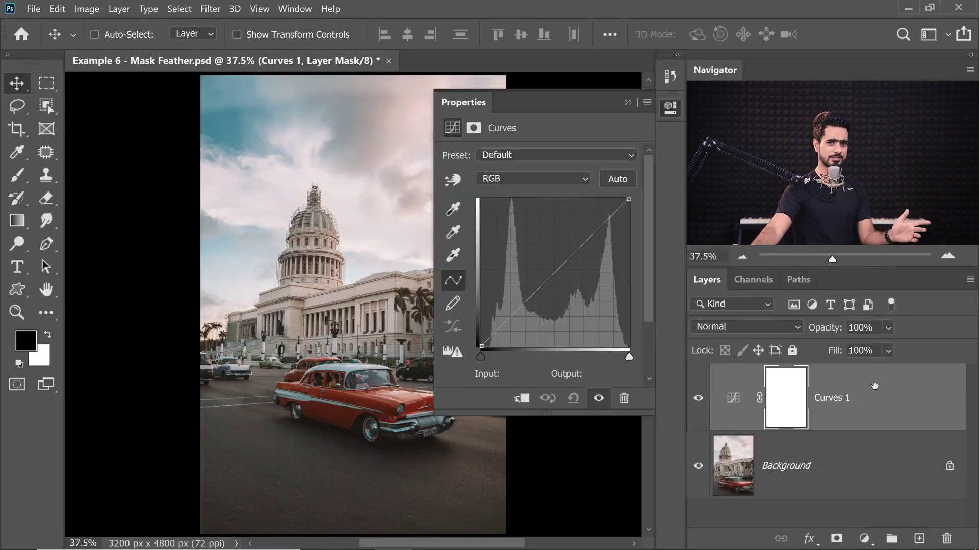
# Darken the image by lowering the white point of the Curves 1 adjustment to an output of 135, and collapse the properties
pyautogui.moveTo(375, 306); pyautogui.dragTo(299, 305)
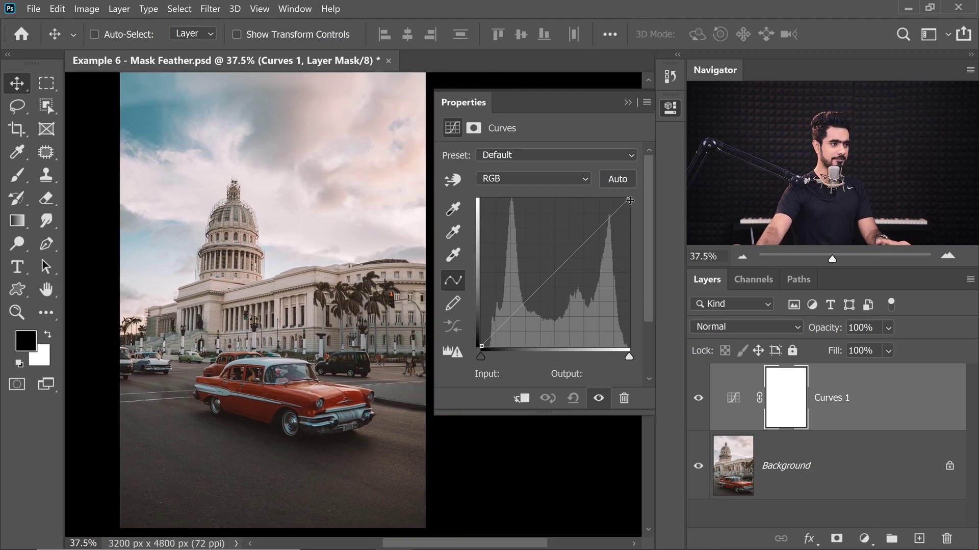
pyautogui.moveTo(628, 199); pyautogui.dragTo(682, 269)
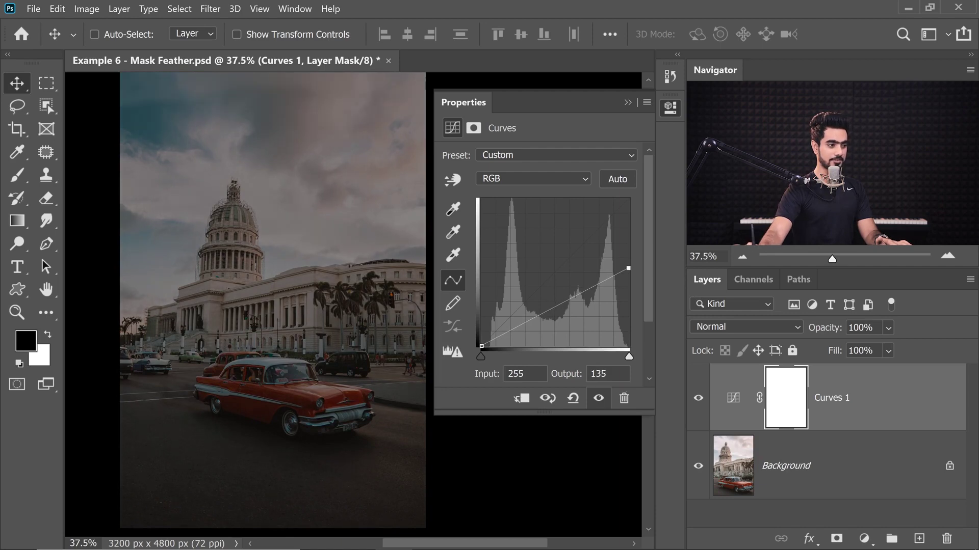
pyautogui.click(628, 102)
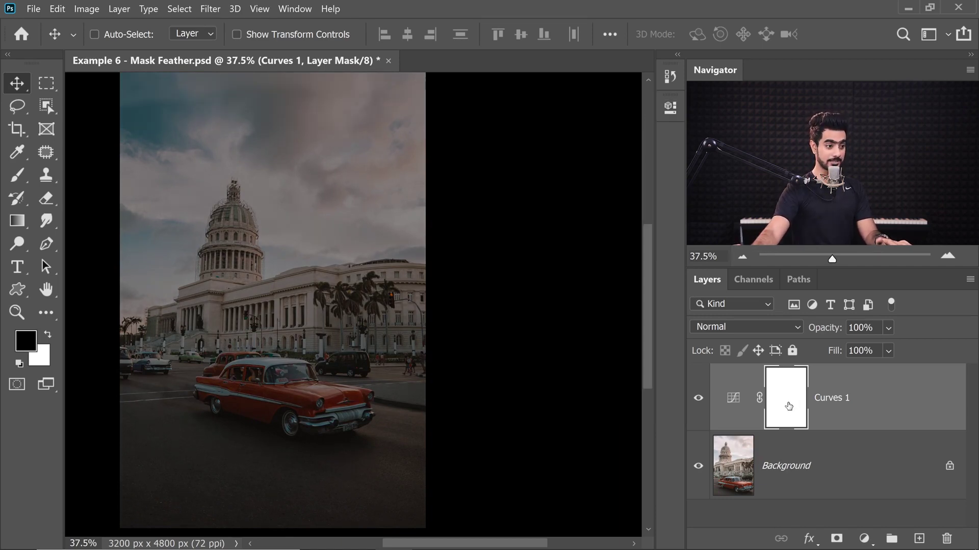
# Paint a large black circle over the red car on the Curves 1 mask with a Hard Round brush
pyautogui.click(18, 177)
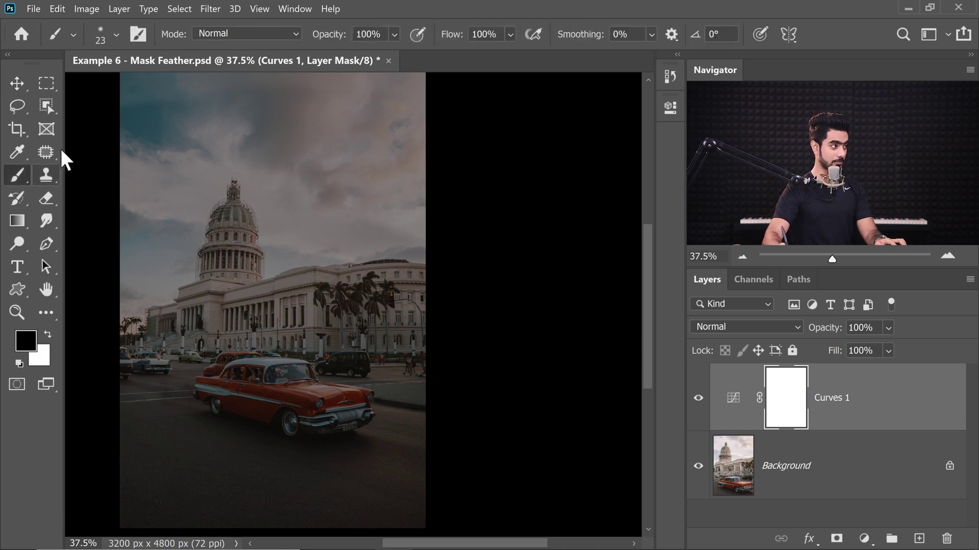
pyautogui.click(116, 35)
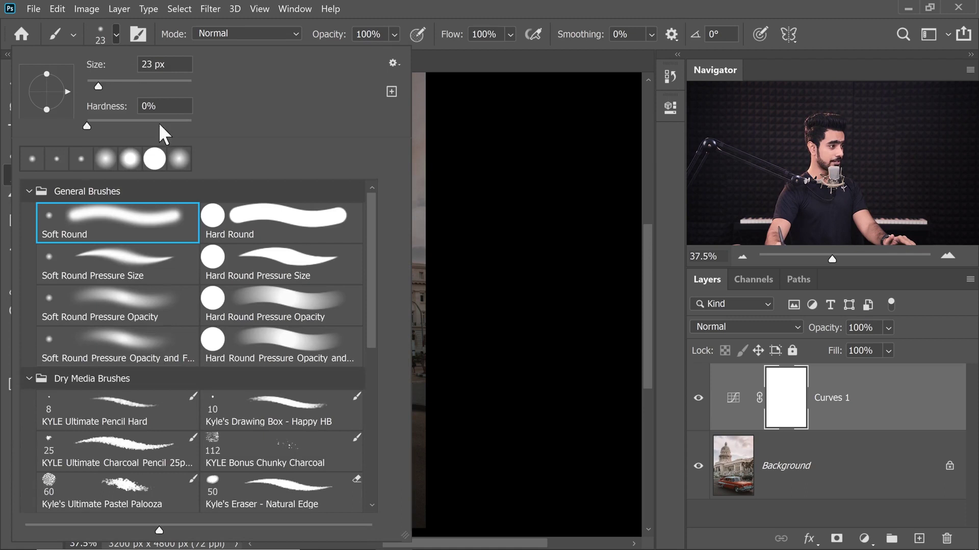
pyautogui.click(249, 216)
pyautogui.click(106, 38)
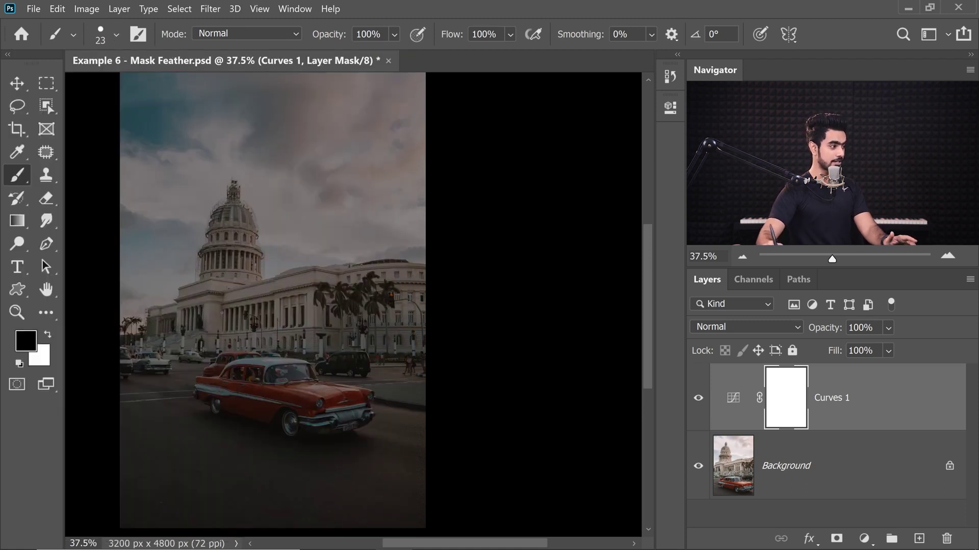
pyautogui.moveTo(239, 381); pyautogui.dragTo(367, 388)
pyautogui.moveTo(240, 389); pyautogui.dragTo(365, 406)
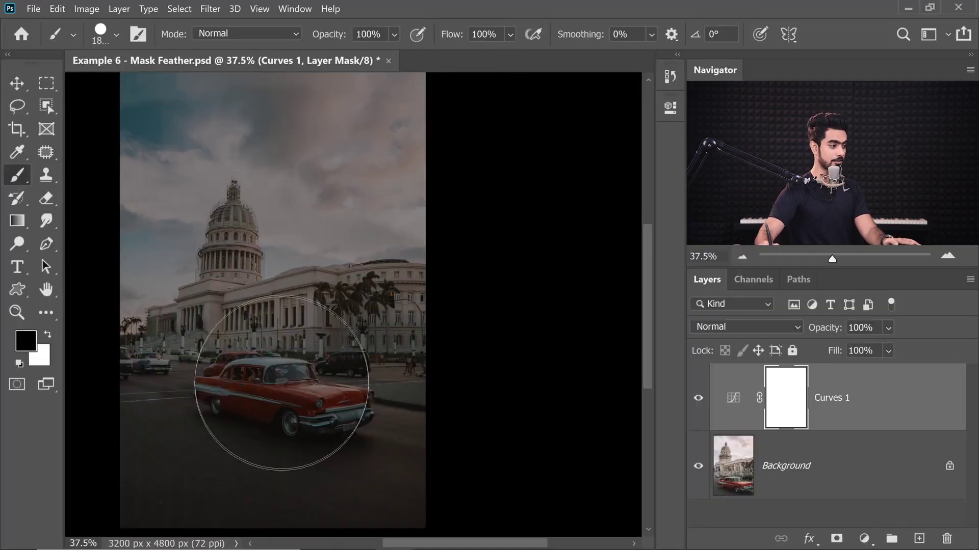
pyautogui.moveTo(266, 402); pyautogui.dragTo(304, 404)
pyautogui.click(283, 399)
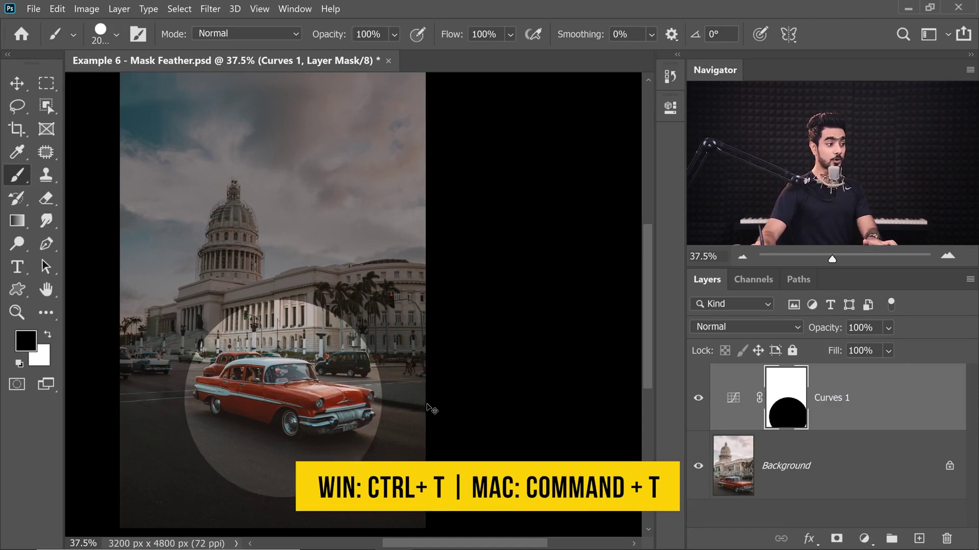
# Transform the masked circle into a wide ellipse around the car, at 139.57% width and 100.13% height
pyautogui.hotkey('ctrl', 't')
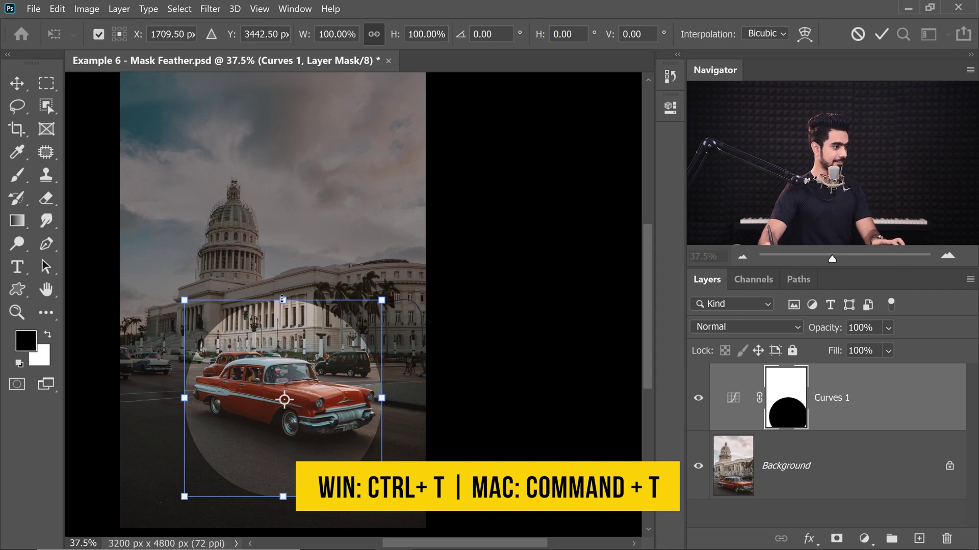
pyautogui.moveTo(282, 298)
pyautogui.mouseDown()
pyautogui.moveTo(283, 325)
pyautogui.moveTo(283, 307)
pyautogui.mouseUp()
pyautogui.moveTo(382, 403); pyautogui.dragTo(412, 406)
pyautogui.moveTo(184, 402); pyautogui.dragTo(137, 402)
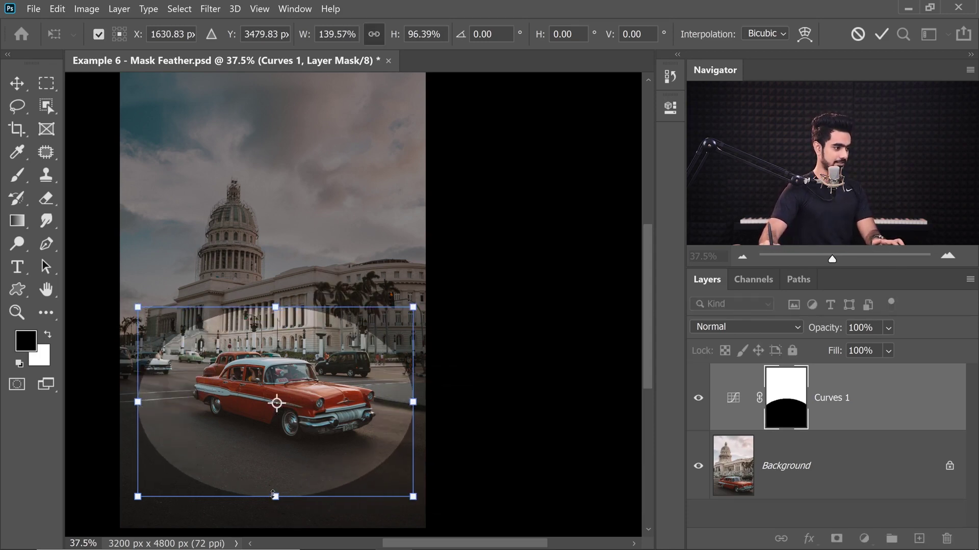
pyautogui.moveTo(273, 493); pyautogui.dragTo(273, 501)
pyautogui.moveTo(277, 403); pyautogui.dragTo(278, 395)
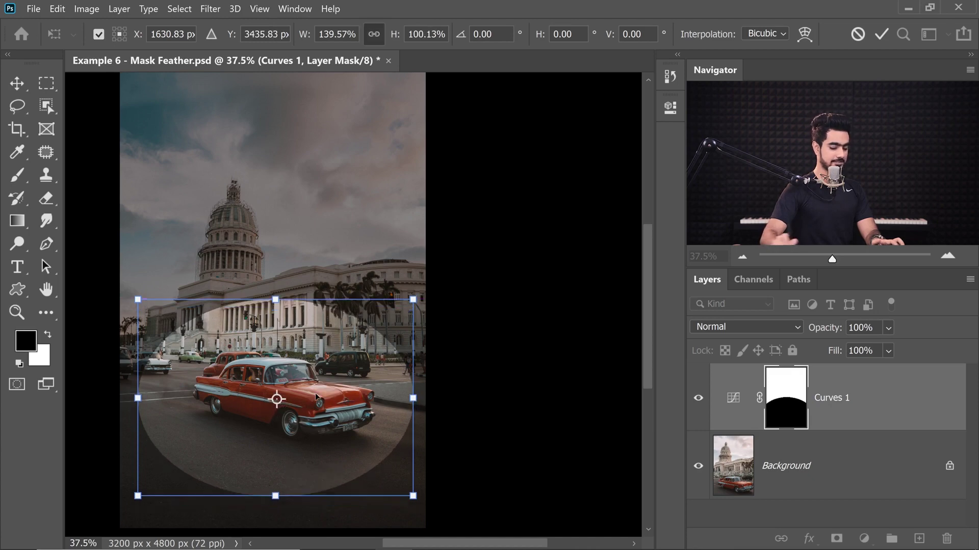
pyautogui.press('Return')
pyautogui.press('b')
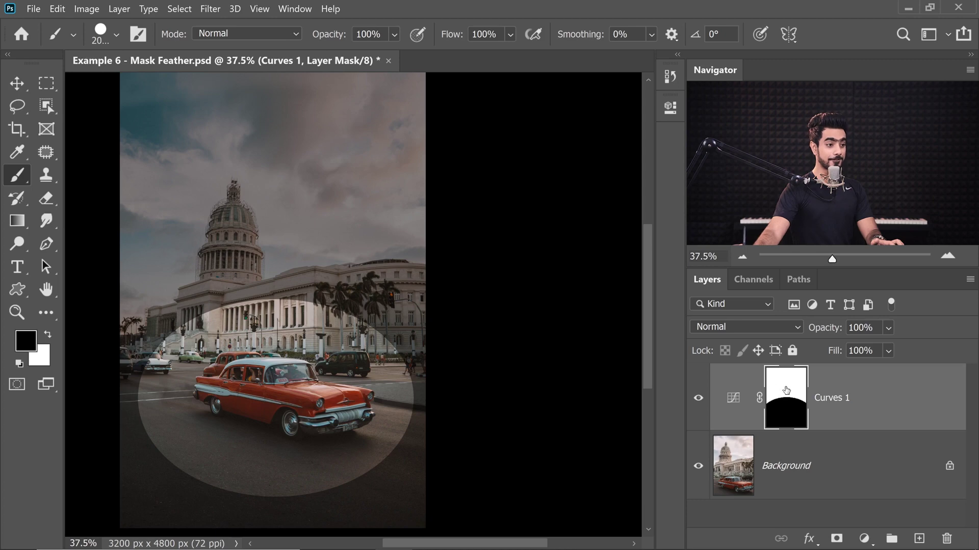
# Try feathering the Curves 1 mask at 26.8 px and 398.9 px, and set it to 380 px
pyautogui.click(669, 109)
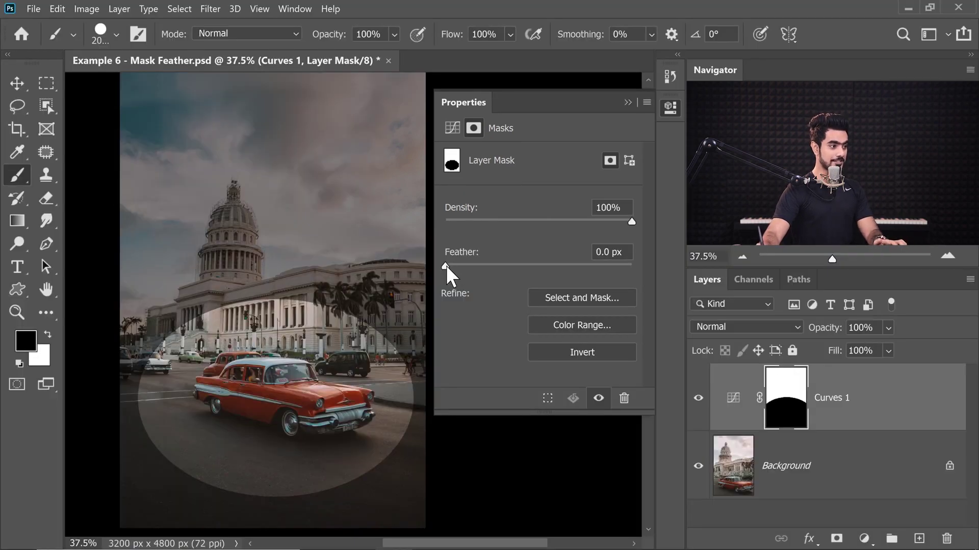
pyautogui.moveTo(445, 266); pyautogui.dragTo(529, 266)
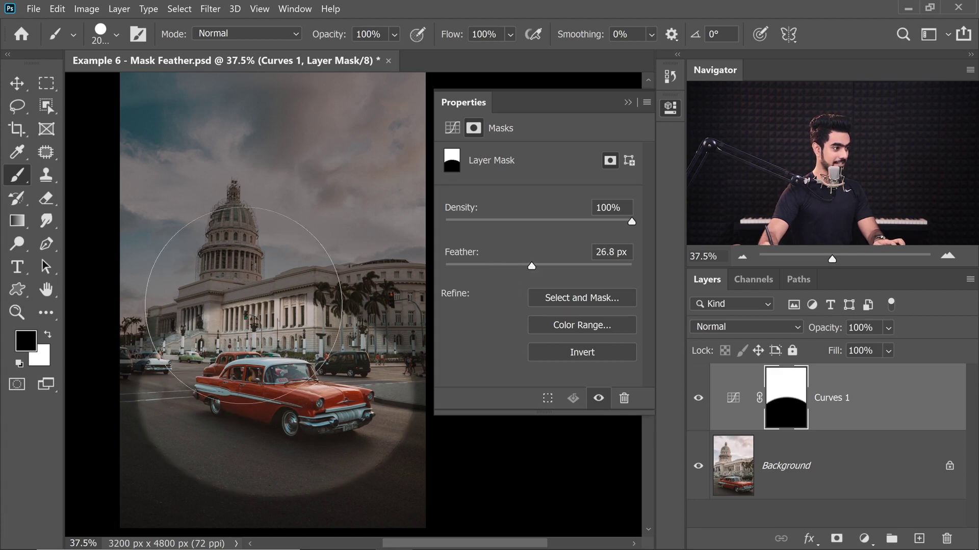
pyautogui.moveTo(534, 258); pyautogui.dragTo(605, 265)
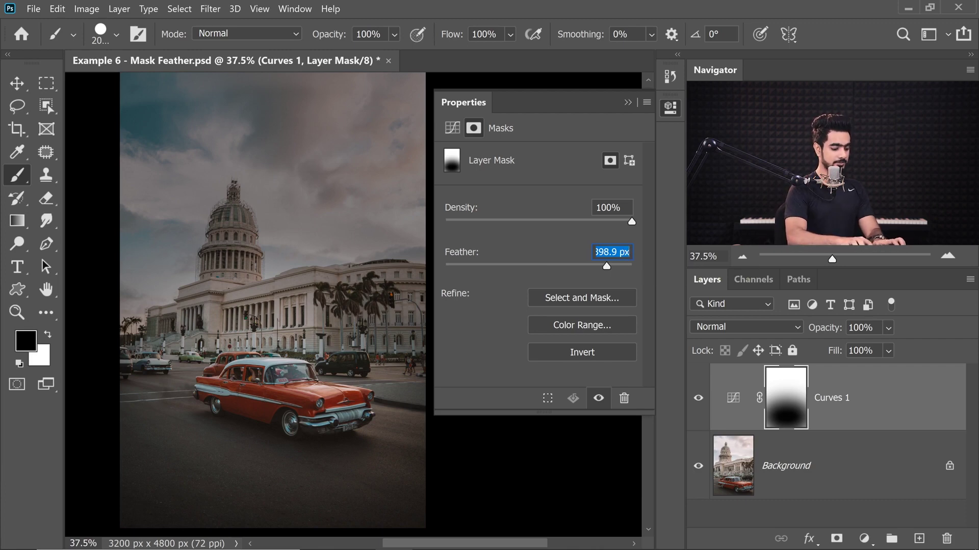
pyautogui.write('380')
pyautogui.press('Return')
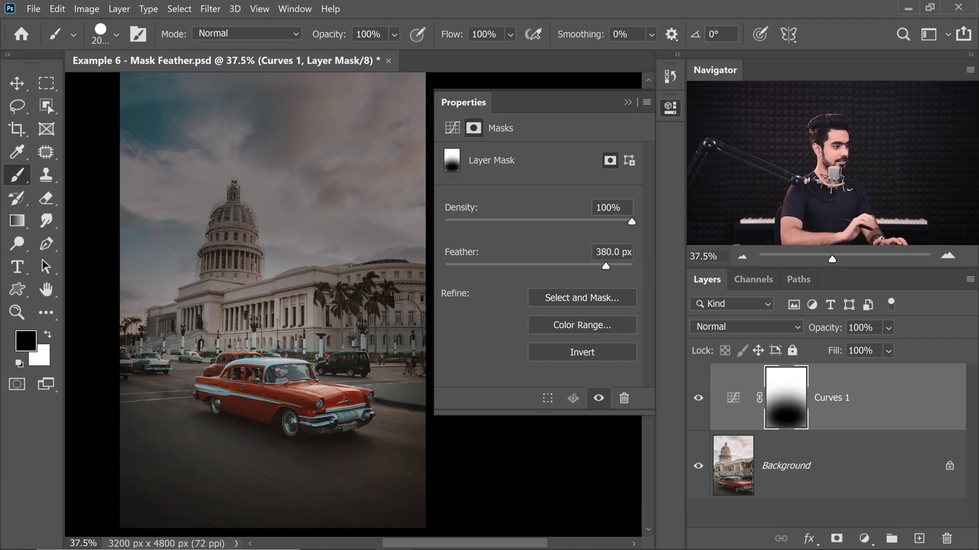
# Collapse the mask properties and toggle the Curves 1 layer off and on to compare the effect
pyautogui.click(628, 102)
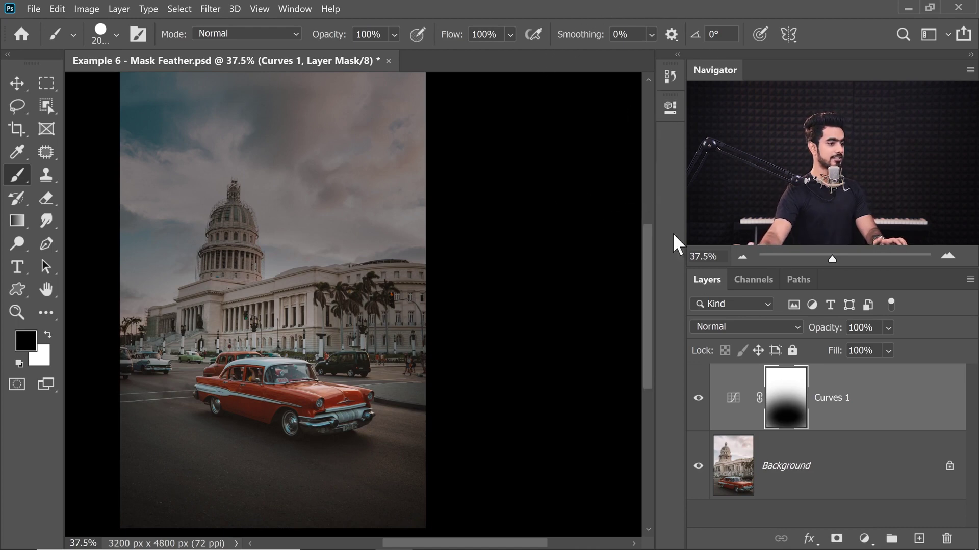
pyautogui.click(699, 402)
pyautogui.click(698, 398)
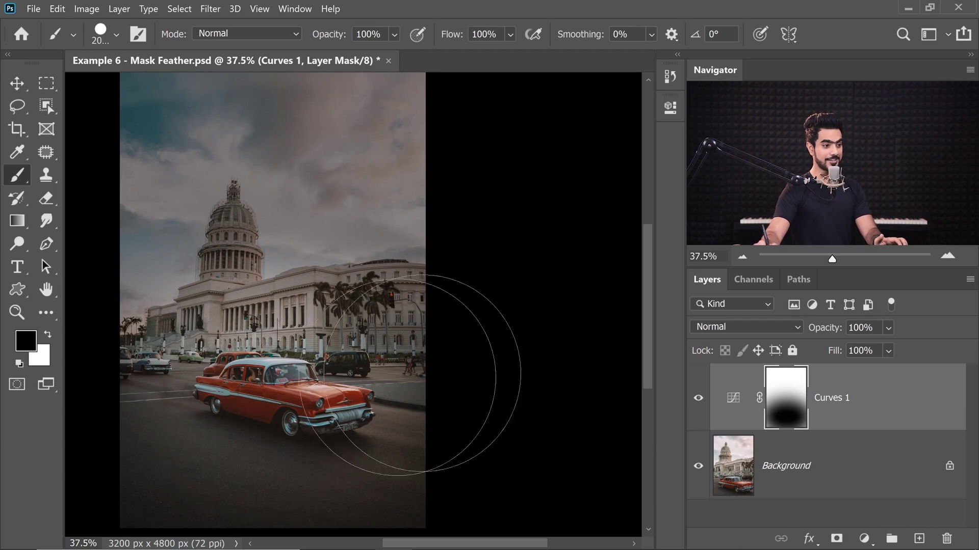
# Set the feather of the Curves 1 mask to 450 px
pyautogui.doubleClick(780, 401)
pyautogui.click(613, 252)
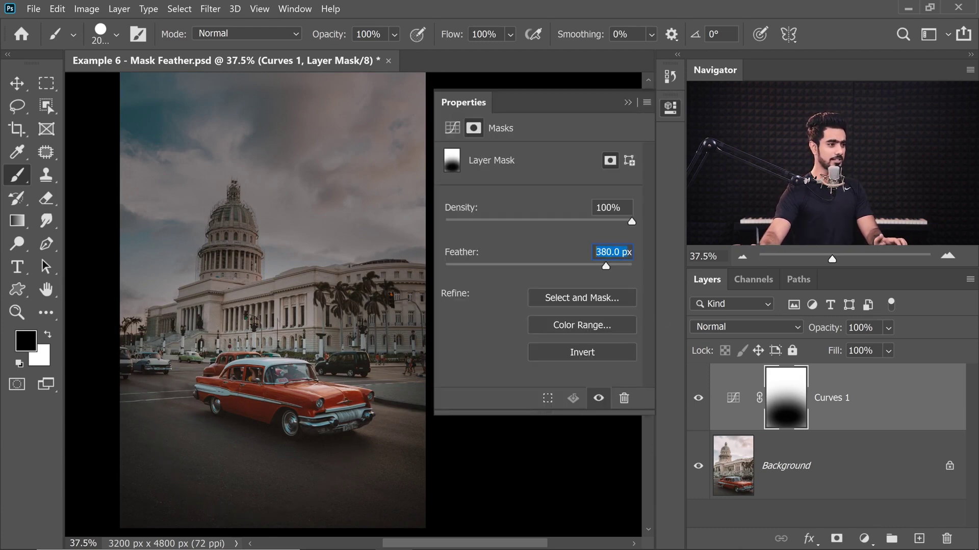
pyautogui.write('450')
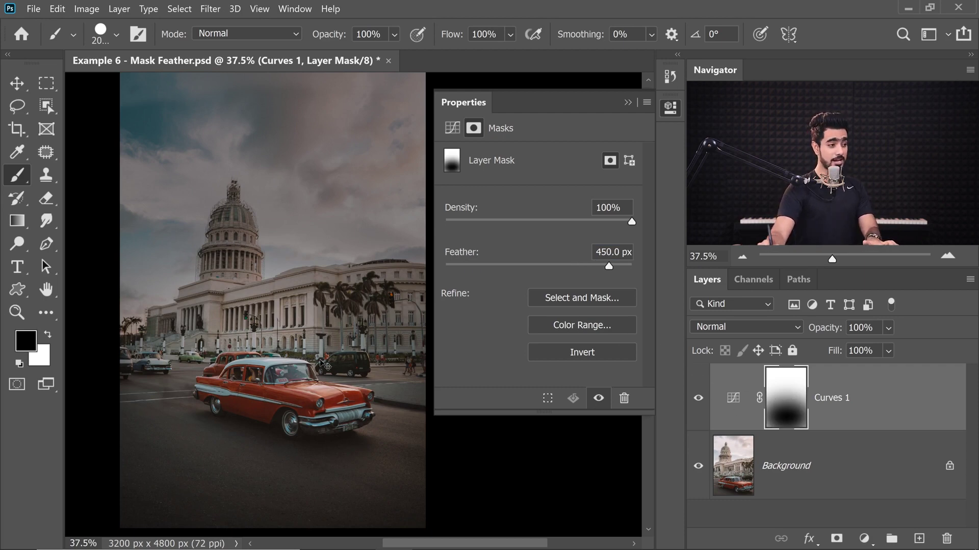
# Center the Curves 1 mask ellipse horizontally on the image, reduce its height to 95.50%, and collapse the mask properties
pyautogui.hotkey('ctrl', 't')
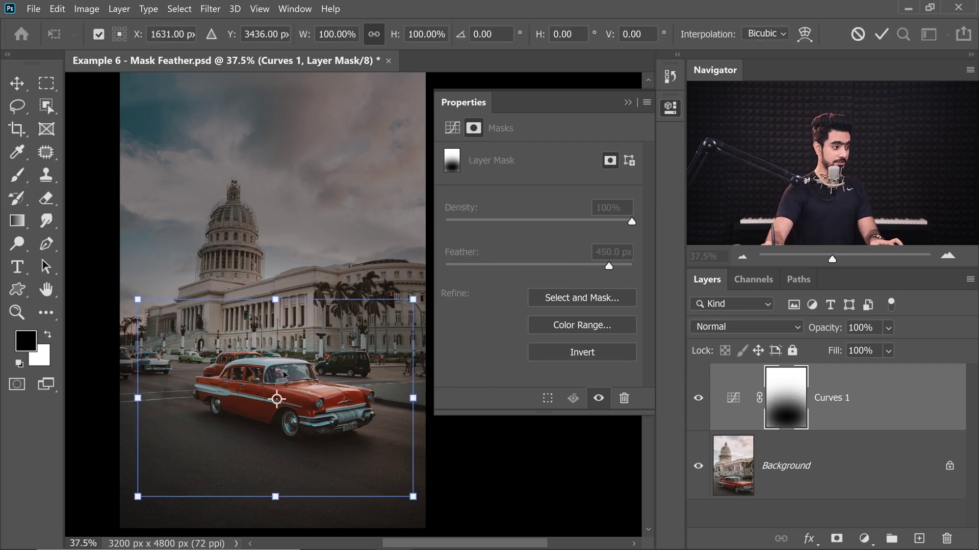
pyautogui.moveTo(284, 375)
pyautogui.mouseDown()
pyautogui.moveTo(280, 346)
pyautogui.moveTo(284, 372)
pyautogui.mouseUp()
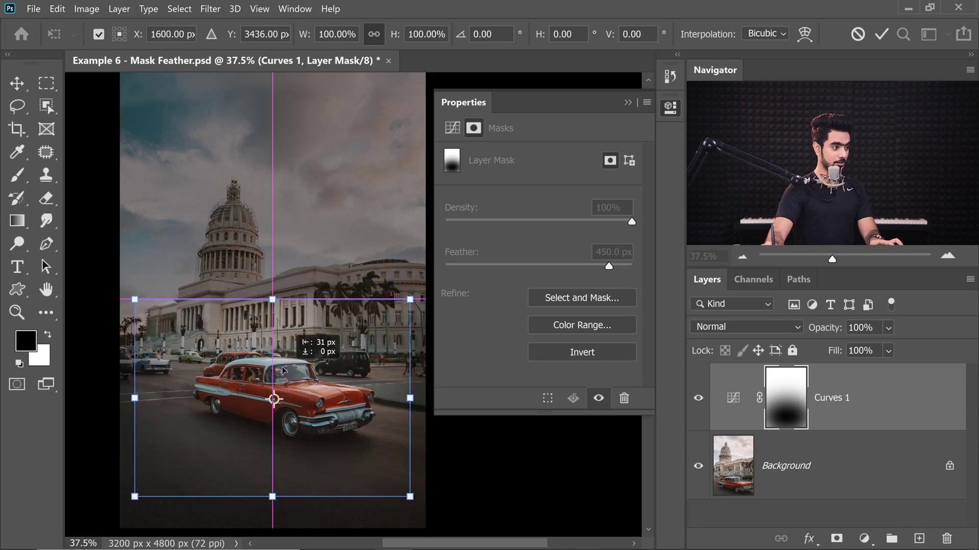
pyautogui.moveTo(272, 299)
pyautogui.mouseDown()
pyautogui.moveTo(273, 268)
pyautogui.moveTo(274, 300)
pyautogui.mouseUp()
pyautogui.moveTo(306, 496)
pyautogui.mouseDown()
pyautogui.moveTo(305, 504)
pyautogui.moveTo(306, 487)
pyautogui.mouseUp()
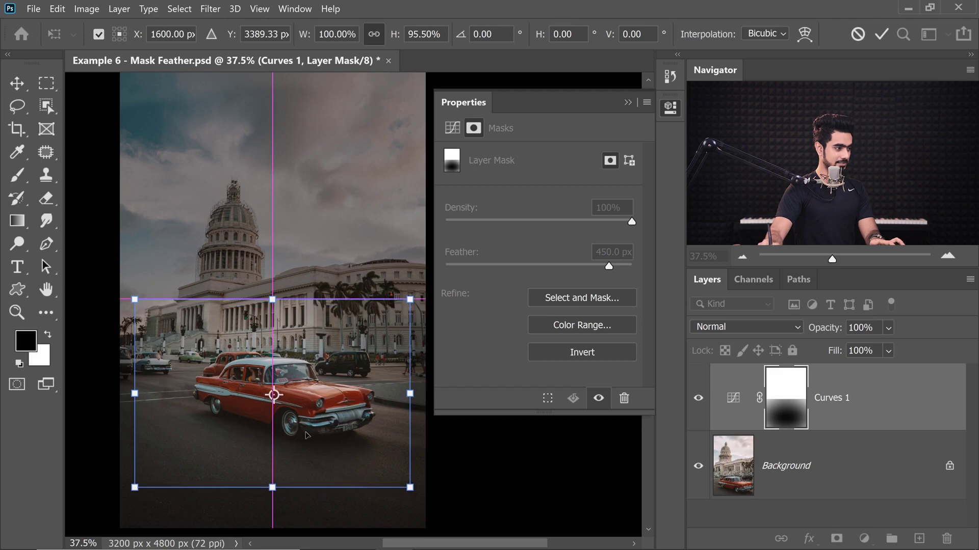
pyautogui.press('Return')
pyautogui.press('b')
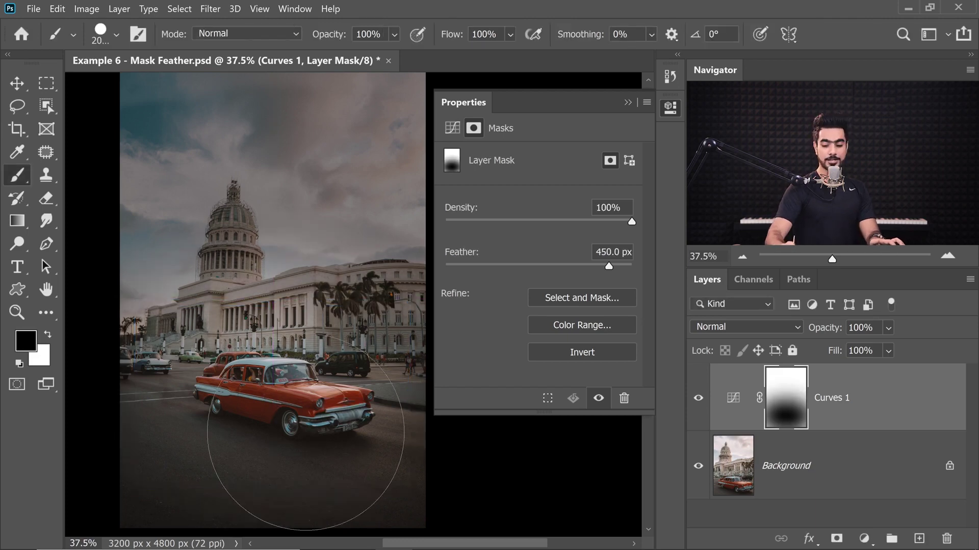
pyautogui.hscroll(-3, 306, 434)
pyautogui.click(590, 106)
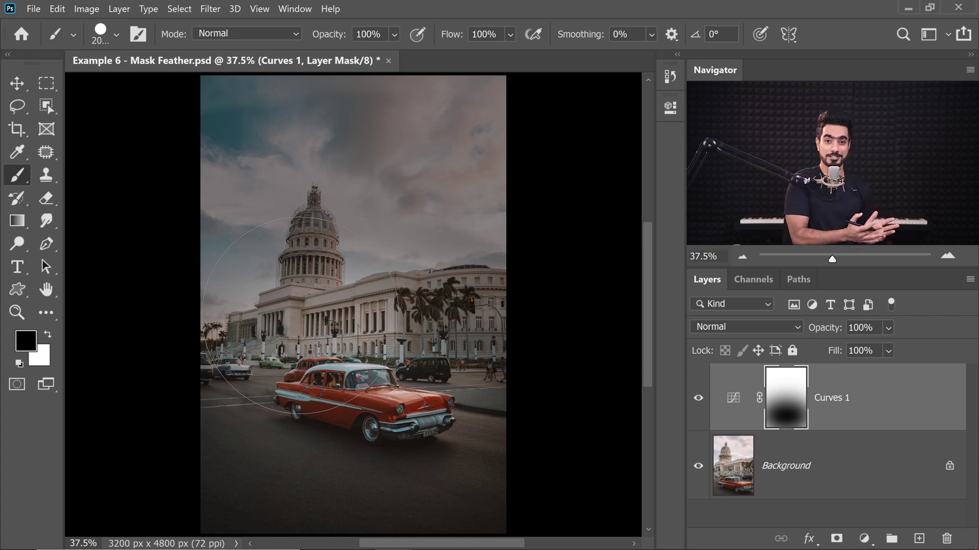
# Split the Underlying Layer white point of the Curves 1 Blend If to 77 / 255 in the blending options
pyautogui.click(913, 404)
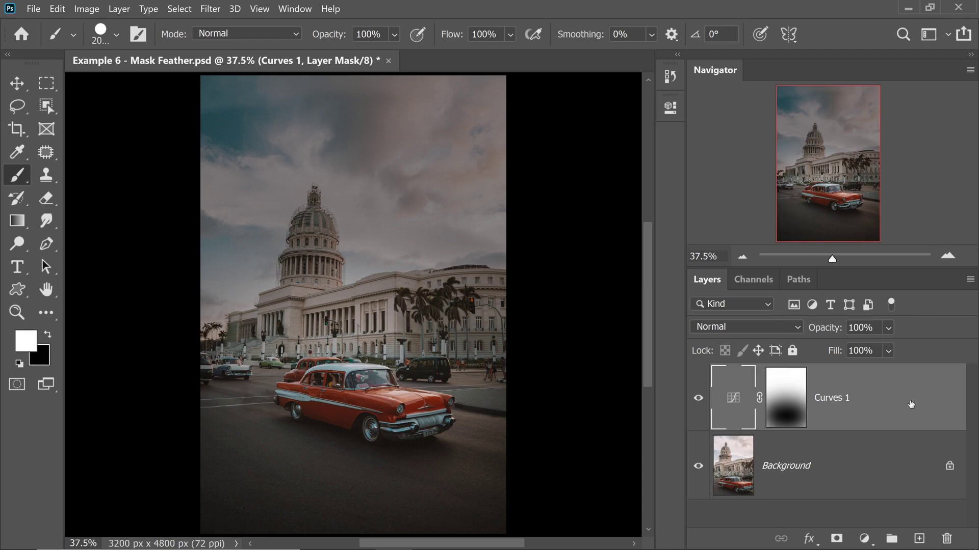
pyautogui.doubleClick(905, 423)
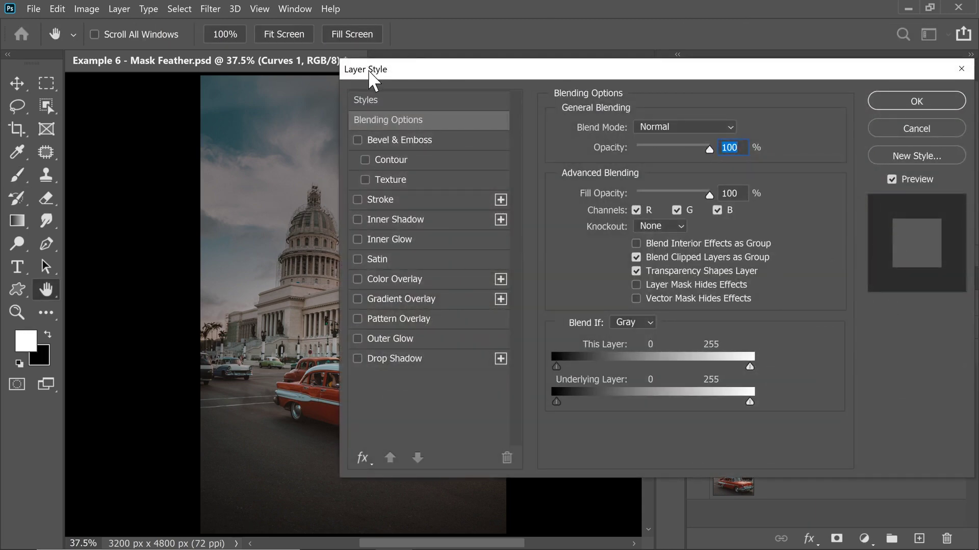
pyautogui.moveTo(371, 76); pyautogui.dragTo(484, 85)
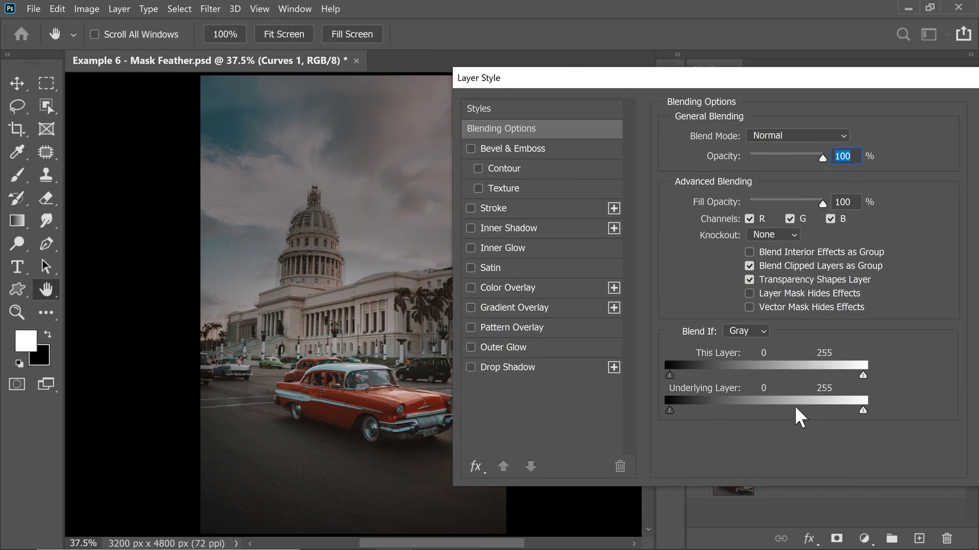
pyautogui.moveTo(861, 411)
pyautogui.mouseDown()
pyautogui.moveTo(789, 420)
pyautogui.moveTo(783, 412)
pyautogui.moveTo(865, 411)
pyautogui.mouseUp()
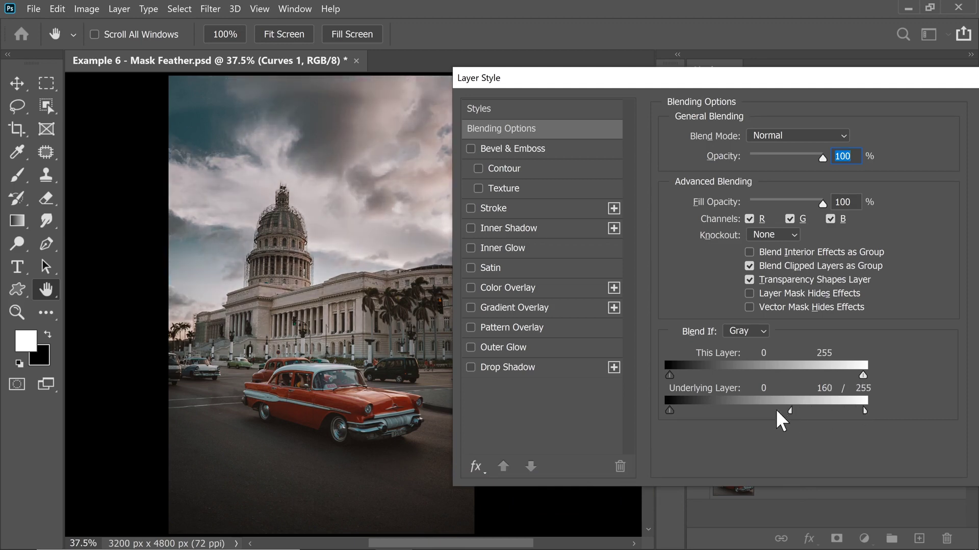
pyautogui.moveTo(776, 409); pyautogui.dragTo(728, 422)
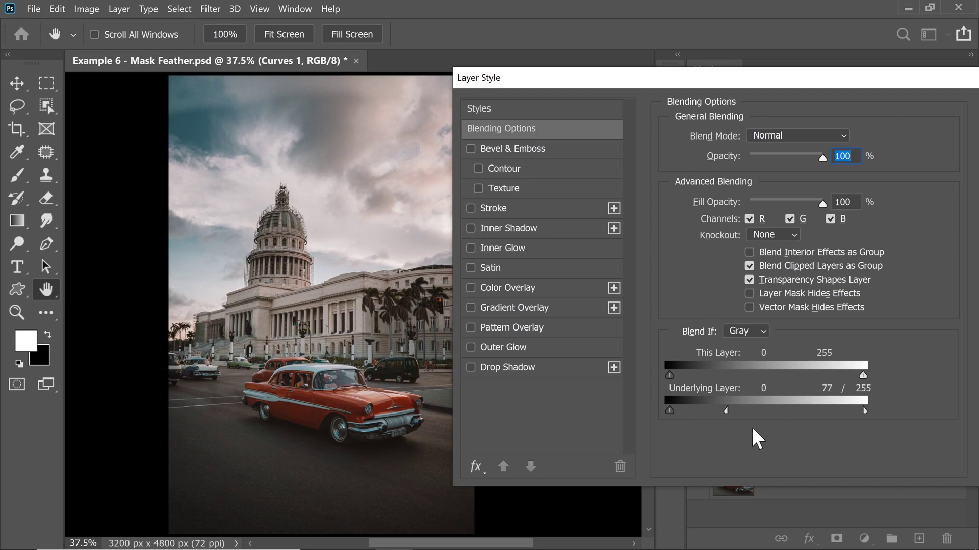
pyautogui.moveTo(720, 107); pyautogui.dragTo(561, 97)
pyautogui.click(815, 142)
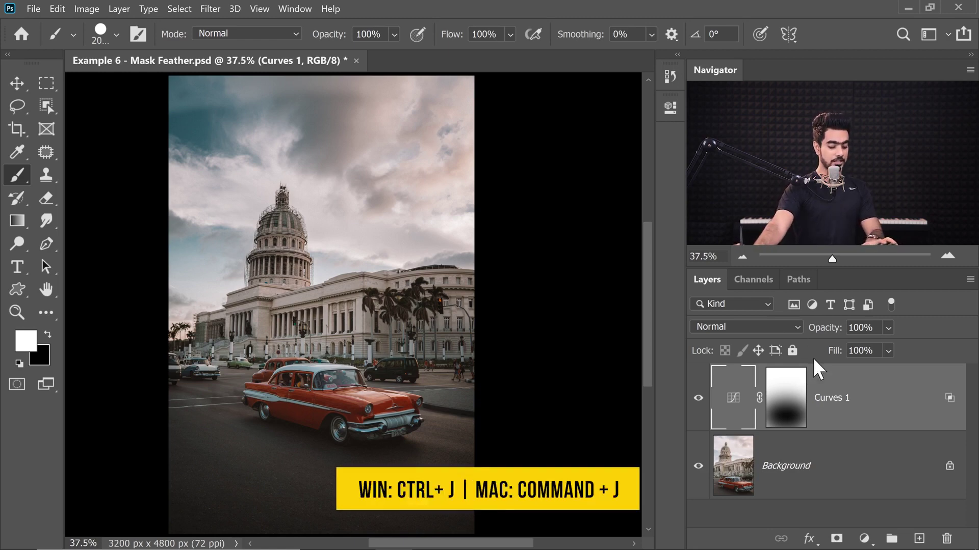
# Duplicate the Curves 1 layer and invert the mask of the copy
pyautogui.hotkey('ctrl', 'j')
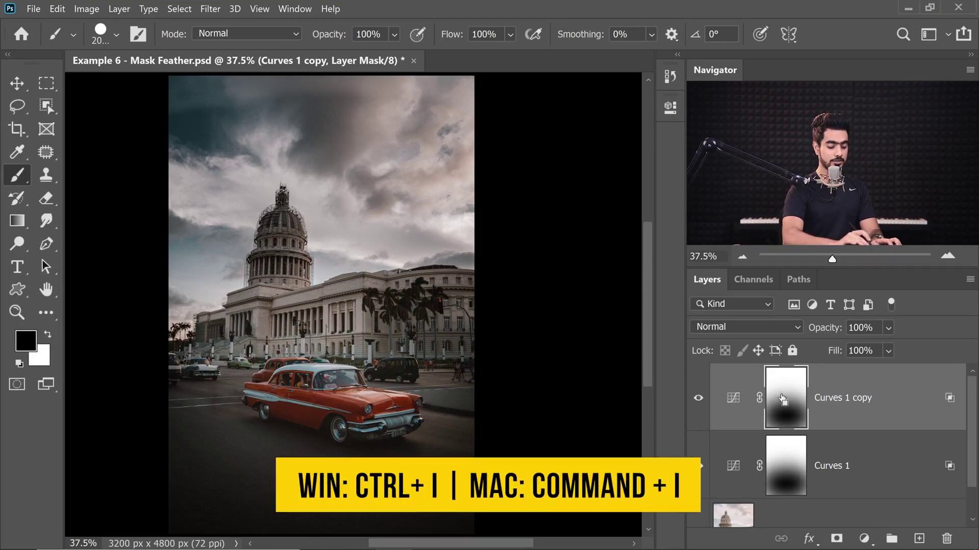
pyautogui.hotkey('ctrl', 'i')
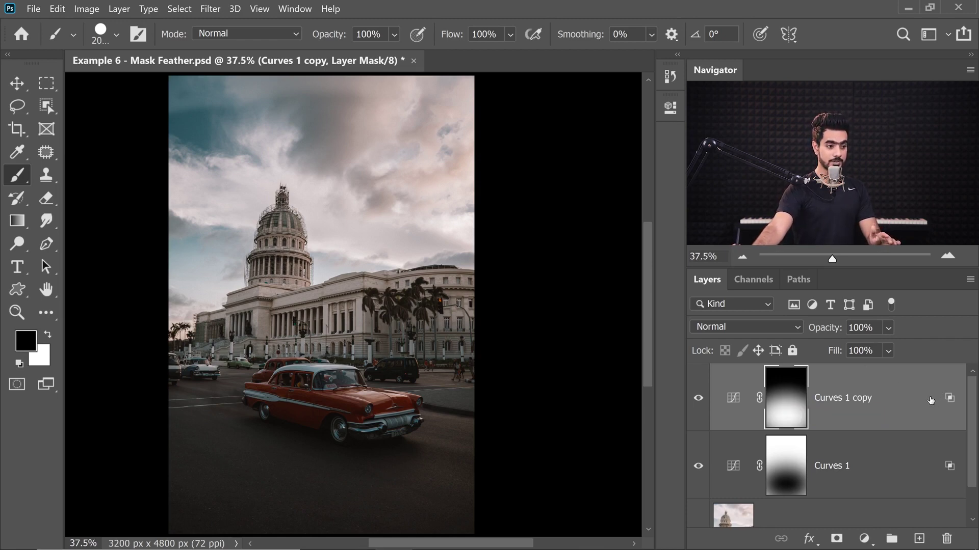
# Try splitting the Underlying Layer white point of the Curves 1 copy Blend If at 213 / 255, and readjust it
pyautogui.hotkey('ctrl', '2')
pyautogui.press('x')
pyautogui.doubleClick(931, 407)
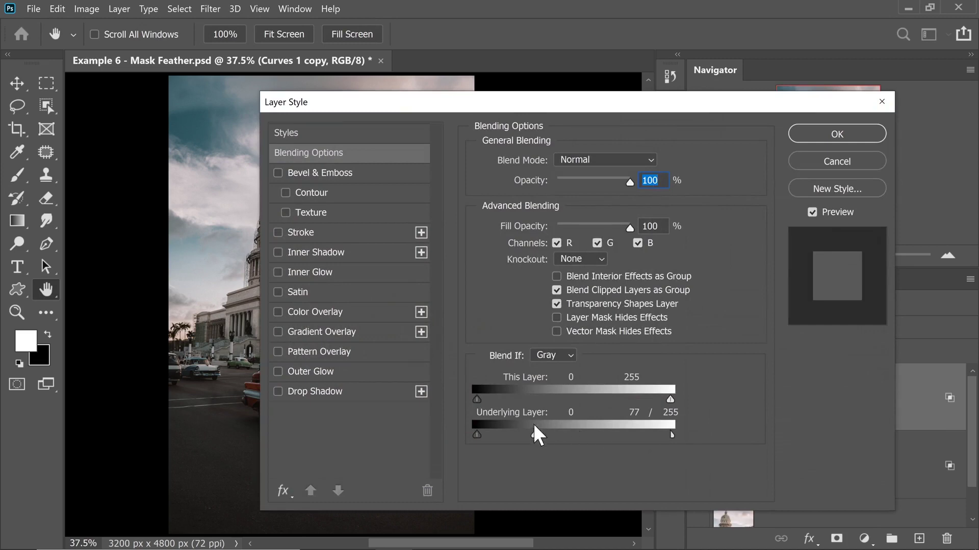
pyautogui.moveTo(534, 436); pyautogui.dragTo(637, 435)
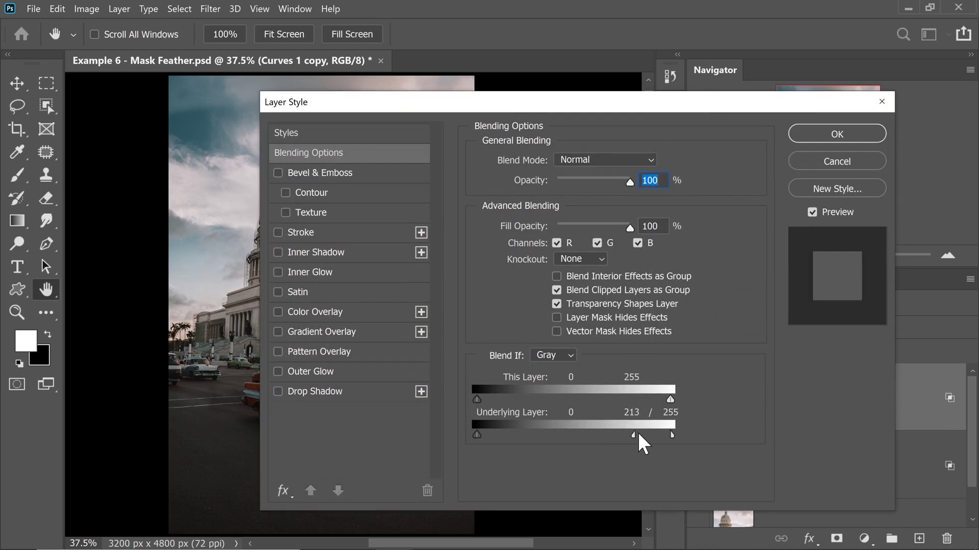
pyautogui.click(816, 134)
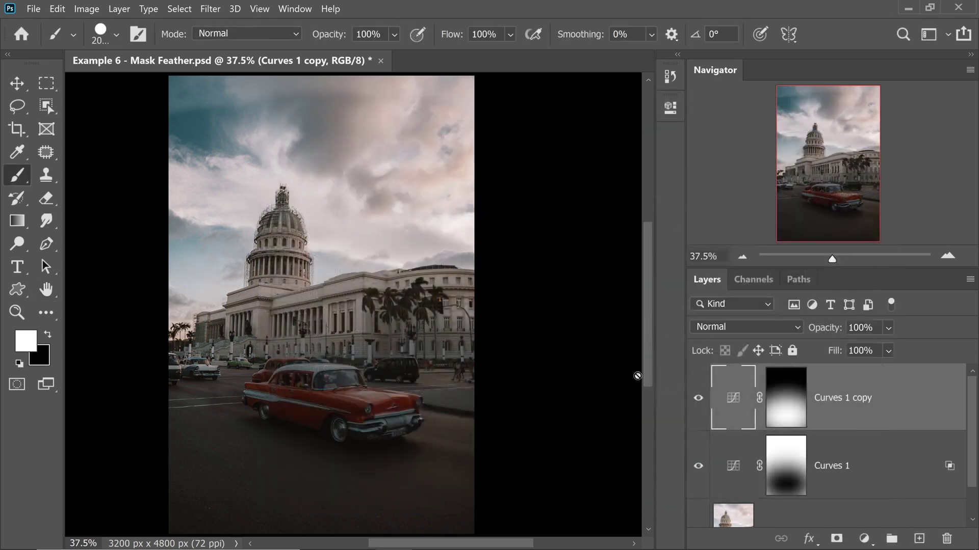
pyautogui.doubleClick(894, 406)
pyautogui.moveTo(662, 439); pyautogui.dragTo(588, 441)
pyautogui.click(837, 137)
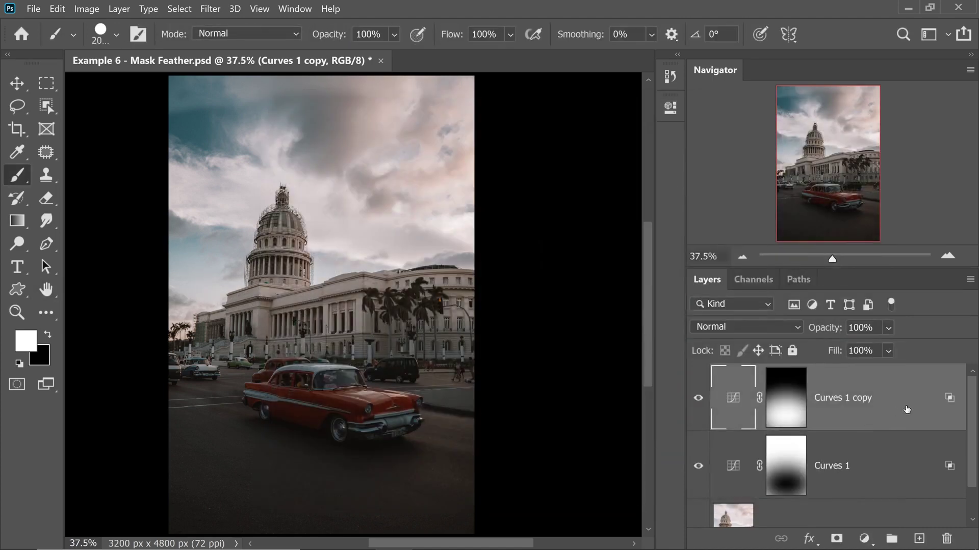
# Clear the layer style of Curves 1 copy and reshape its curve: white point output 255, raised midtones, shadow point 54 to 59
pyautogui.rightClick(906, 409)
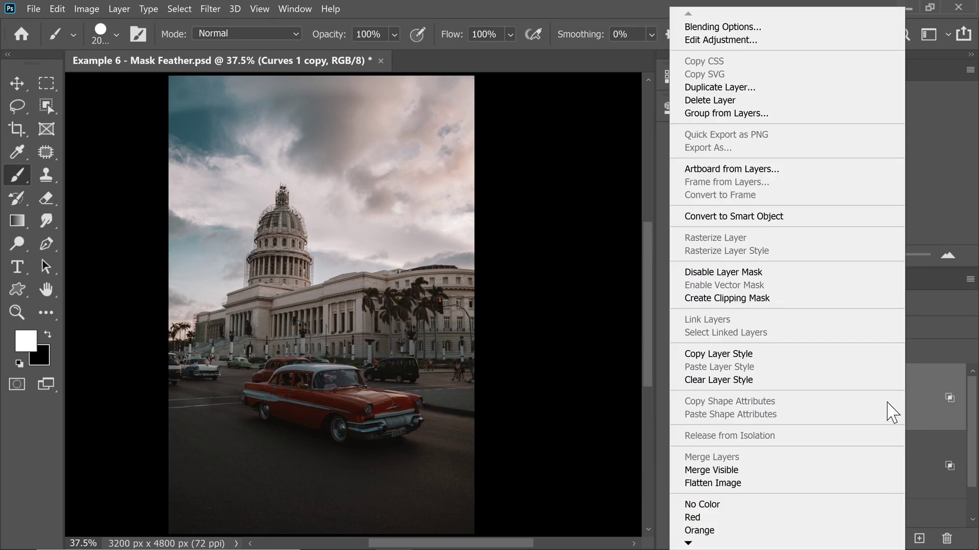
pyautogui.click(768, 381)
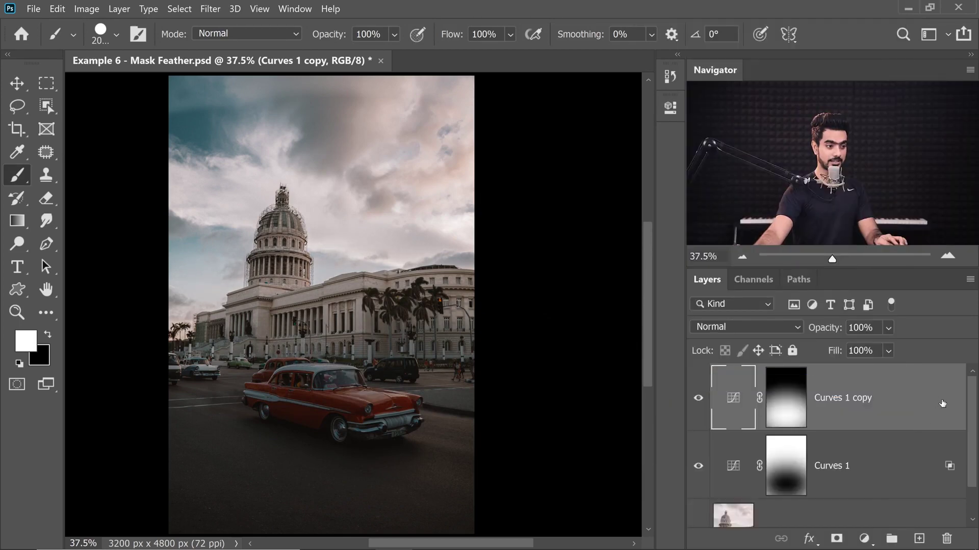
pyautogui.doubleClick(733, 401)
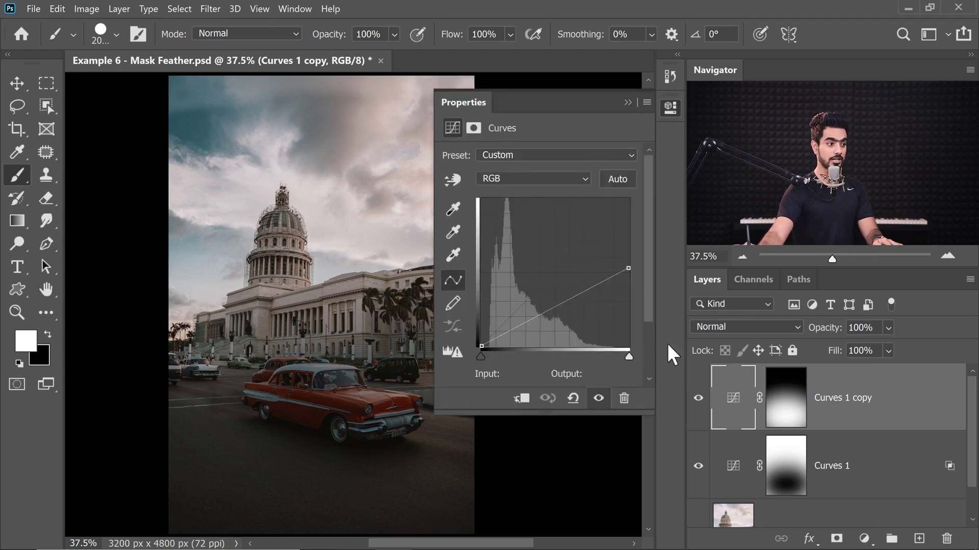
pyautogui.moveTo(629, 201)
pyautogui.mouseDown()
pyautogui.moveTo(630, 210)
pyautogui.moveTo(629, 200)
pyautogui.mouseUp()
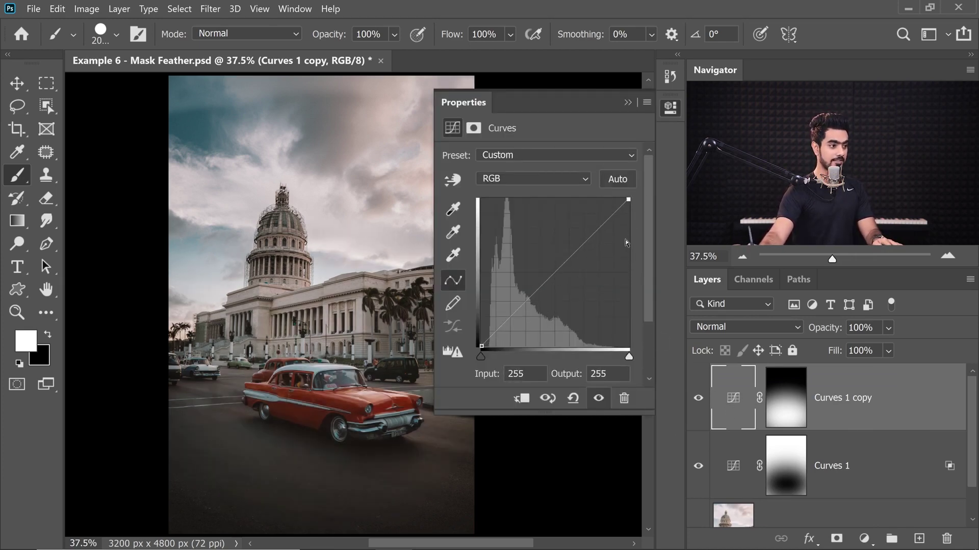
pyautogui.moveTo(551, 270); pyautogui.dragTo(560, 241)
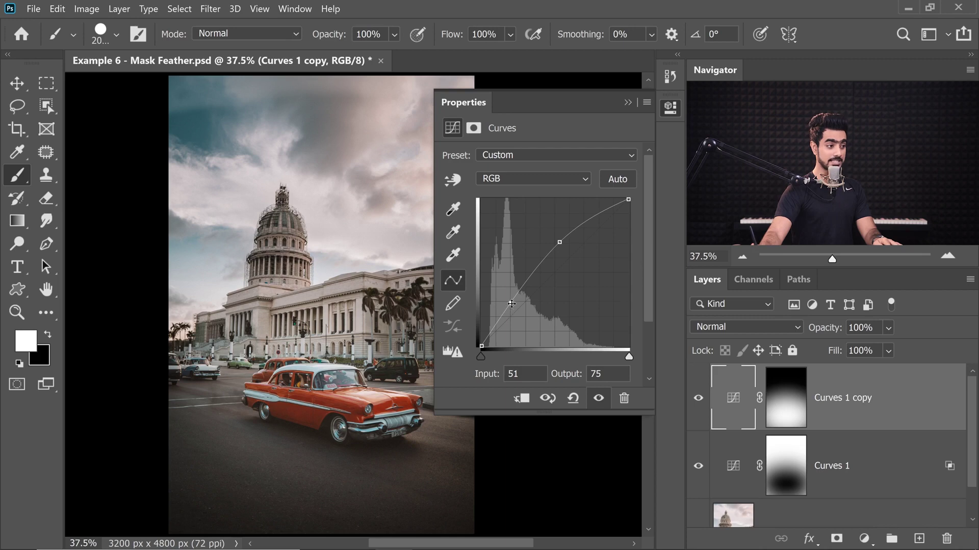
pyautogui.moveTo(512, 308); pyautogui.dragTo(513, 310)
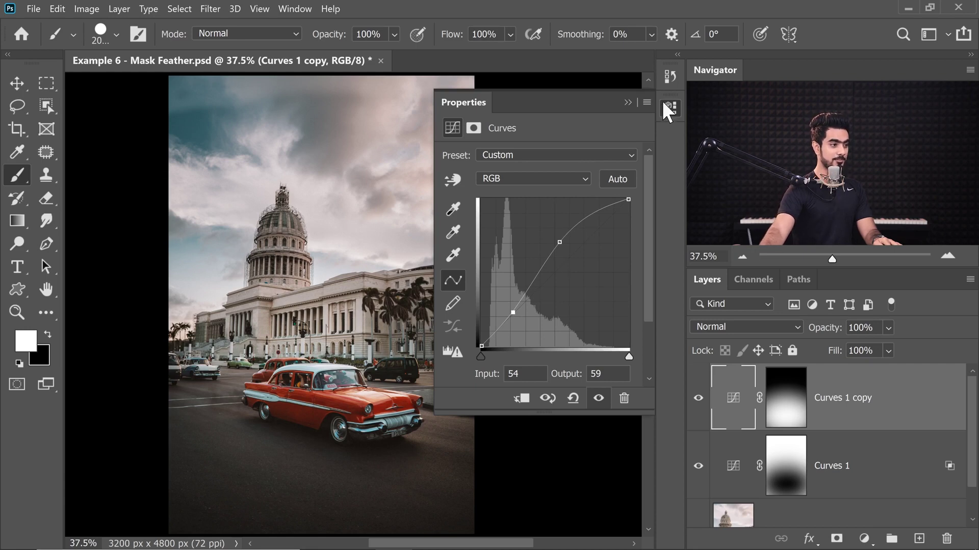
pyautogui.click(627, 103)
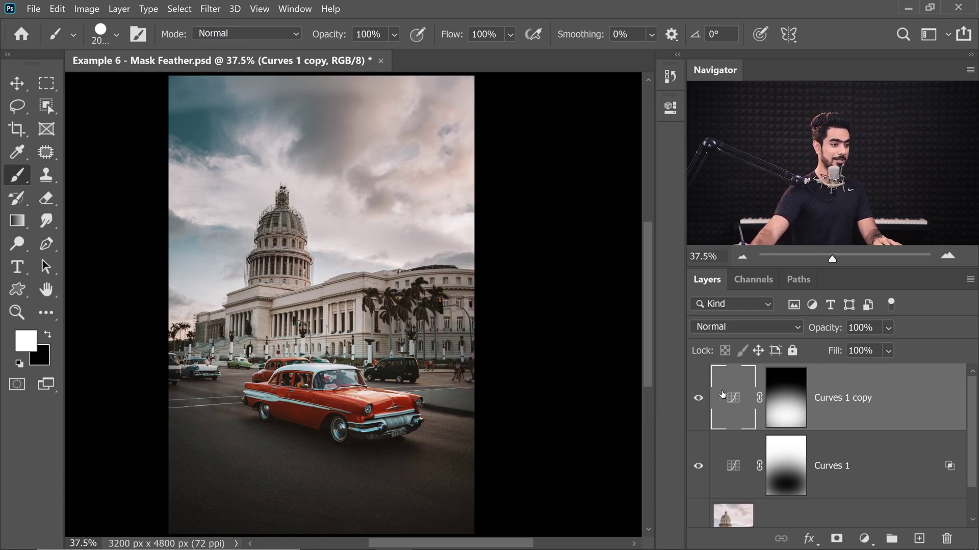
# Compare the image with and without Curves 1 copy, and the full edit against the Background layer alone
pyautogui.click(698, 401)
pyautogui.click(698, 405)
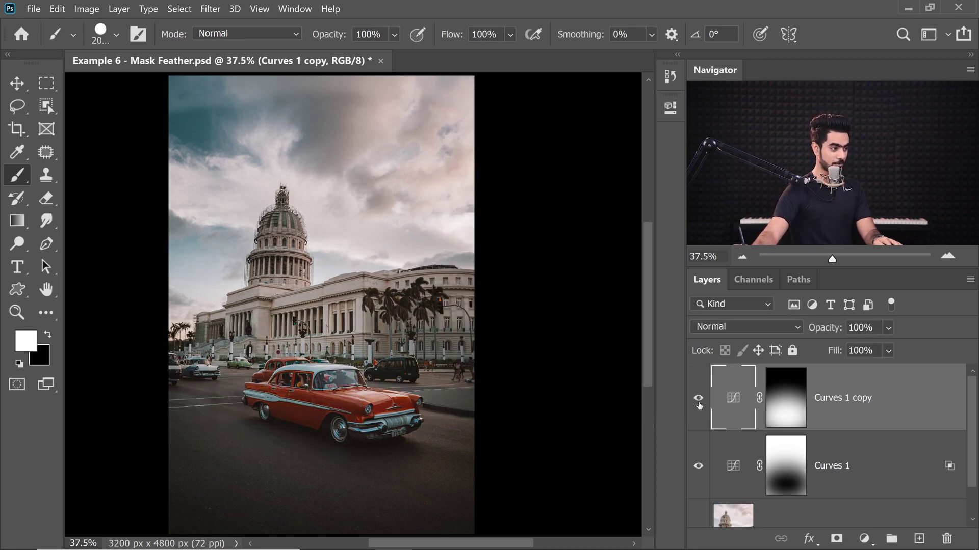
pyautogui.moveTo(972, 428); pyautogui.dragTo(970, 485)
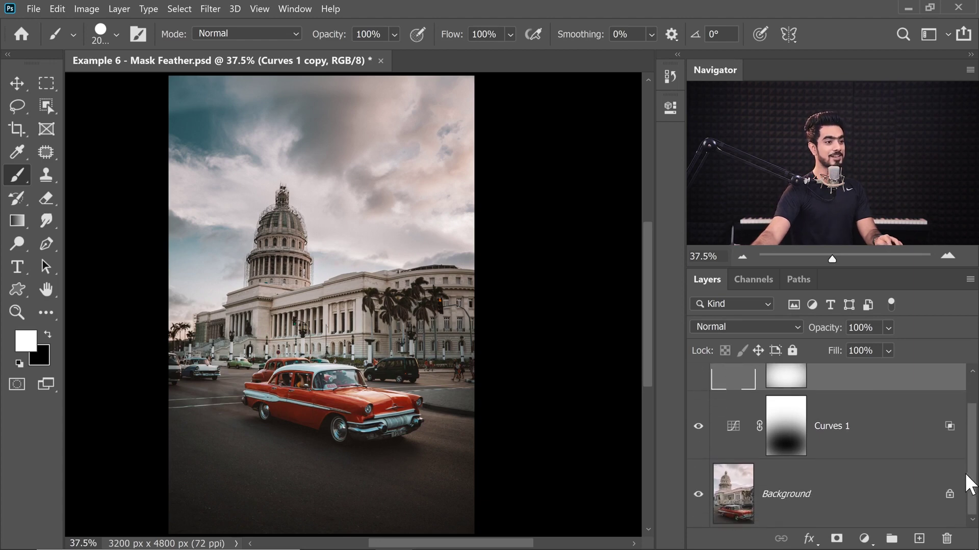
pyautogui.keyDown('alt'); pyautogui.click(699, 497); pyautogui.keyUp('alt')
pyautogui.keyDown('alt'); pyautogui.click(698, 497); pyautogui.keyUp('alt')
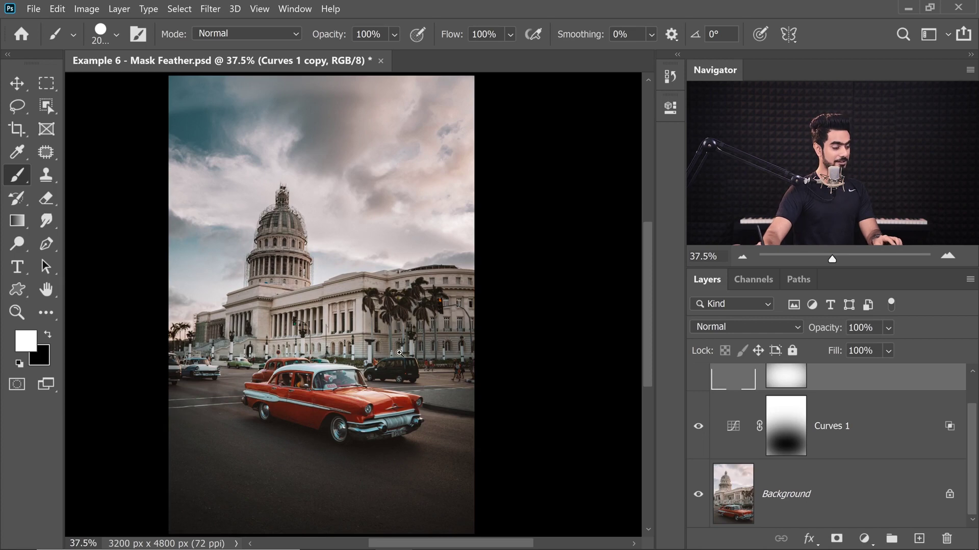
pyautogui.scroll(-3, 414, 329)
pyautogui.scroll(2, 357, 357)
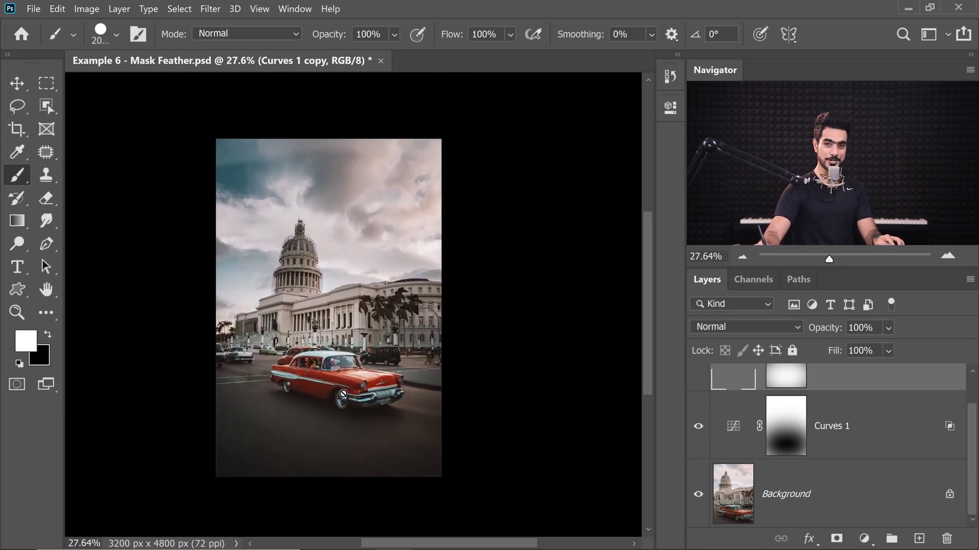
pyautogui.keyDown('alt'); pyautogui.click(702, 497); pyautogui.keyUp('alt')
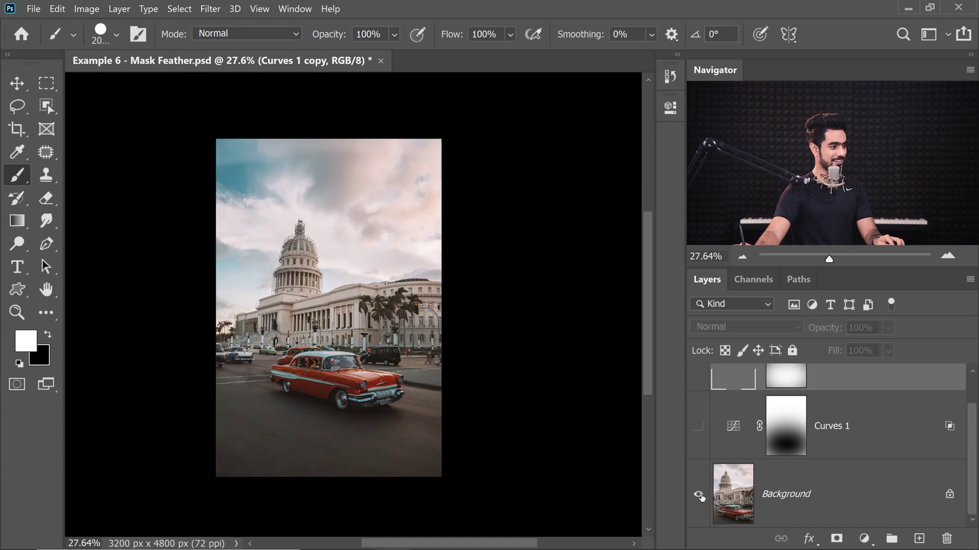
pyautogui.keyDown('alt'); pyautogui.click(702, 497); pyautogui.keyUp('alt')
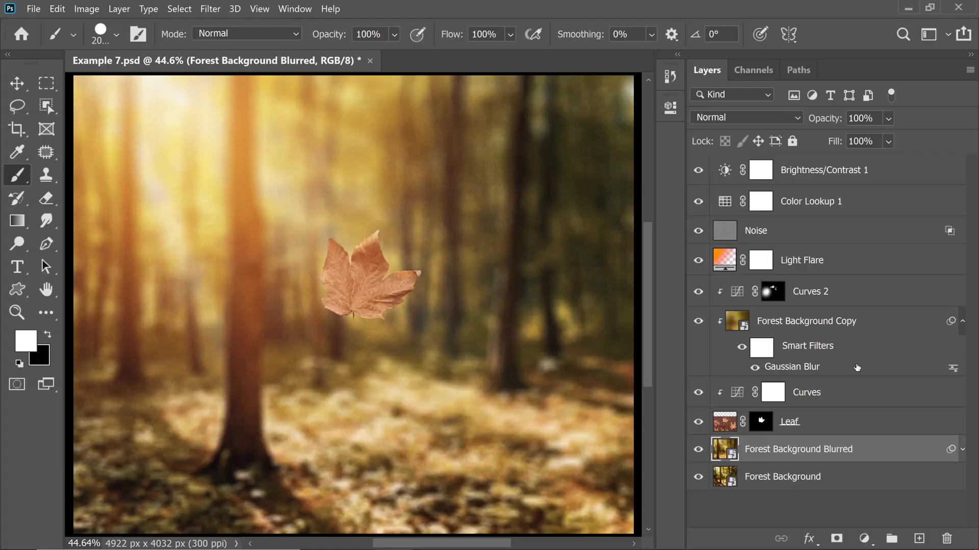
# In Example 7.psd, show Forest Background alone and reveal the layers above it one by one up to Brightness/Contrast 1
pyautogui.keyDown('alt'); pyautogui.click(698, 477); pyautogui.keyUp('alt')
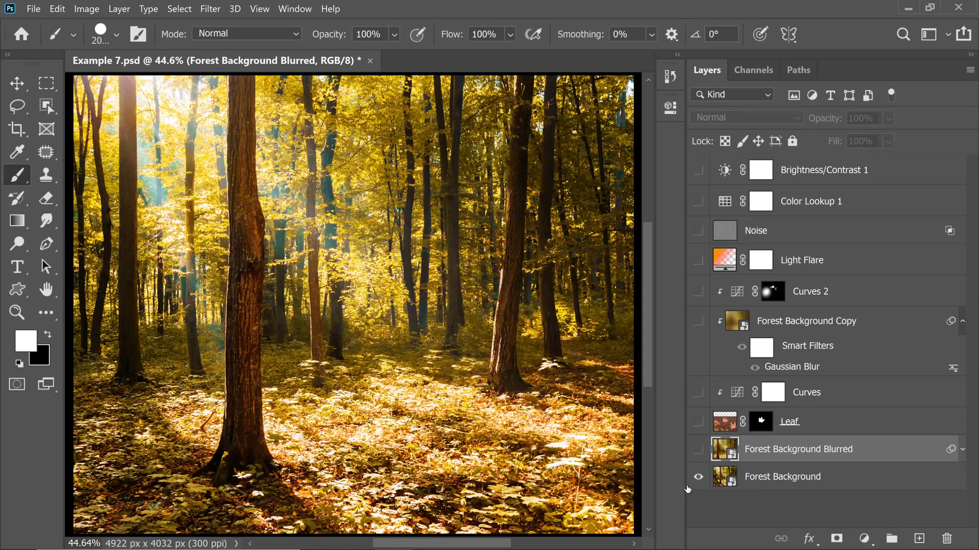
pyautogui.click(698, 449)
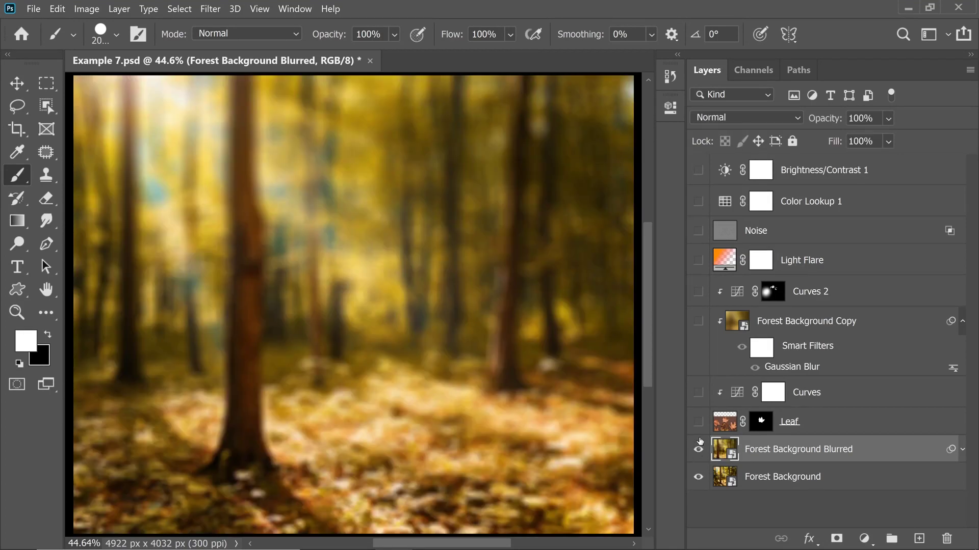
pyautogui.click(698, 422)
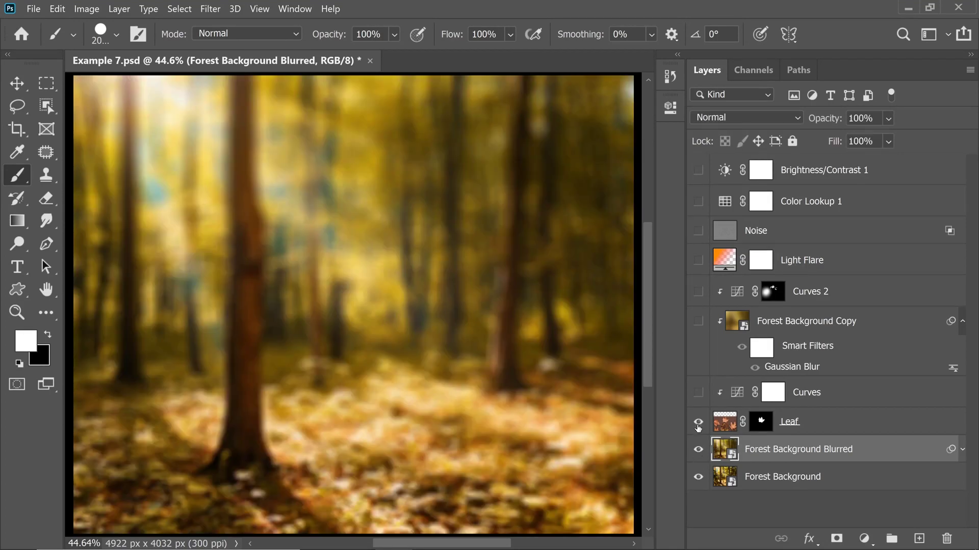
pyautogui.click(699, 393)
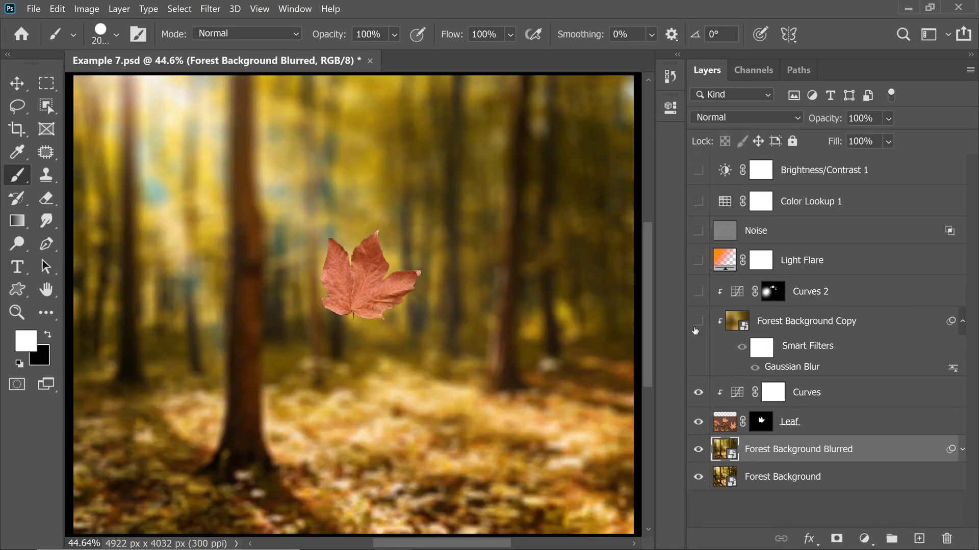
pyautogui.click(698, 292)
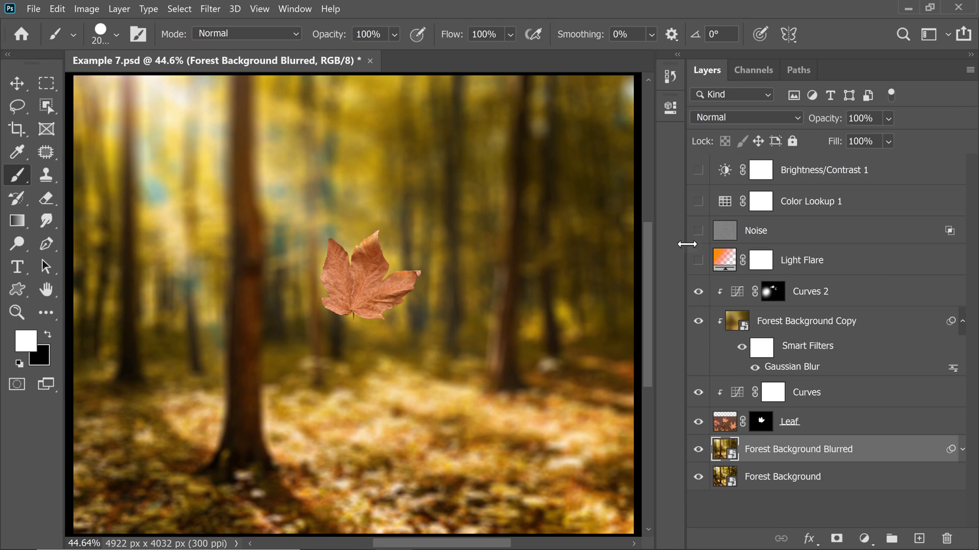
pyautogui.click(698, 261)
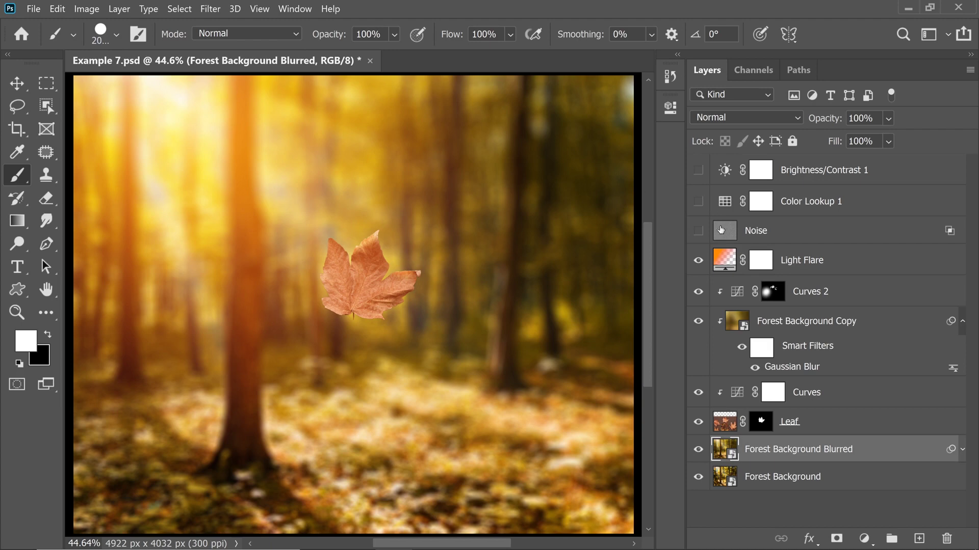
pyautogui.click(698, 203)
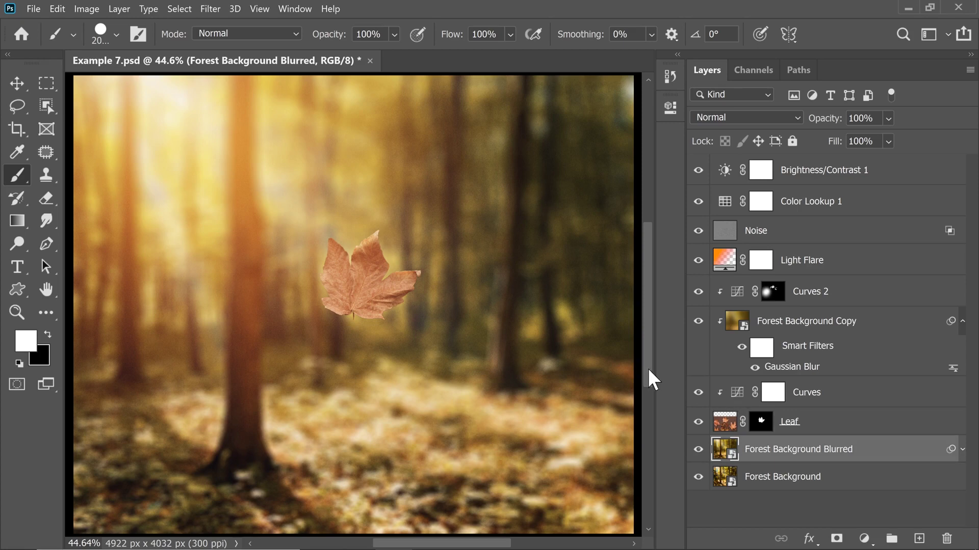
# Examine the Leaf layer by toggling its visibility and temporarily disabling its layer mask
pyautogui.click(699, 423)
pyautogui.click(699, 423)
pyautogui.keyDown('shift'); pyautogui.click(761, 424); pyautogui.keyUp('shift')
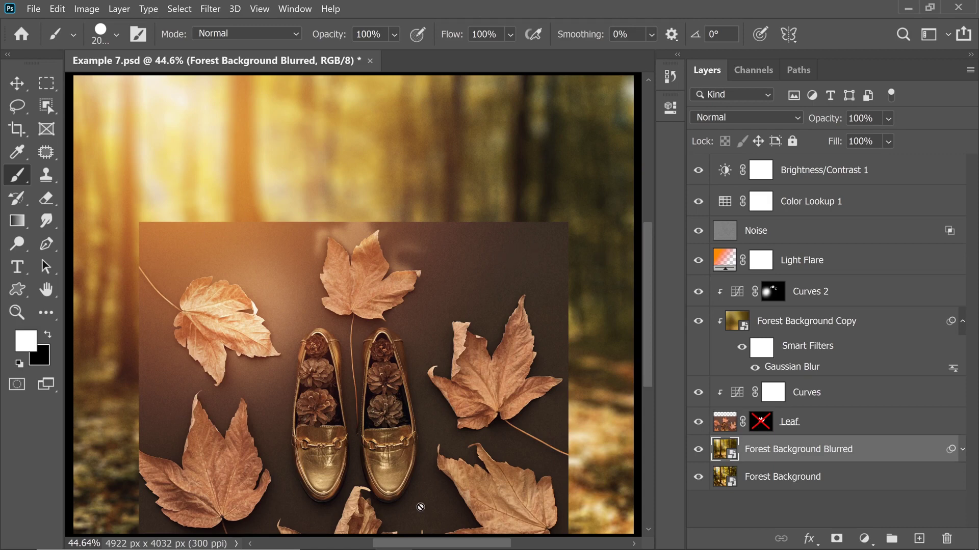
pyautogui.keyDown('shift'); pyautogui.click(766, 429); pyautogui.keyUp('shift')
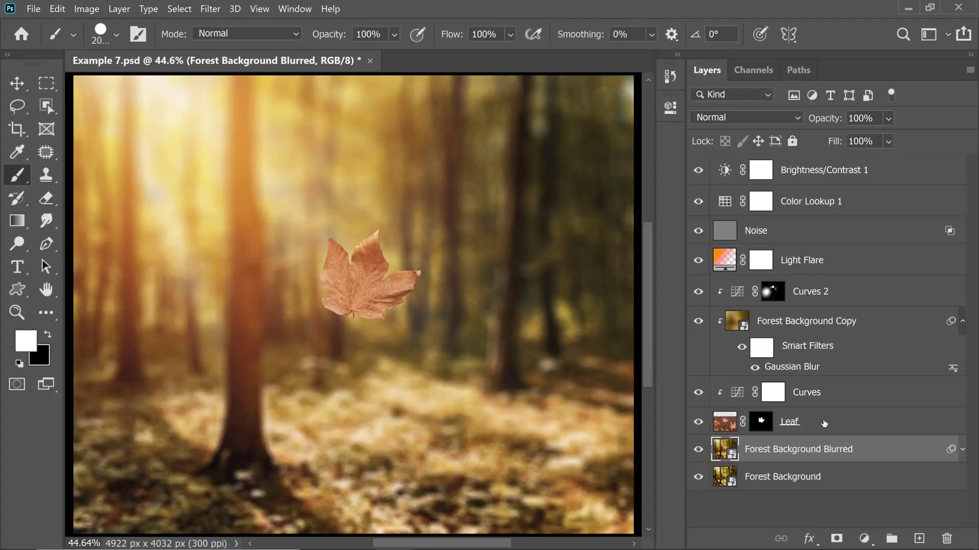
# Scale the Leaf layer together with its linked mask to about 108% and undo the transform
pyautogui.click(824, 423)
pyautogui.hotkey('ctrl', 't')
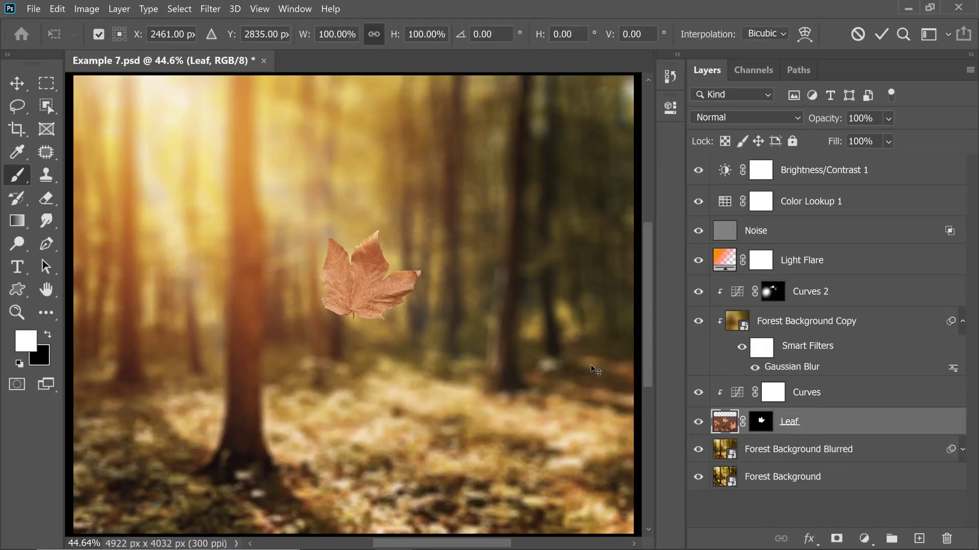
pyautogui.moveTo(568, 222); pyautogui.dragTo(586, 207)
pyautogui.hscroll(1, 412, 326)
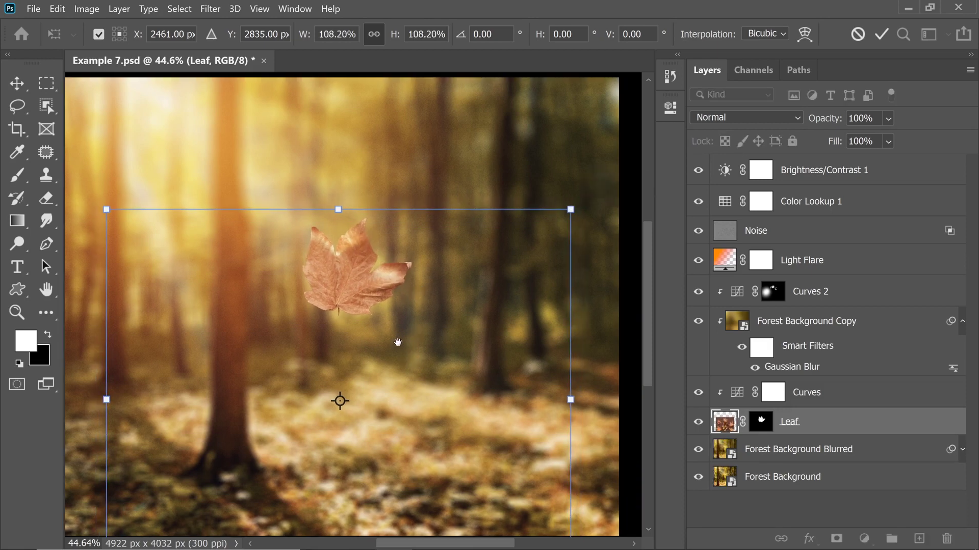
pyautogui.scroll(-2, 398, 344)
pyautogui.moveTo(570, 170); pyautogui.dragTo(570, 169)
pyautogui.press('Return')
pyautogui.press('b')
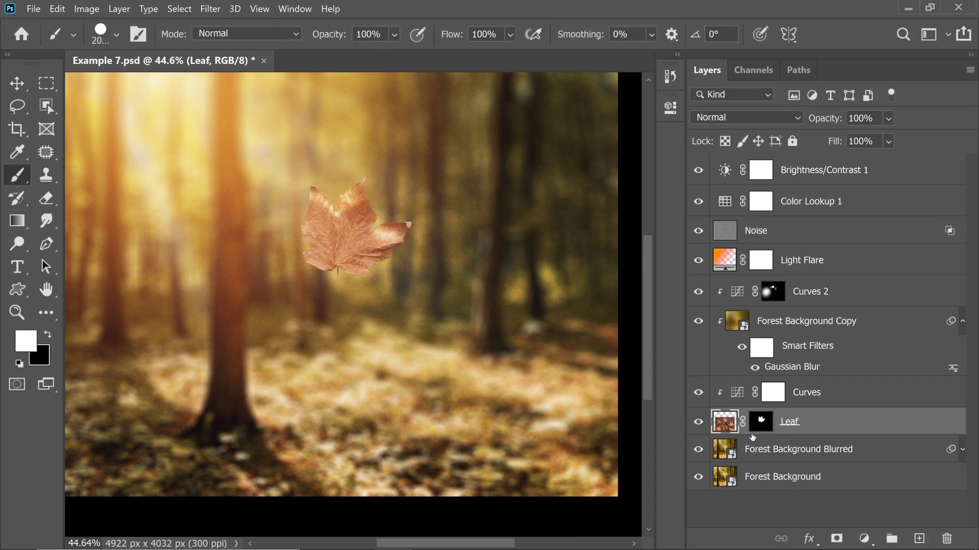
pyautogui.hotkey('ctrl', 'z')
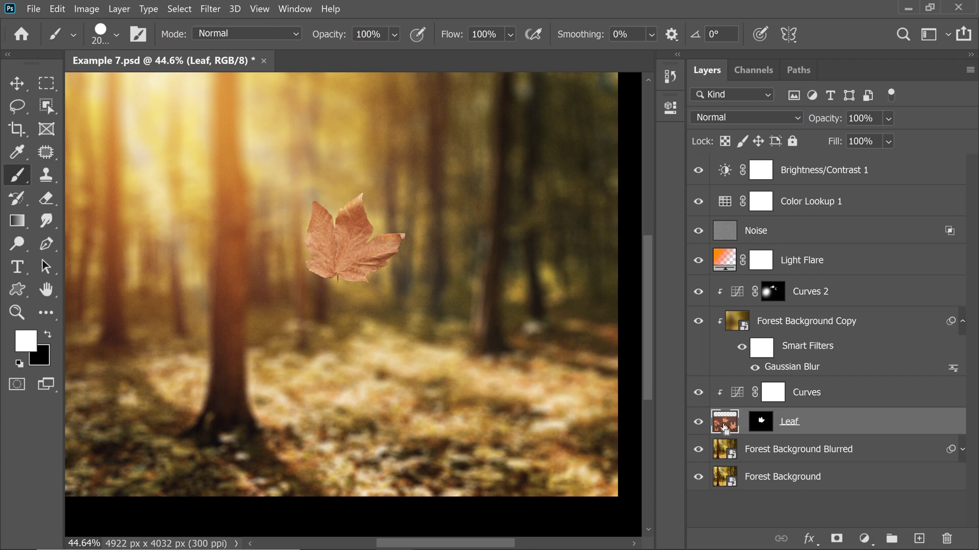
# Try scaling only the Leaf image, unlinked from its mask, to 107.72%
pyautogui.hotkey('ctrl', 't')
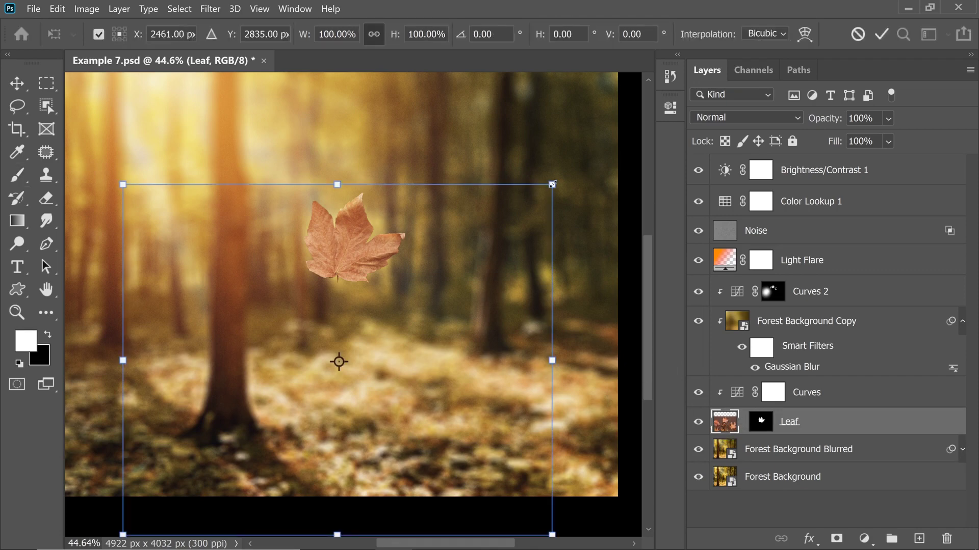
pyautogui.moveTo(552, 185); pyautogui.dragTo(567, 172)
pyautogui.press('Return')
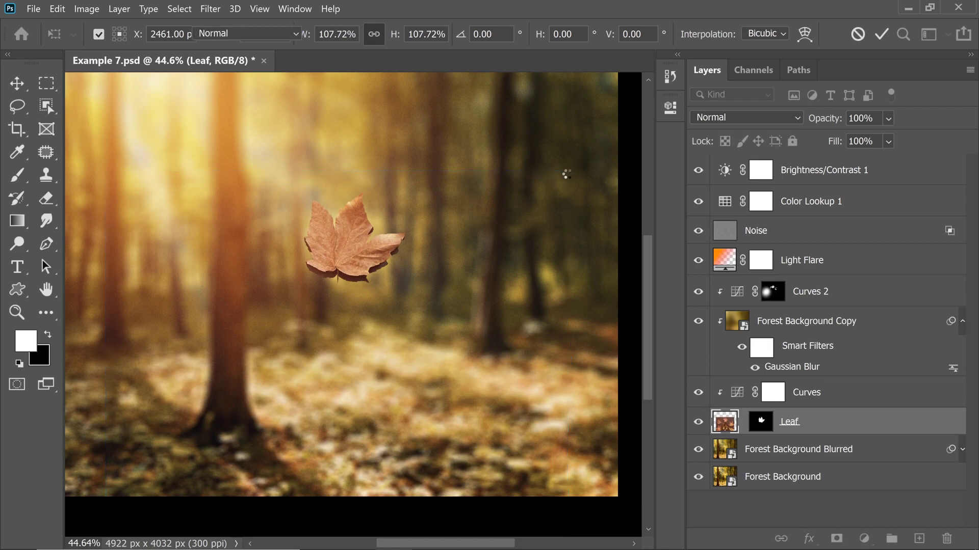
pyautogui.press('b')
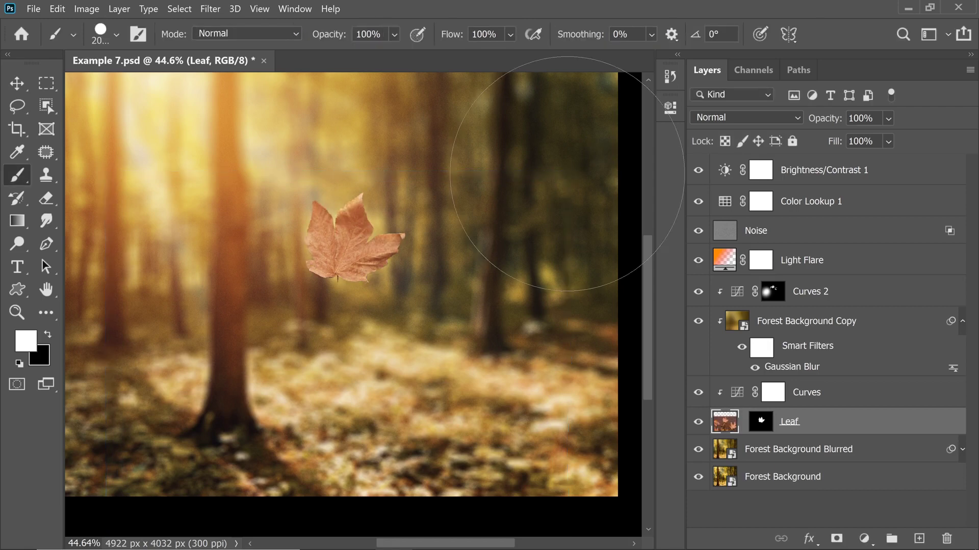
# Scale only the Leaf layer's unlinked mask to 143.89% and undo the transform
pyautogui.click(760, 421)
pyautogui.press('x')
pyautogui.hotkey('ctrl', 't')
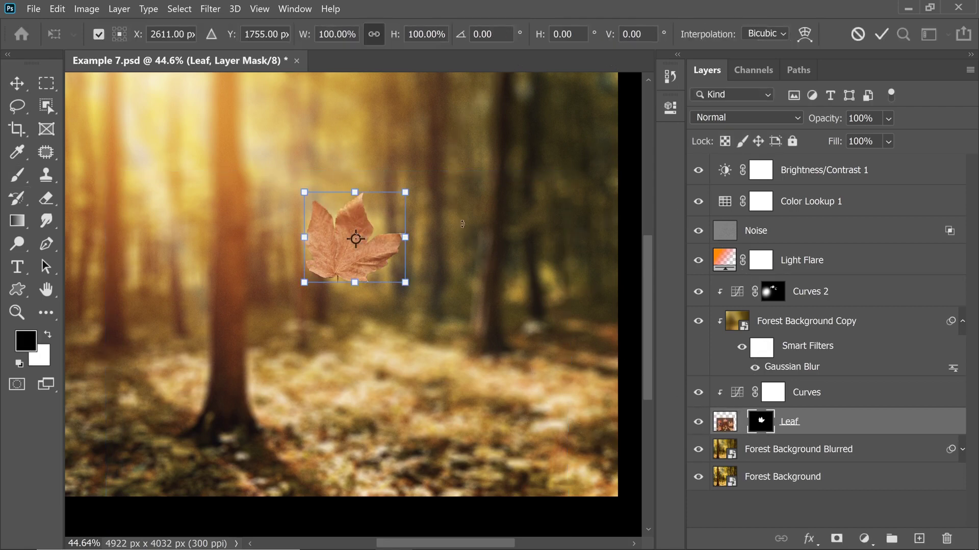
pyautogui.moveTo(410, 187); pyautogui.dragTo(432, 171)
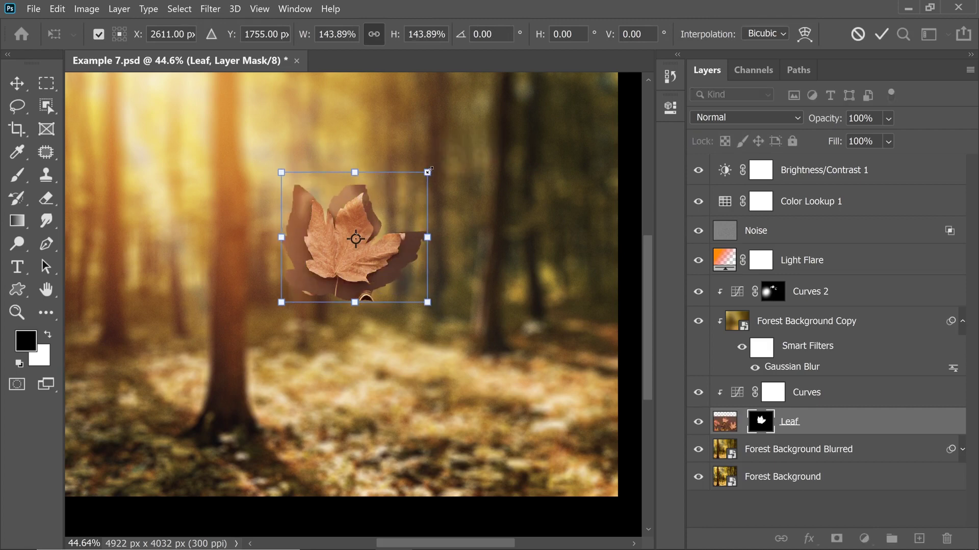
pyautogui.press('Return')
pyautogui.hotkey('ctrl', 'z')
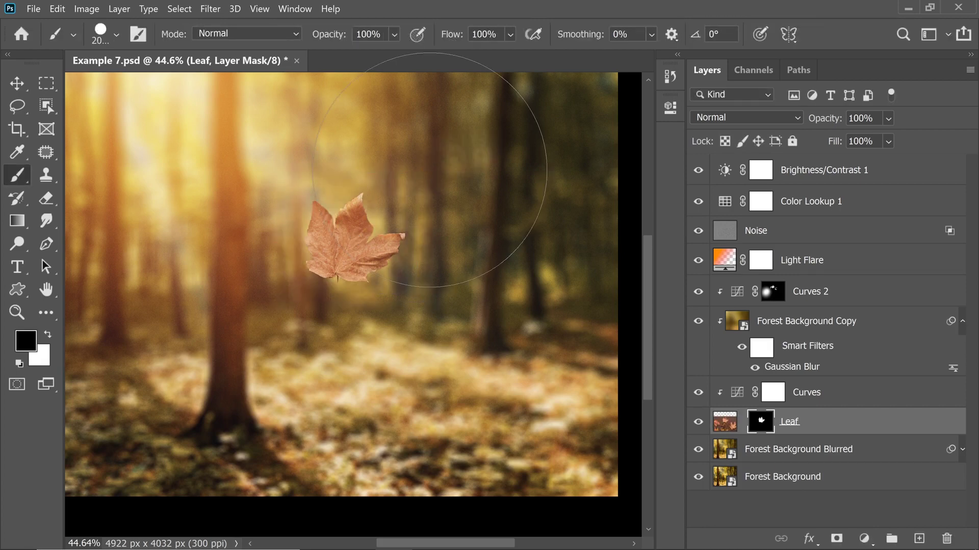
# Relink the Leaf layer with its mask and view the mask by itself before returning to the full image
pyautogui.click(742, 425)
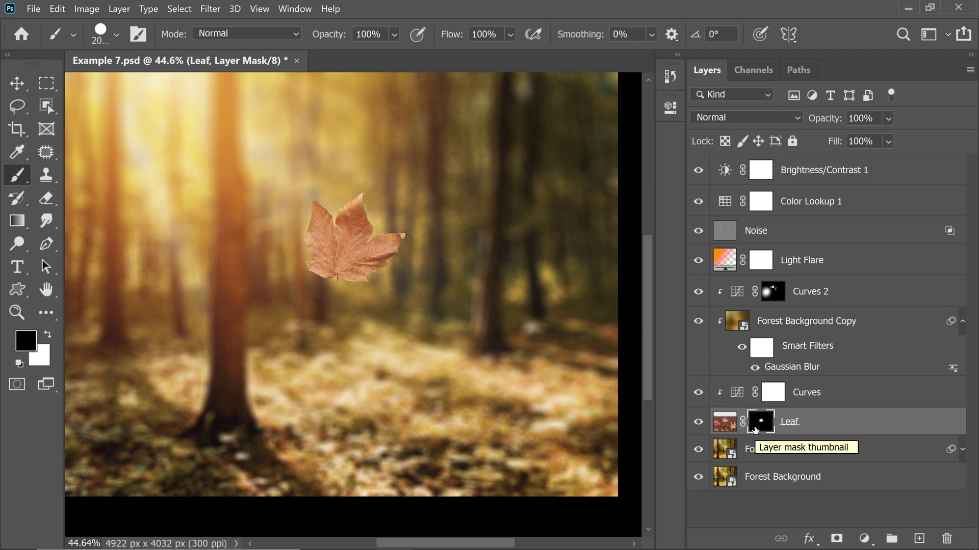
pyautogui.hotkey('ctrl', '0')
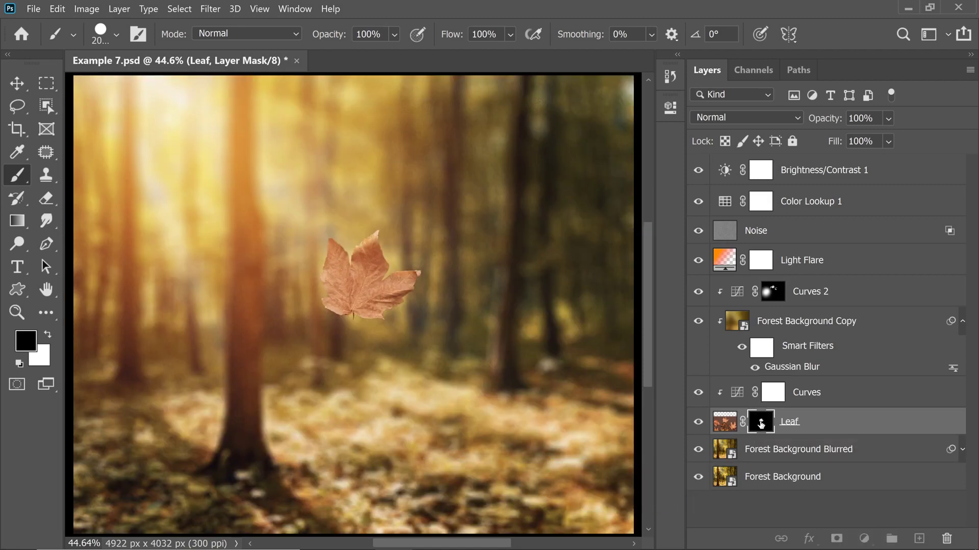
pyautogui.keyDown('alt'); pyautogui.click(763, 424); pyautogui.keyUp('alt')
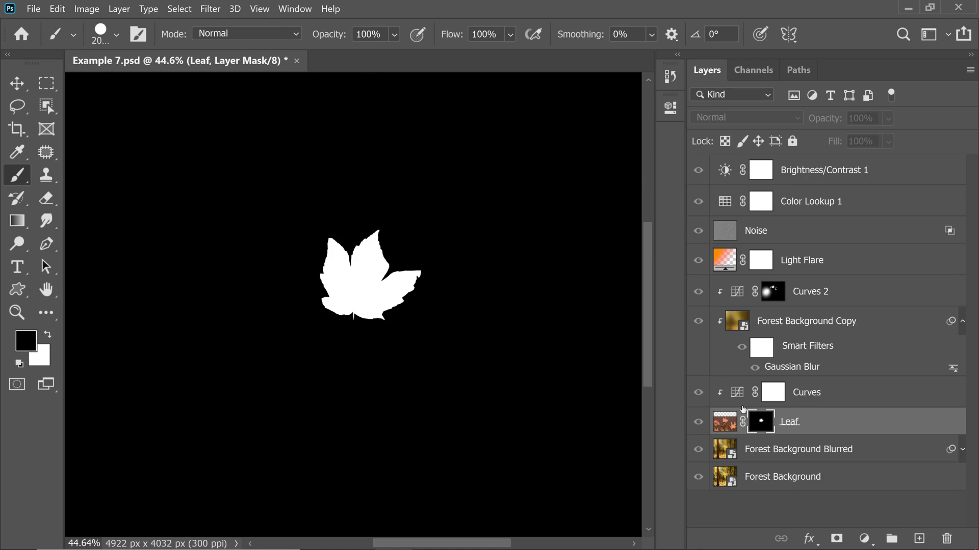
pyautogui.keyDown('alt'); pyautogui.click(763, 429); pyautogui.keyUp('alt')
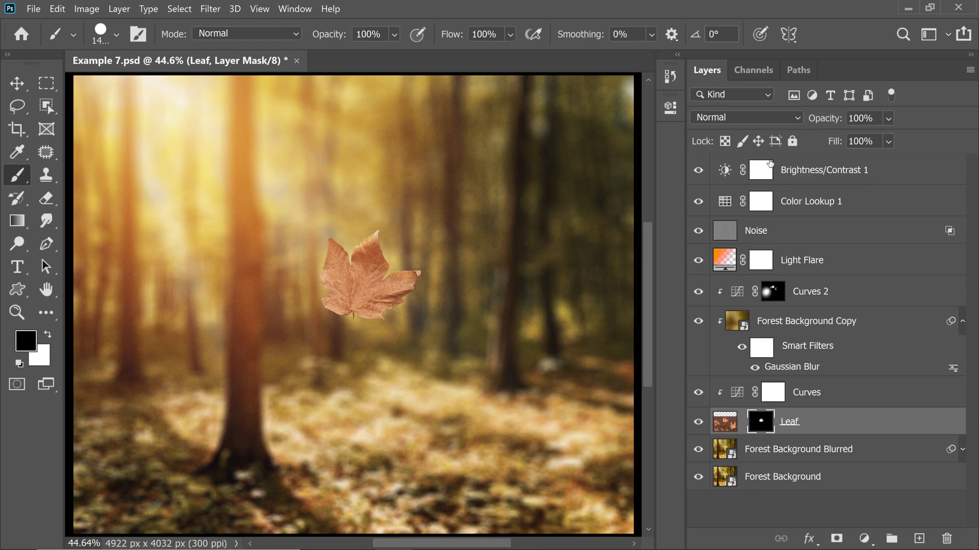
# Add a Brightness/Contrast adjustment layer above Brightness/Contrast 1 and name it Brightness/Contrast for Leaf
pyautogui.click(818, 176)
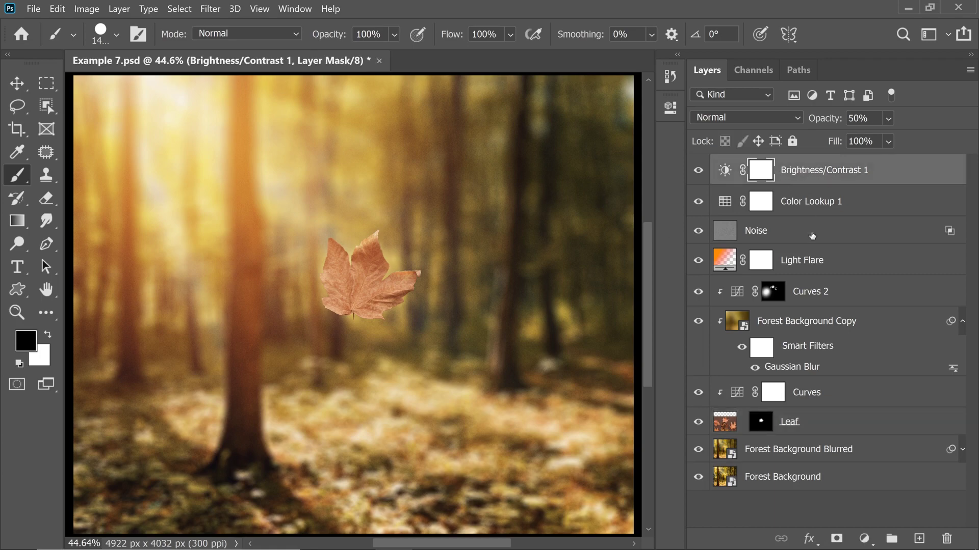
pyautogui.click(865, 540)
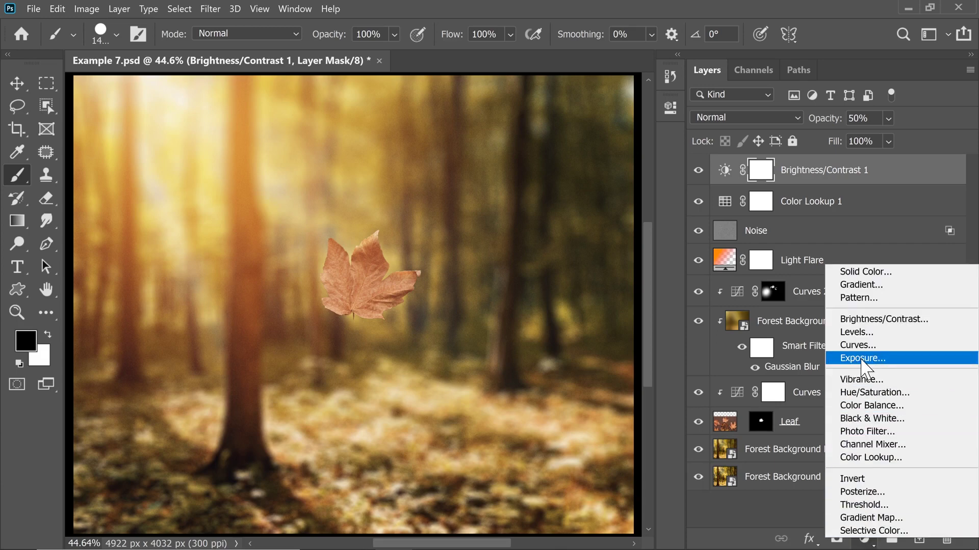
pyautogui.click(855, 323)
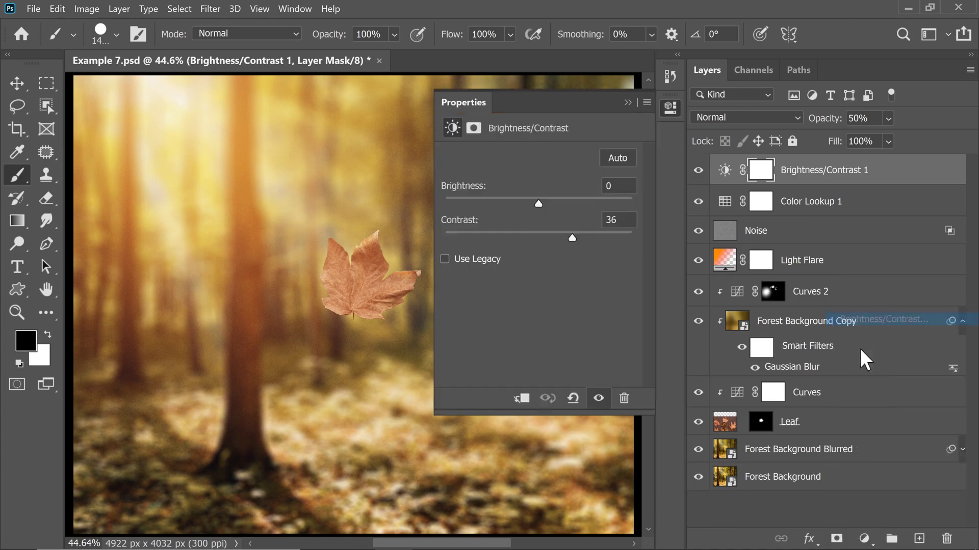
pyautogui.doubleClick(806, 173)
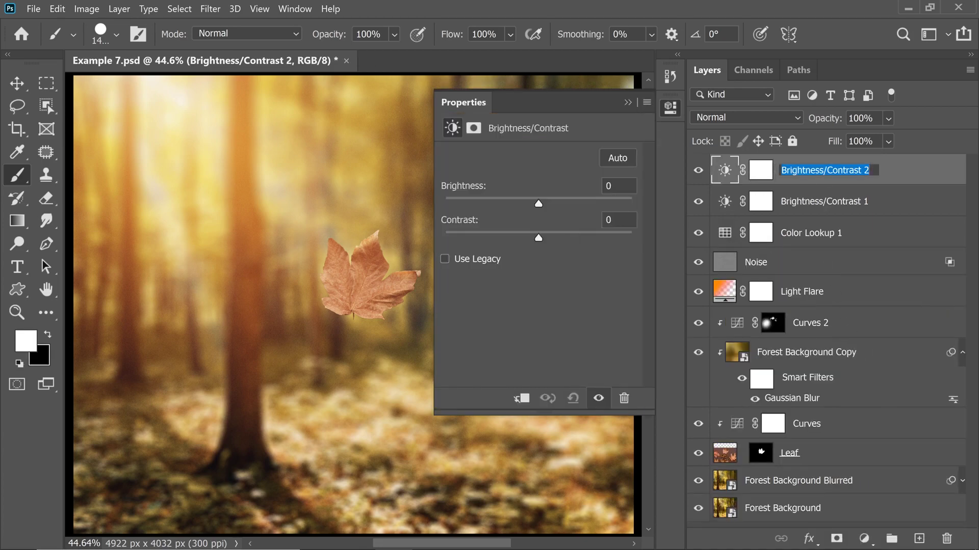
pyautogui.click(884, 175)
pyautogui.press('BackSpace')
pyautogui.write('for Le')
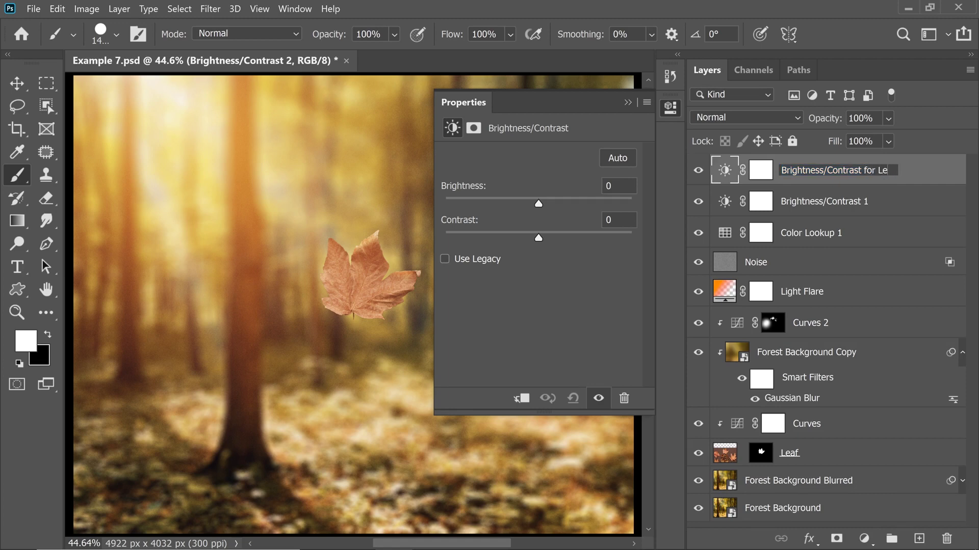
pyautogui.write('af')
pyautogui.press('Return')
# Set the contrast of Brightness/Contrast for Leaf to 26 and replace its mask with a copy of the Leaf layer's mask
pyautogui.moveTo(345, 278); pyautogui.dragTo(307, 277)
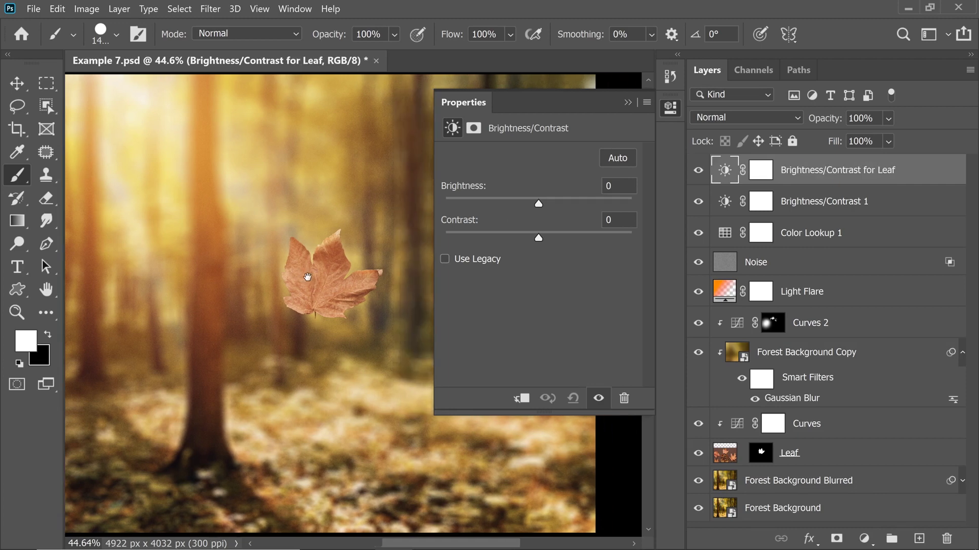
pyautogui.moveTo(539, 235); pyautogui.dragTo(574, 234)
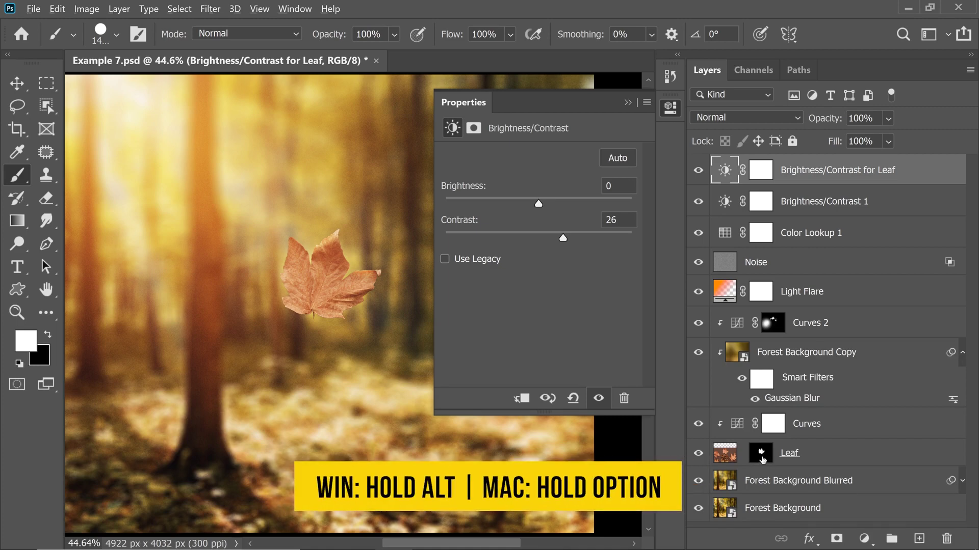
pyautogui.moveTo(760, 458); pyautogui.dragTo(768, 182)
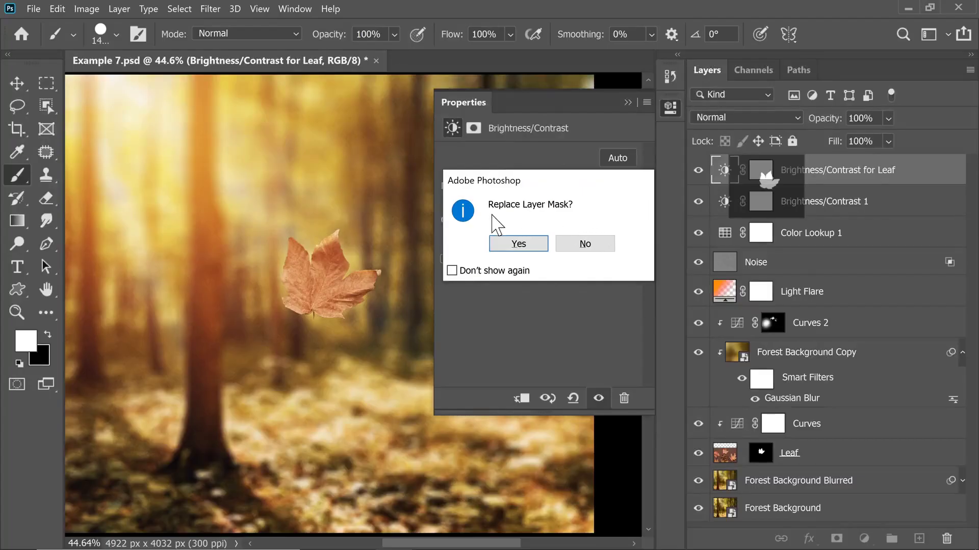
pyautogui.click(517, 246)
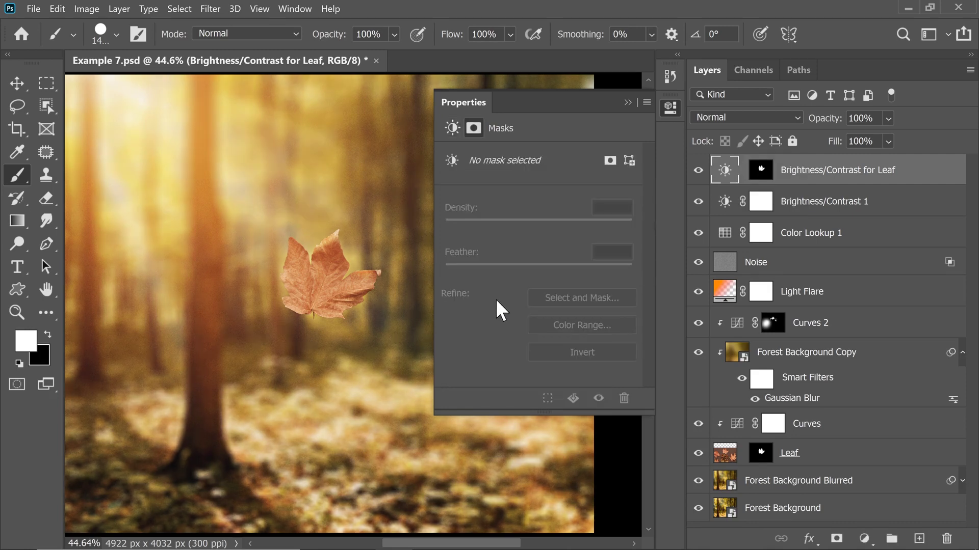
# Set the contrast of the masked Brightness/Contrast for Leaf adjustment to 33
pyautogui.click(718, 172)
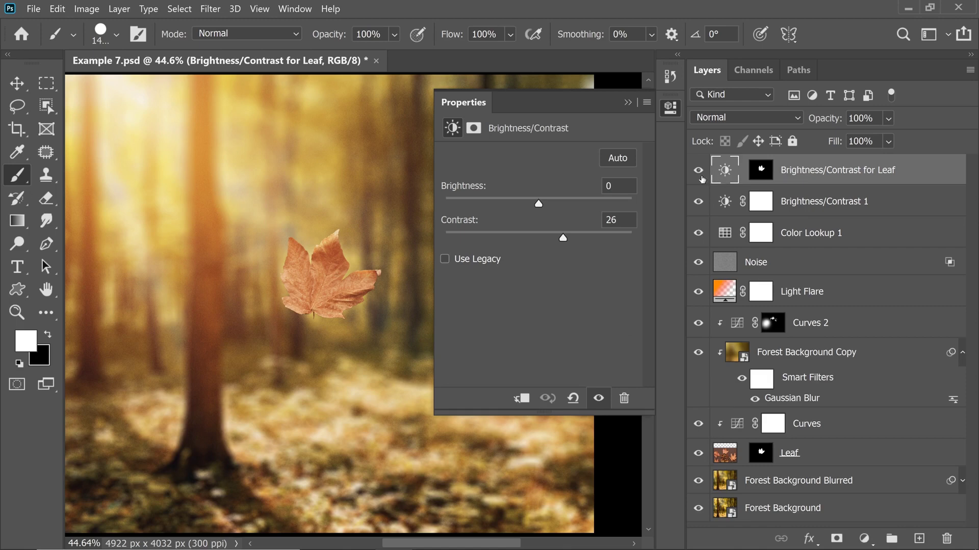
pyautogui.moveTo(559, 242)
pyautogui.mouseDown()
pyautogui.moveTo(529, 241)
pyautogui.moveTo(583, 243)
pyautogui.moveTo(570, 251)
pyautogui.mouseUp()
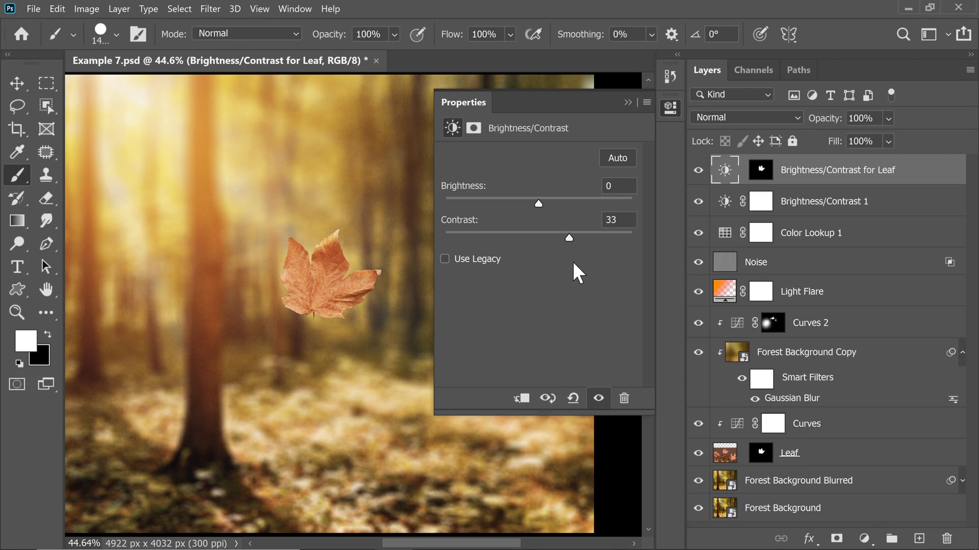
pyautogui.click(628, 101)
# Delete the layer mask from the Brightness/Contrast for Leaf adjustment layer
pyautogui.click(760, 176)
pyautogui.press('x')
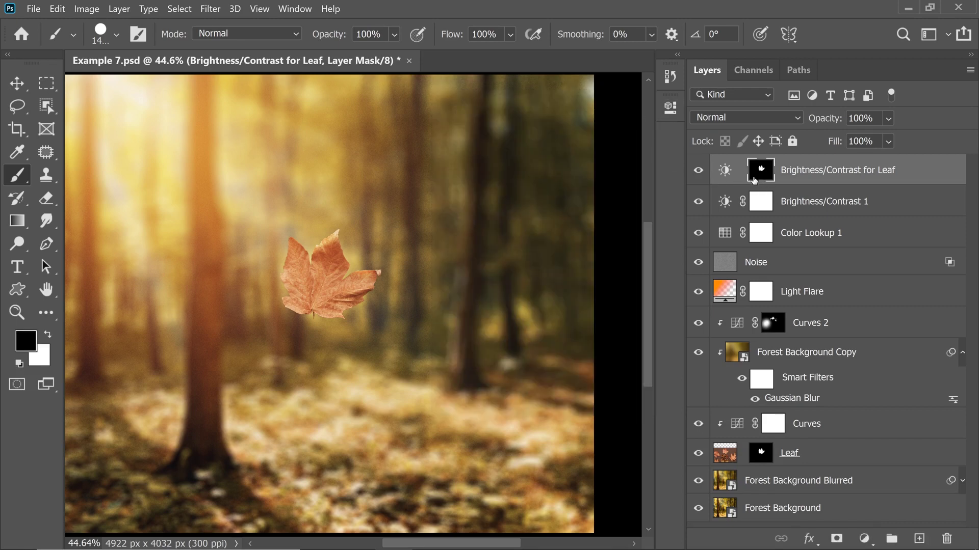
pyautogui.moveTo(761, 176); pyautogui.dragTo(942, 545)
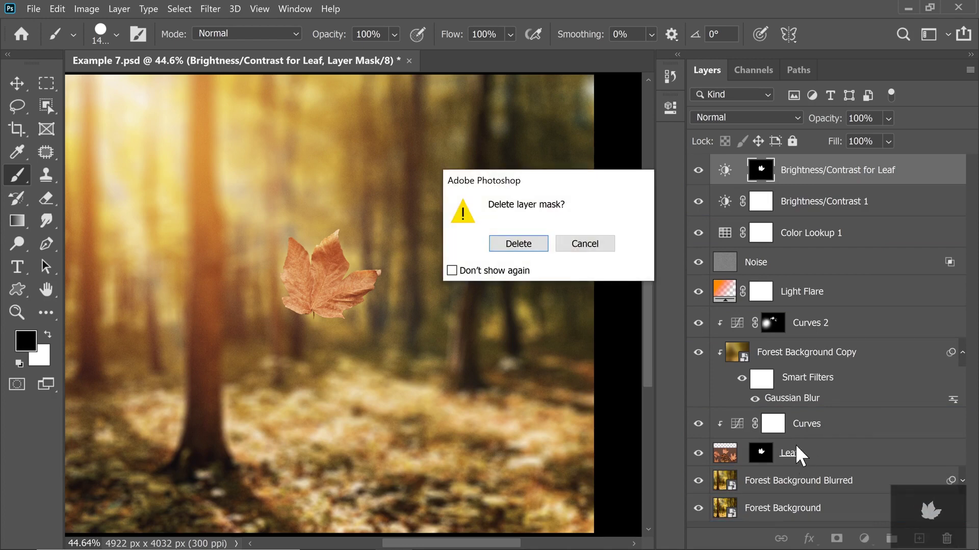
pyautogui.click(528, 243)
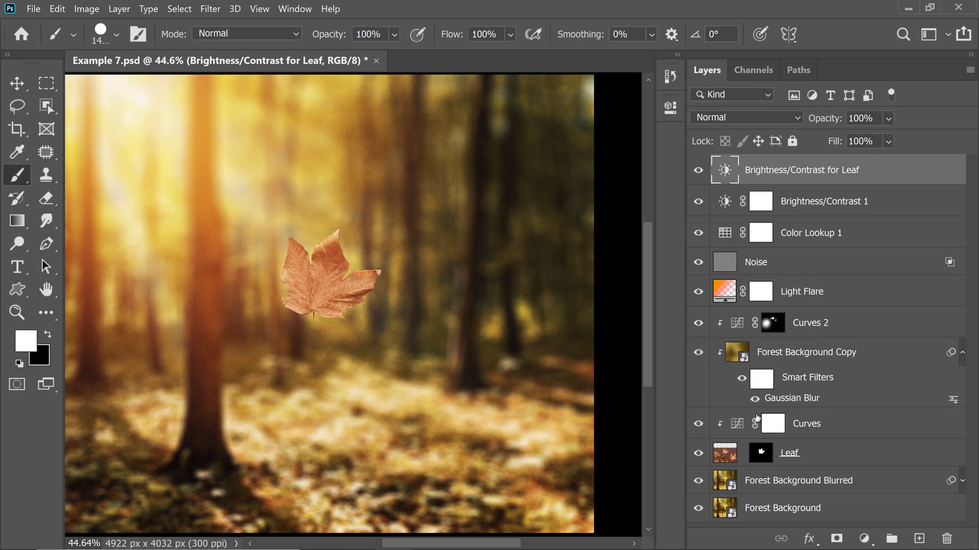
# Move the Curves 2 layer's mask onto Brightness/Contrast for Leaf and undo the move
pyautogui.click(772, 324)
pyautogui.press('x')
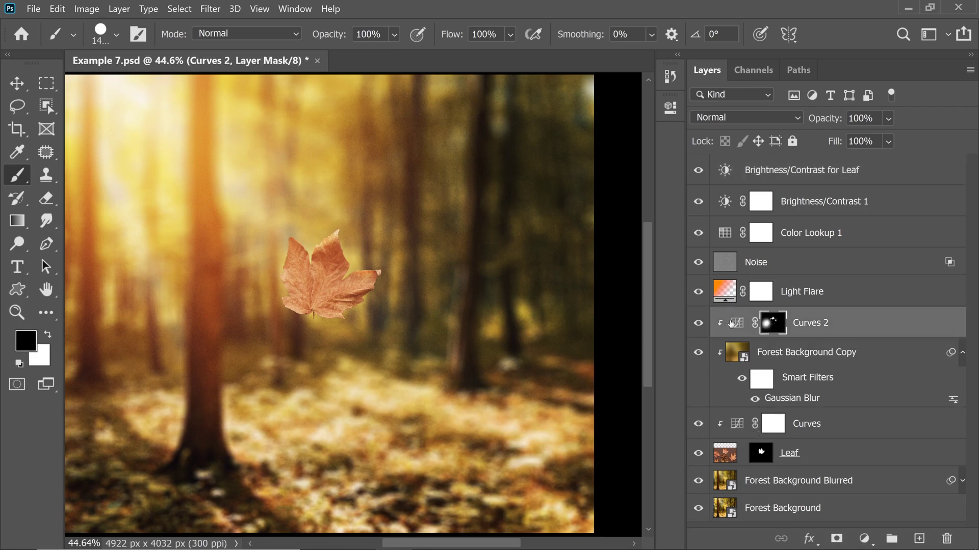
pyautogui.click(698, 325)
pyautogui.click(698, 325)
pyautogui.moveTo(772, 330); pyautogui.dragTo(757, 171)
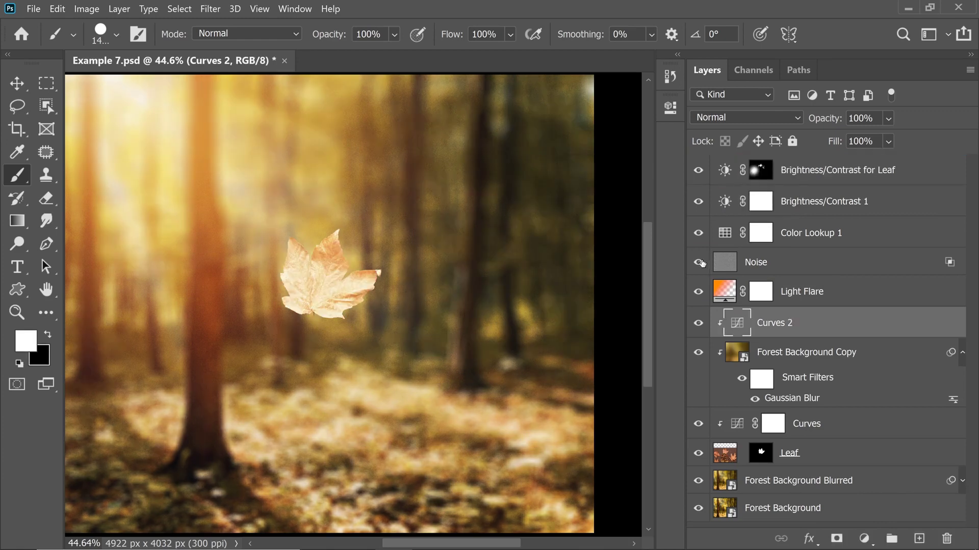
pyautogui.hotkey('ctrl', 'z')
pyautogui.press('x')
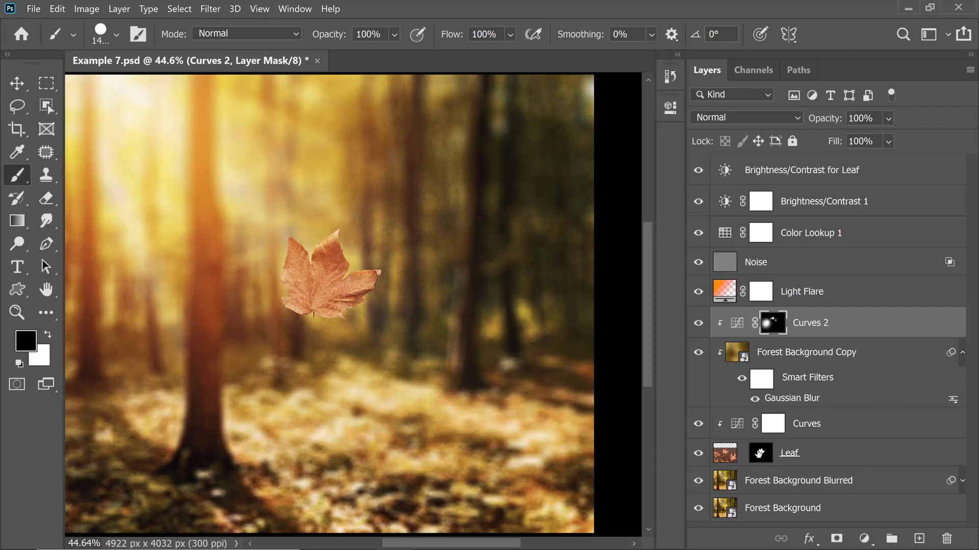
# Copy the Leaf layer's mask onto Brightness/Contrast for Leaf and readjust that layer's contrast
pyautogui.moveTo(773, 326); pyautogui.dragTo(759, 178)
pyautogui.doubleClick(726, 172)
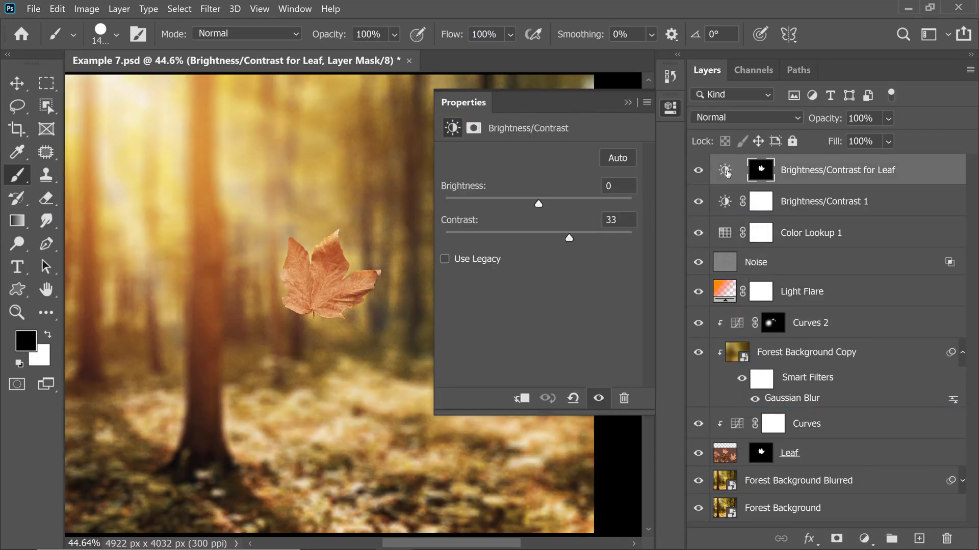
pyautogui.moveTo(579, 237); pyautogui.dragTo(572, 241)
pyautogui.click(628, 101)
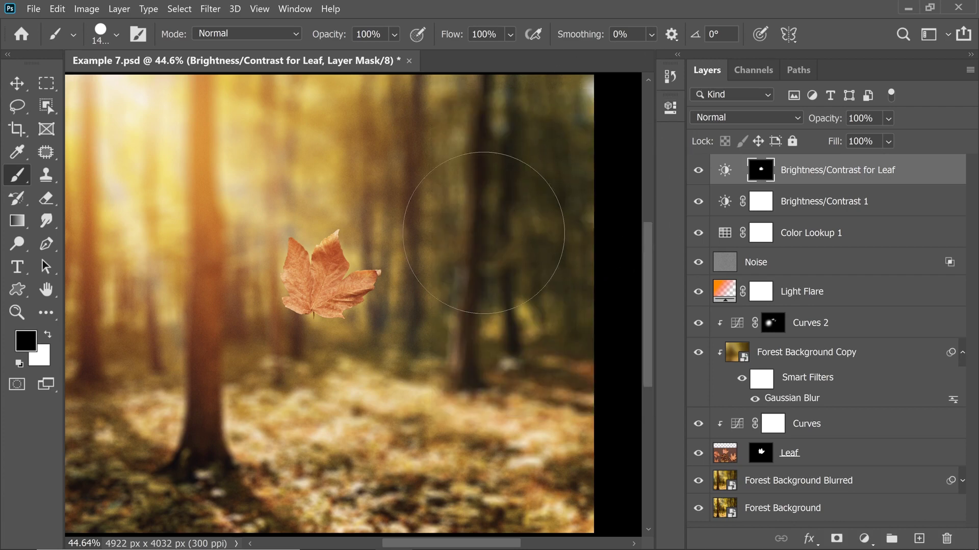
# Remove the copied leaf-shaped mask from Brightness/Contrast for Leaf
pyautogui.moveTo(764, 171); pyautogui.dragTo(946, 539)
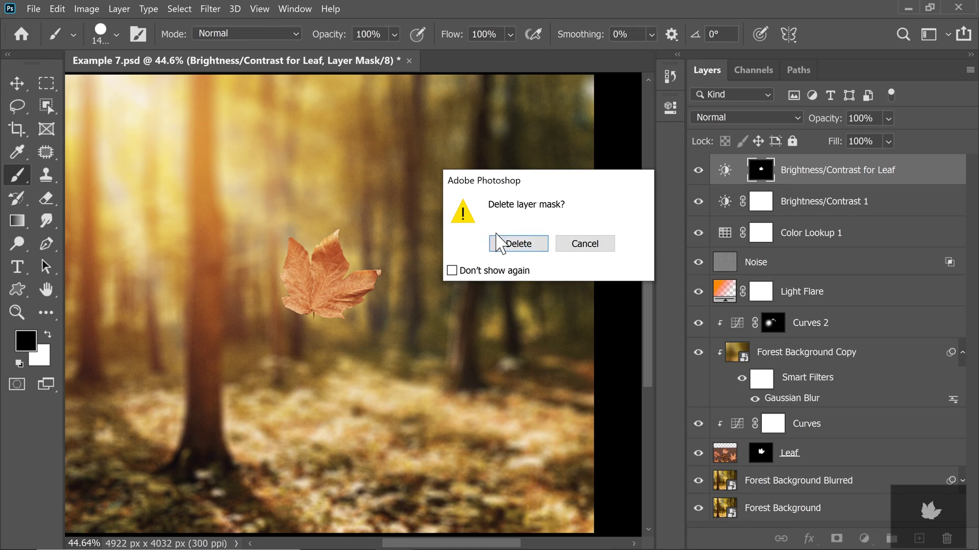
pyautogui.click(525, 246)
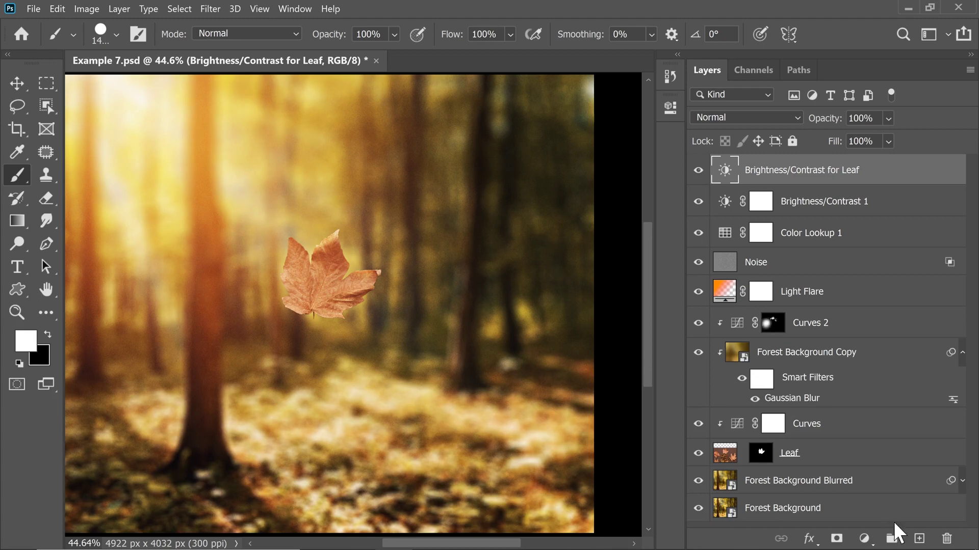
# Create a new pixel layer above all others and brush a large white shape over the leaf
pyautogui.click(919, 539)
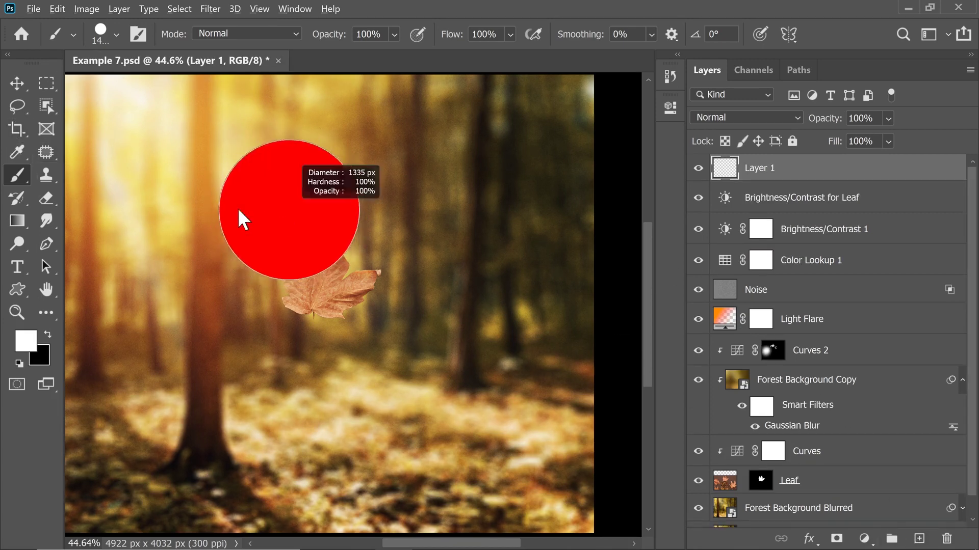
pyautogui.moveTo(284, 185)
pyautogui.mouseDown()
pyautogui.moveTo(240, 263)
pyautogui.moveTo(325, 255)
pyautogui.moveTo(316, 286)
pyautogui.mouseUp()
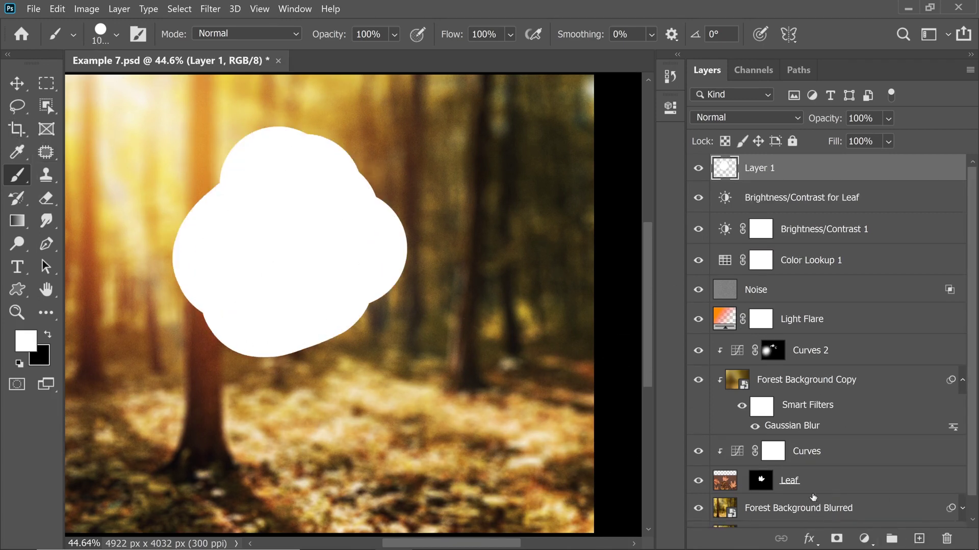
# Copy the Leaf layer's mask onto Layer 1, delete it without applying it, and undo the deletion
pyautogui.moveTo(767, 491); pyautogui.dragTo(947, 538)
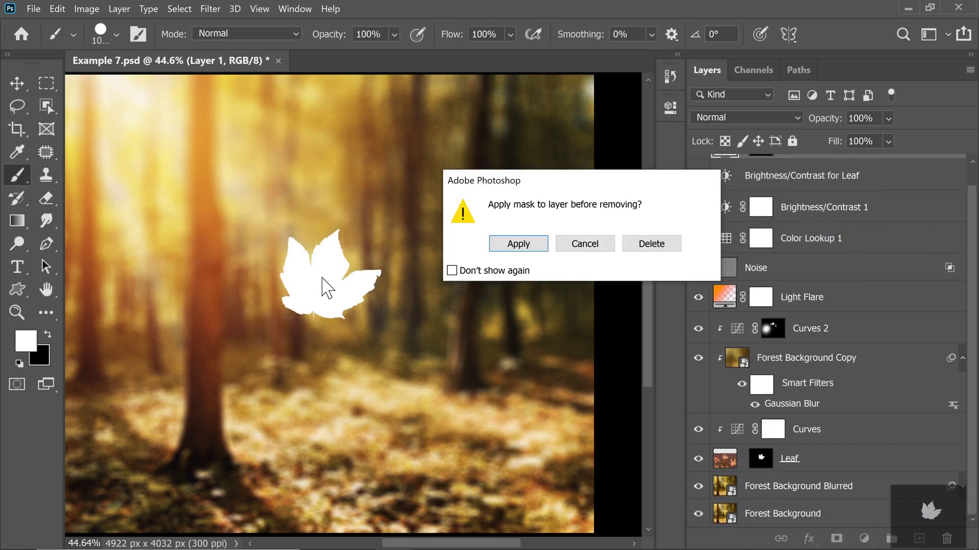
pyautogui.click(653, 247)
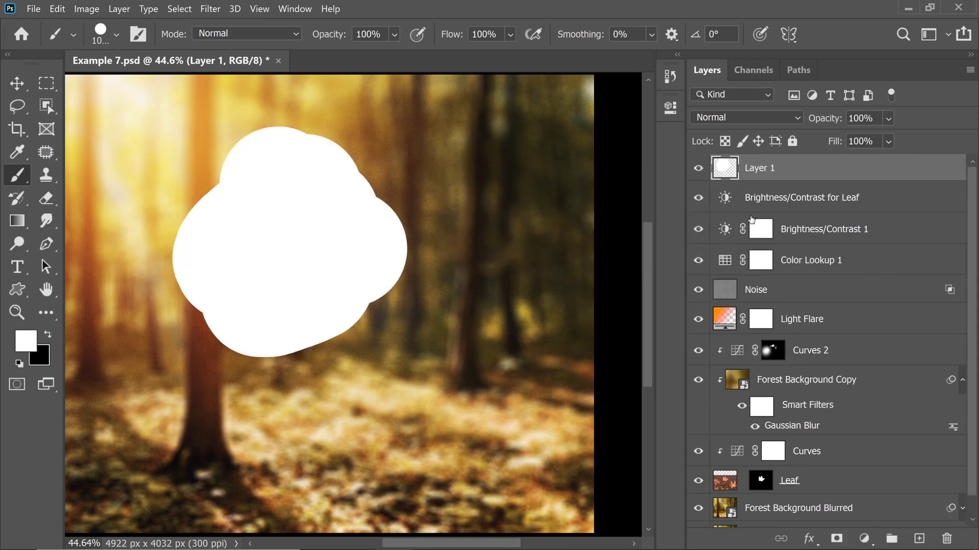
pyautogui.hotkey('ctrl', 'z')
# Remove Layer 1's mask while applying it permanently to the white paint
pyautogui.moveTo(773, 178); pyautogui.dragTo(947, 538)
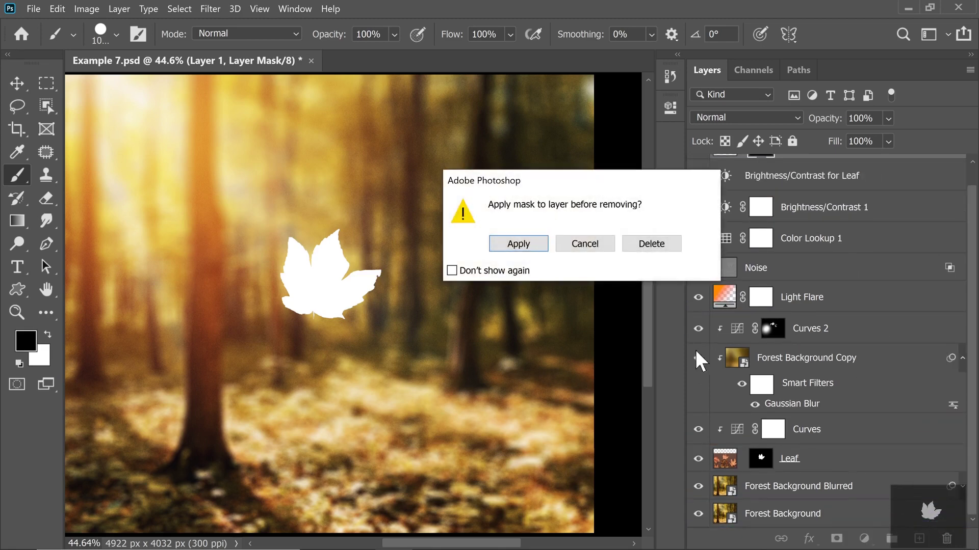
pyautogui.click(517, 246)
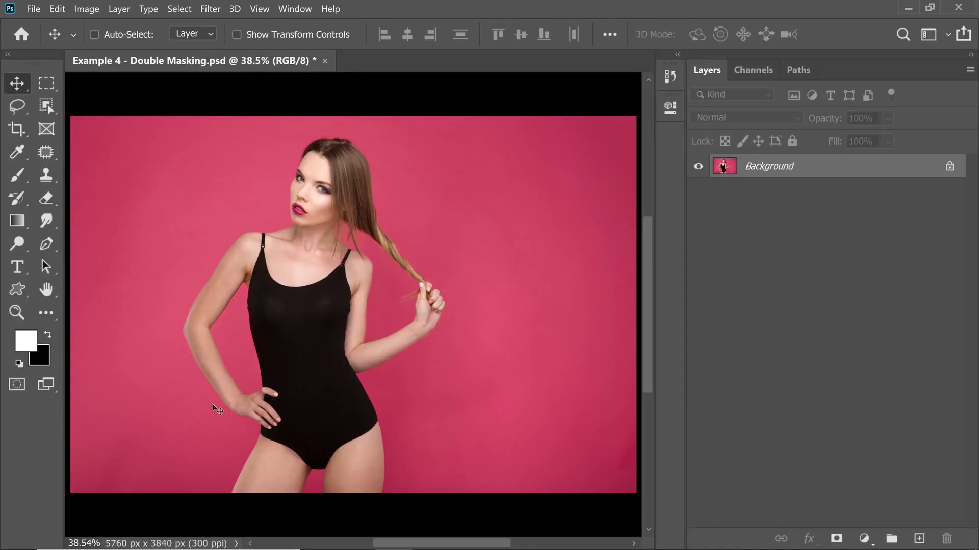
pyautogui.click(864, 539)
pyautogui.click(781, 490)
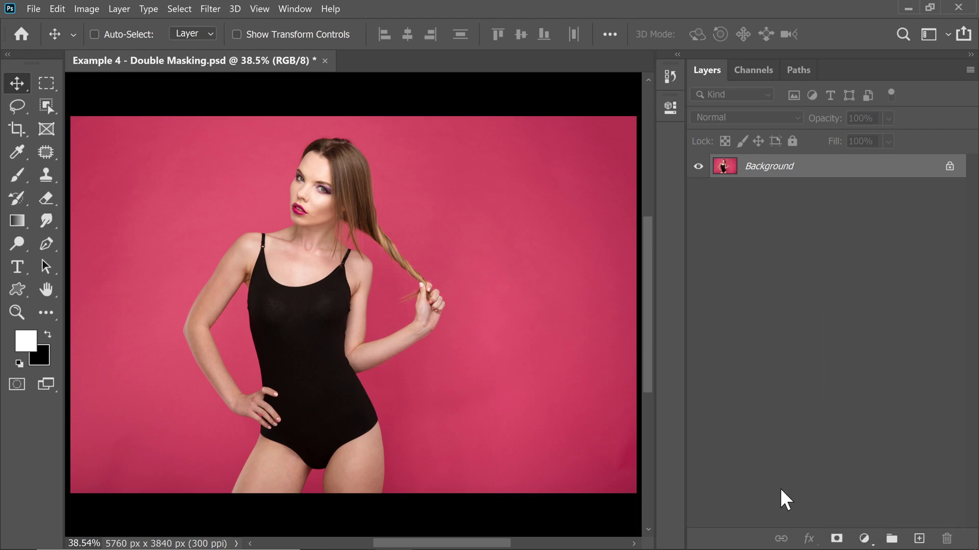
# Add a Curves adjustment layer above the Background and brighten the photo by raising the curve's midtones
pyautogui.click(864, 539)
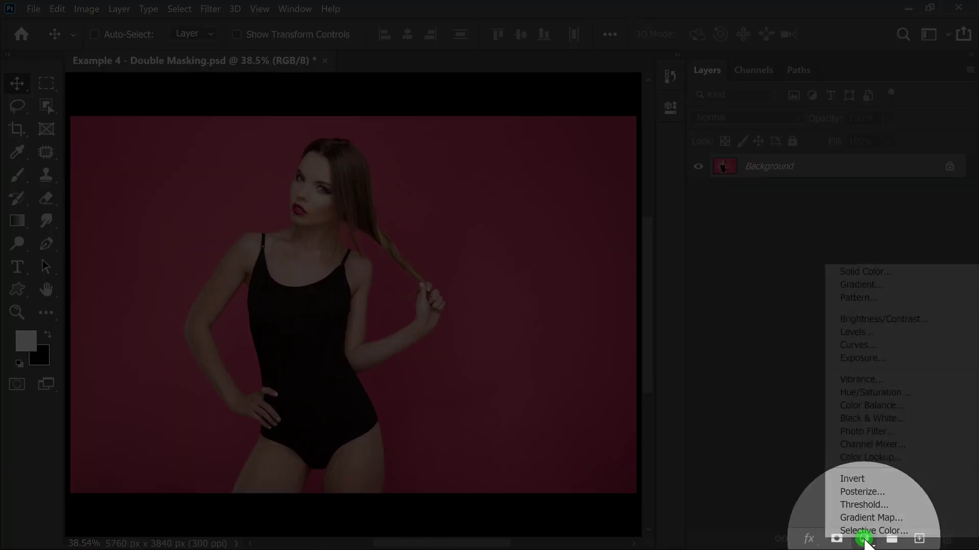
pyautogui.click(857, 345)
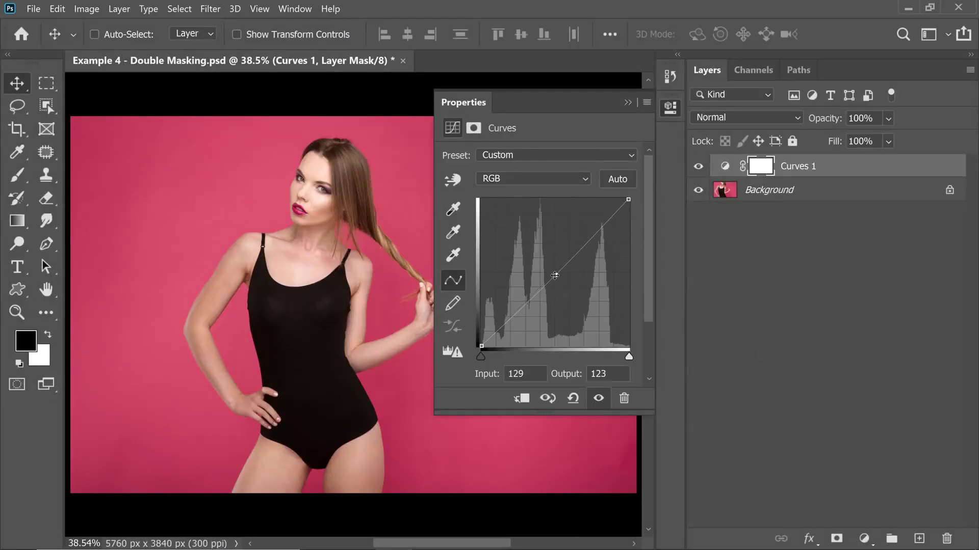
pyautogui.moveTo(553, 267); pyautogui.dragTo(540, 244)
pyautogui.click(627, 103)
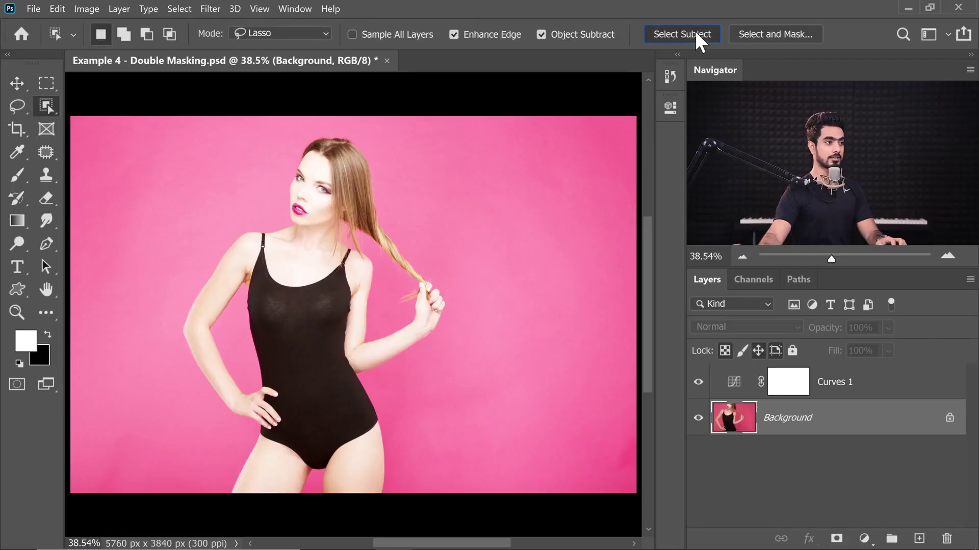
# Select the woman with Select Subject, fill that selection with black on the Curves 1 mask, deselect, and invert the mask
pyautogui.click(697, 35)
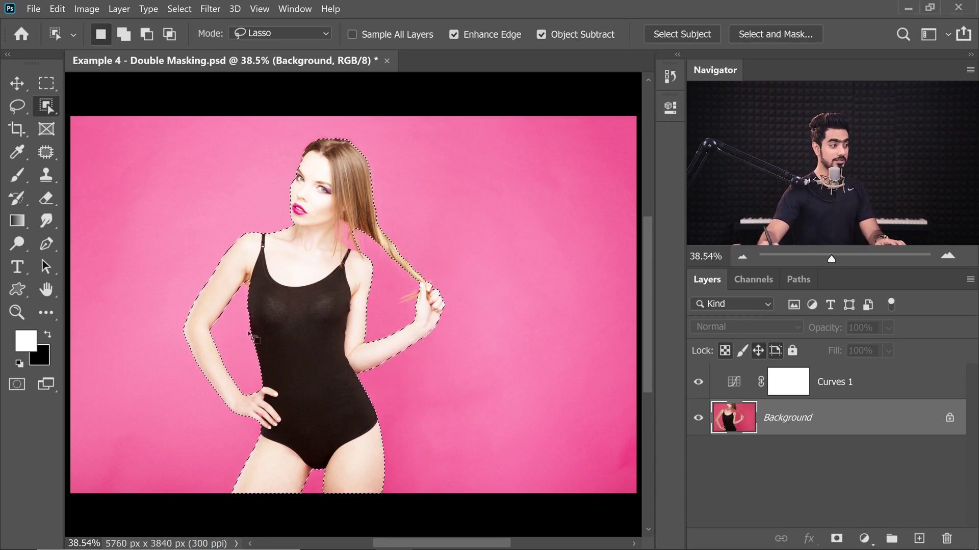
pyautogui.click(788, 388)
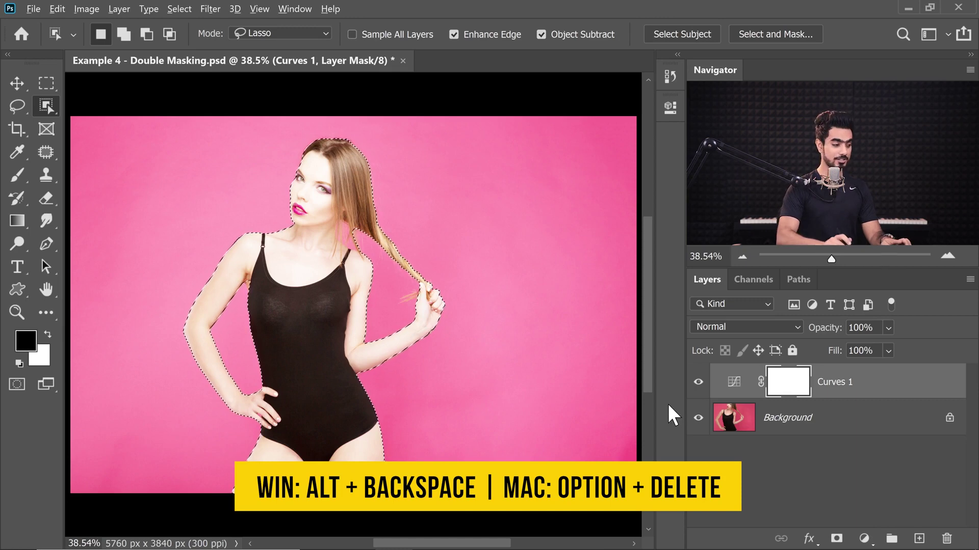
pyautogui.hotkey('alt', 'BackSpace')
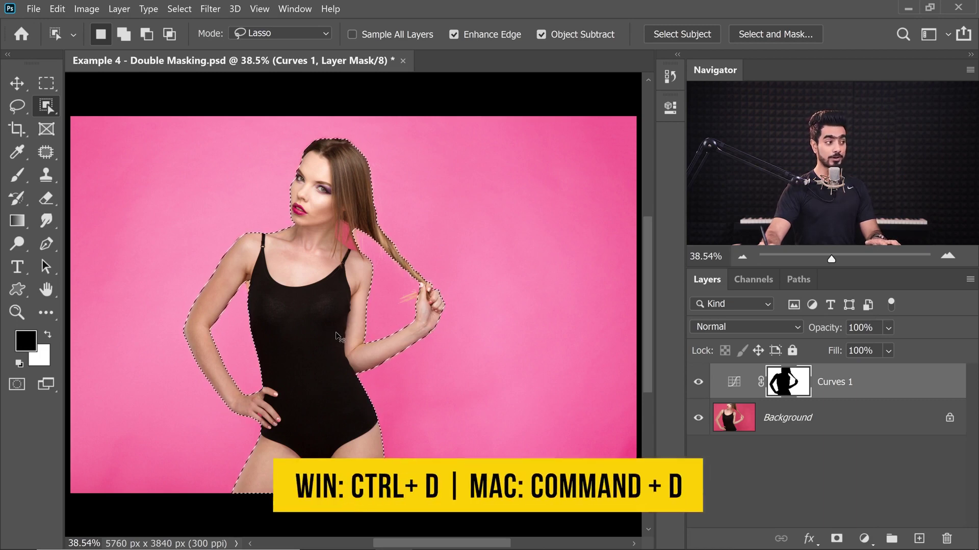
pyautogui.hotkey('ctrl', 'd')
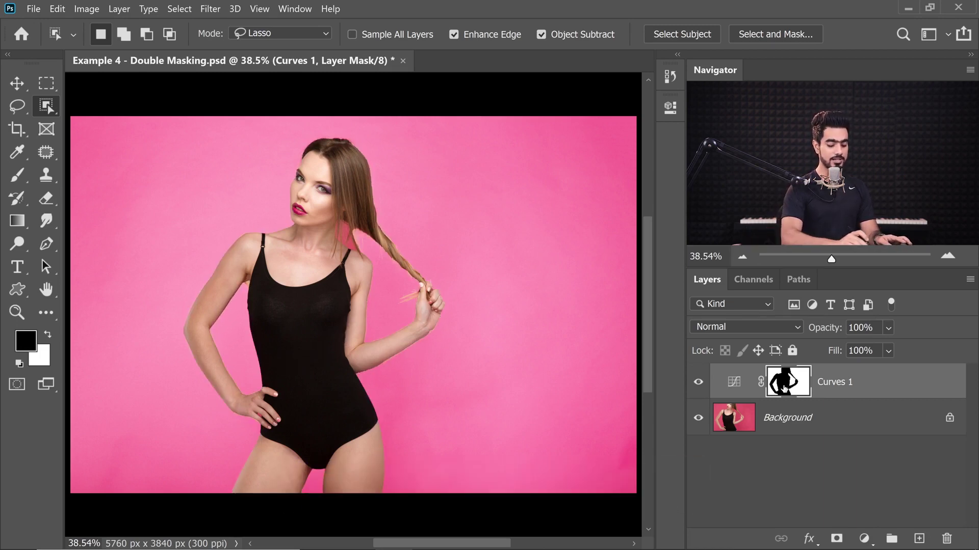
pyautogui.hotkey('ctrl', 'i')
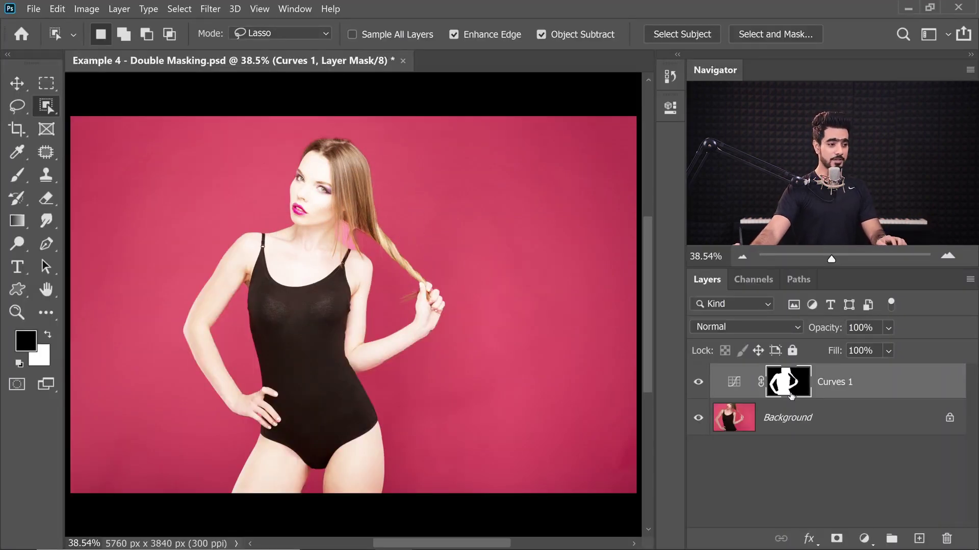
# Paint black with a soft brush on the Curves 1 mask over the woman's hair, torso, arms and legs
pyautogui.click(17, 175)
pyautogui.moveTo(289, 326); pyautogui.dragTo(295, 328)
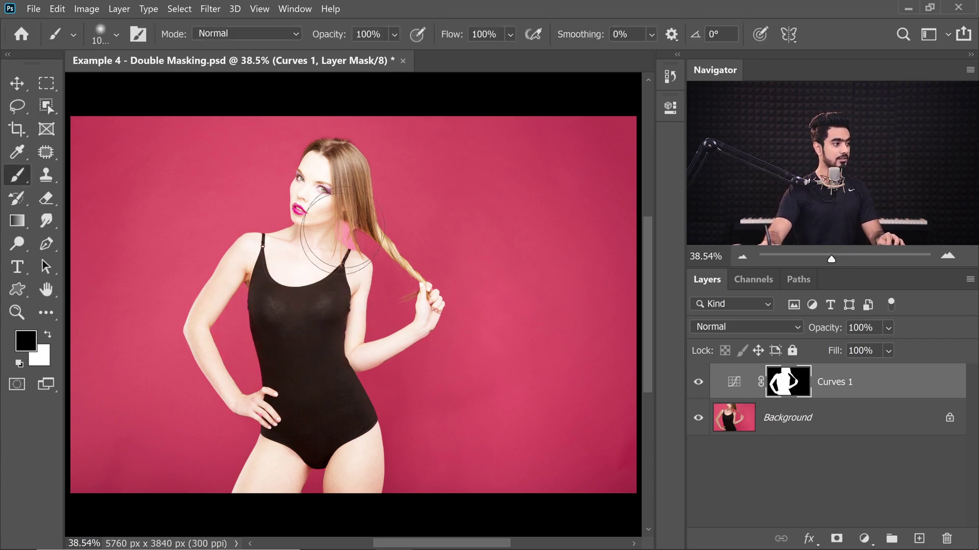
pyautogui.moveTo(392, 181); pyautogui.dragTo(405, 177)
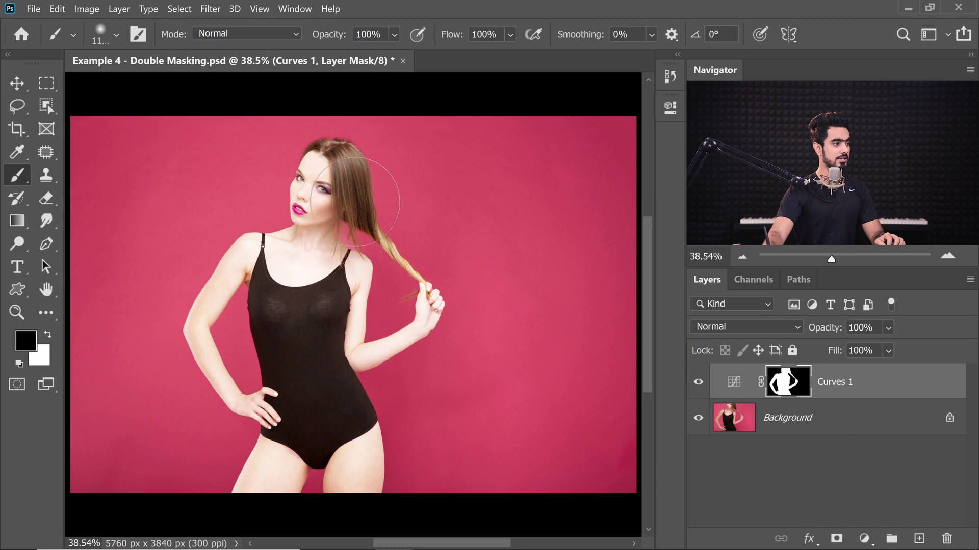
pyautogui.moveTo(358, 208); pyautogui.dragTo(337, 205)
pyautogui.moveTo(225, 338); pyautogui.dragTo(221, 326)
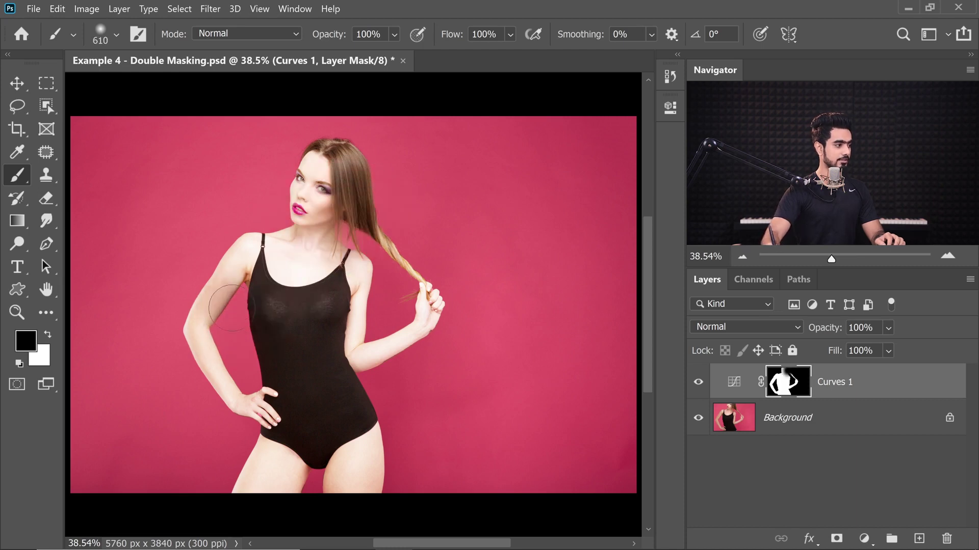
pyautogui.moveTo(305, 305)
pyautogui.mouseDown()
pyautogui.moveTo(323, 303)
pyautogui.moveTo(360, 328)
pyautogui.moveTo(351, 327)
pyautogui.mouseUp()
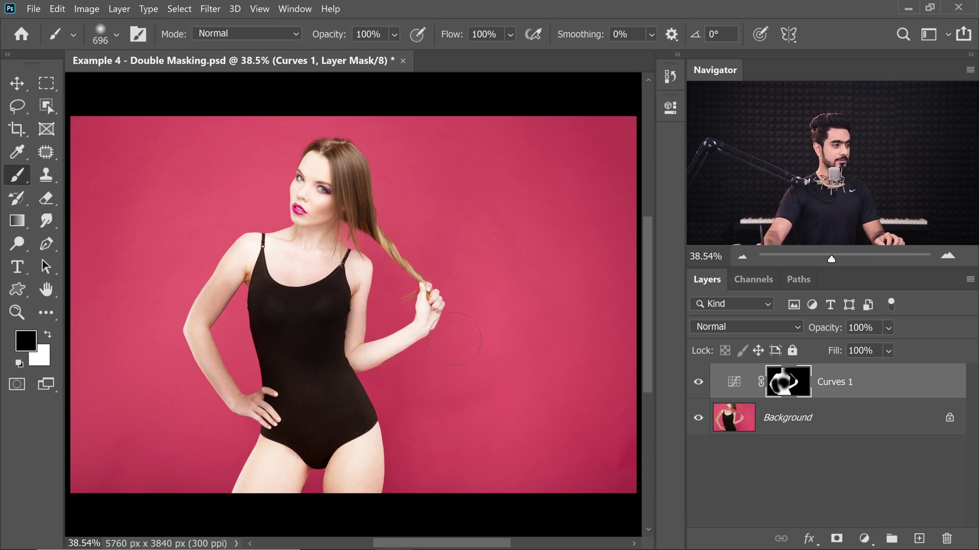
pyautogui.moveTo(403, 372)
pyautogui.mouseDown()
pyautogui.moveTo(377, 388)
pyautogui.moveTo(393, 518)
pyautogui.moveTo(367, 459)
pyautogui.moveTo(362, 525)
pyautogui.mouseUp()
pyautogui.keyDown('alt'); pyautogui.rightClick(256, 480); pyautogui.keyUp('alt')
pyautogui.moveTo(288, 466)
pyautogui.mouseDown()
pyautogui.moveTo(304, 442)
pyautogui.moveTo(278, 483)
pyautogui.mouseUp()
pyautogui.keyDown('alt'); pyautogui.rightClick(304, 260); pyautogui.keyUp('alt')
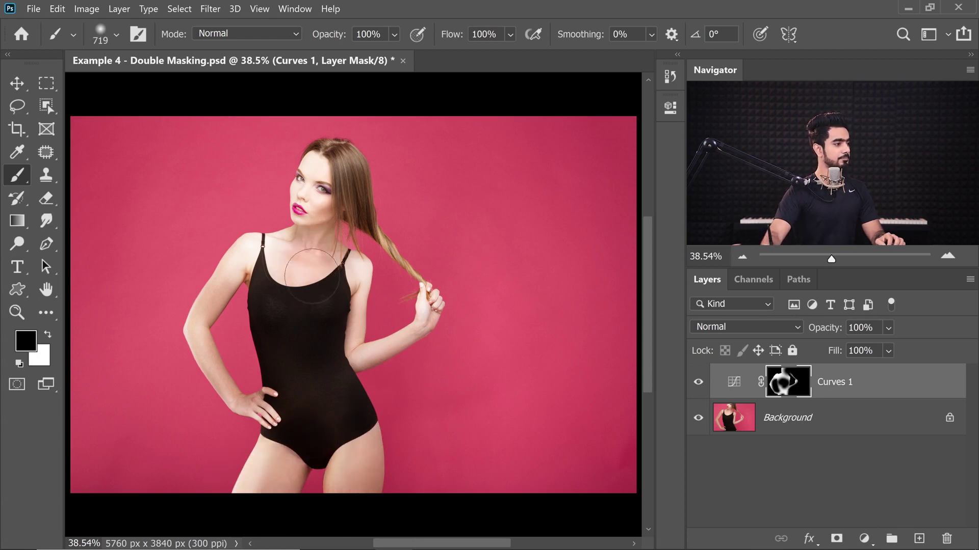
pyautogui.moveTo(286, 302); pyautogui.dragTo(306, 301)
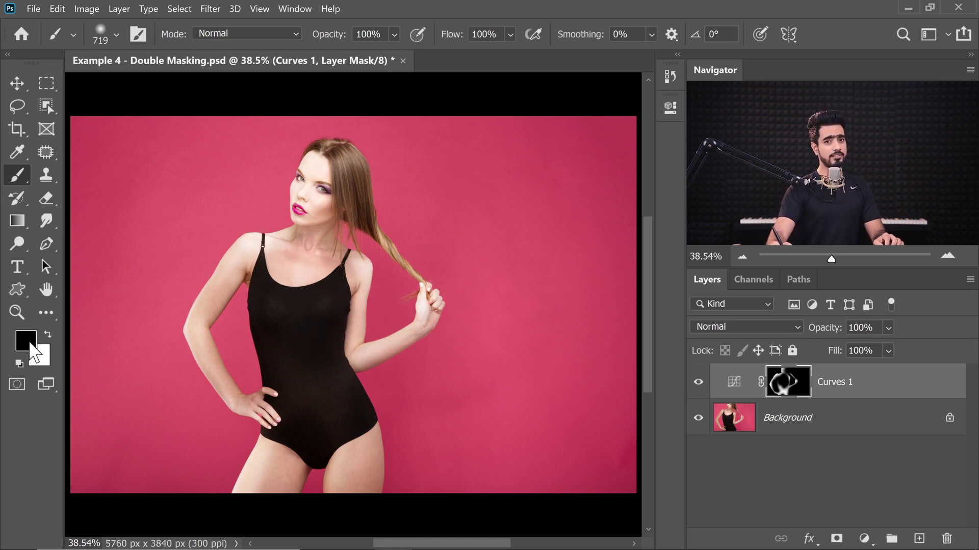
# Paint white with a larger soft brush on the Curves 1 mask along the woman's shoulder, arm and hip
pyautogui.press('x')
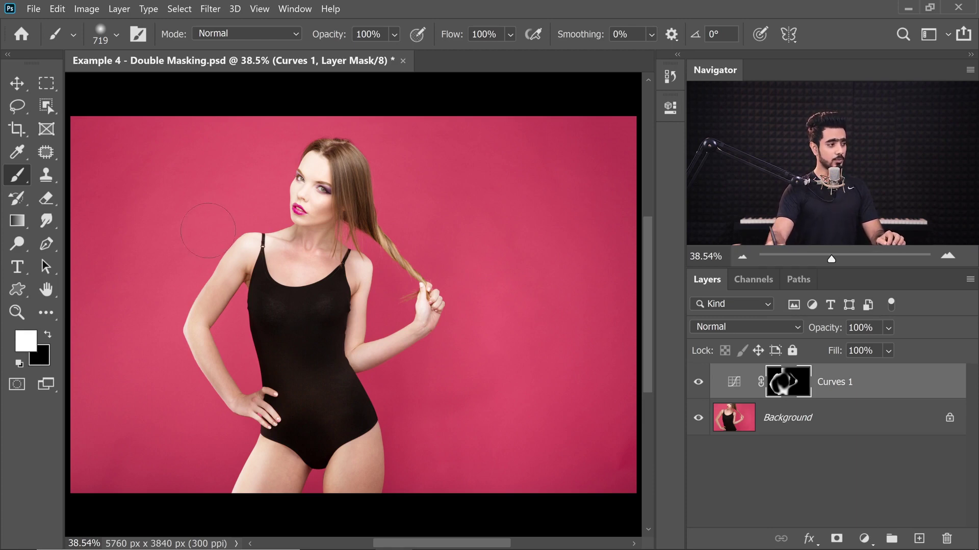
pyautogui.press('[')
pyautogui.press('[')
pyautogui.click(263, 217)
pyautogui.moveTo(370, 269)
pyautogui.mouseDown()
pyautogui.moveTo(359, 289)
pyautogui.moveTo(378, 319)
pyautogui.moveTo(355, 372)
pyautogui.moveTo(386, 436)
pyautogui.moveTo(370, 450)
pyautogui.mouseUp()
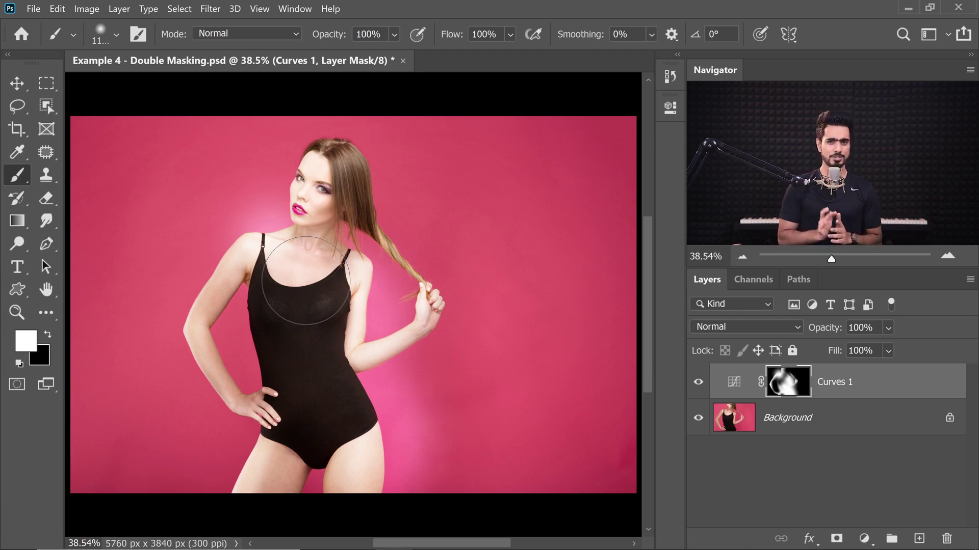
# Step back and forth through the brush strokes on the Curves 1 mask, ending with all of them undone
pyautogui.hotkey('ctrl', 'z')
pyautogui.hotkey('ctrl', 'z')
pyautogui.hotkey('ctrl', 'z')
pyautogui.hotkey('ctrl', 'z')
pyautogui.hotkey('ctrl', 'z')
pyautogui.hotkey('ctrl', 'z')
pyautogui.hotkey('ctrl', 'z')
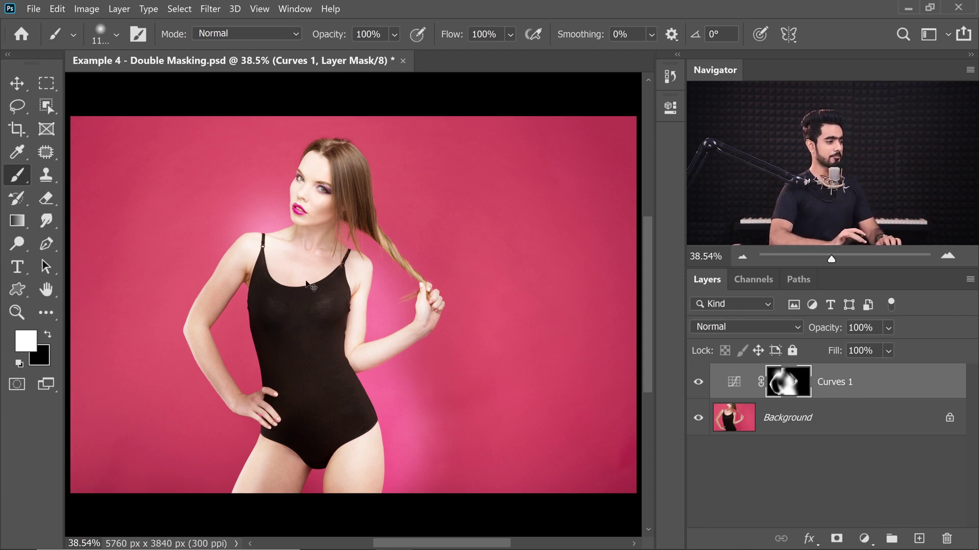
pyautogui.hotkey('ctrl', 'shift', 'z')
pyautogui.hotkey('ctrl', 'shift', 'z')
pyautogui.hotkey('ctrl', 'shift', 'z')
pyautogui.hotkey('ctrl', 'shift', 'z')
pyautogui.hotkey('ctrl', 'shift', 'z')
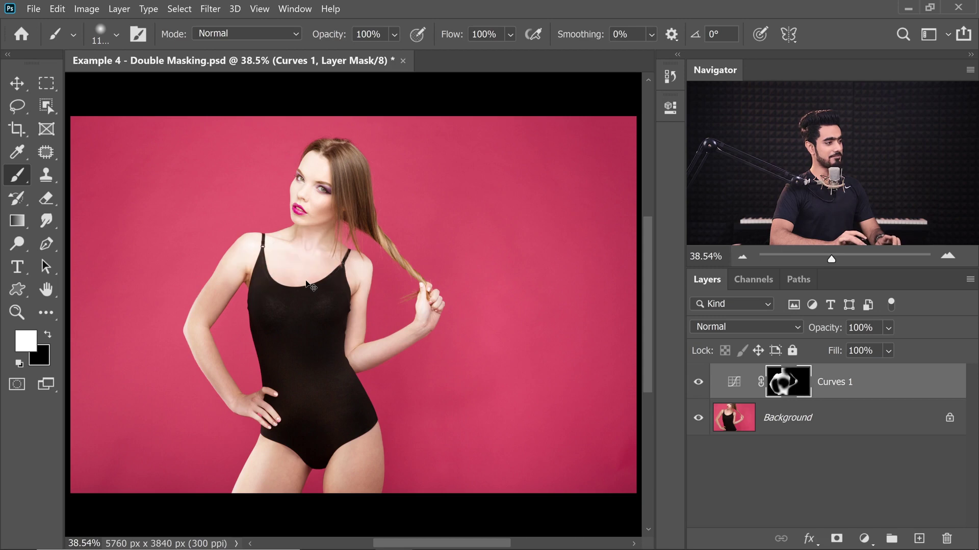
pyautogui.hotkey('ctrl', 'shift', 'z')
pyautogui.hotkey('ctrl', 'shift', 'z')
pyautogui.hotkey('ctrl', 'shift', 'z')
pyautogui.hotkey('ctrl', 'shift', 'z')
pyautogui.hotkey('ctrl', 'shift', 'z')
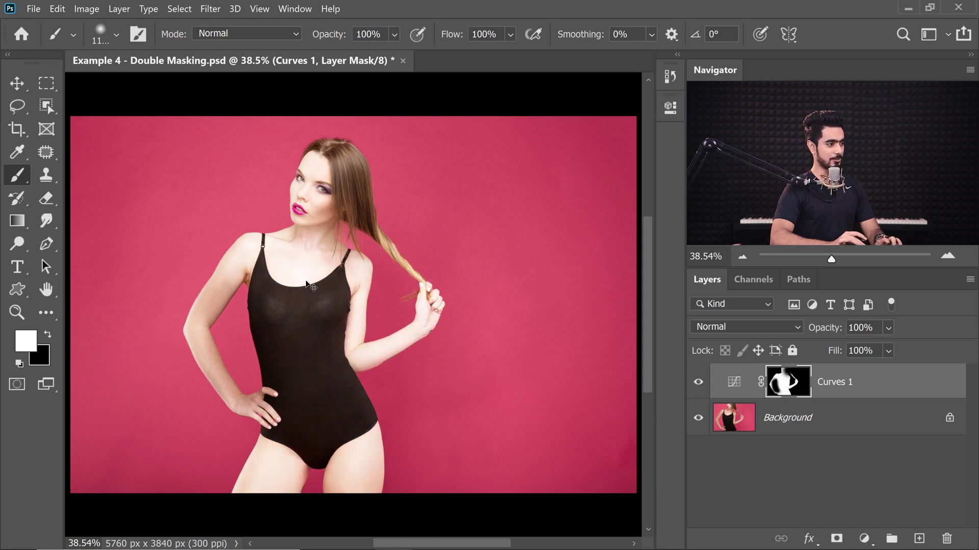
pyautogui.hotkey('ctrl', 'z')
pyautogui.hotkey('ctrl', 'z')
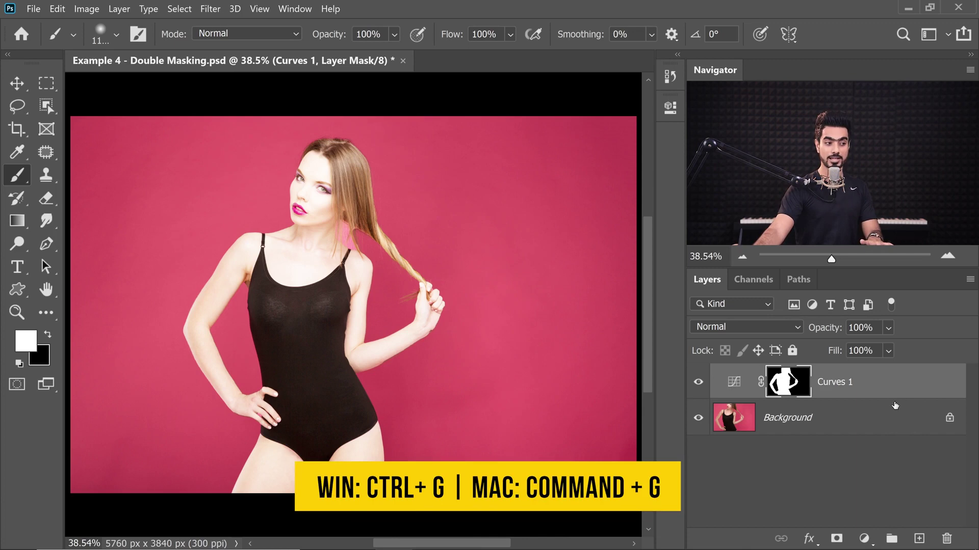
# Group the Curves 1 adjustment layer and add a white layer mask to the group
pyautogui.hotkey('ctrl', 'g')
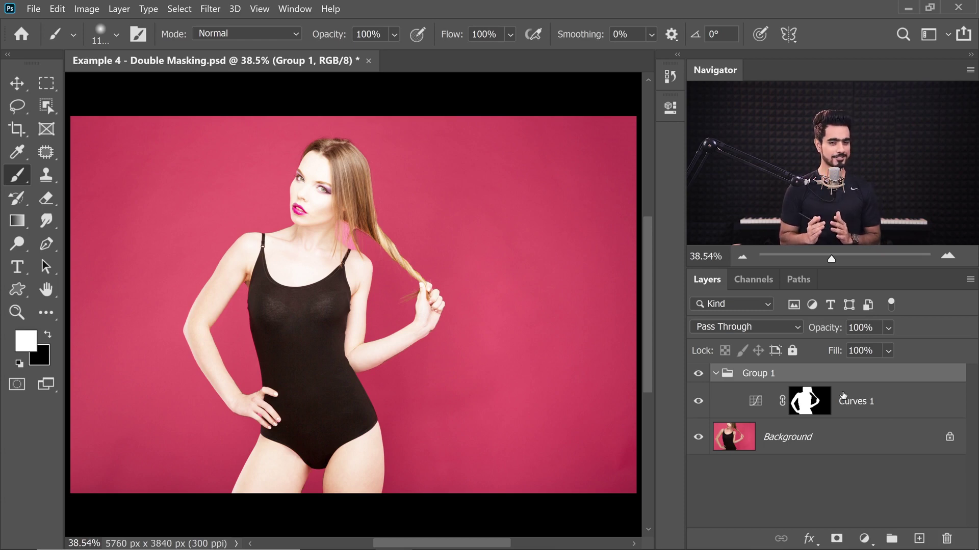
pyautogui.click(716, 376)
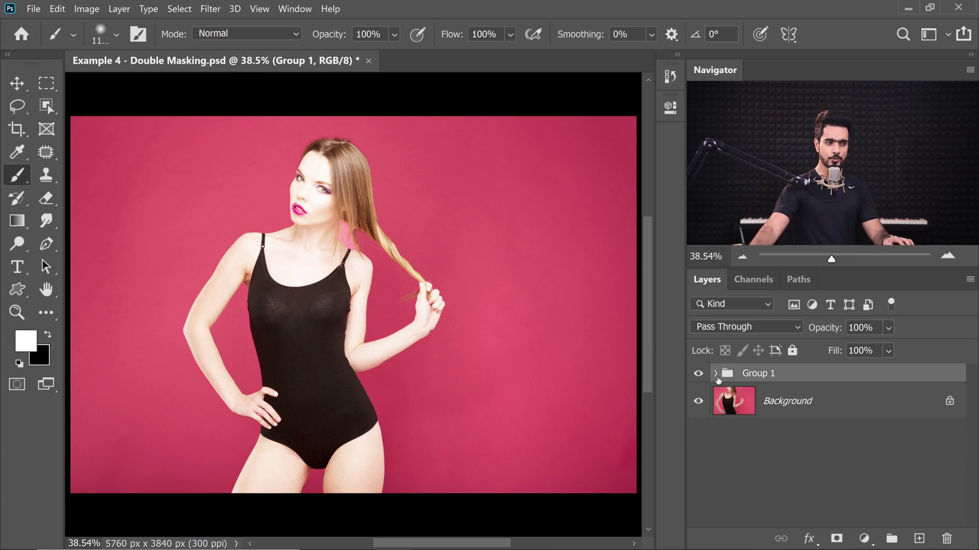
pyautogui.click(716, 375)
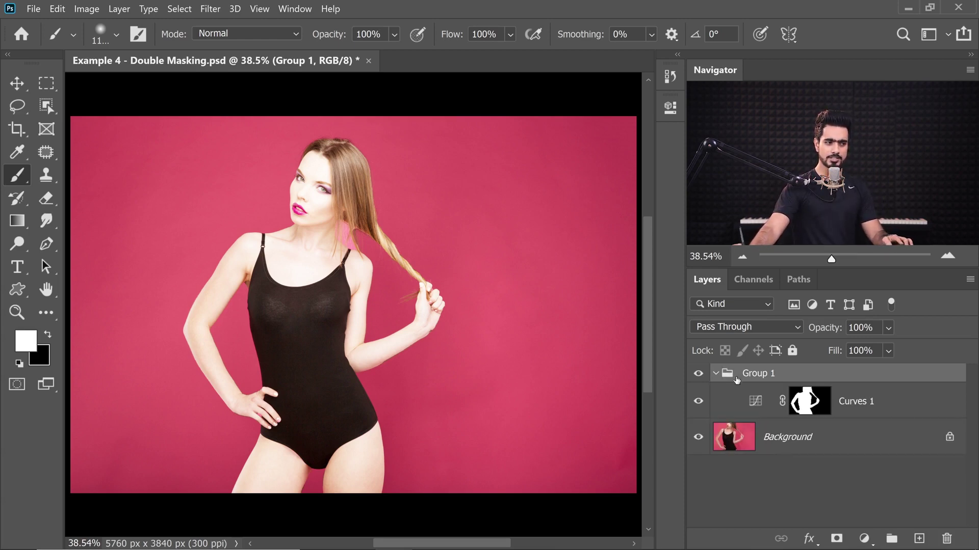
pyautogui.click(837, 539)
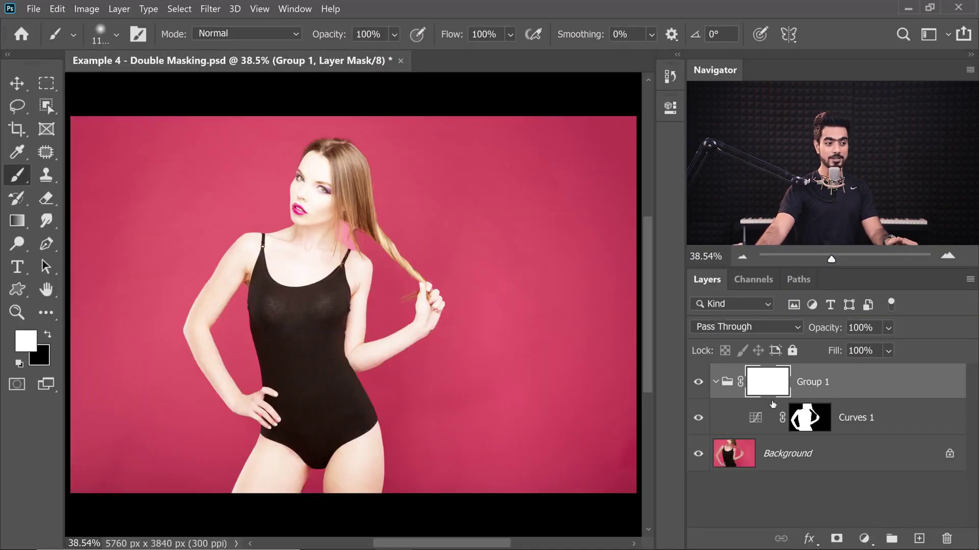
# Paint black with a large soft brush across the lower part of Group 1's mask, and reset the mask by filling it with white
pyautogui.click(806, 427)
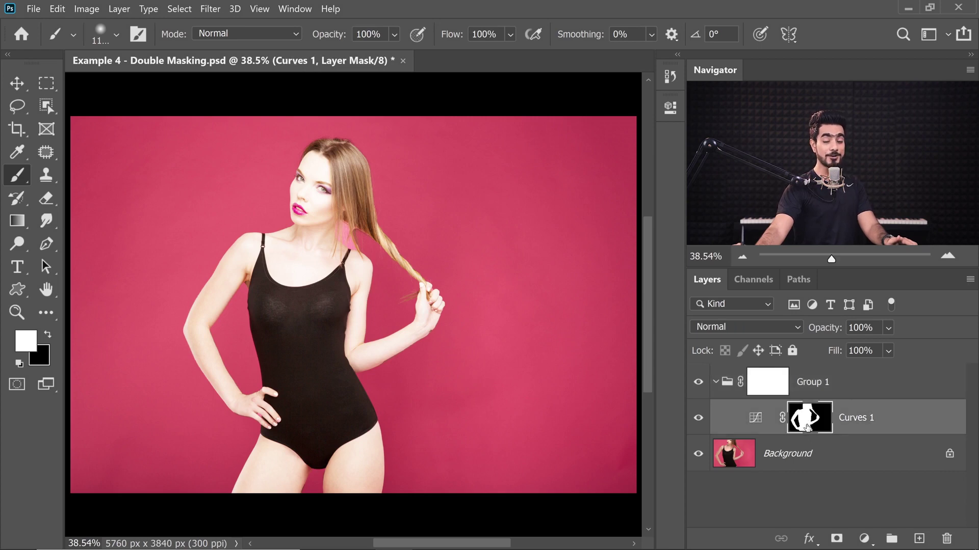
pyautogui.click(767, 388)
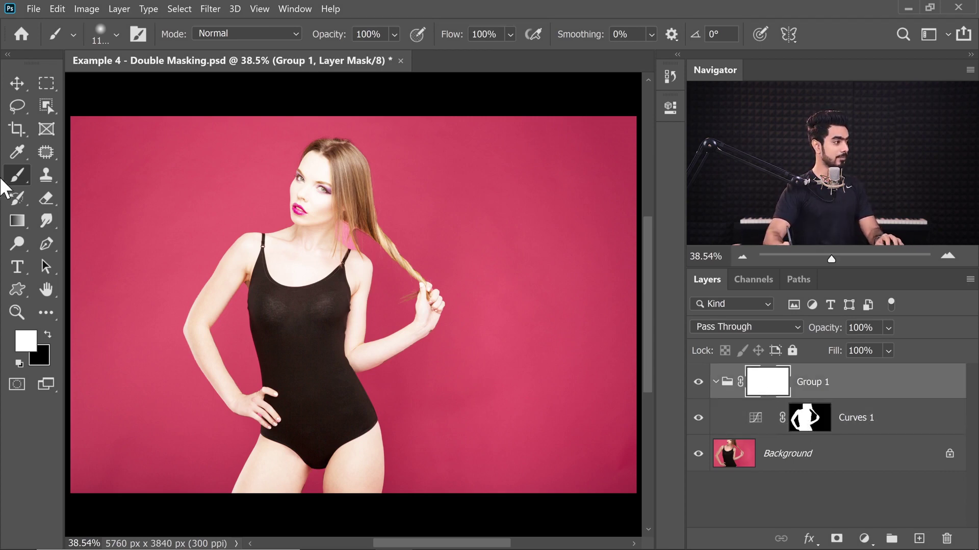
pyautogui.moveTo(283, 309); pyautogui.dragTo(306, 310)
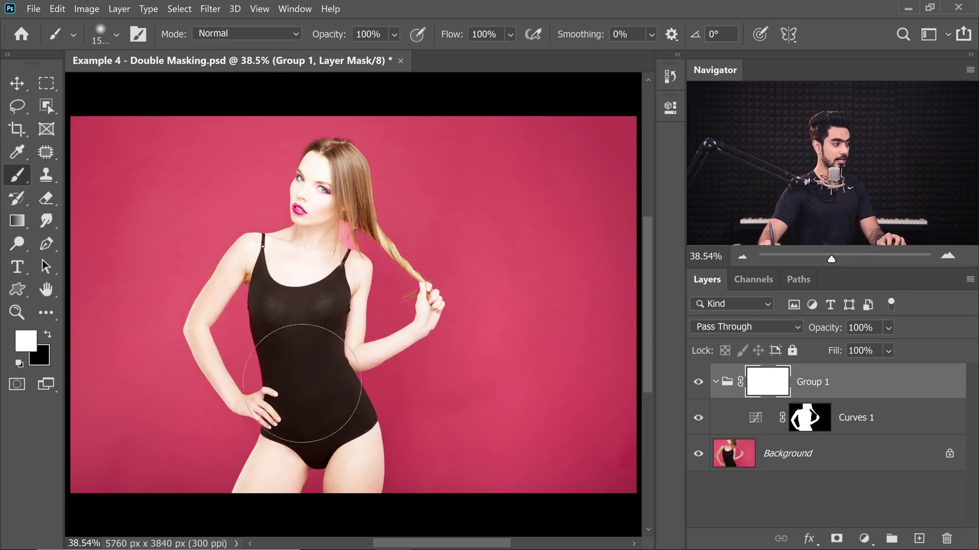
pyautogui.press('x')
pyautogui.moveTo(386, 362)
pyautogui.mouseDown()
pyautogui.moveTo(131, 404)
pyautogui.moveTo(437, 404)
pyautogui.moveTo(148, 458)
pyautogui.moveTo(590, 424)
pyautogui.mouseUp()
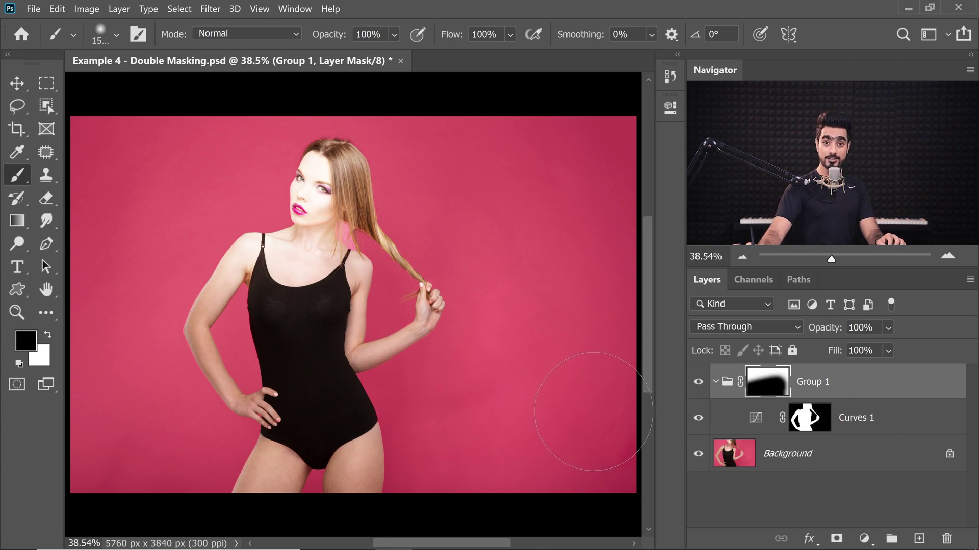
pyautogui.press('x')
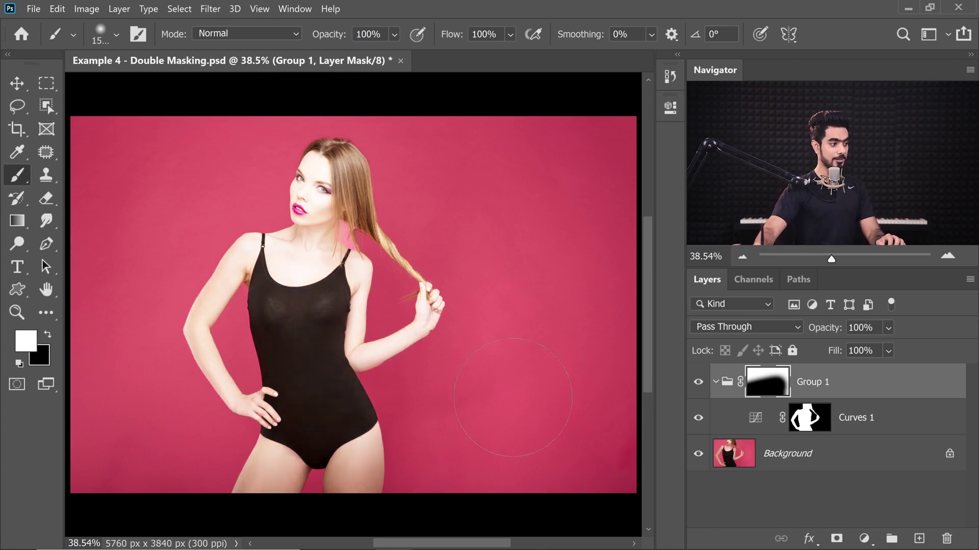
pyautogui.hotkey('alt', 'BackSpace')
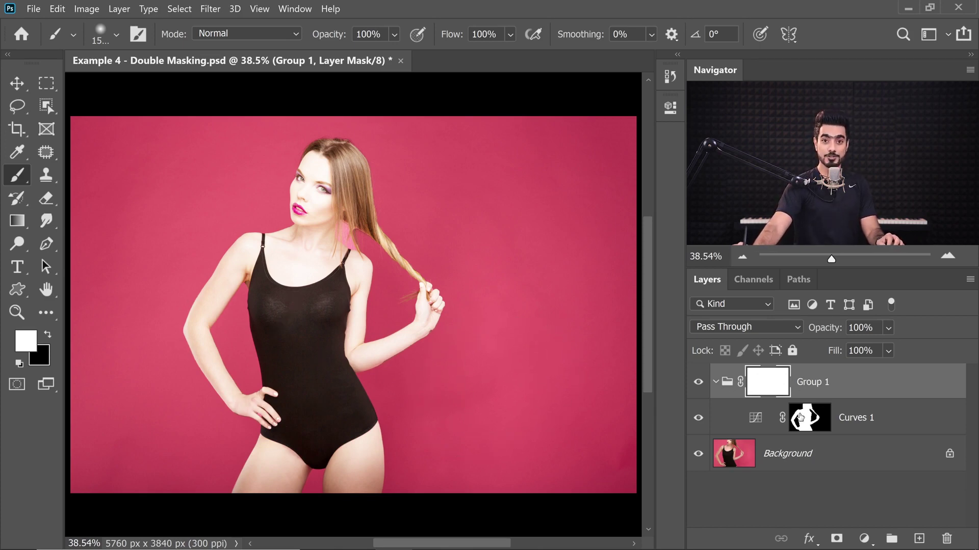
# Paint black with a soft brush on Group 1's mask over the woman's torso, neck, arms and legs, and switch the foreground to white
pyautogui.moveTo(364, 266)
pyautogui.mouseDown()
pyautogui.moveTo(302, 274)
pyautogui.moveTo(313, 290)
pyautogui.moveTo(298, 285)
pyautogui.moveTo(275, 336)
pyautogui.moveTo(272, 383)
pyautogui.moveTo(313, 357)
pyautogui.moveTo(305, 503)
pyautogui.mouseUp()
pyautogui.press('x')
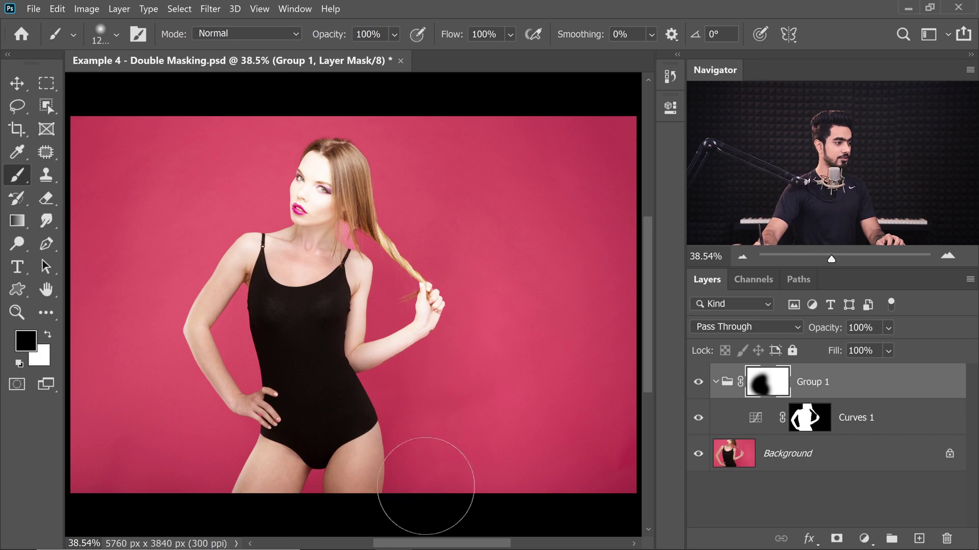
pyautogui.moveTo(360, 255)
pyautogui.mouseDown()
pyautogui.moveTo(357, 178)
pyautogui.moveTo(332, 230)
pyautogui.mouseUp()
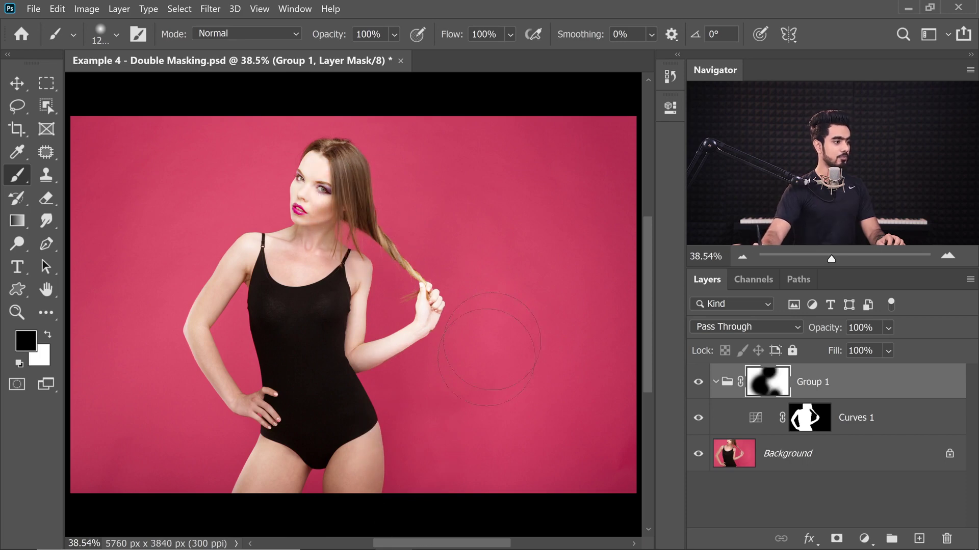
pyautogui.moveTo(490, 349)
pyautogui.mouseDown()
pyautogui.moveTo(412, 334)
pyautogui.moveTo(378, 344)
pyautogui.moveTo(362, 331)
pyautogui.mouseUp()
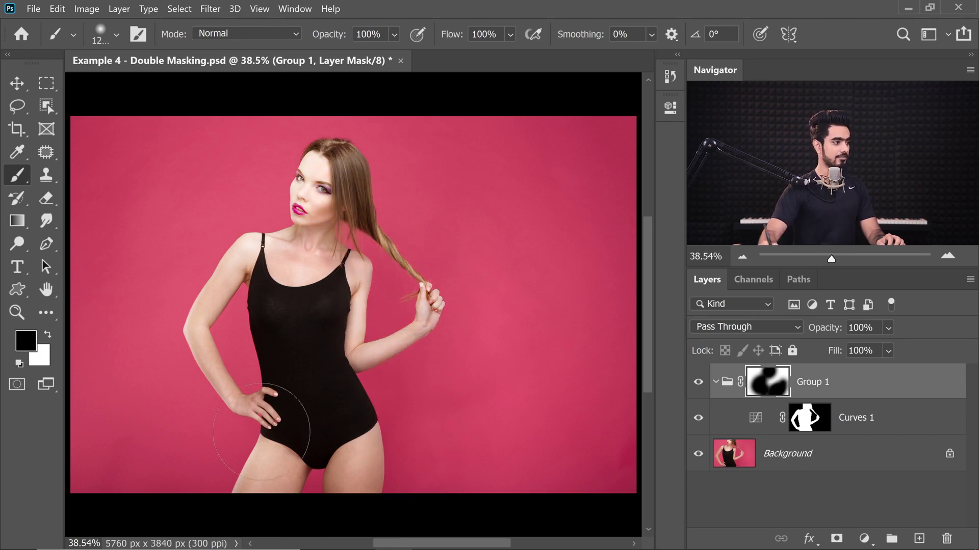
pyautogui.moveTo(261, 431); pyautogui.dragTo(209, 470)
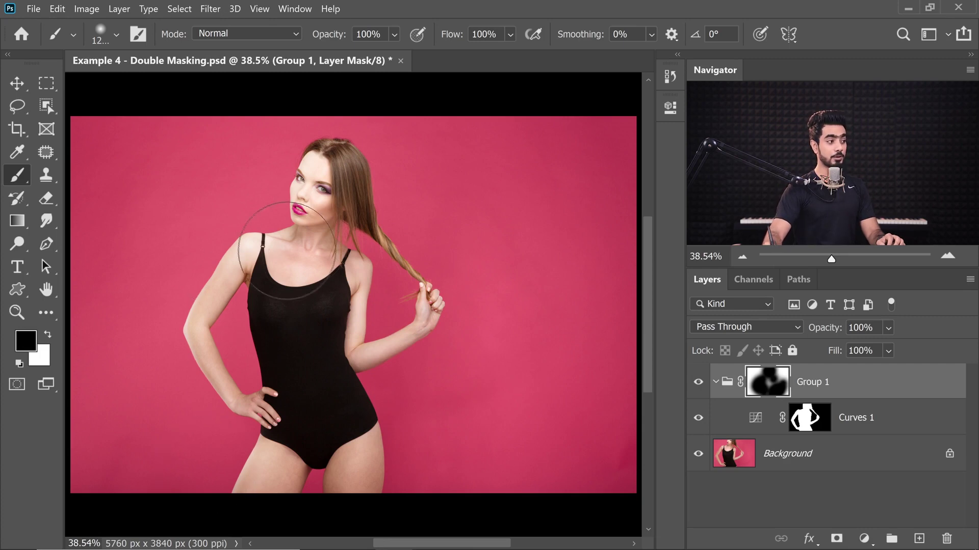
pyautogui.press('x')
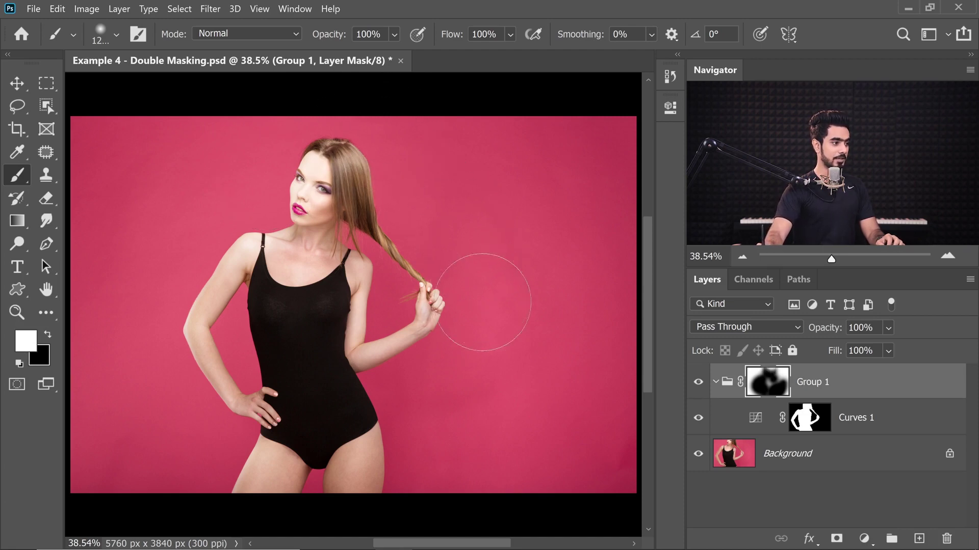
# Paint white with a soft brush on Group 1's mask over the woman's raised hand and the backdrop beside it
pyautogui.moveTo(482, 302); pyautogui.dragTo(545, 402)
pyautogui.moveTo(461, 383)
pyautogui.mouseDown()
pyautogui.moveTo(431, 390)
pyautogui.moveTo(416, 279)
pyautogui.mouseUp()
pyautogui.press('[')
pyautogui.press('[')
pyautogui.press('[')
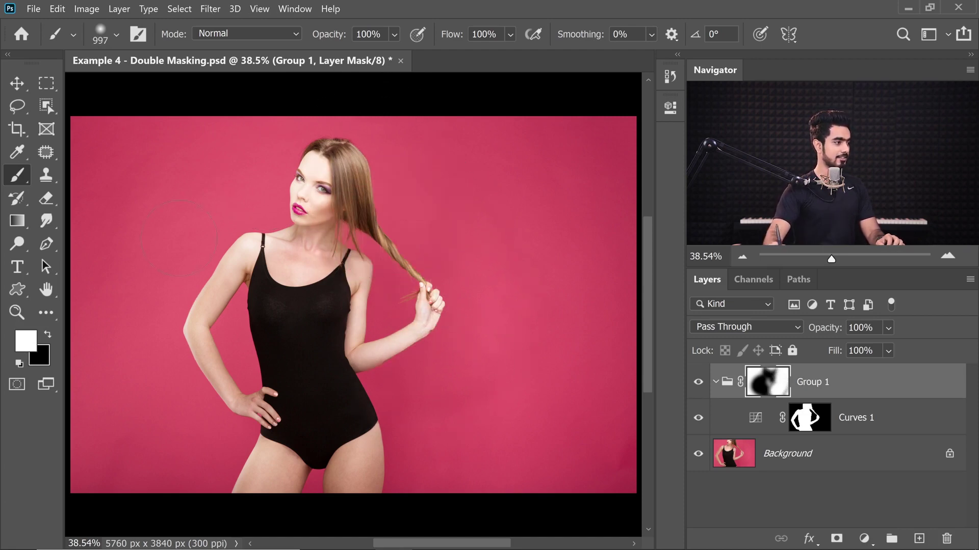
pyautogui.press('[')
pyautogui.press('[')
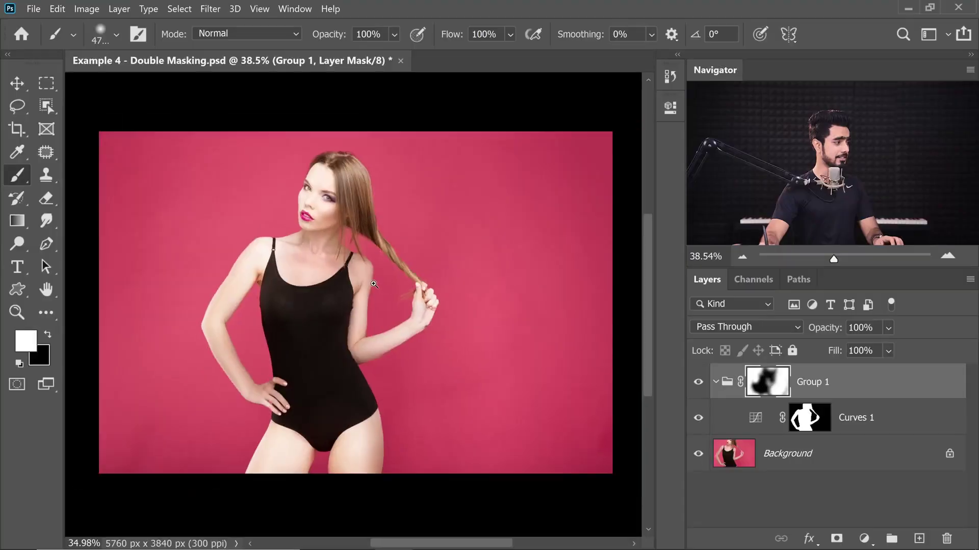
# Fill Group 1's layer mask entirely with black, keeping white as the foreground color
pyautogui.scroll(-5, 382, 240)
pyautogui.press('x')
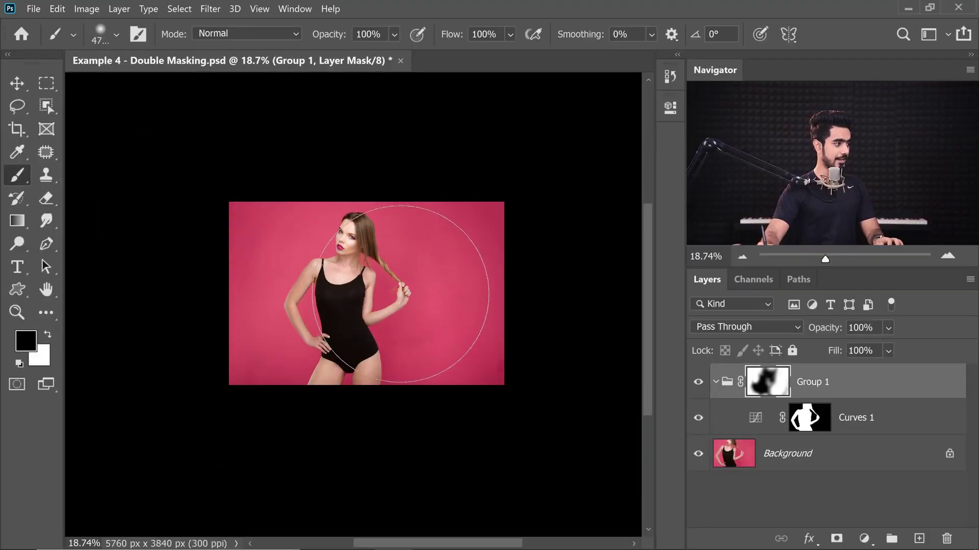
pyautogui.press('x')
pyautogui.hotkey('ctrl', 'BackSpace')
pyautogui.moveTo(393, 285); pyautogui.dragTo(367, 285)
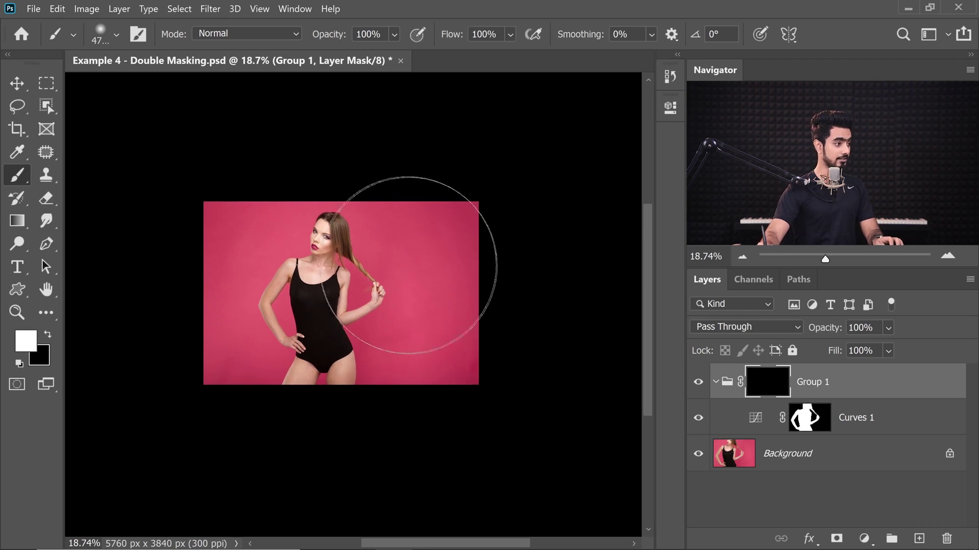
# Dab white with a very large soft brush on Group 1's mask beside the raised hand, redoing the dab slightly closer to the woman
pyautogui.click(398, 293)
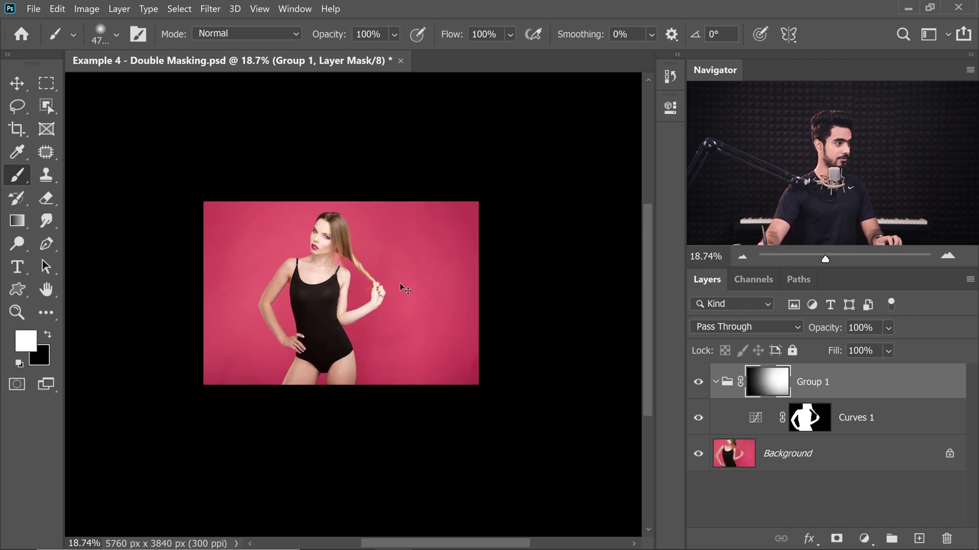
pyautogui.hotkey('ctrl', 'z')
pyautogui.click(393, 286)
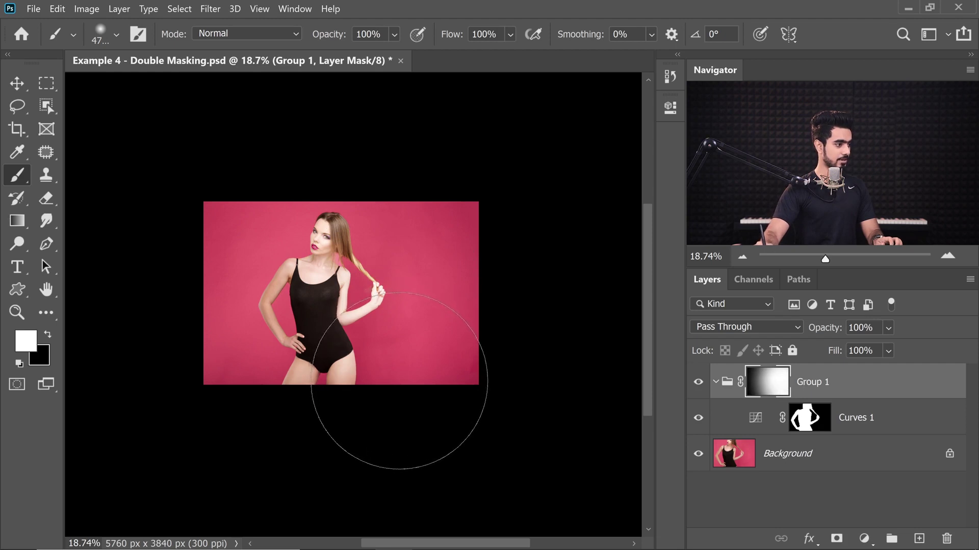
# Lower Group 1's opacity to 40%
pyautogui.scroll(3, 475, 278)
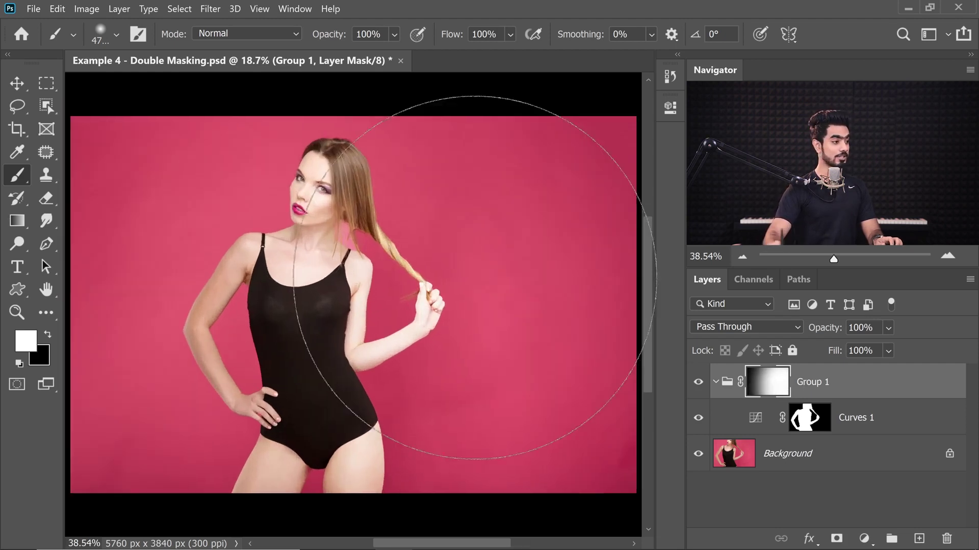
pyautogui.moveTo(815, 329); pyautogui.dragTo(705, 338)
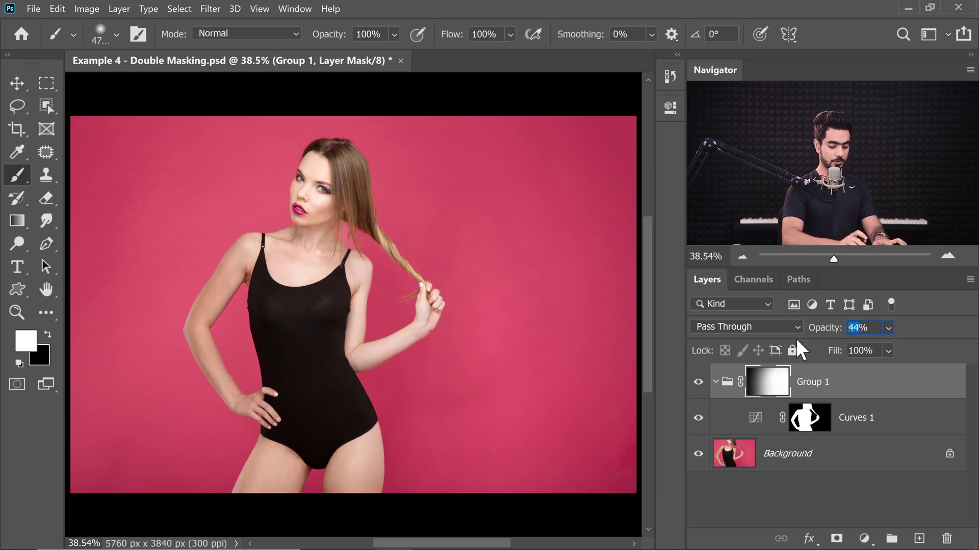
pyautogui.write('40')
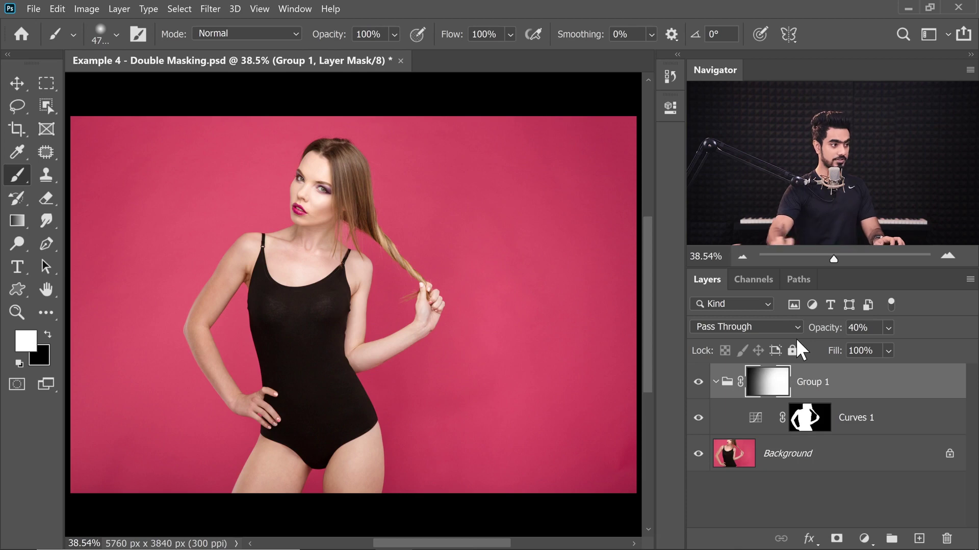
# Dab black with a smaller soft brush on Group 1's mask beside the raised hand, and toggle the group off and on to compare
pyautogui.moveTo(470, 251)
pyautogui.mouseDown()
pyautogui.moveTo(459, 317)
pyautogui.moveTo(507, 317)
pyautogui.moveTo(442, 342)
pyautogui.mouseUp()
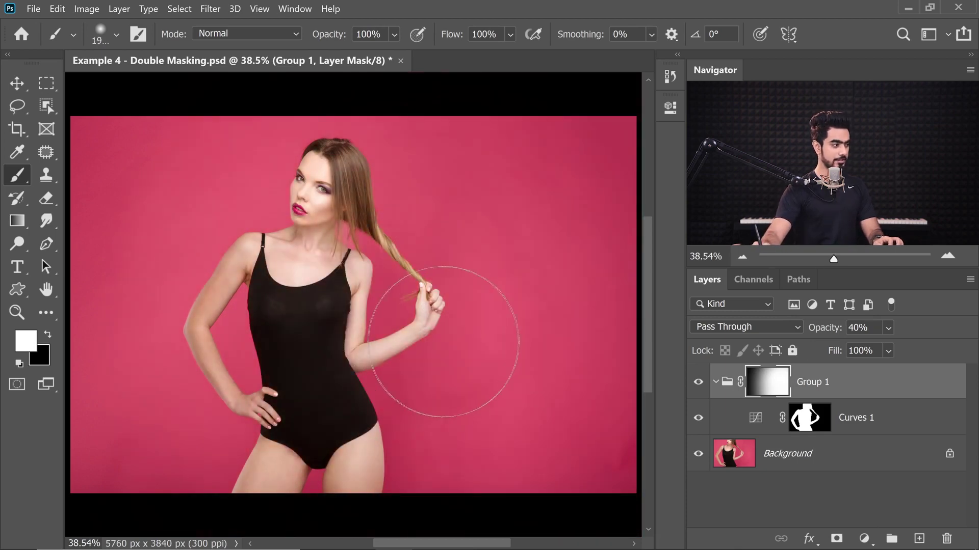
pyautogui.press('[')
pyautogui.press('[')
pyautogui.press('x')
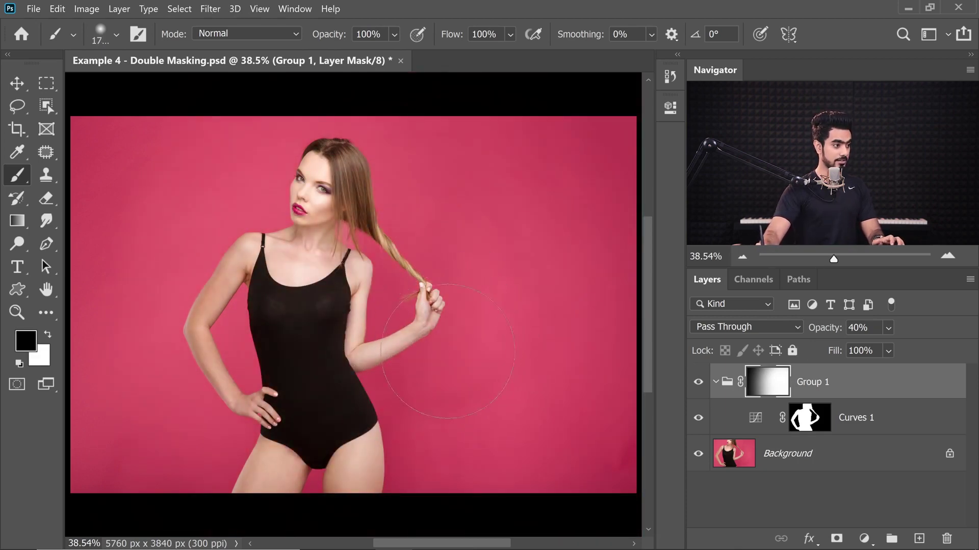
pyautogui.click(525, 327)
pyautogui.click(697, 383)
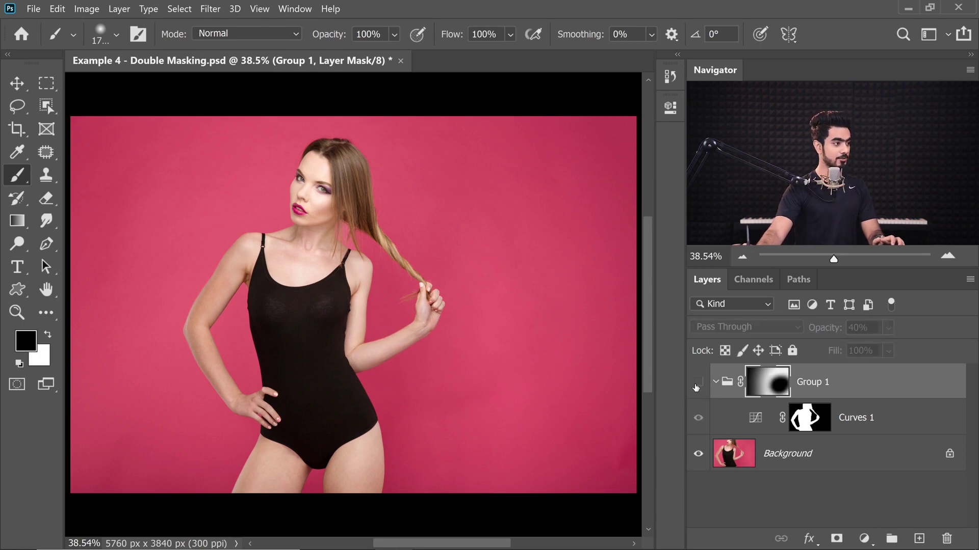
pyautogui.click(697, 383)
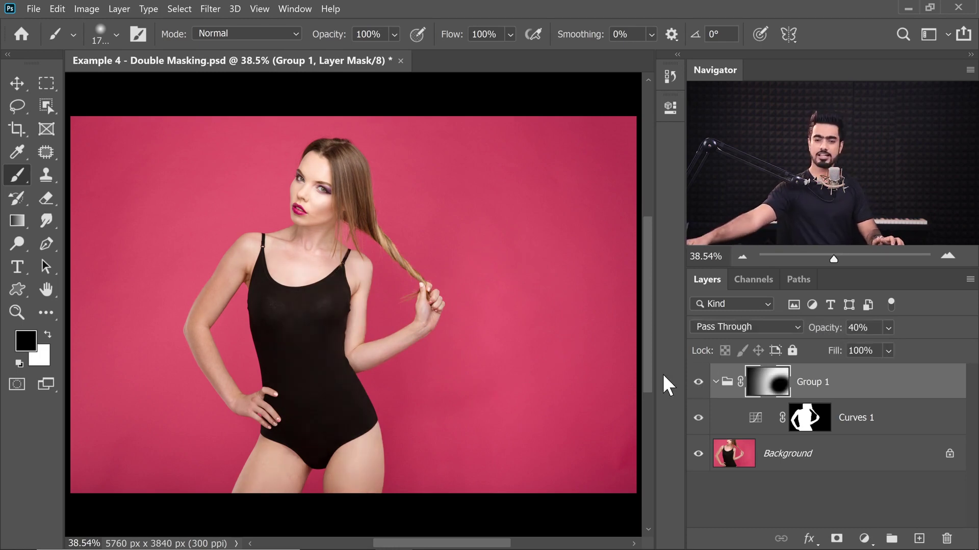